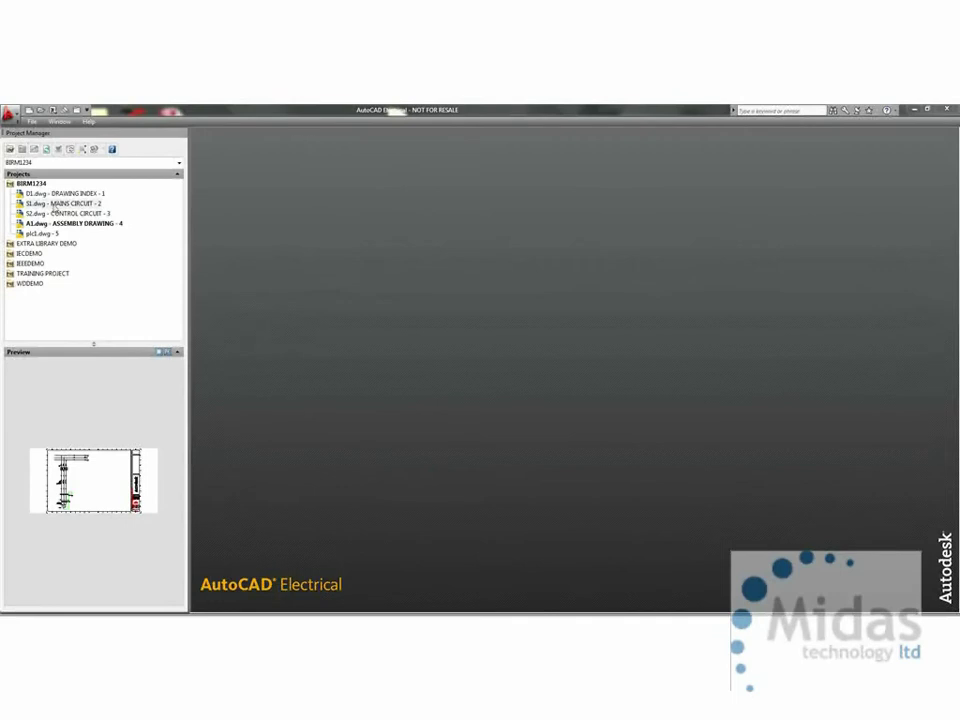
Open the S1.dwg mains circuit drawing and examine the terminals between the start contactor and the motor.
double_click(55, 206)
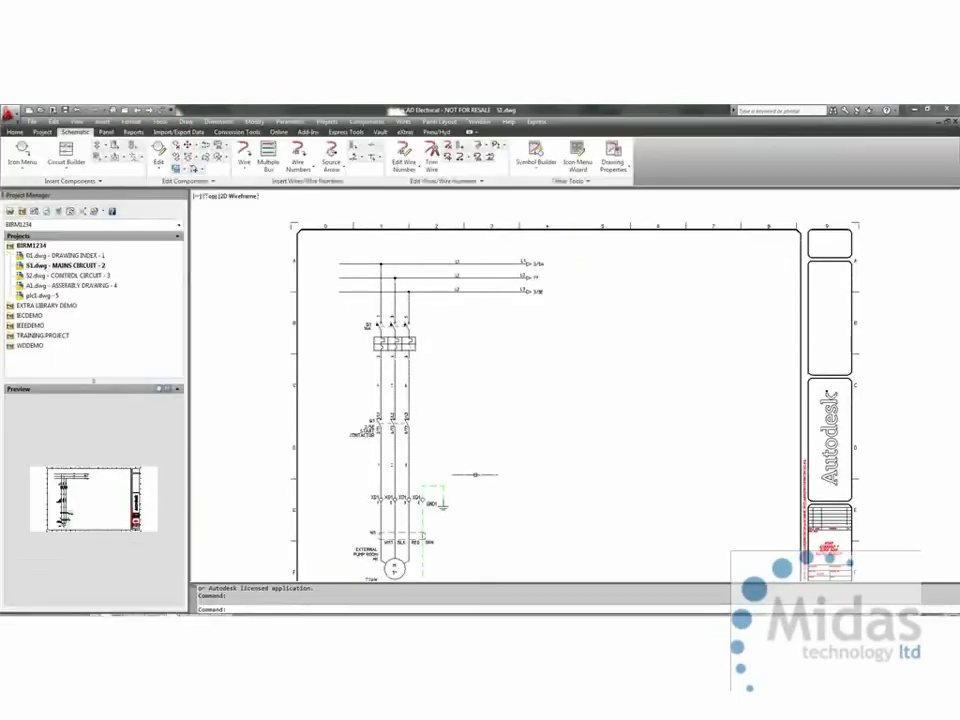
mouse_move(491, 488)
middle_mouse_down()
mouse_move(489, 395)
mouse_move(507, 427)
middle_mouse_up()
scroll(486, 404, "up", 3)
scroll(489, 409, "down", 2)
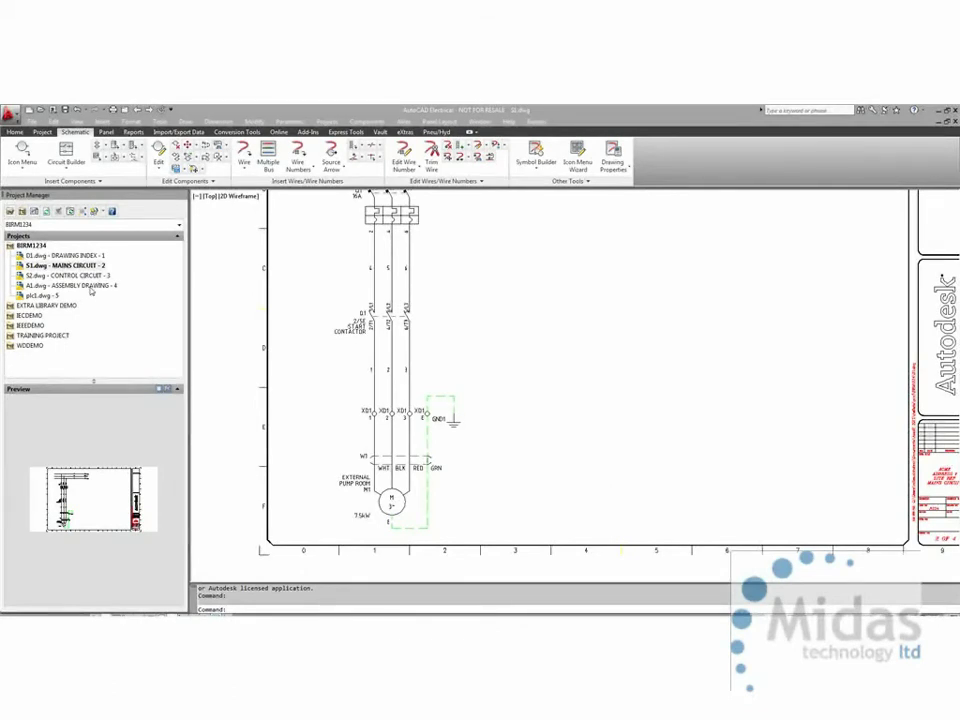
Open plc1.dwg and insert Round with Terminal Number symbols along a fence crossing the eight wires between the 24V line and the switches.
double_click(45, 296)
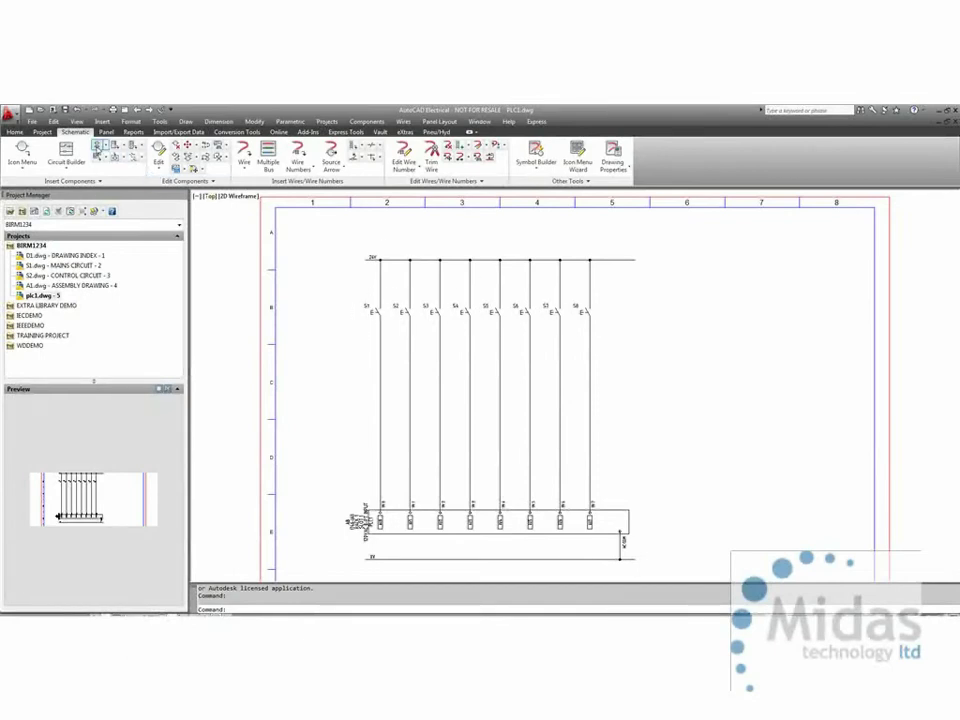
left_click(98, 148)
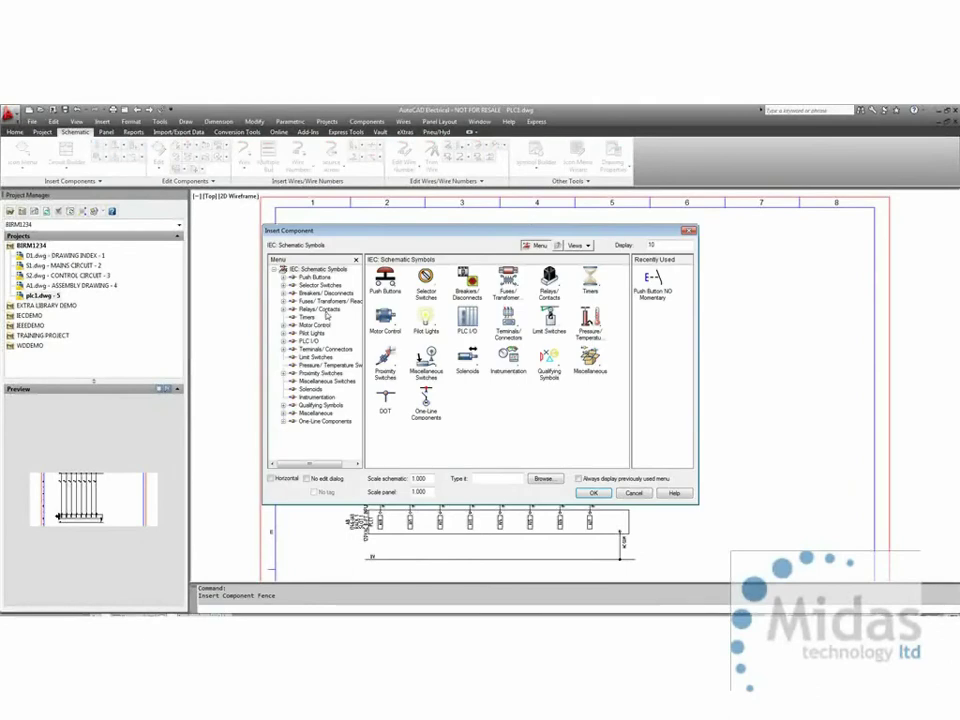
left_click(508, 318)
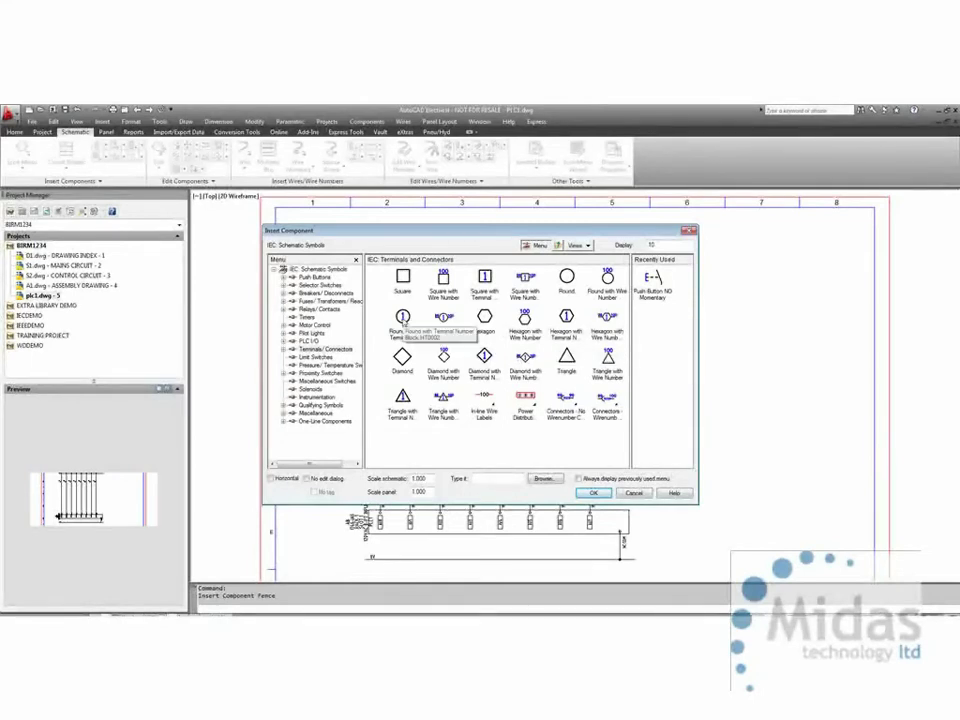
left_click(402, 317)
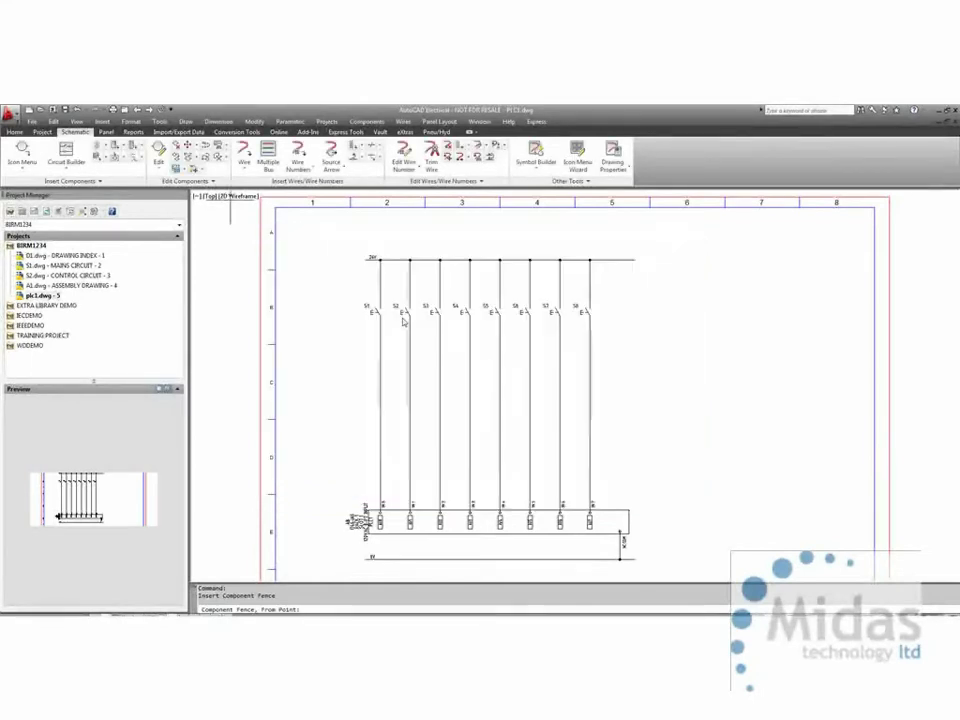
left_click(365, 281)
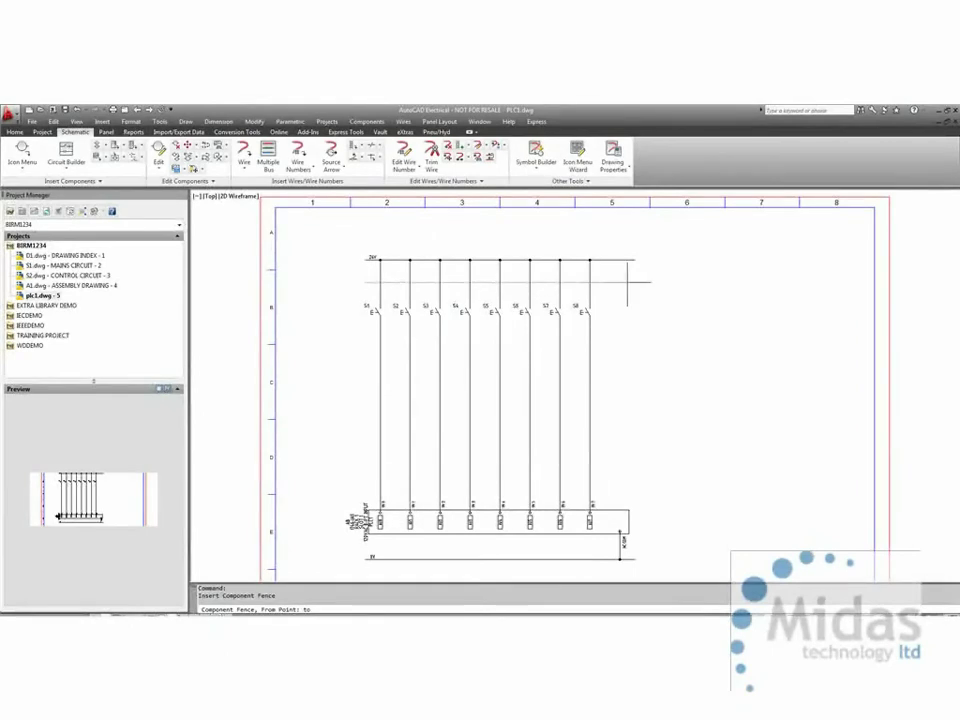
left_click(692, 271)
key("Return")
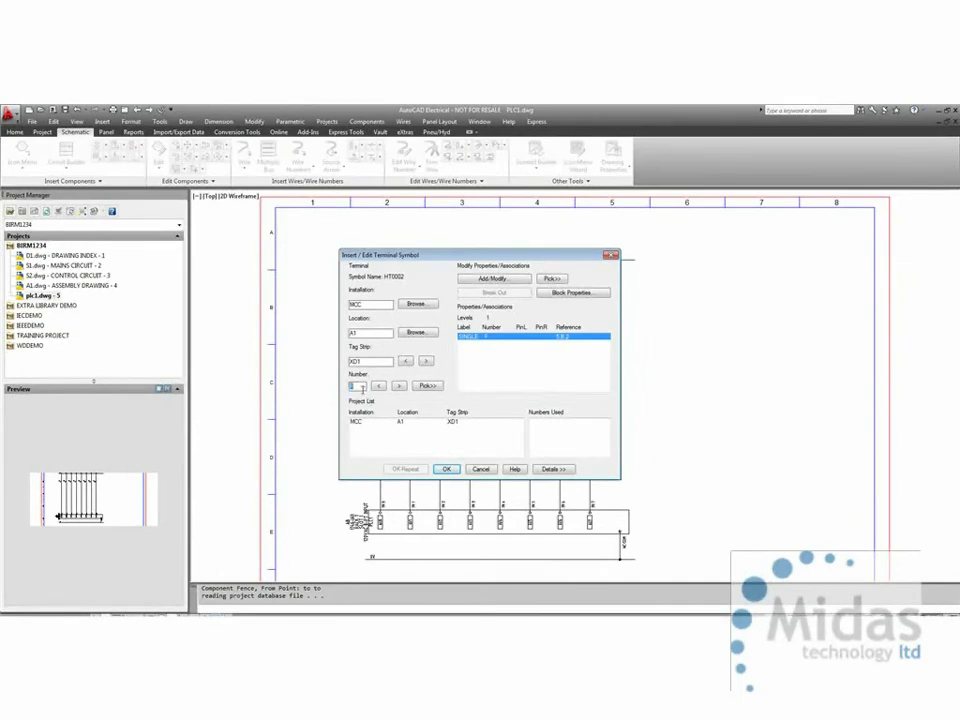
Set the first terminal's tag strip to X1 and number to 1, and keep all remaining terminals without showing the edit dialog.
left_click_drag(365, 362, 343, 365)
left_click(363, 362)
key("BackSpace")
left_click_drag(357, 387, 348, 388)
type("1")
left_click(451, 470)
left_click(451, 369)
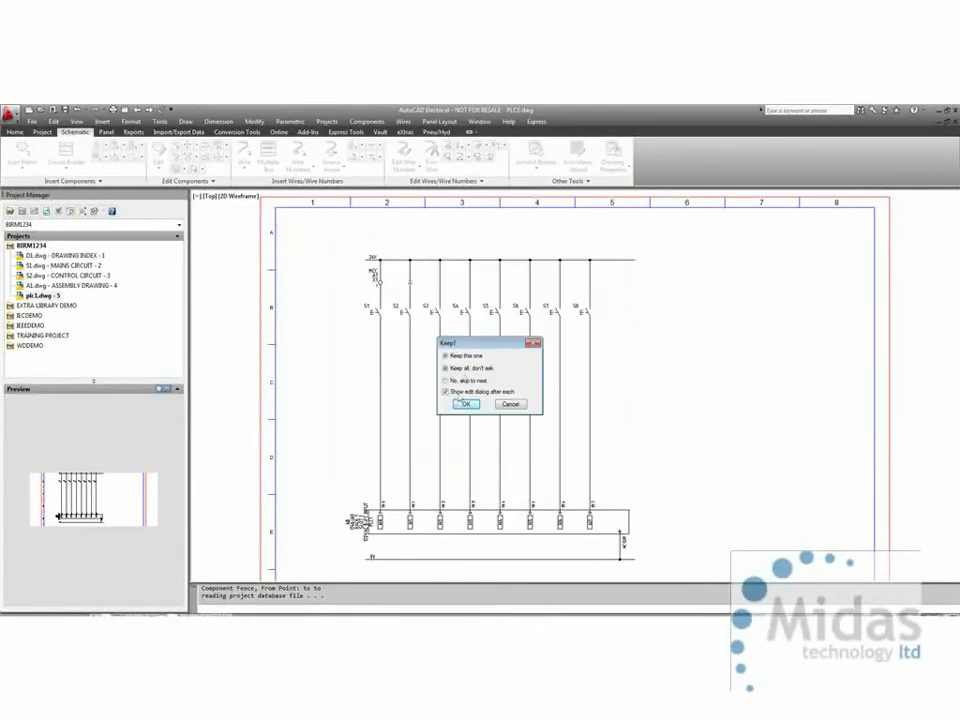
left_click(447, 392)
left_click(461, 404)
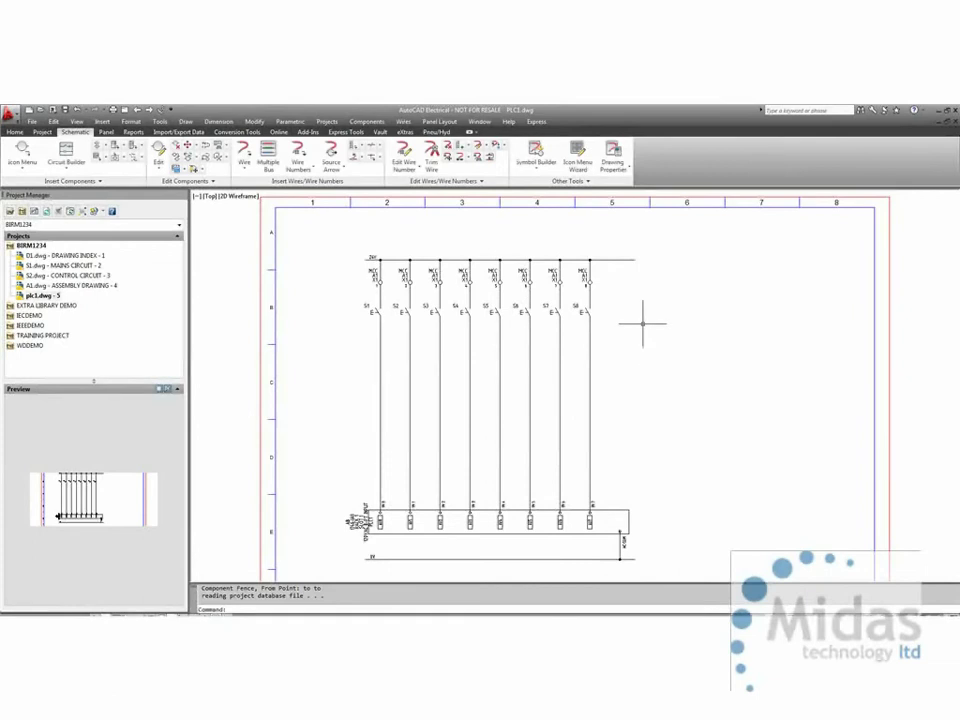
Insert a second fence of the same round numbered terminals across the eight wires just below the switches, keeping all without the edit dialog.
key("Return")
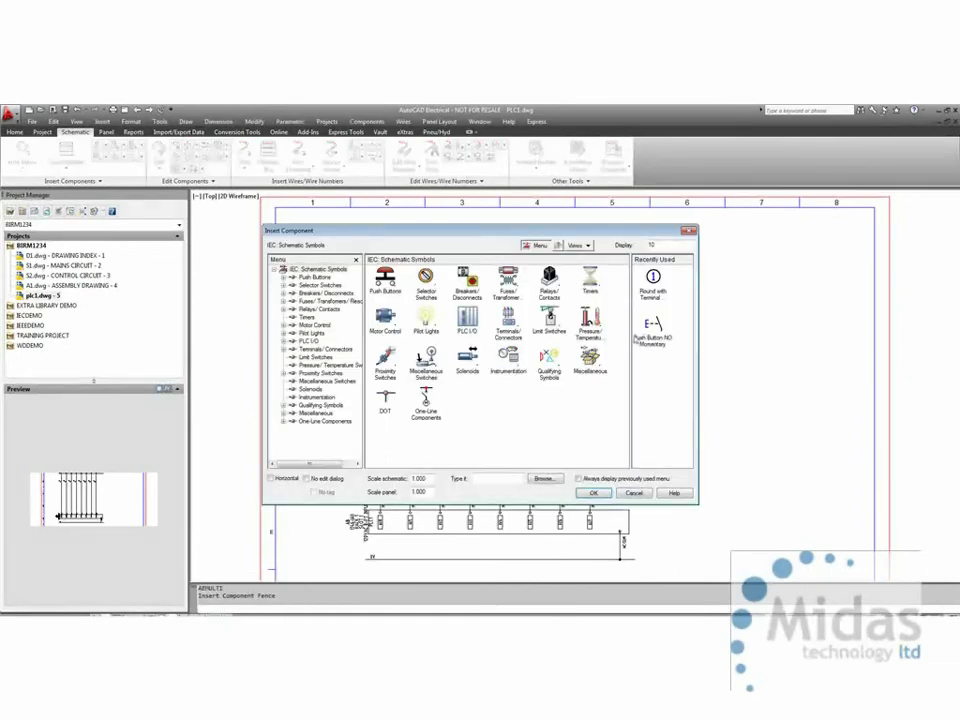
left_click(651, 280)
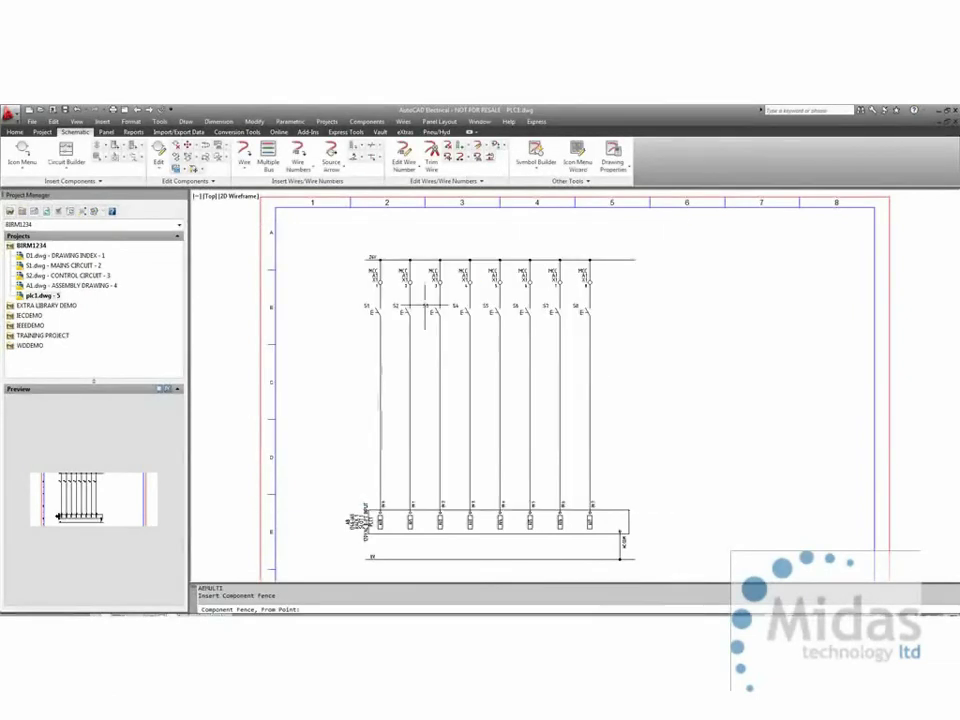
left_click(368, 349)
left_click(605, 349)
key("Return")
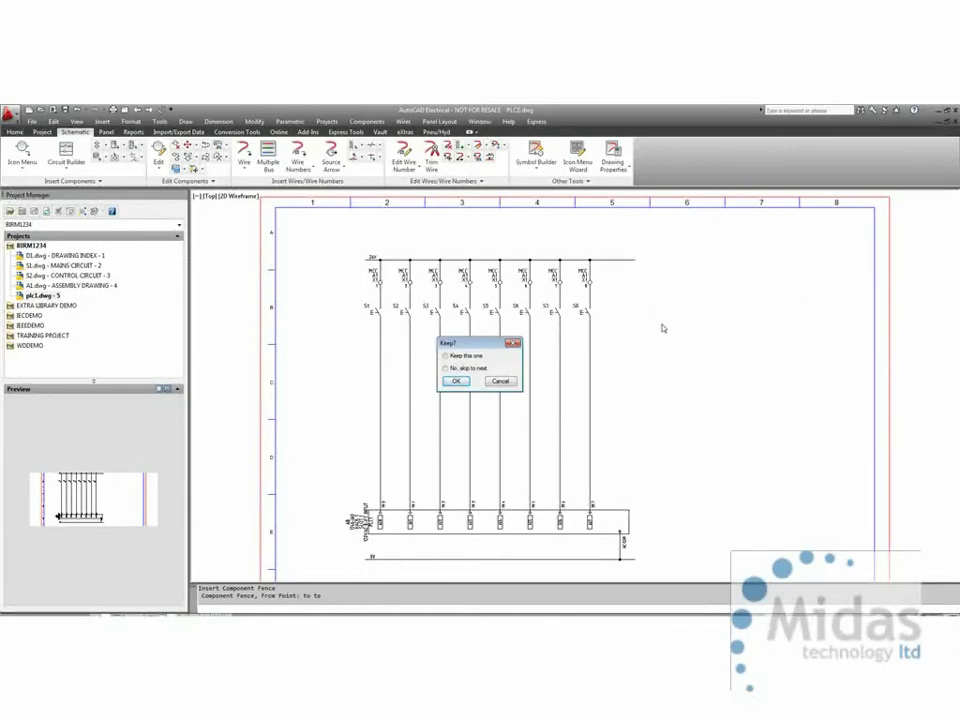
key("Return")
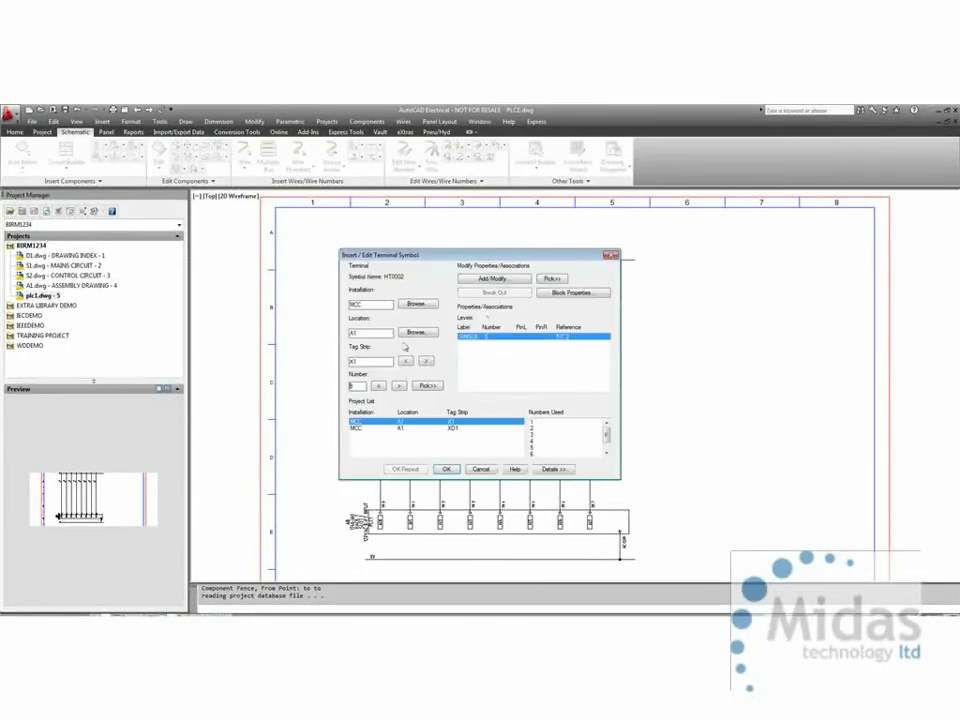
left_click(447, 470)
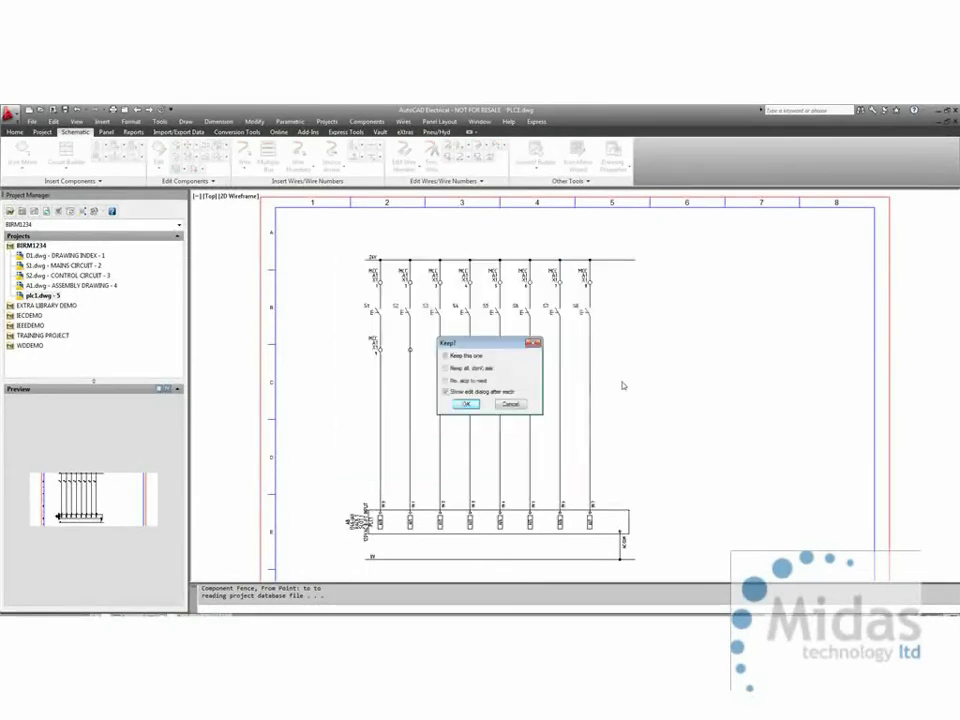
left_click(445, 368)
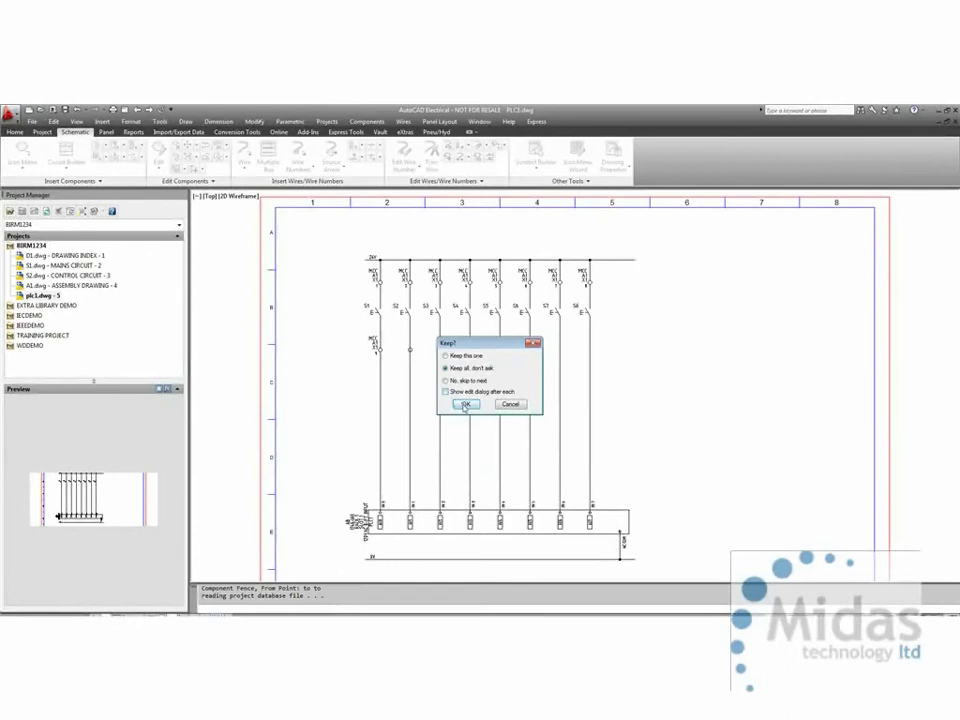
left_click(466, 404)
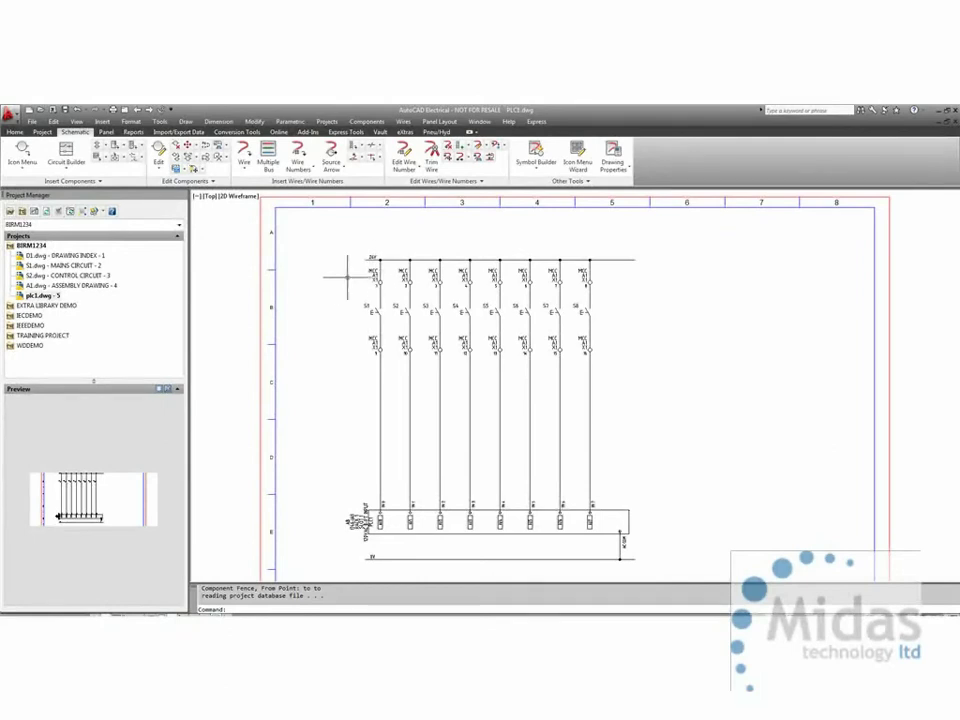
Check the installation and location codes in the drawing properties of plc1.dwg.
right_click(52, 296)
mouse_move(89, 382)
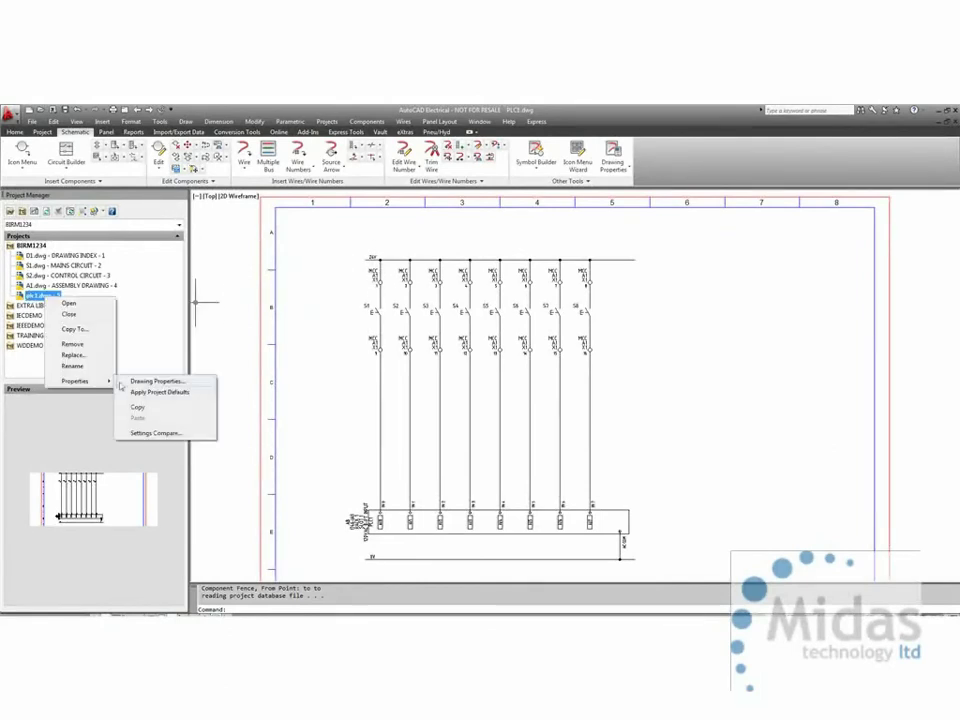
left_click(150, 377)
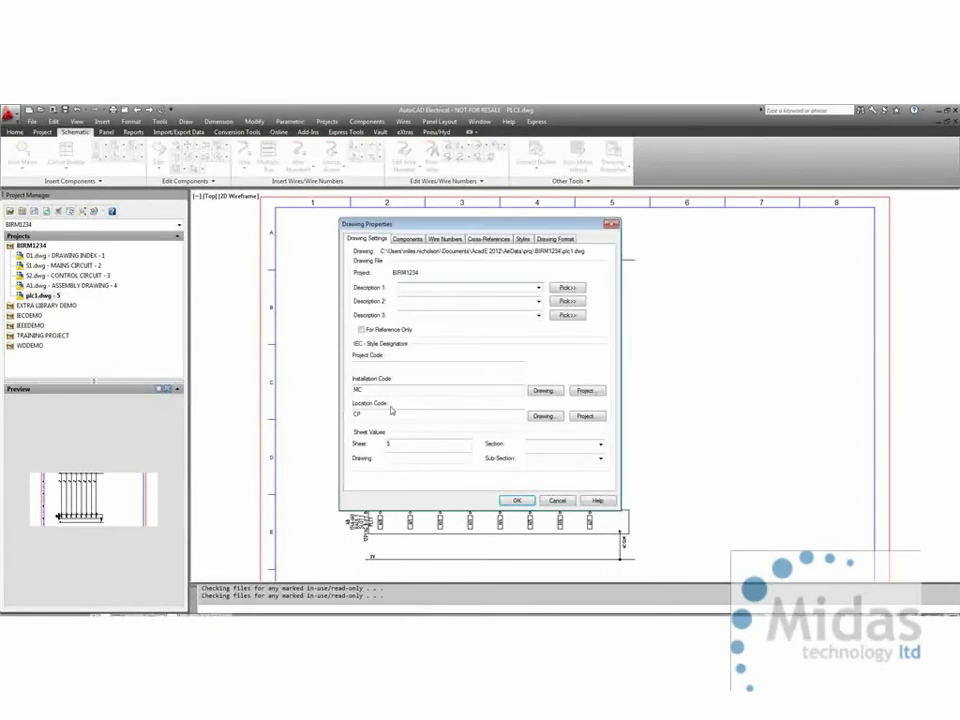
mouse_move(426, 228)
left_mouse_down()
mouse_move(509, 248)
mouse_move(526, 235)
left_mouse_up()
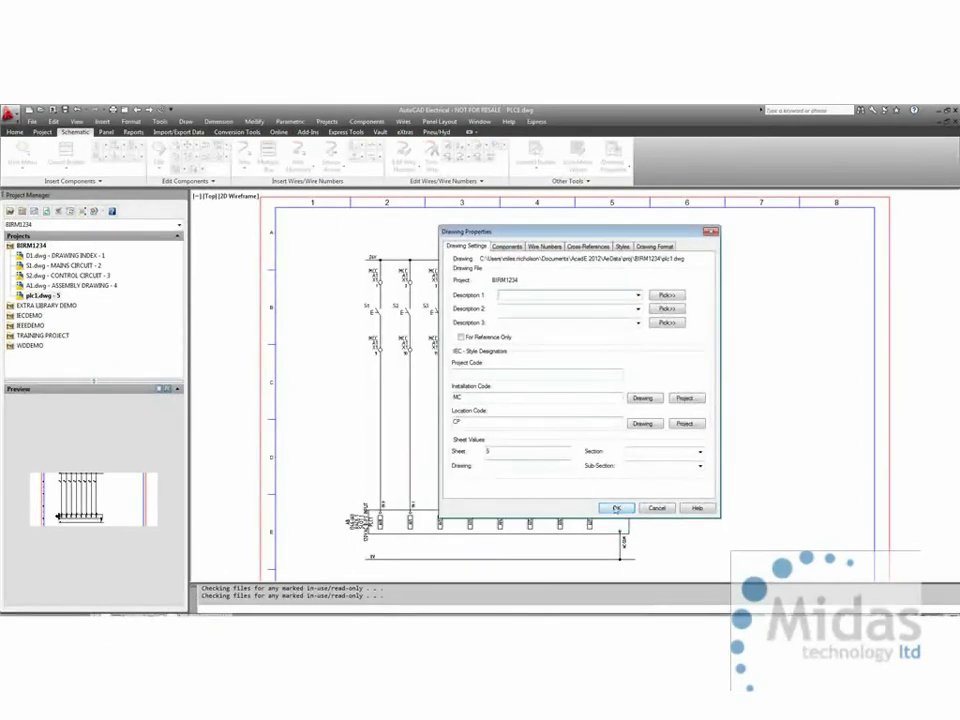
left_click(615, 508)
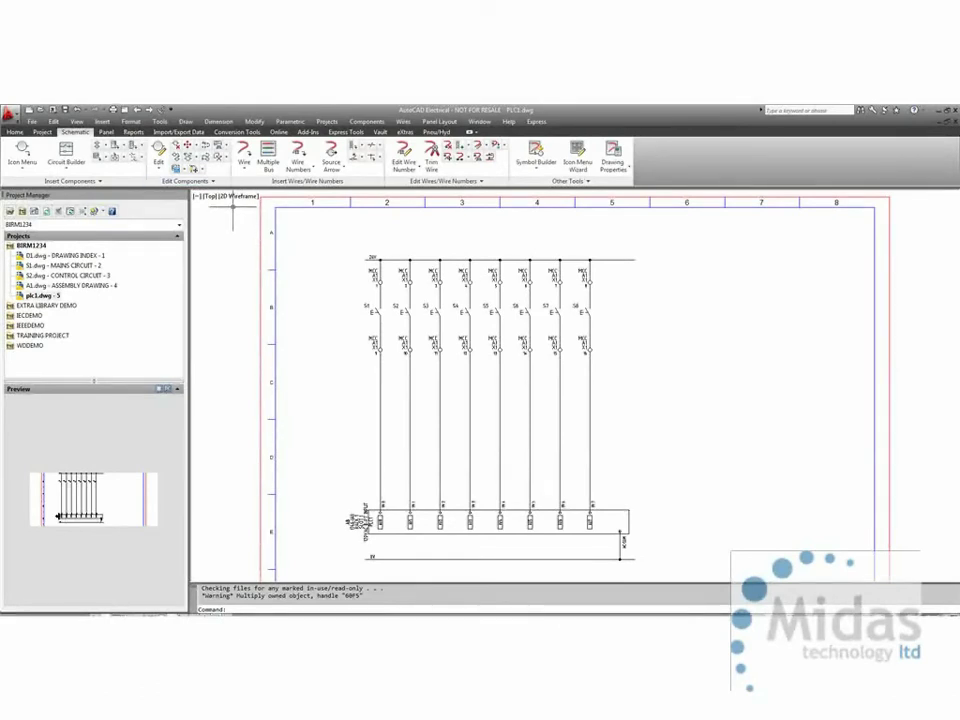
Start Find/Edit/Replace Component Text on the whole active drawing and set the installation code to find to MCC.
left_click(190, 157)
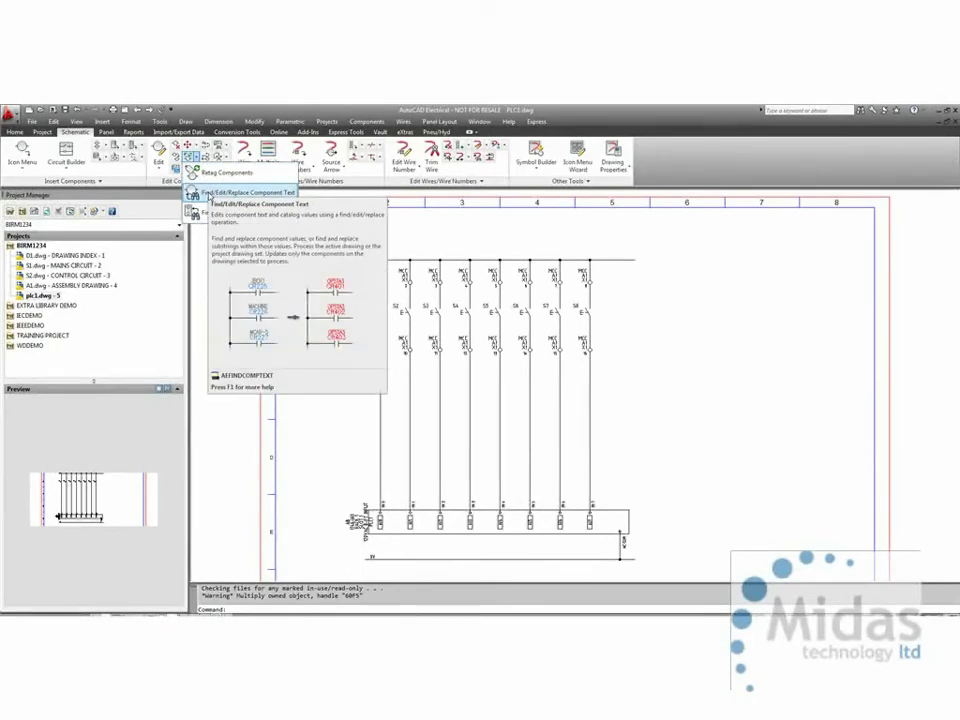
left_click(193, 195)
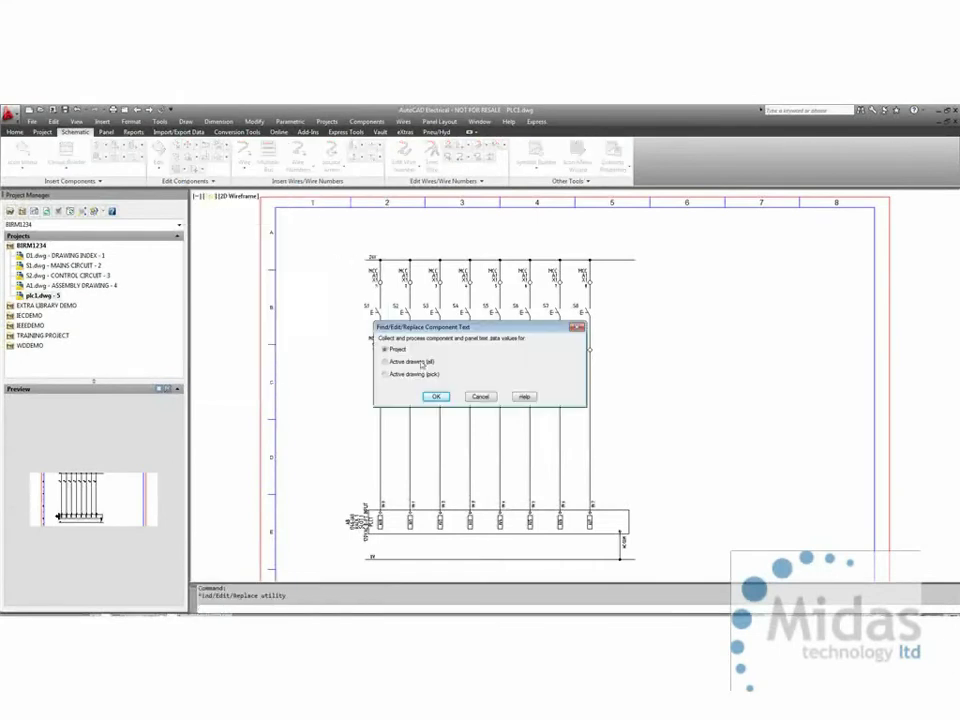
left_click(386, 362)
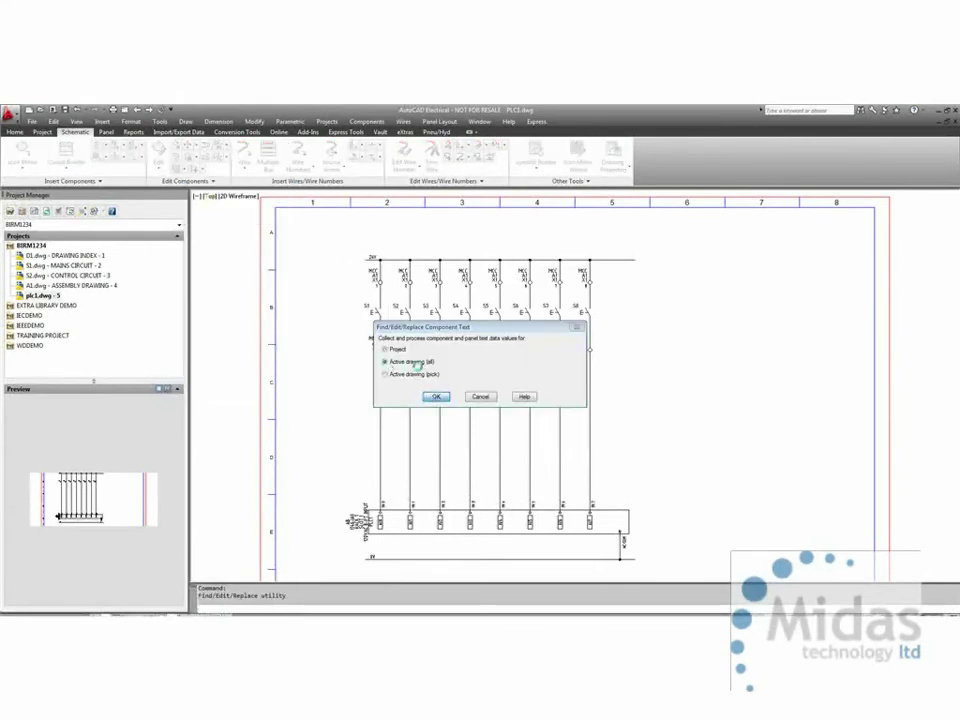
left_click(436, 396)
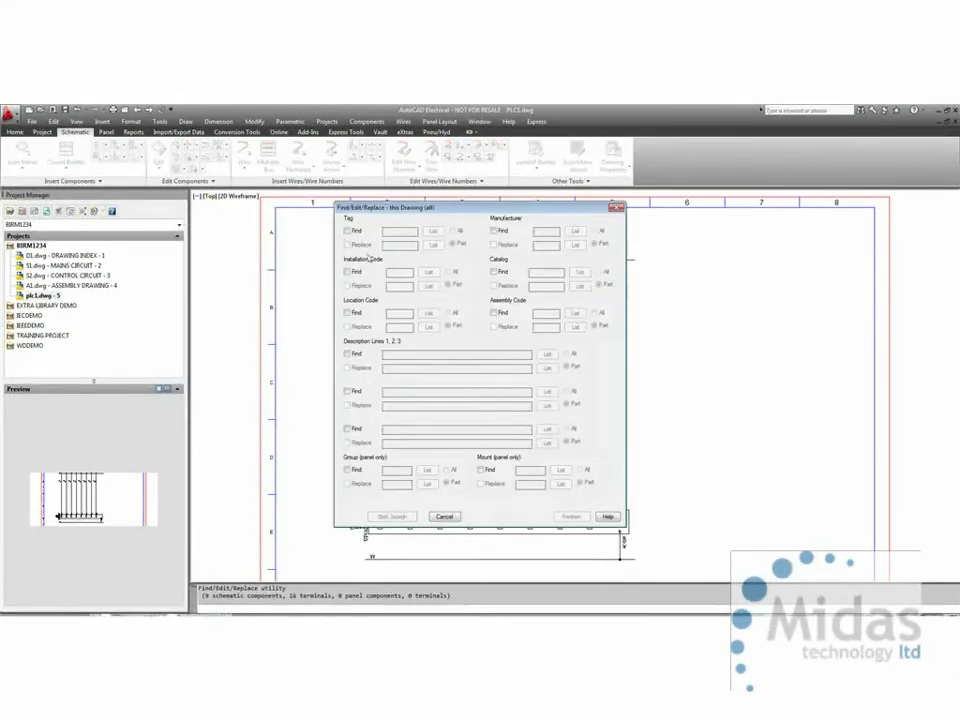
left_click(347, 271)
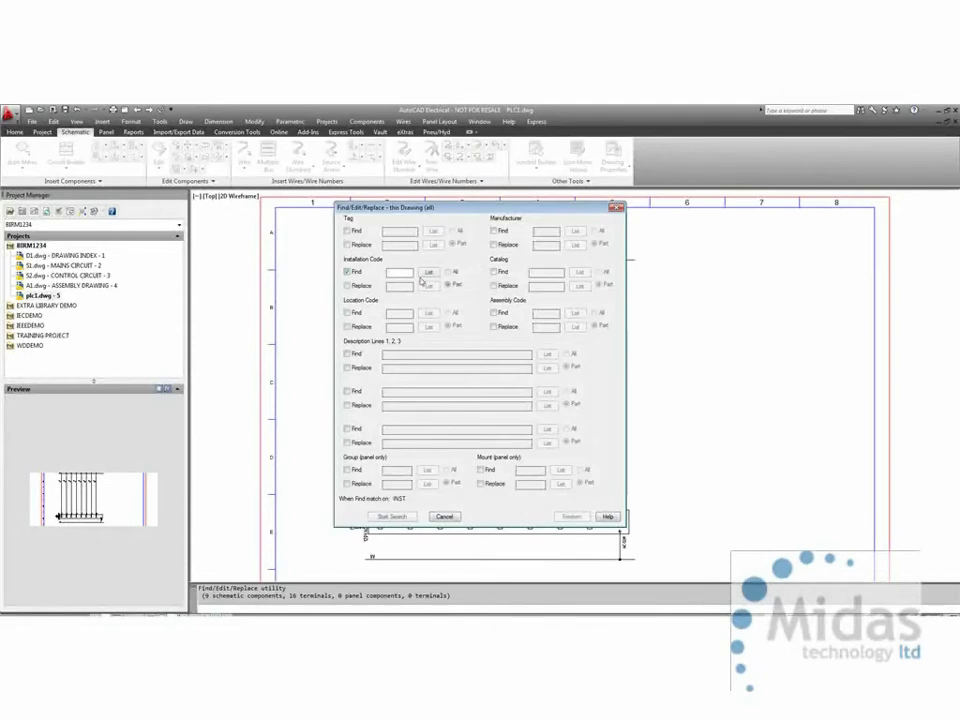
left_click(428, 272)
left_click(450, 296)
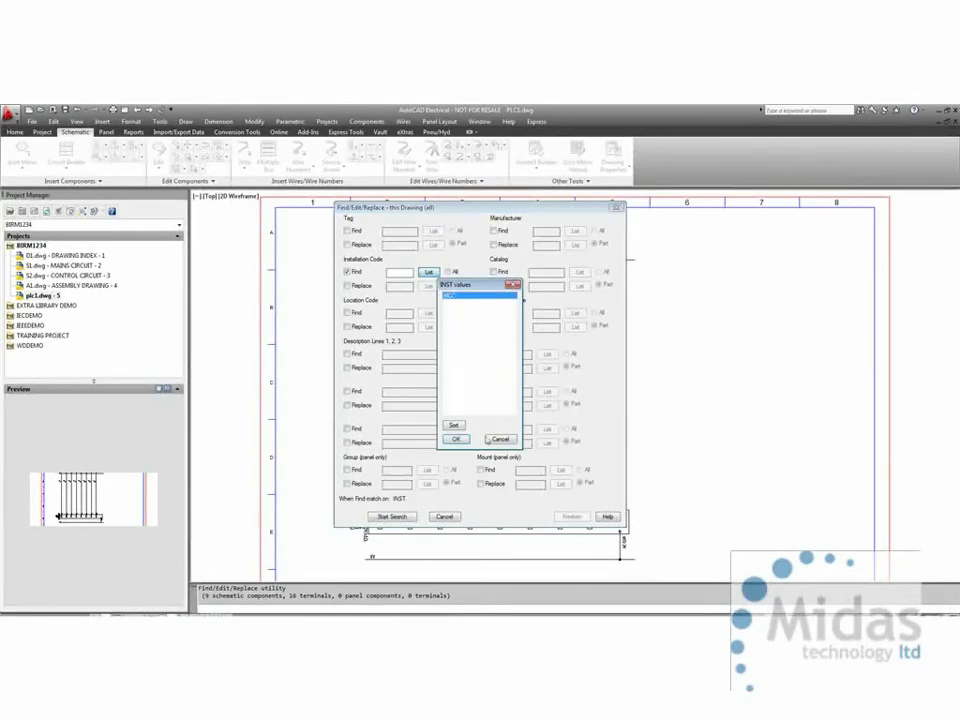
left_click(455, 439)
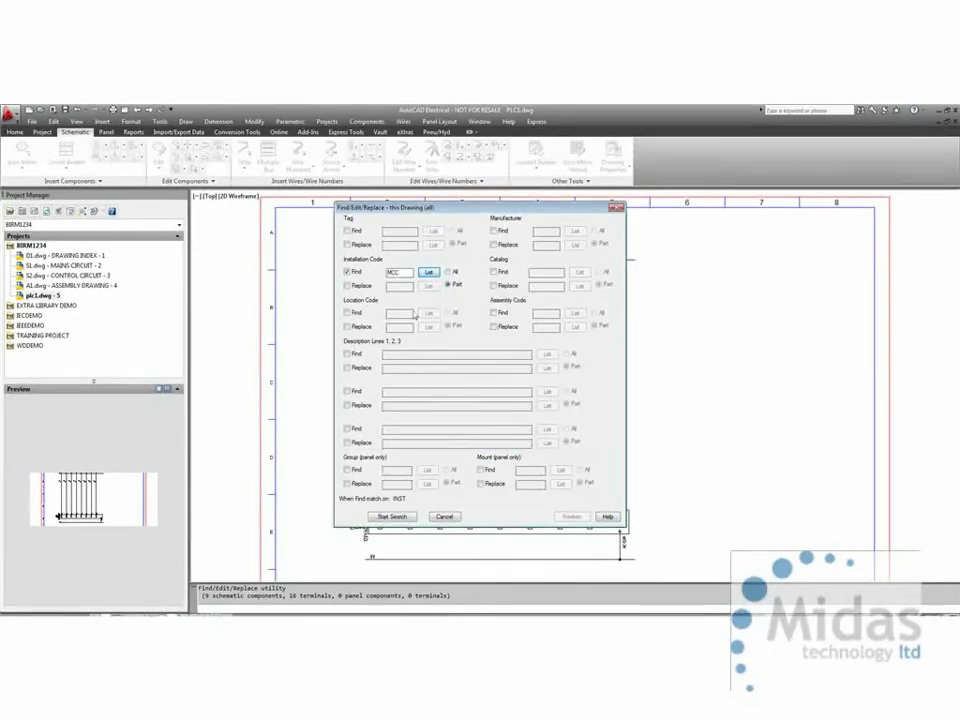
Set the installation code to be replaced with blank, and location code A1 to be found and replaced with blank.
left_click(347, 286)
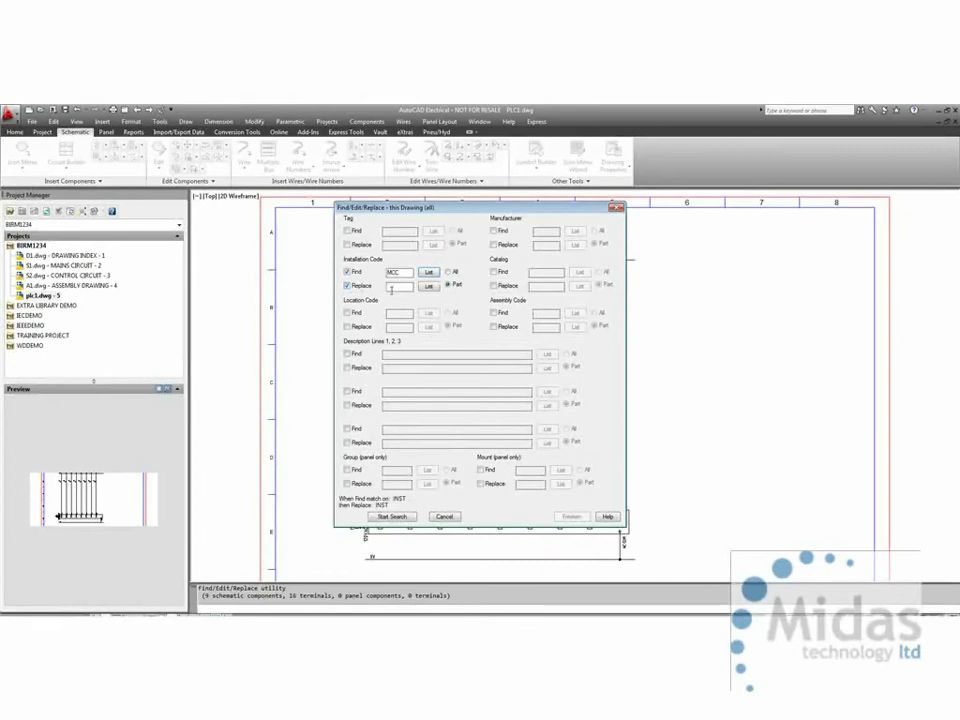
left_click(347, 313)
left_click(428, 313)
left_click(449, 296)
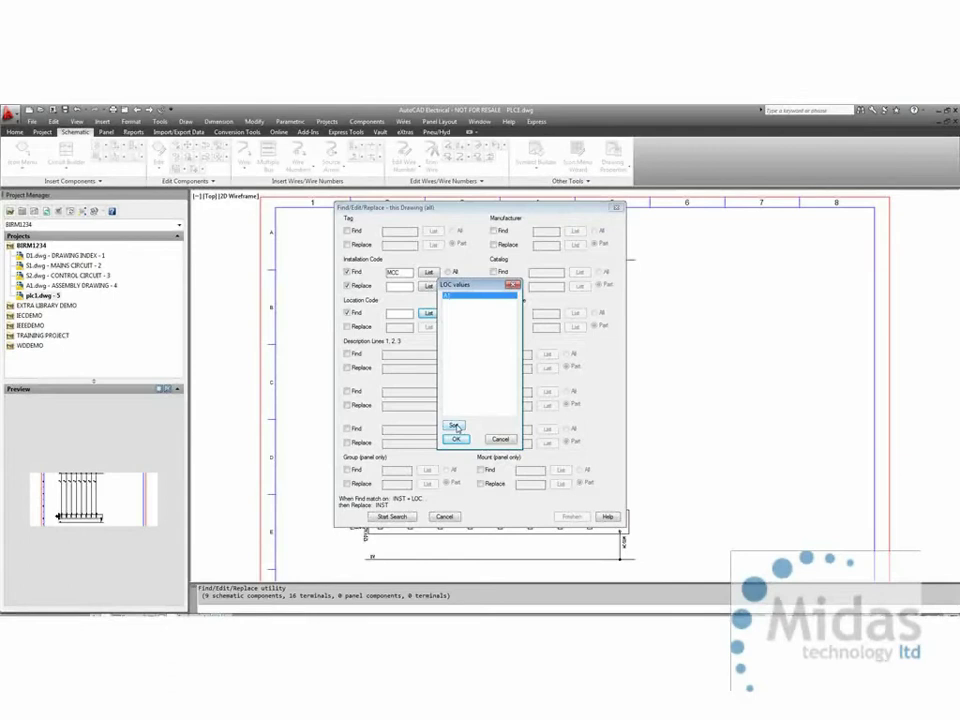
left_click(455, 439)
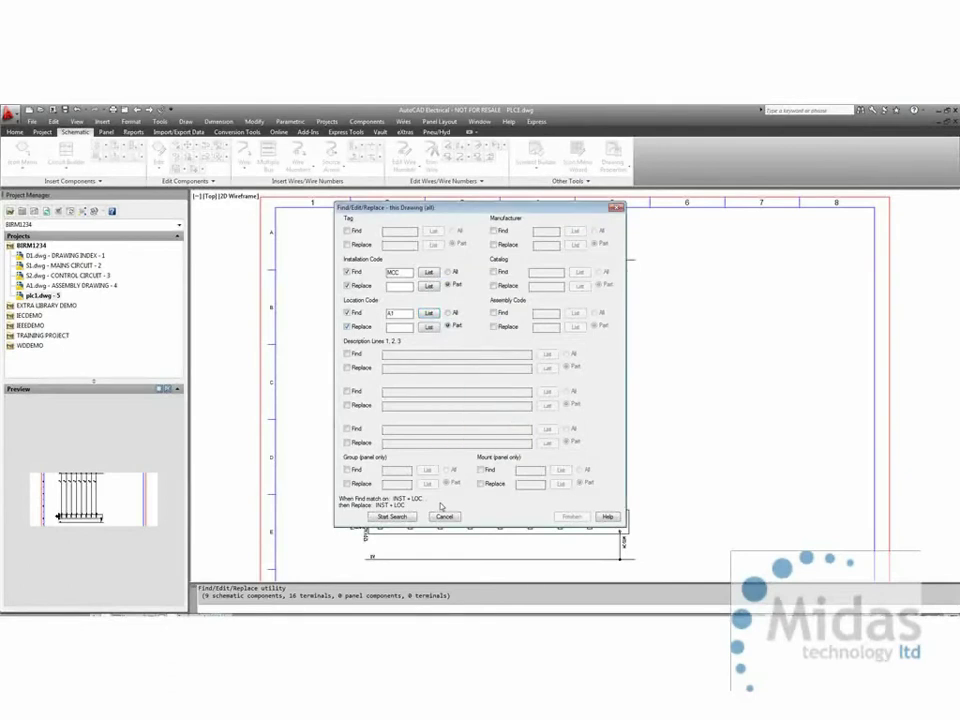
Run the search, replace the codes on all matching terminals, and close the find and replace utility.
left_click(392, 516)
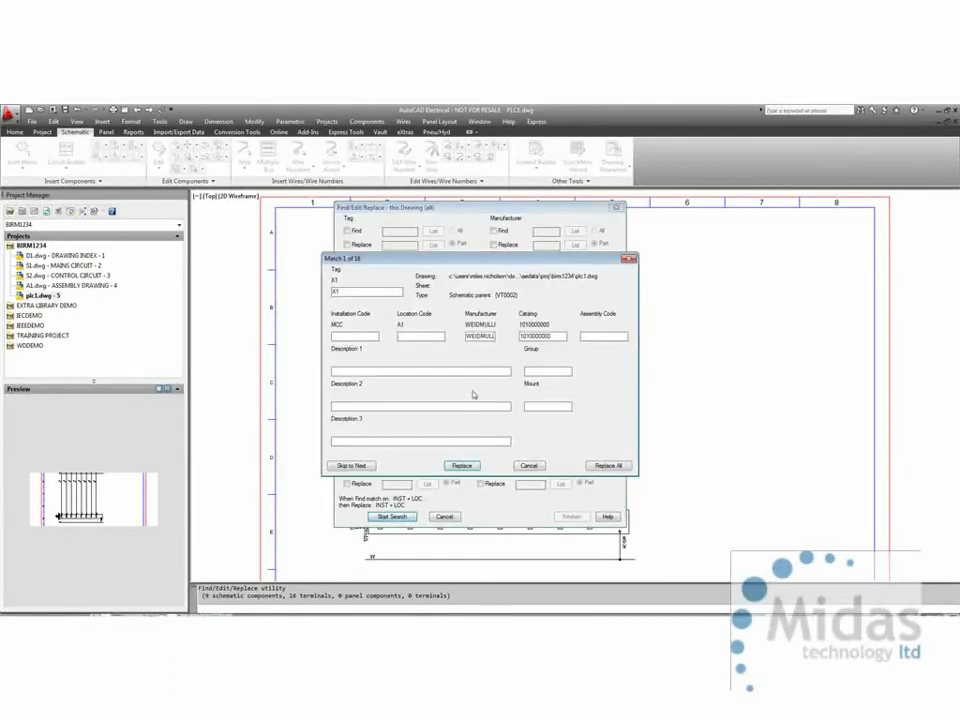
left_click(606, 466)
left_click(462, 382)
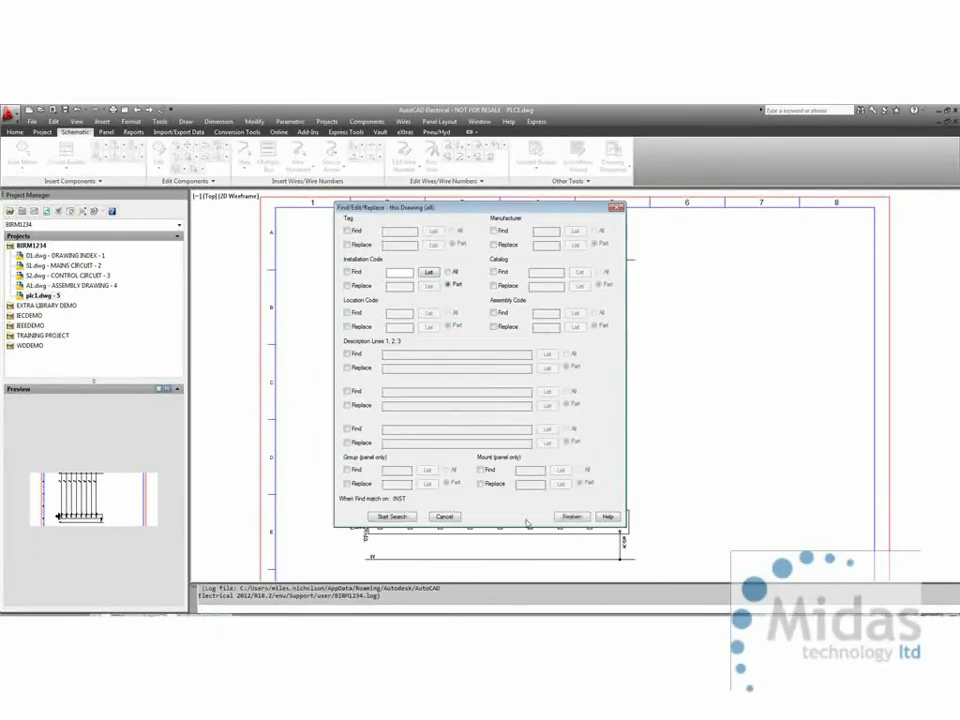
left_click(569, 516)
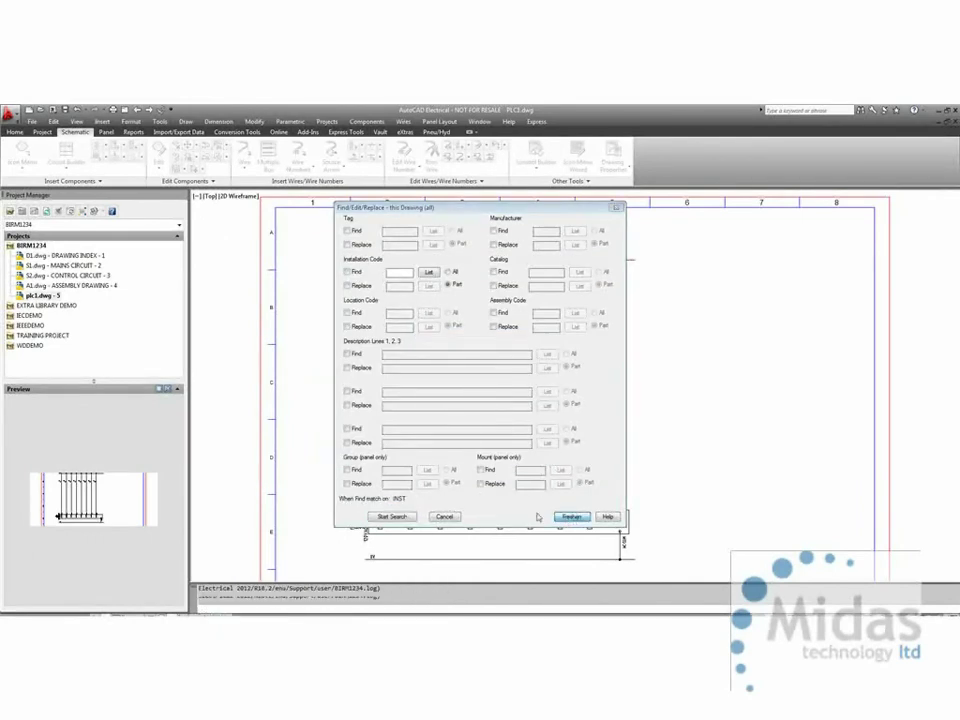
left_click(617, 209)
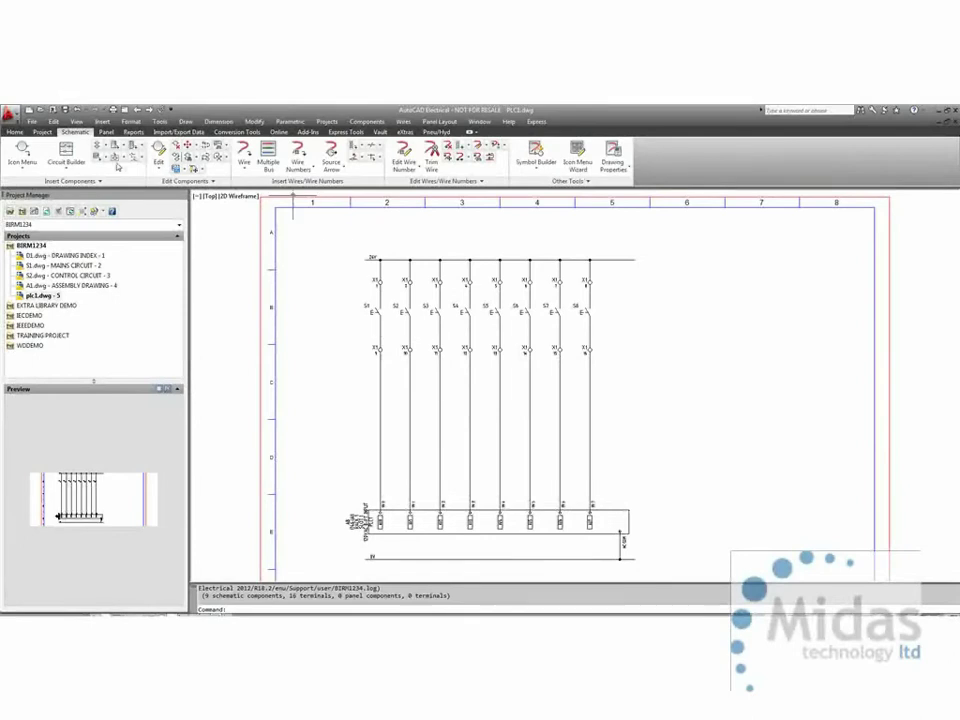
Draw a location box around switches S1 to S8 with location OC, labelled using the installation and location values.
left_click(115, 158)
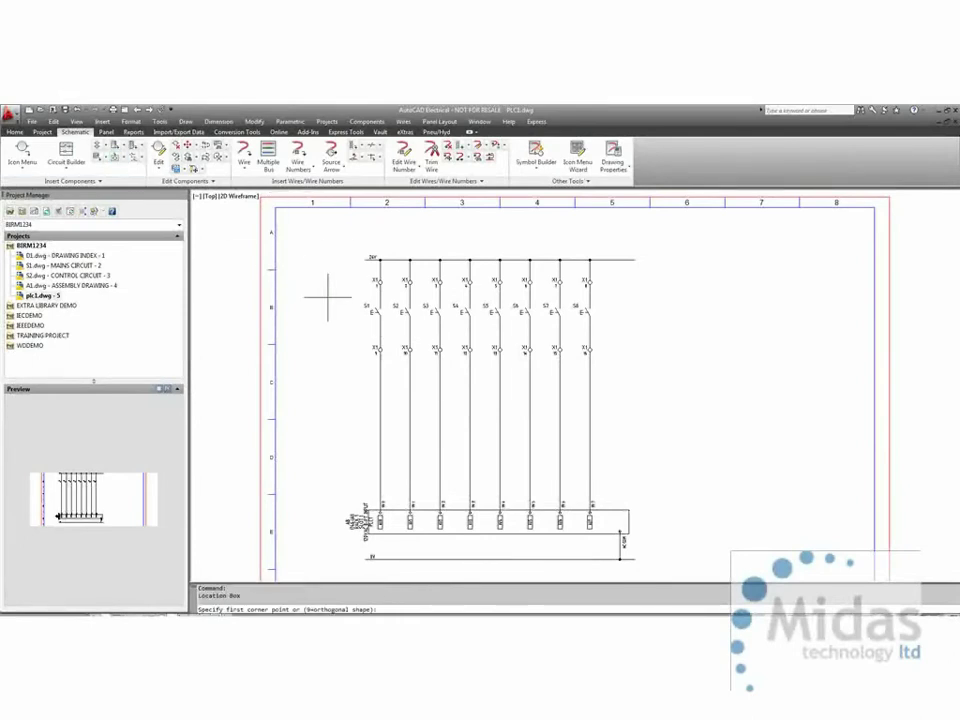
left_click(335, 297)
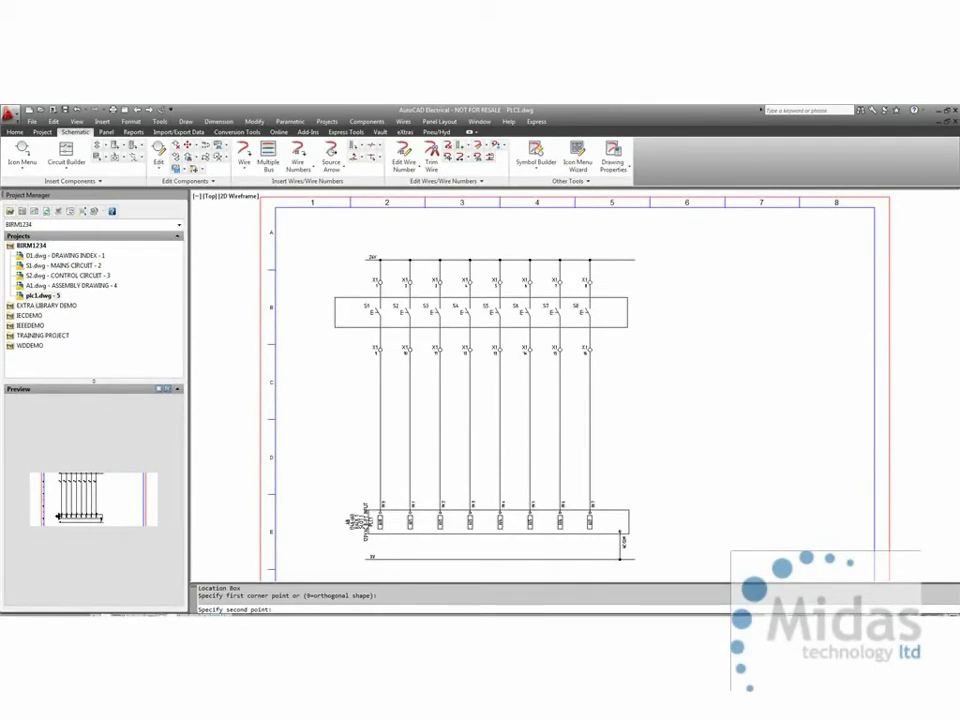
left_click(628, 327)
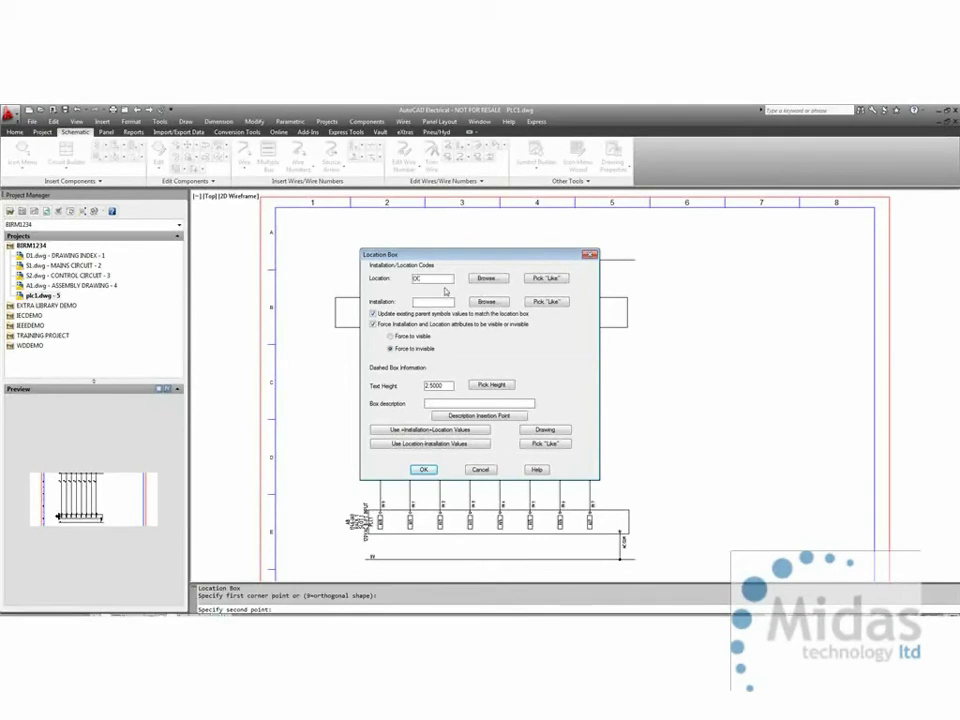
left_click(430, 429)
left_click(423, 469)
left_click(452, 388)
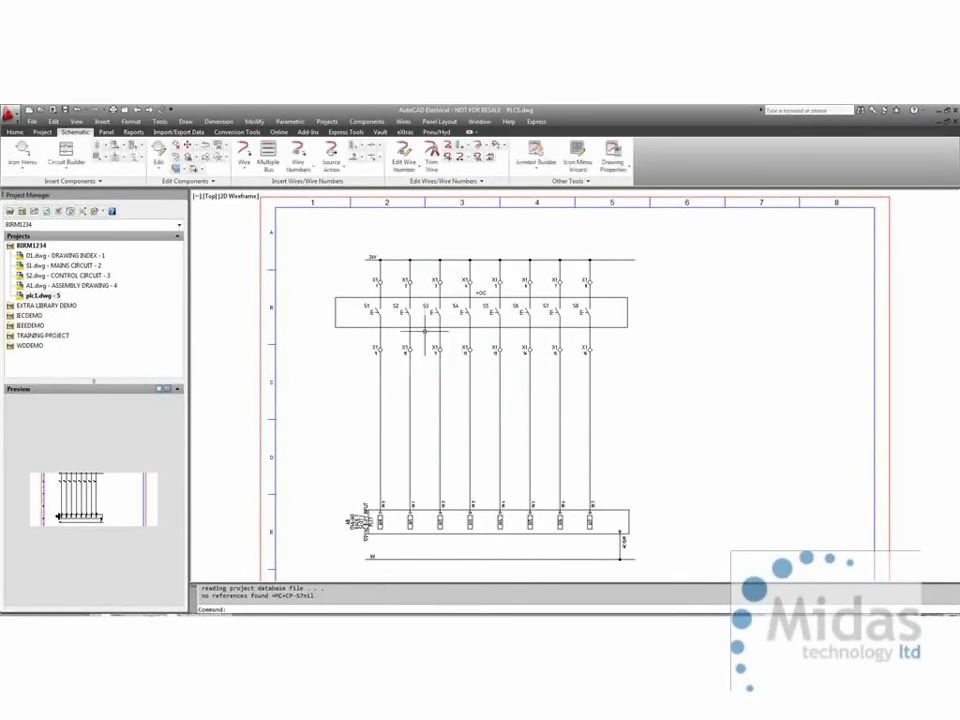
Check the installation and location codes of switch S6 in its component properties, leaving them unedited.
right_click(525, 313)
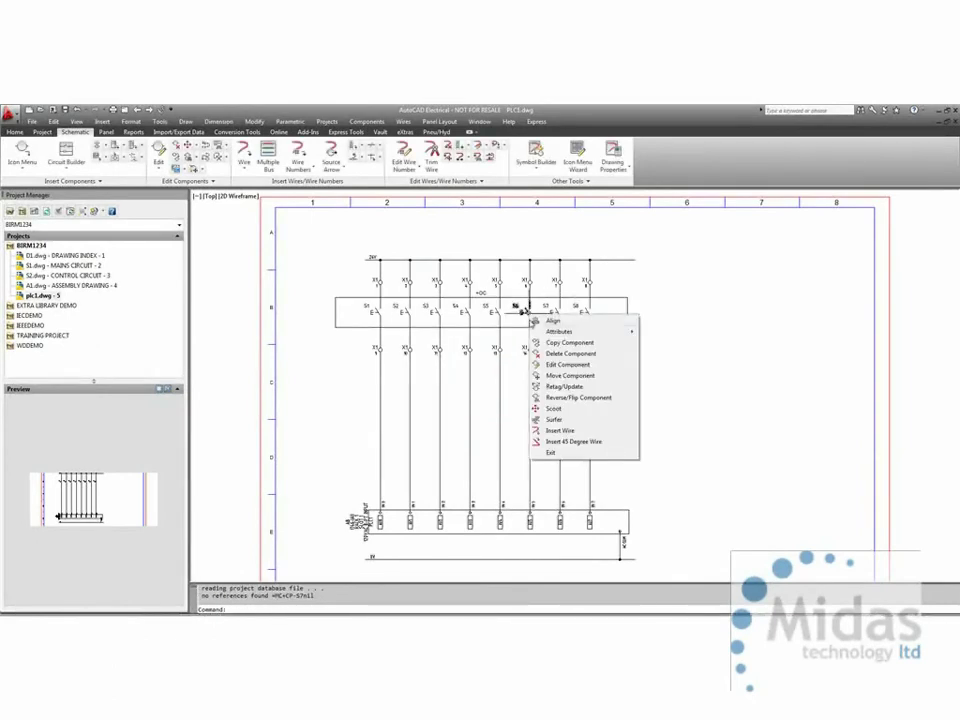
left_click(567, 364)
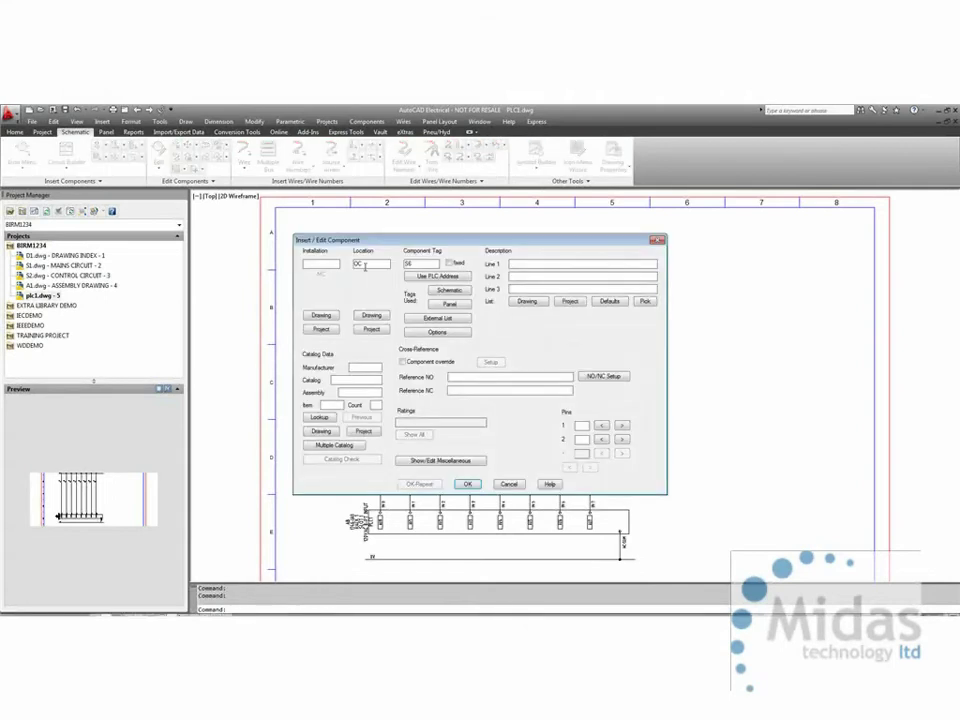
left_click(509, 484)
right_click(649, 409)
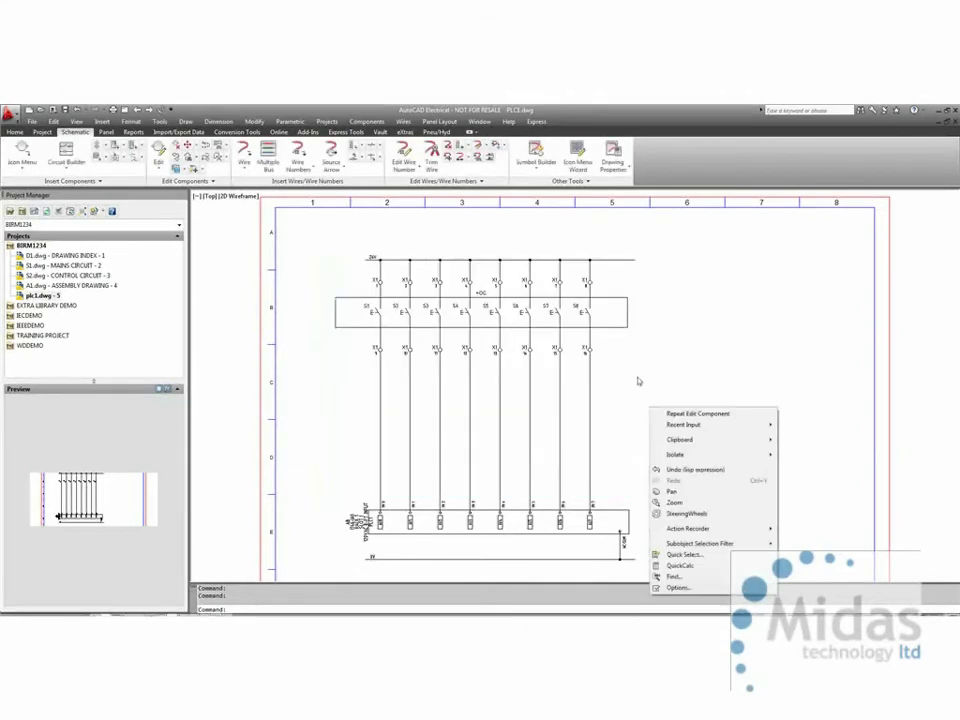
left_click(638, 381)
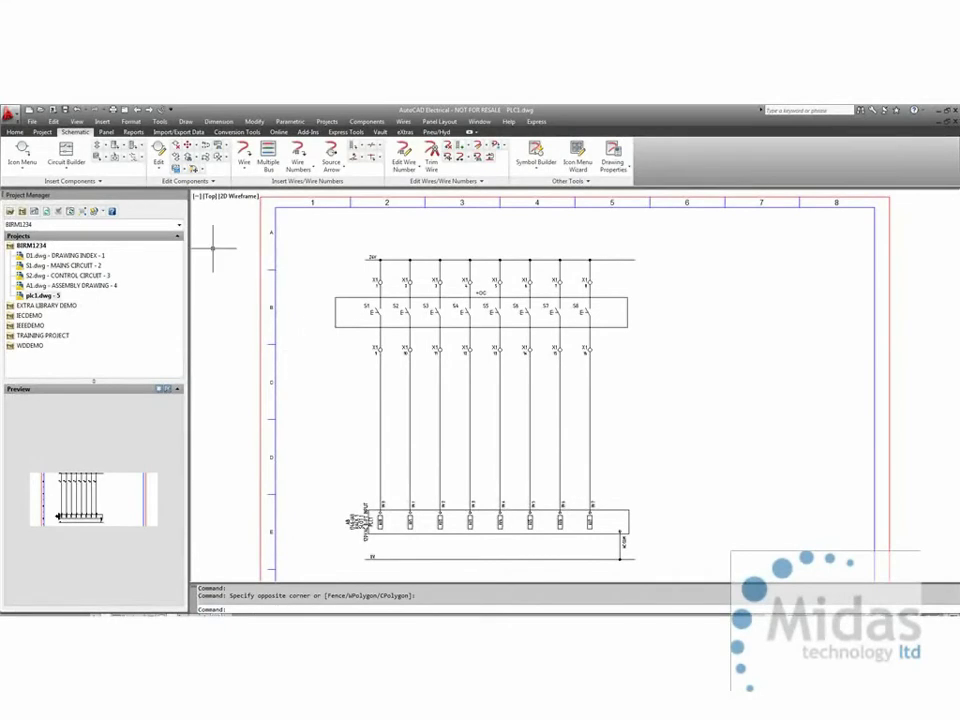
Save the drawing and open terminal strip XD1 of installation MCC, location A1, in the Terminal Strip Editor.
left_click(107, 132)
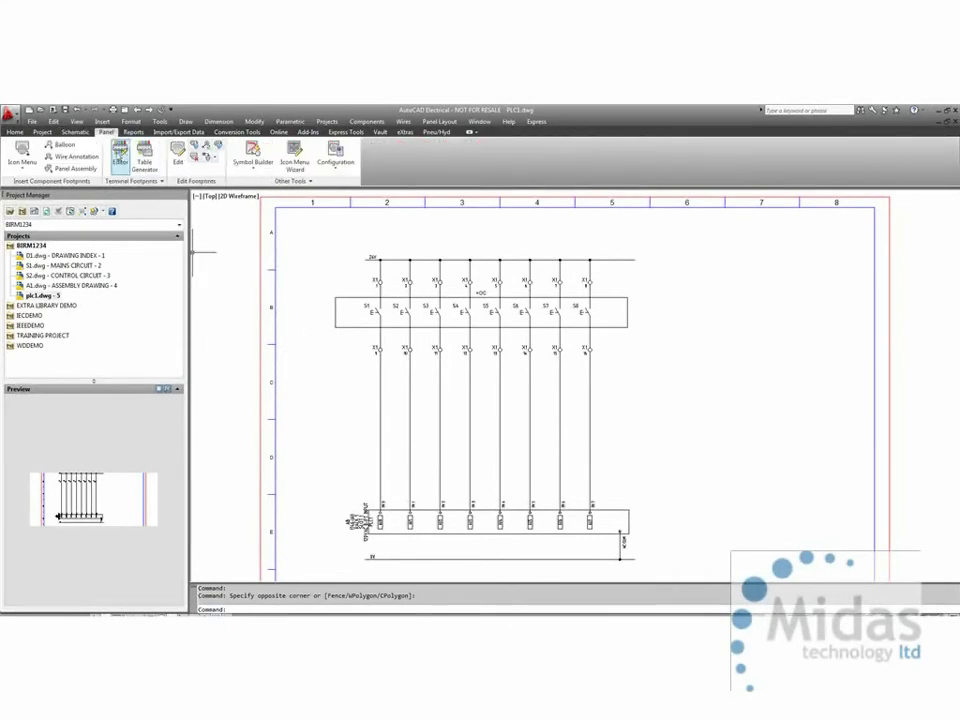
left_click(119, 155)
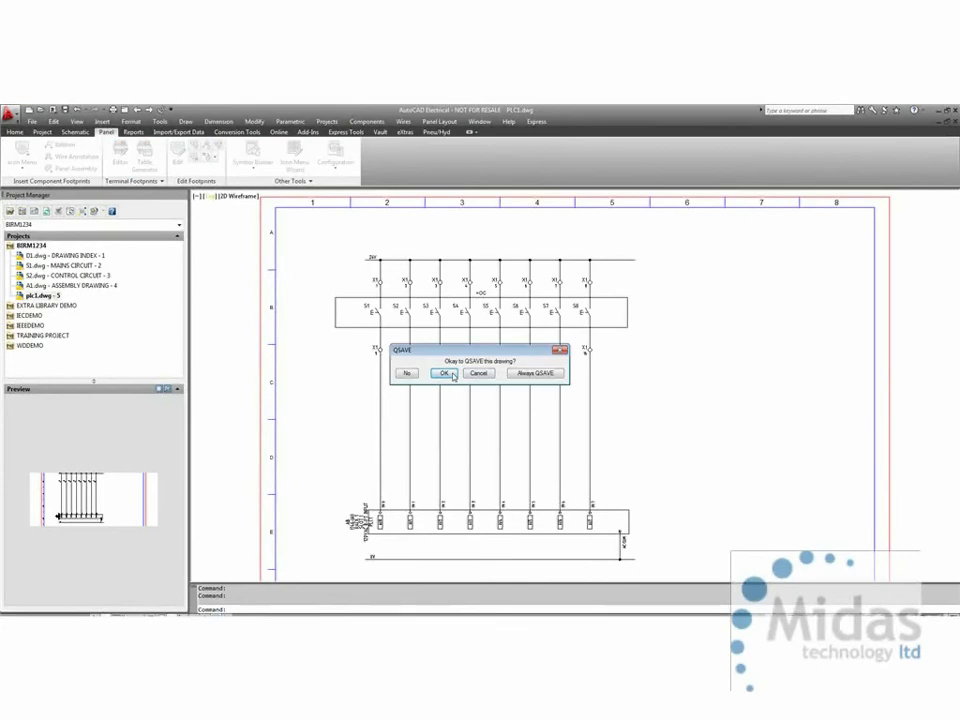
left_click(451, 374)
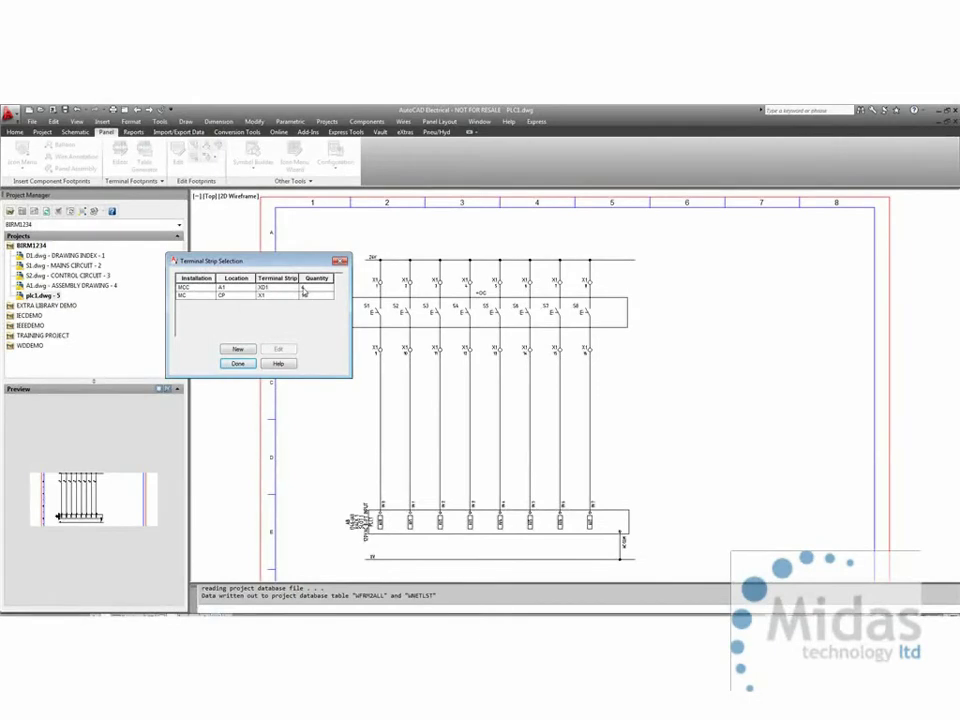
left_click(290, 288)
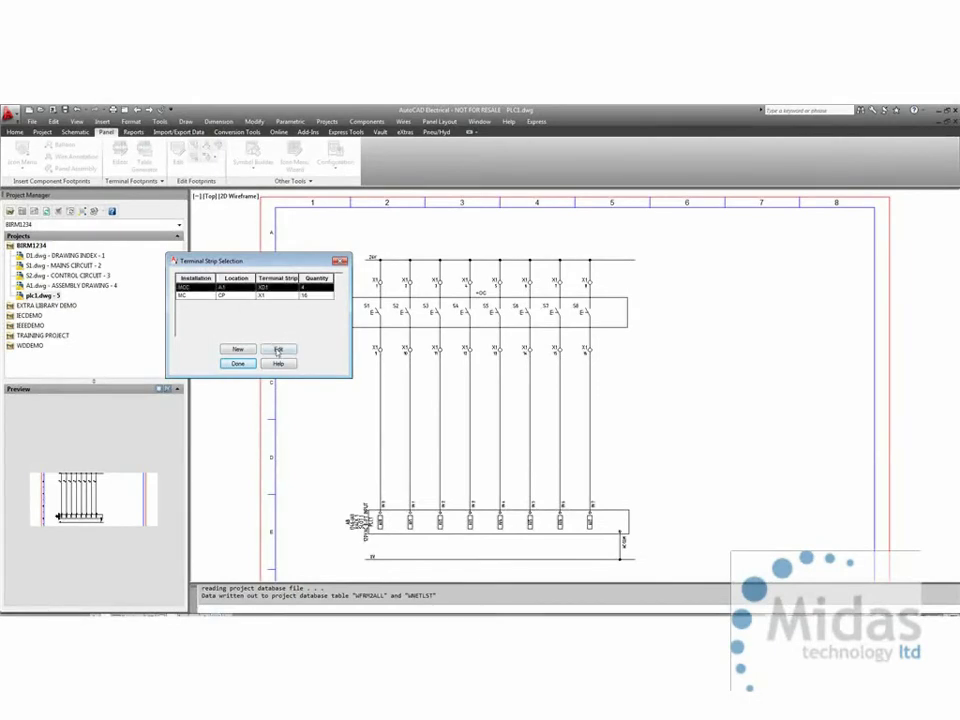
left_click(278, 348)
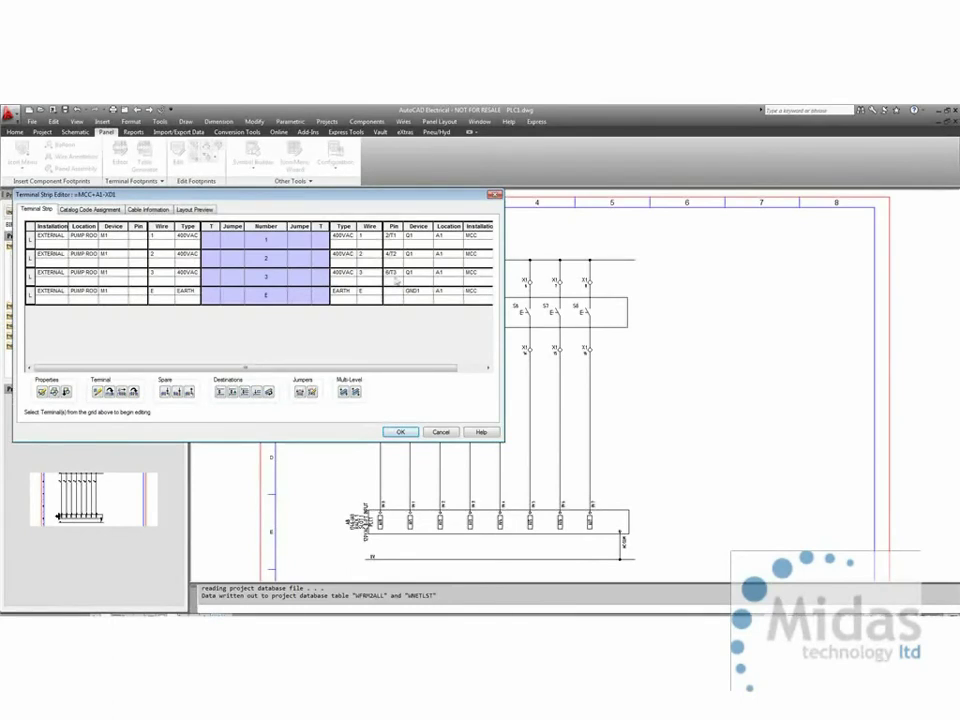
left_click_drag(390, 199, 584, 225)
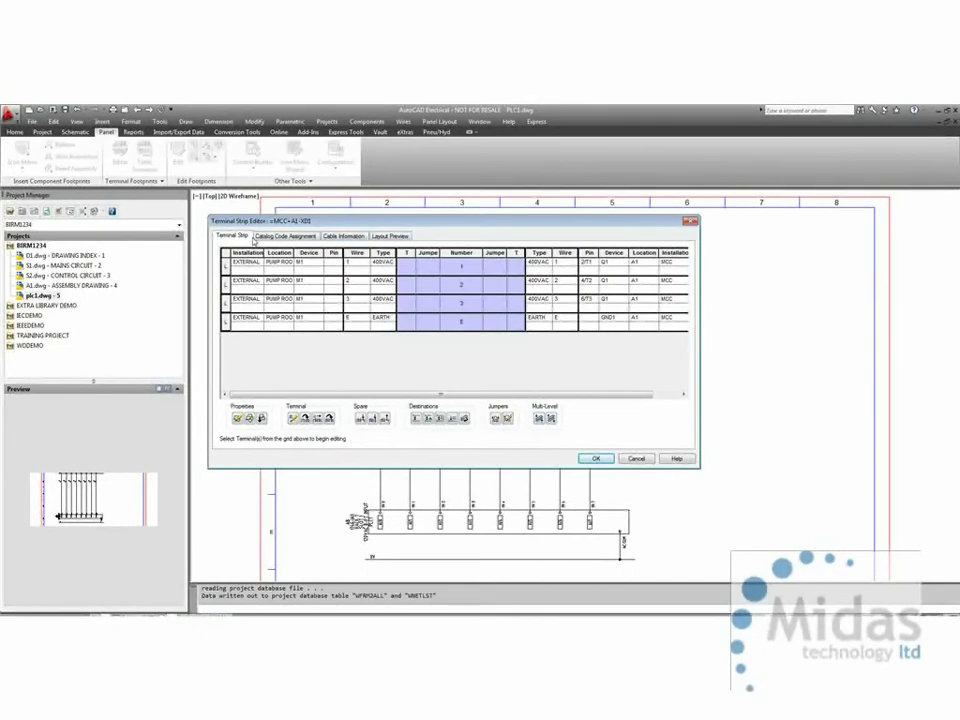
Review the XD1 strip's catalog code assignments, cable information and graphical layout preview.
left_click(272, 236)
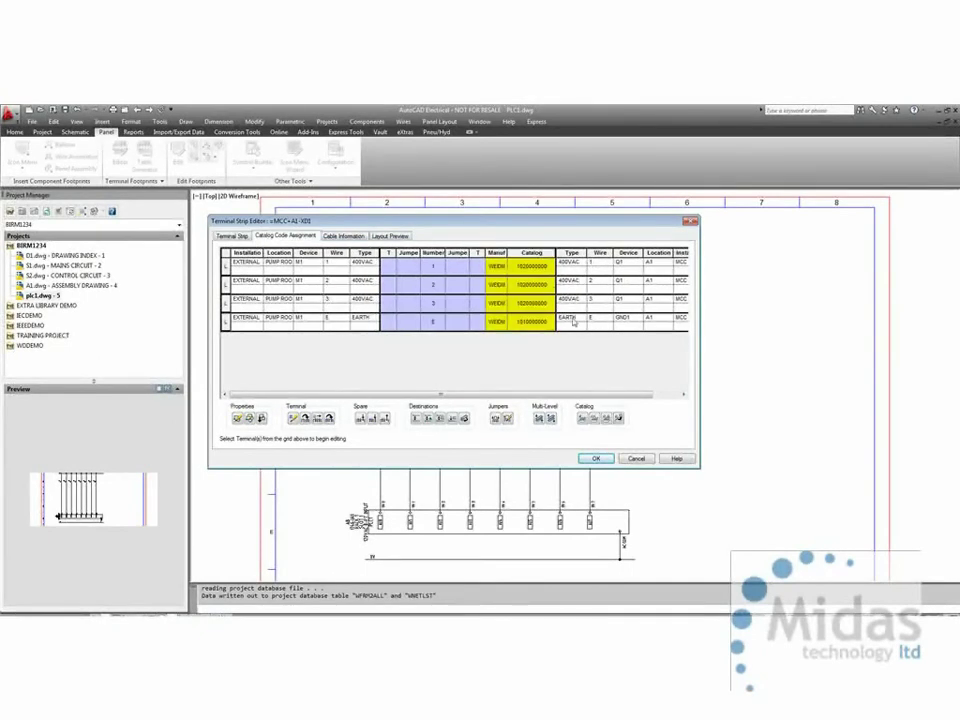
left_click(345, 236)
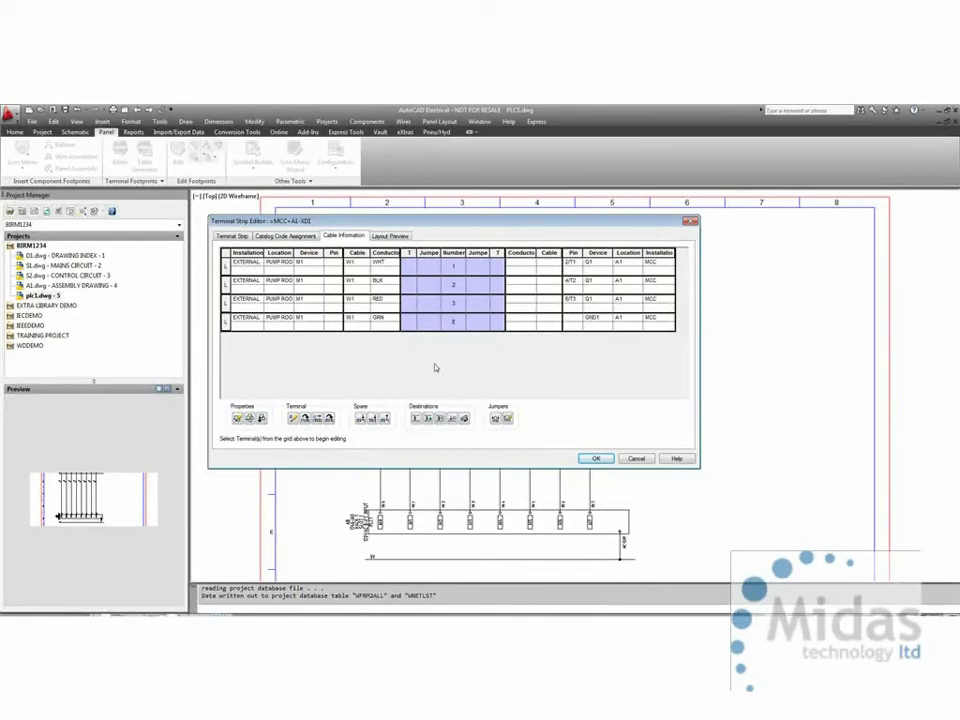
left_click(390, 236)
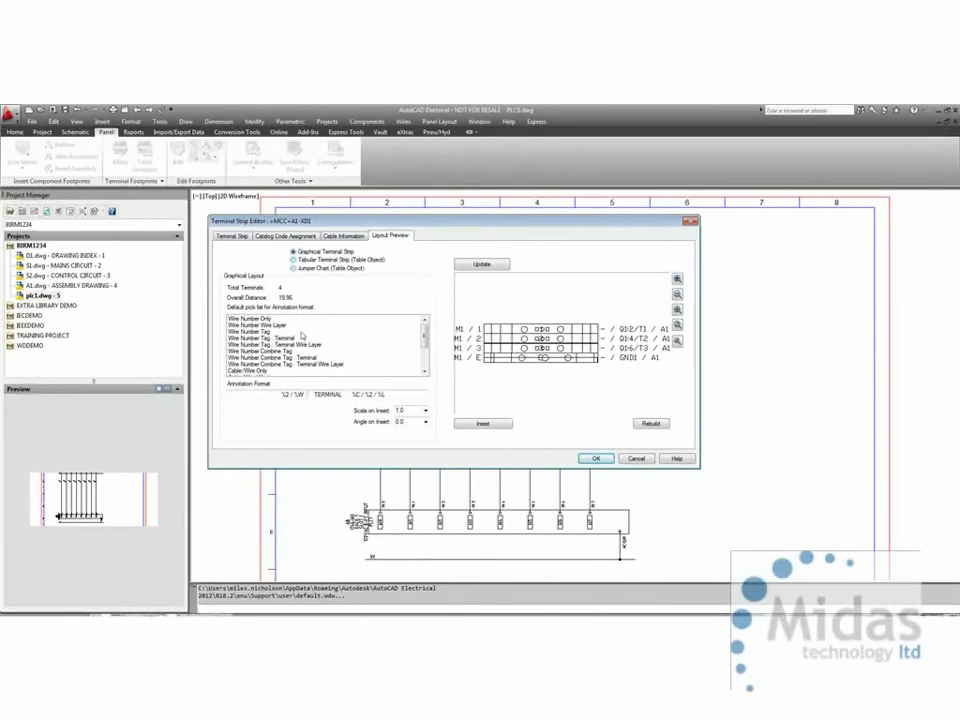
left_click(268, 238)
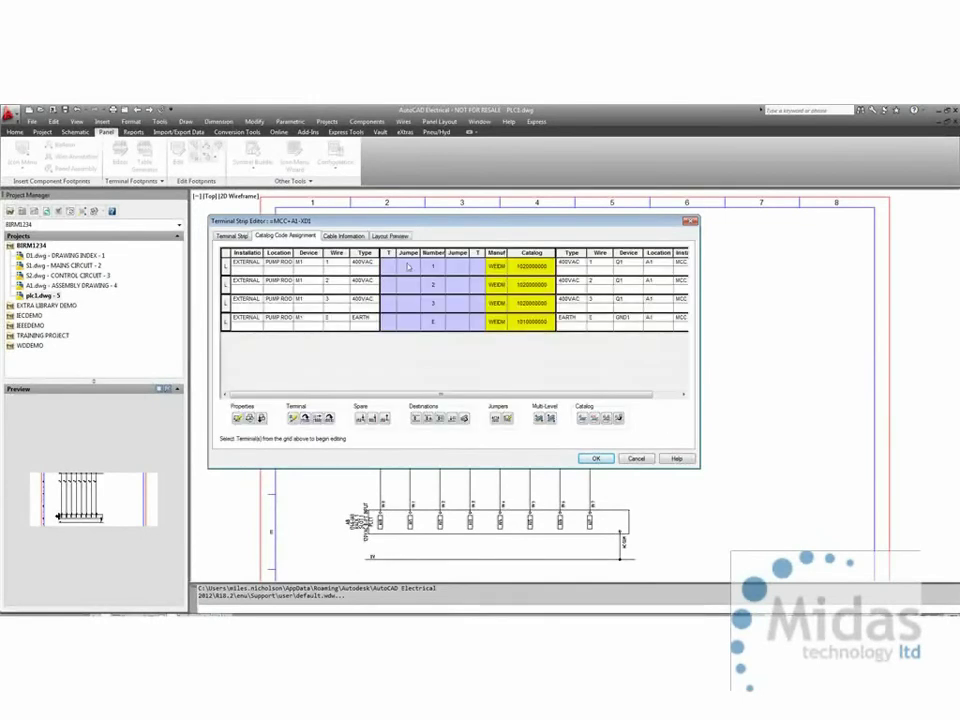
left_click(501, 272)
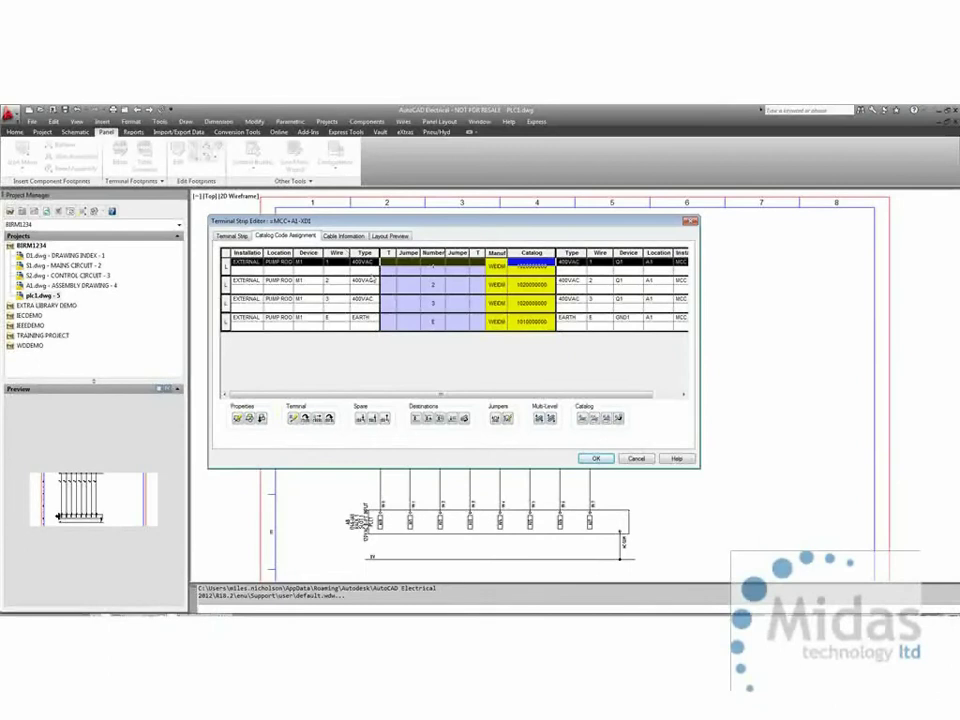
left_click(497, 308, "shift")
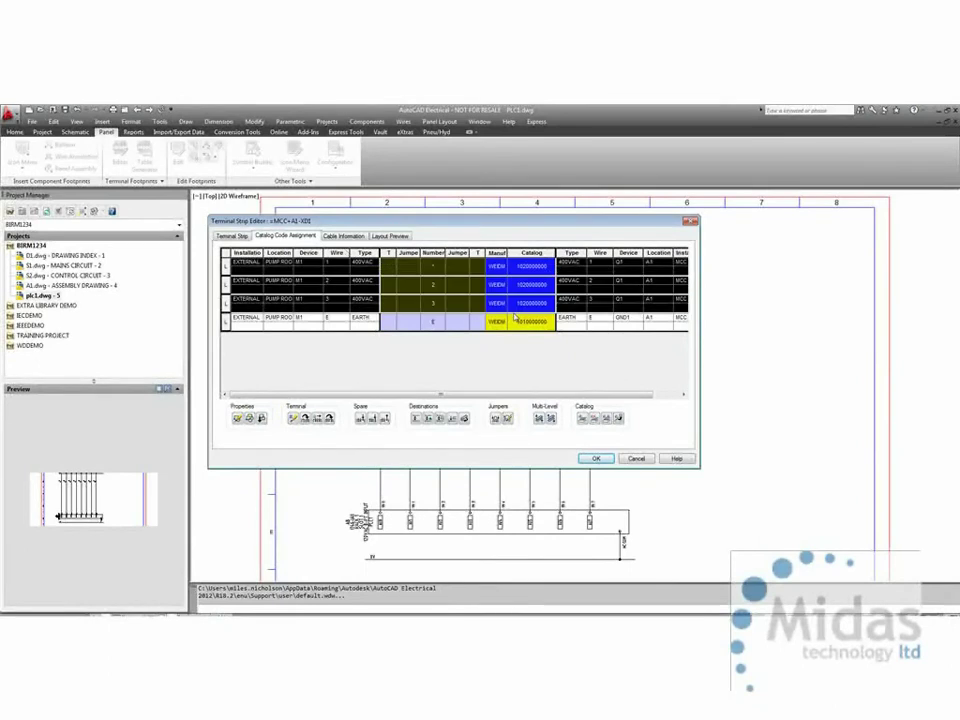
left_click(582, 420)
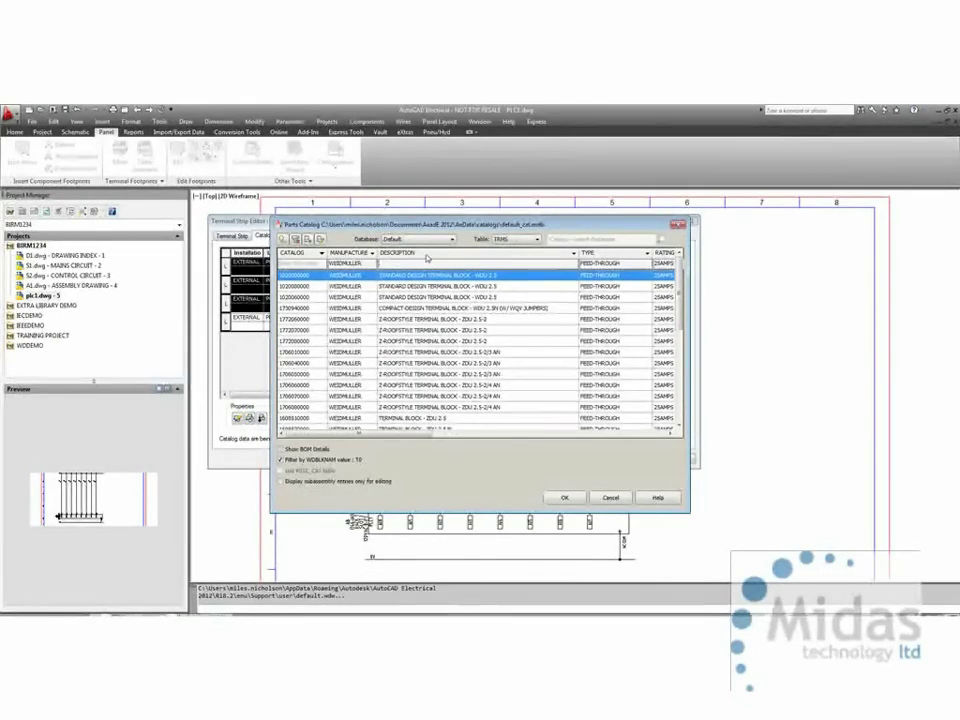
left_click(295, 240)
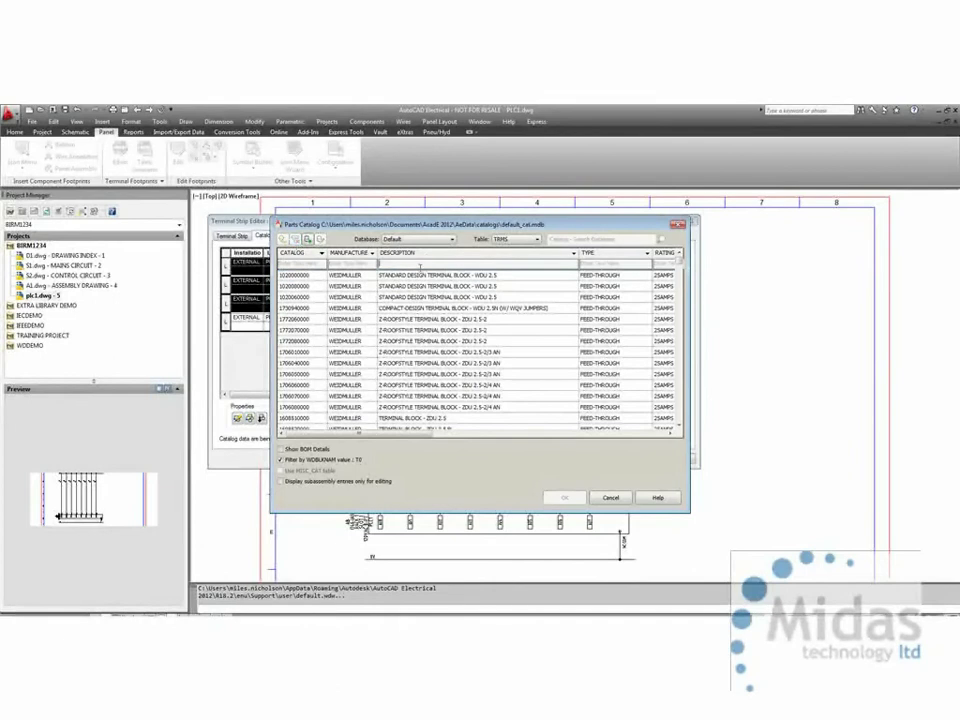
type("*WDU*")
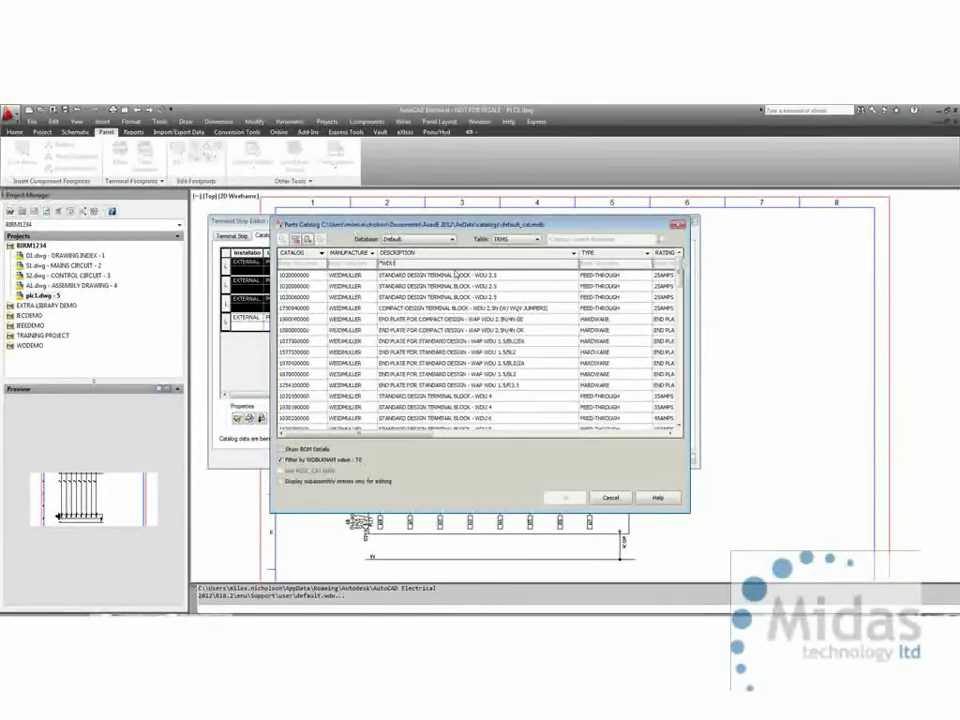
left_click(405, 274)
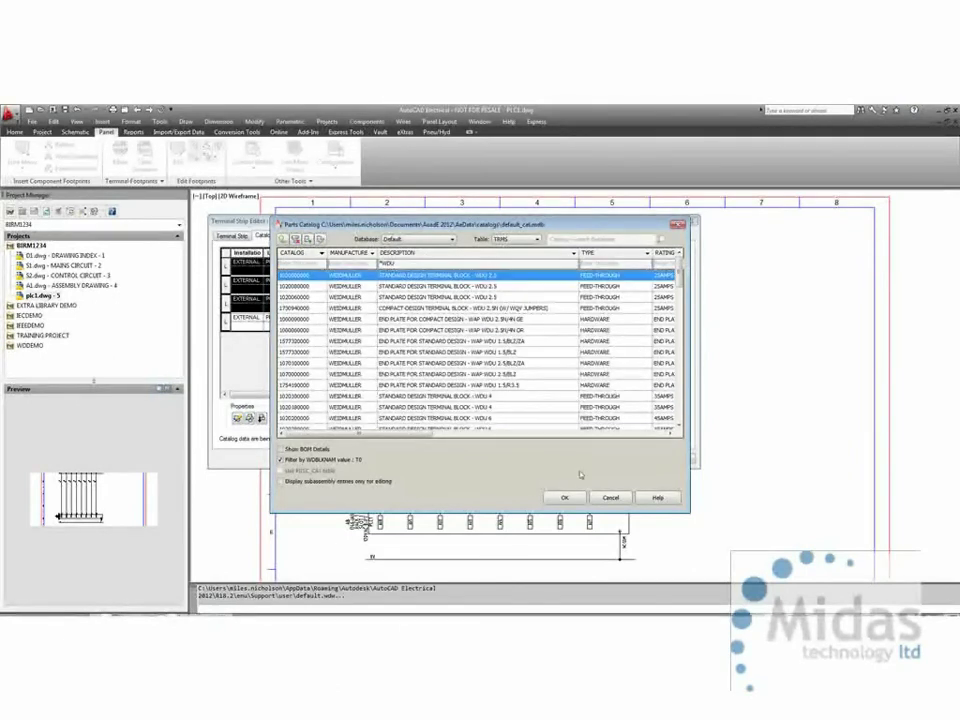
left_click(565, 499)
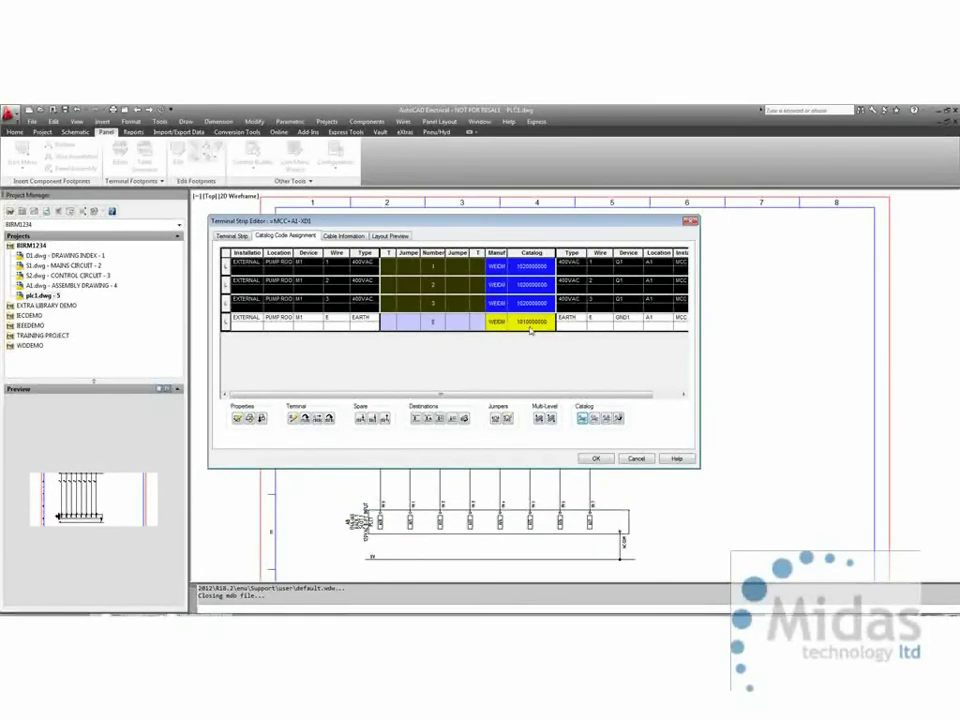
Start an accessory numbered A1 at terminal 1 of strip XD1 and open its catalog lookup.
left_click(460, 266)
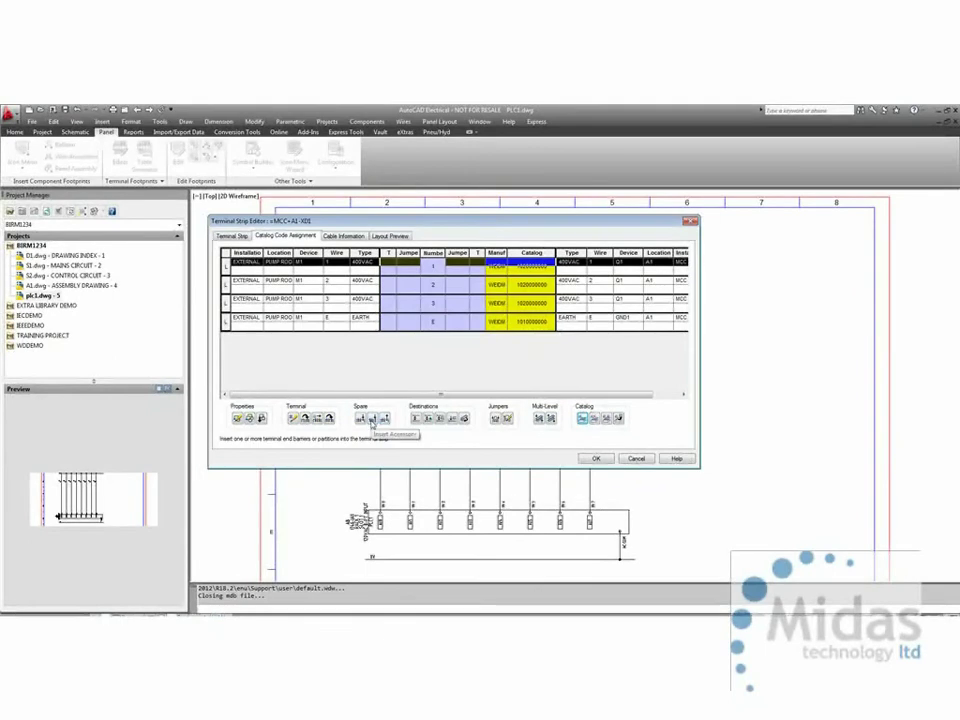
left_click(372, 420)
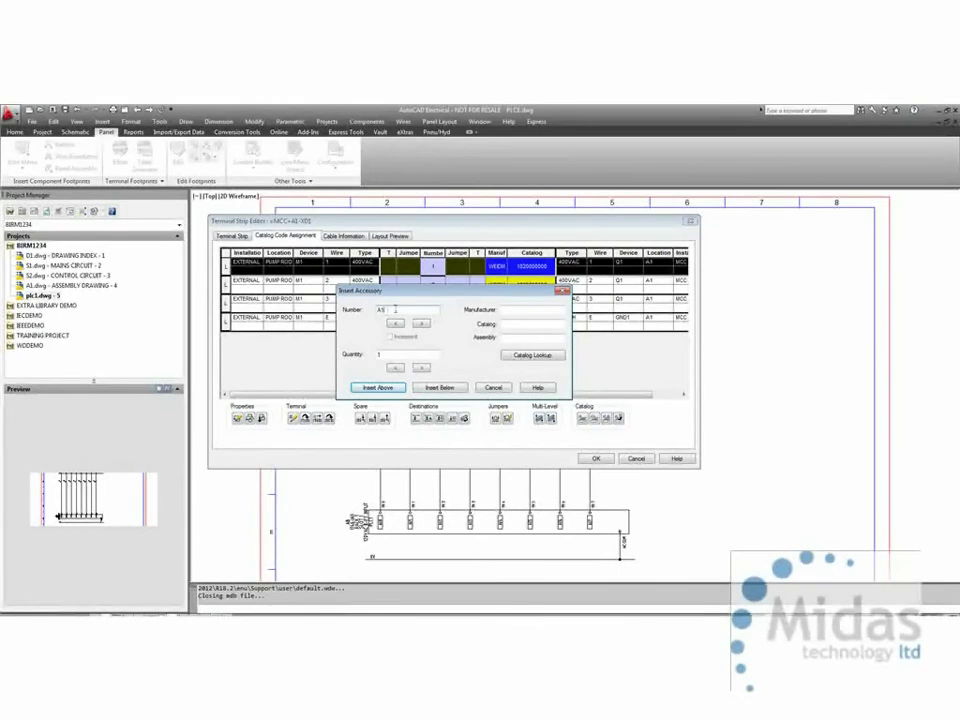
left_click(530, 356)
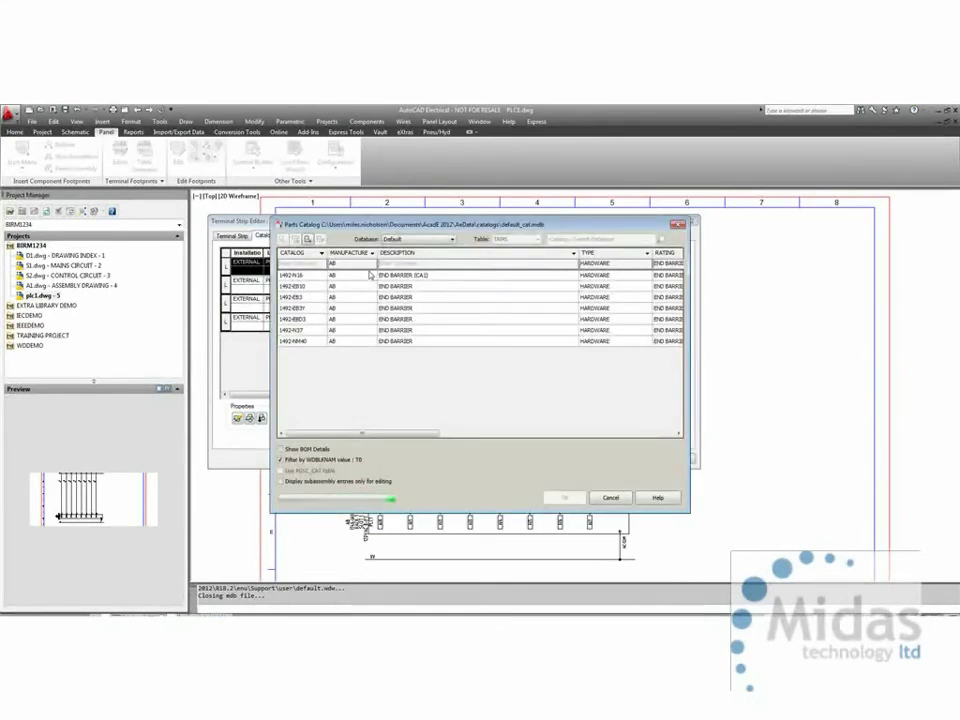
double_click(337, 263)
key("BackSpace")
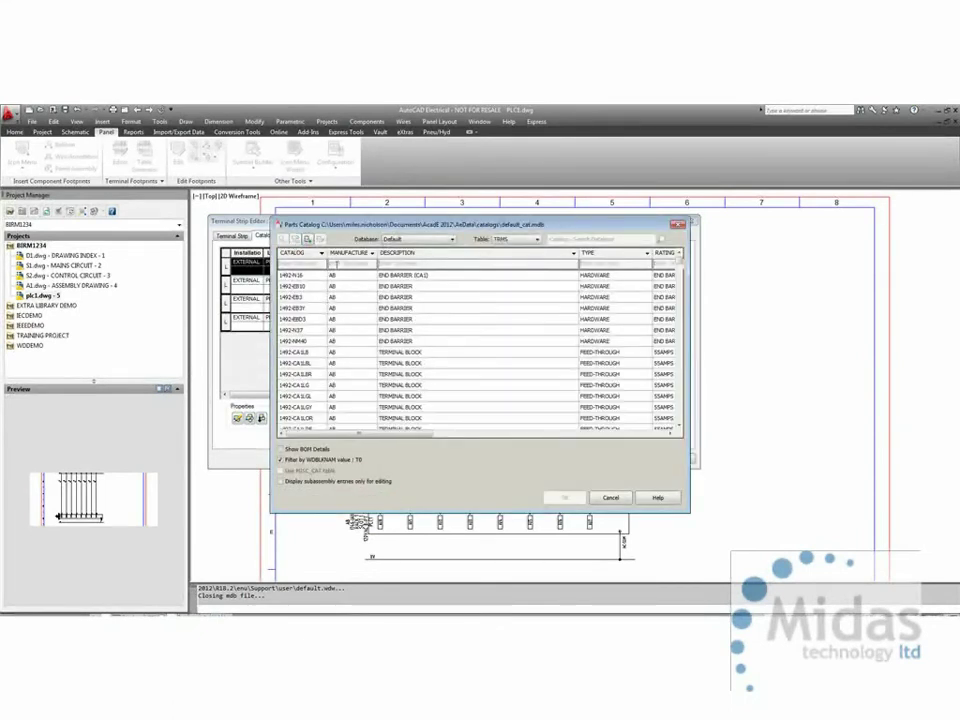
type("WE")
left_click(601, 264)
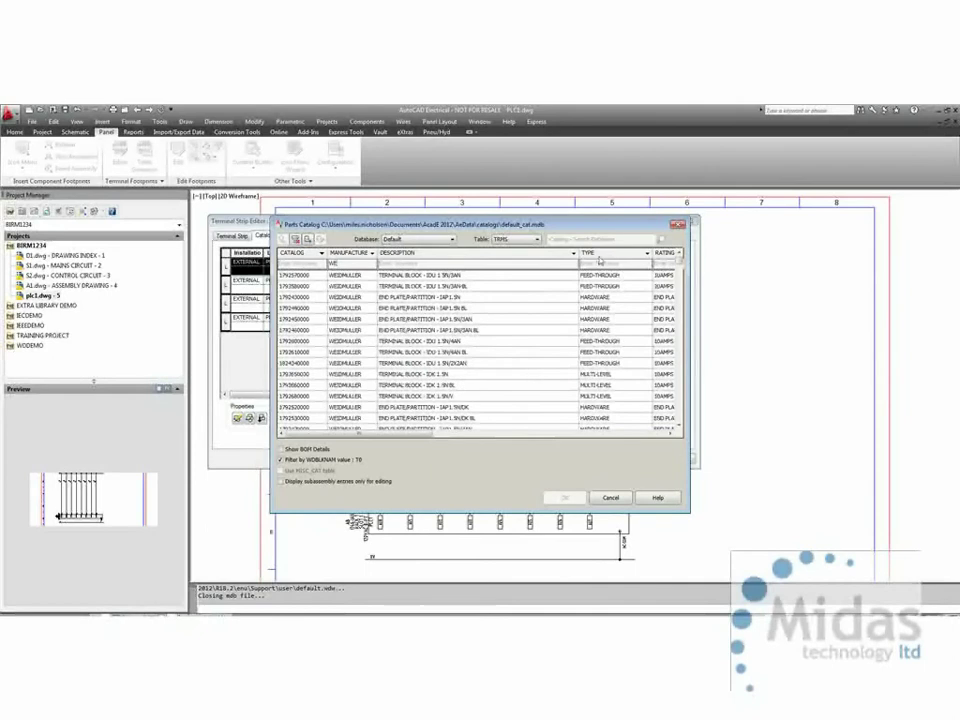
type("D")
key("BackSpace")
type("H")
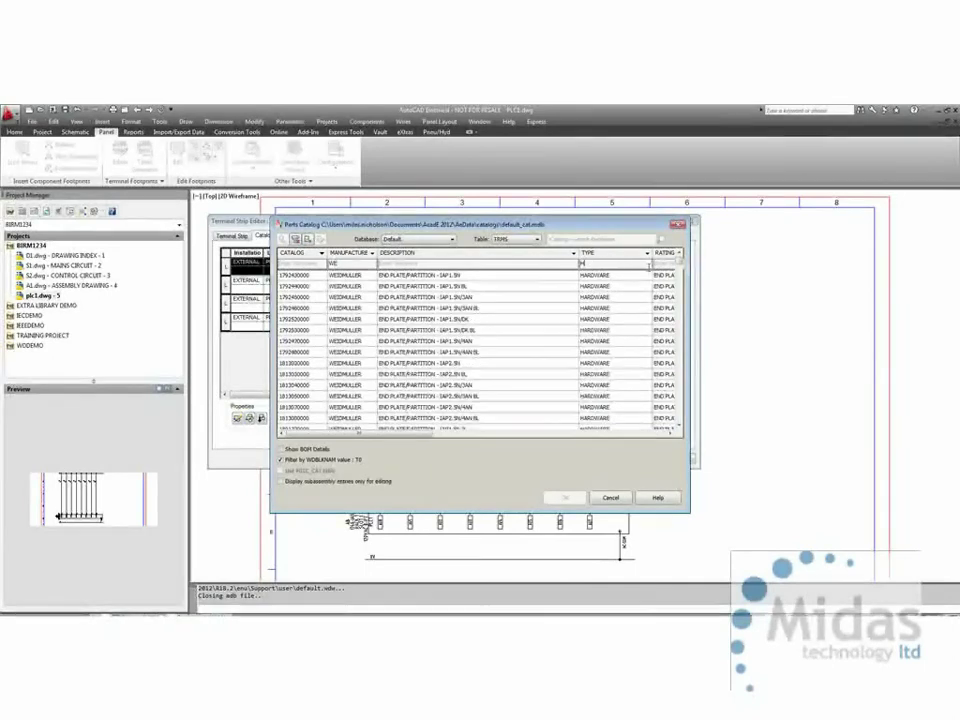
type("END B")
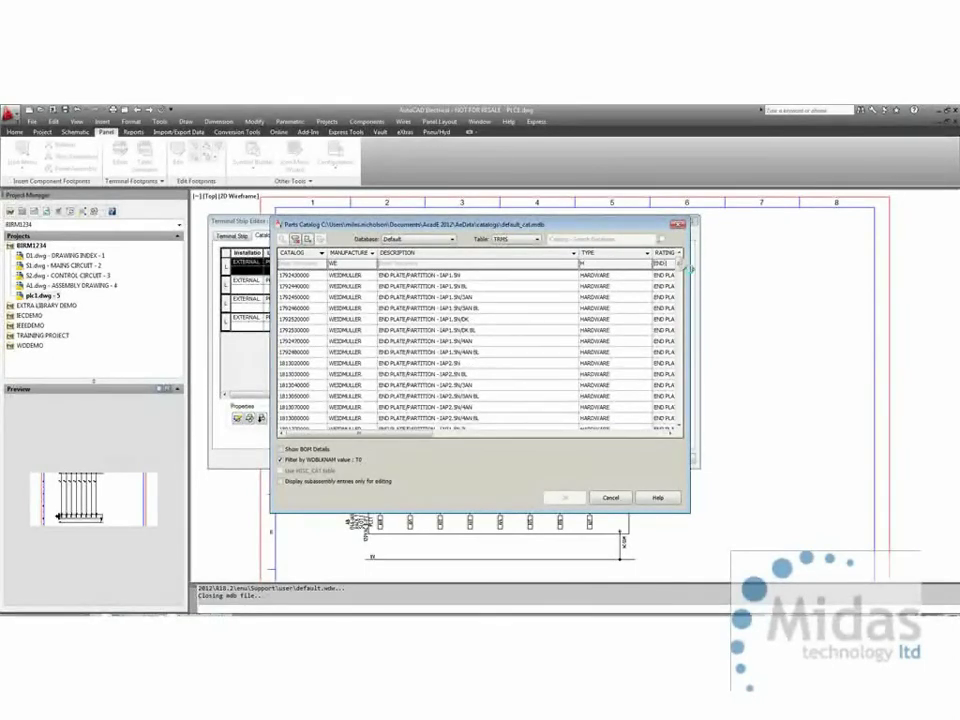
double_click(624, 275)
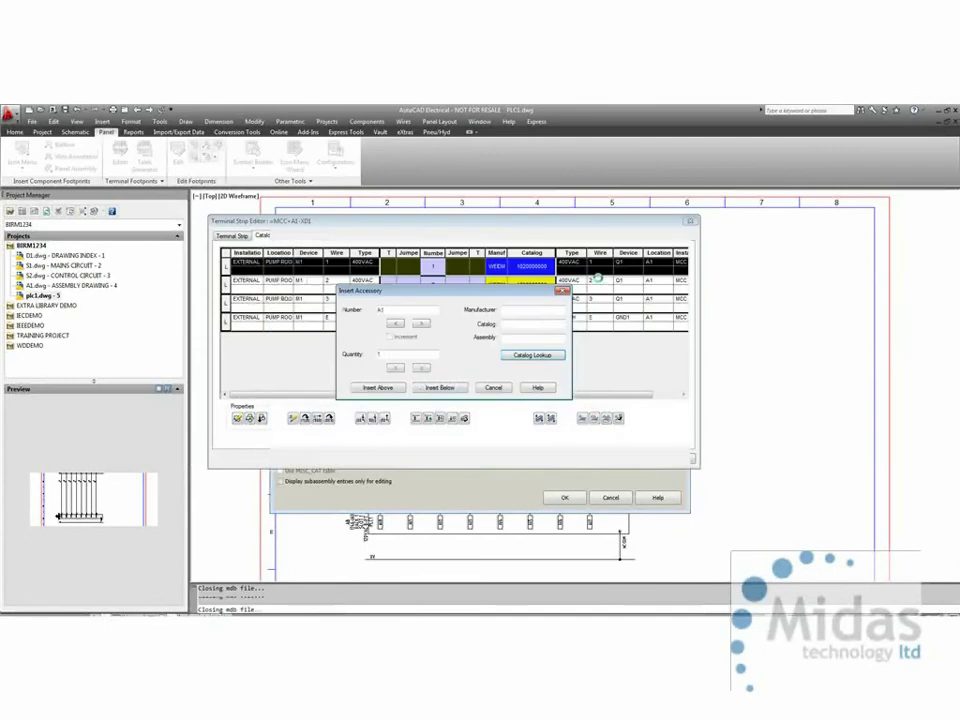
left_click(402, 389)
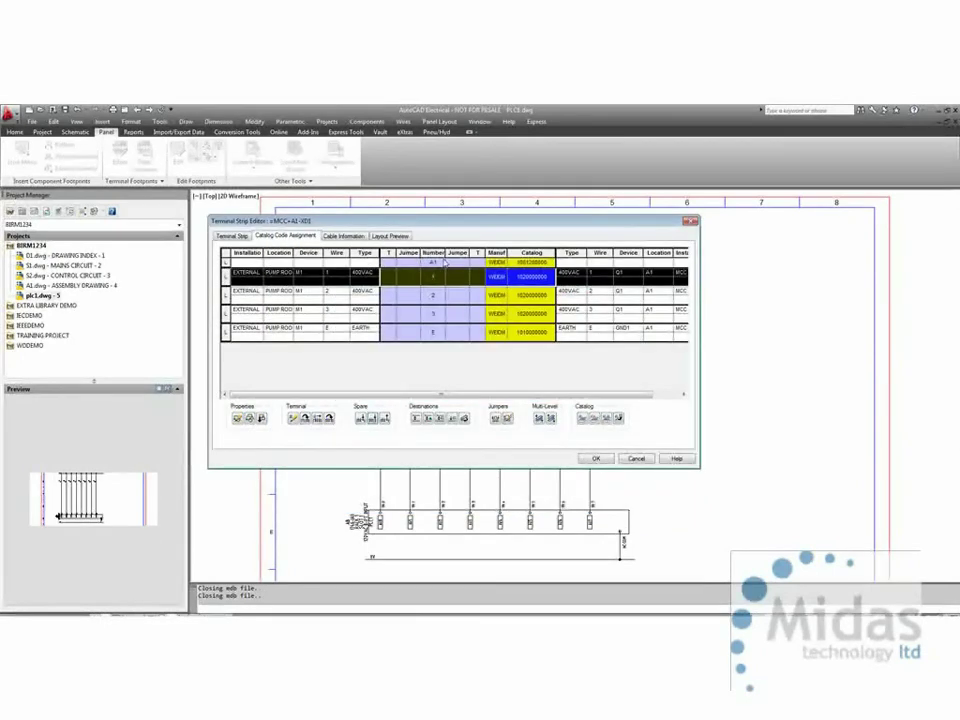
left_click(606, 419)
left_click(435, 328)
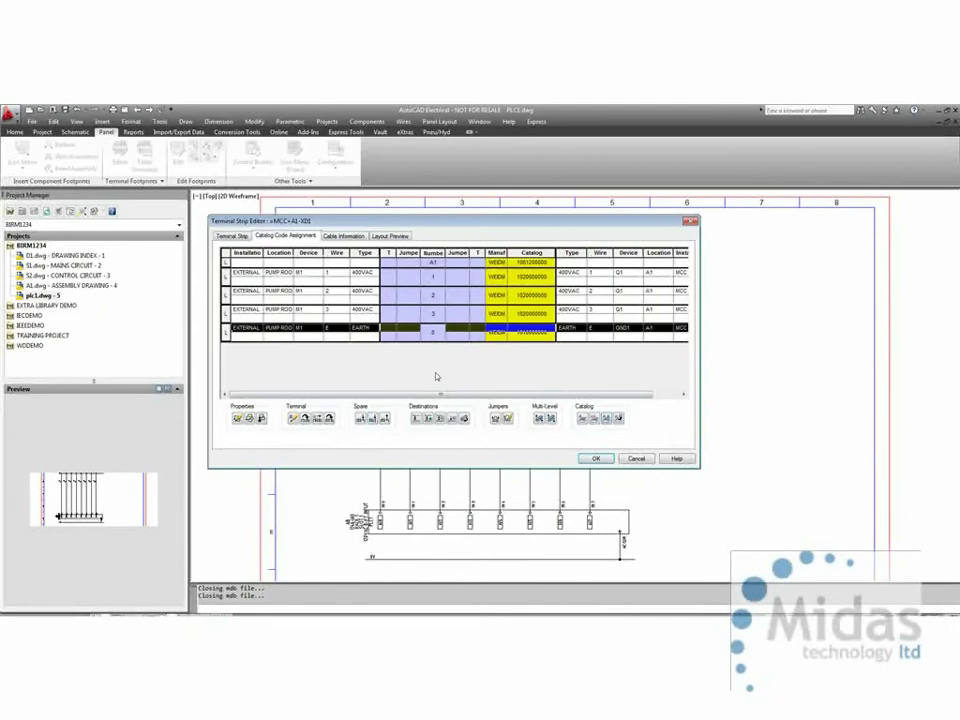
left_click(383, 418)
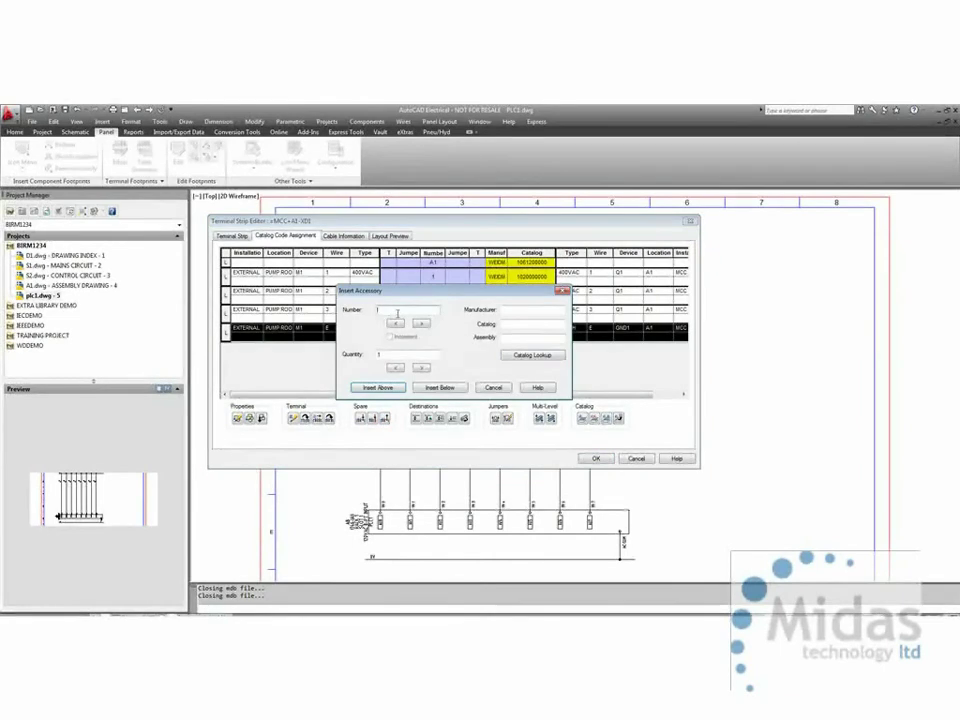
left_click(440, 387)
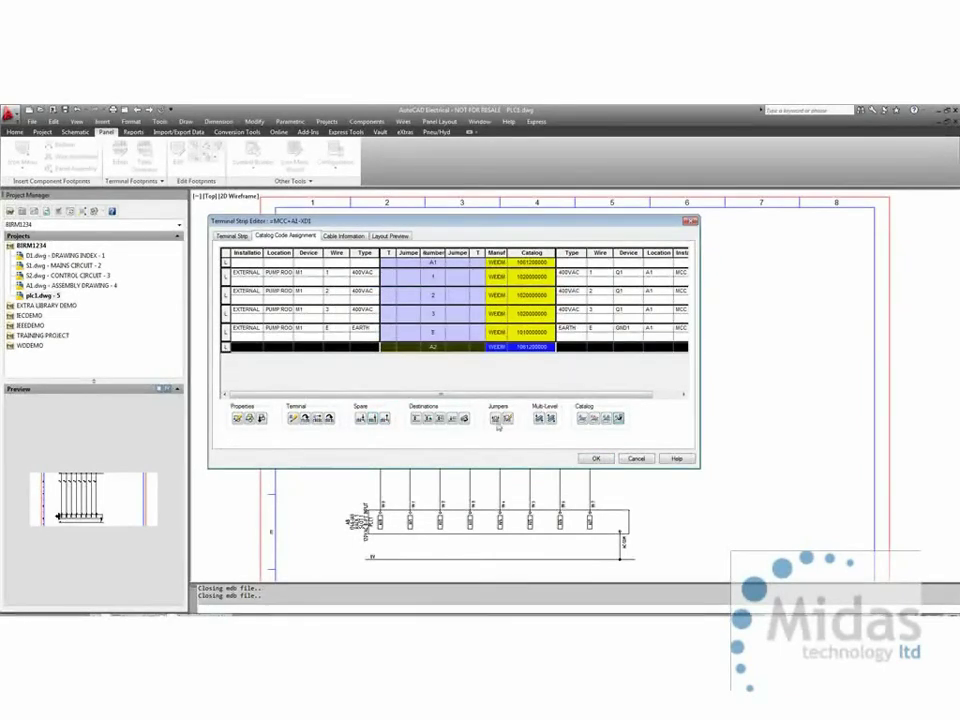
Start five incrementing spare terminals numbered from SP1 at earth terminal E and open their catalog lookup.
left_click(439, 338)
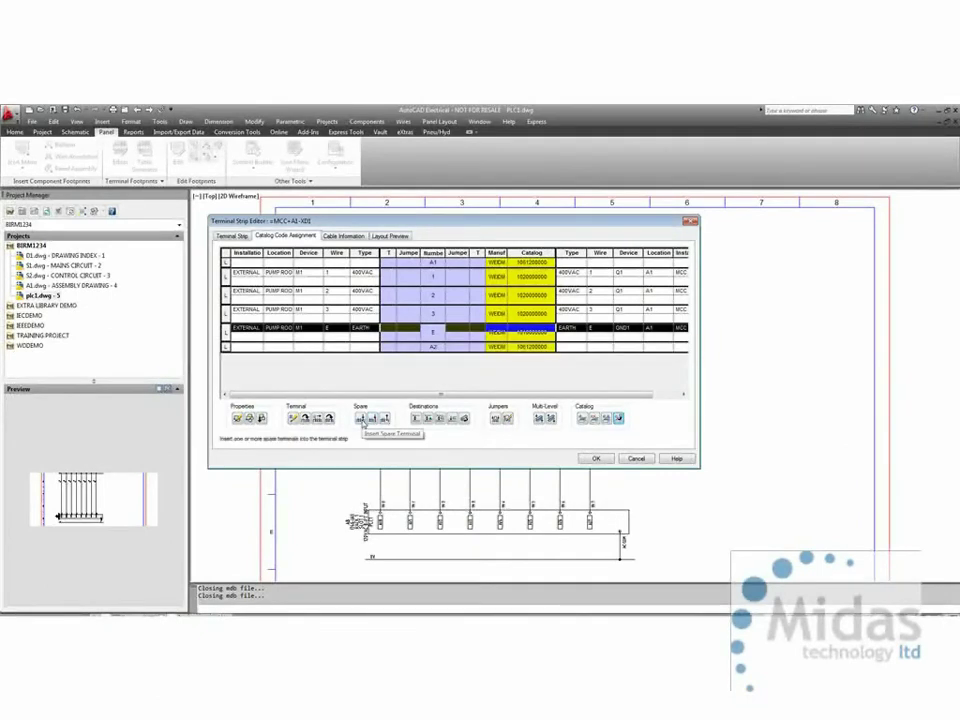
left_click(362, 419)
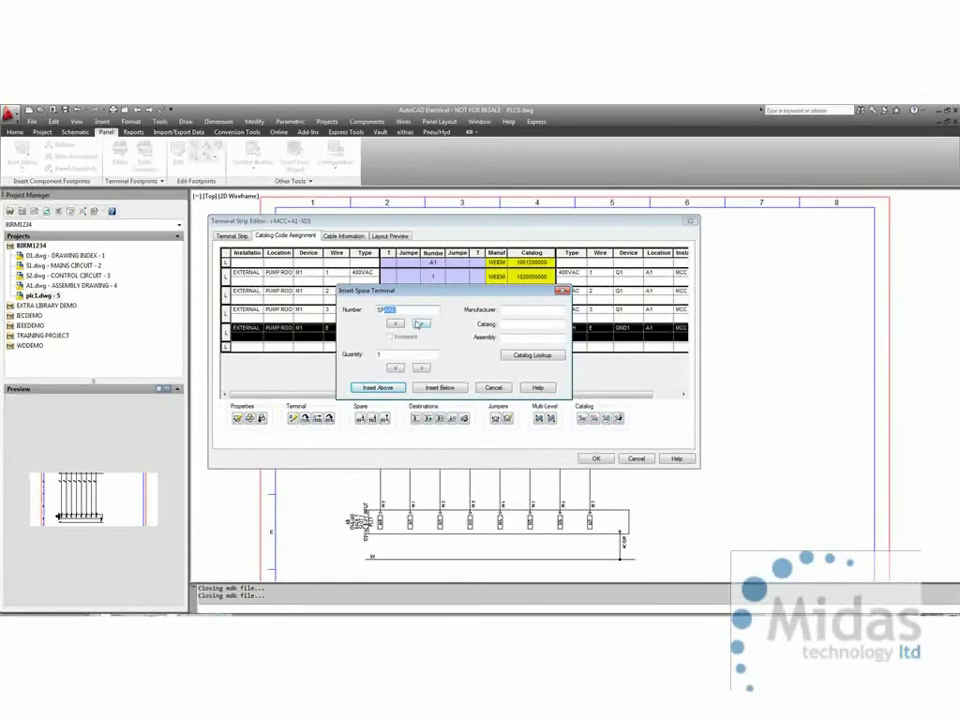
left_click(420, 324)
left_click_drag(397, 357, 341, 360)
type("5")
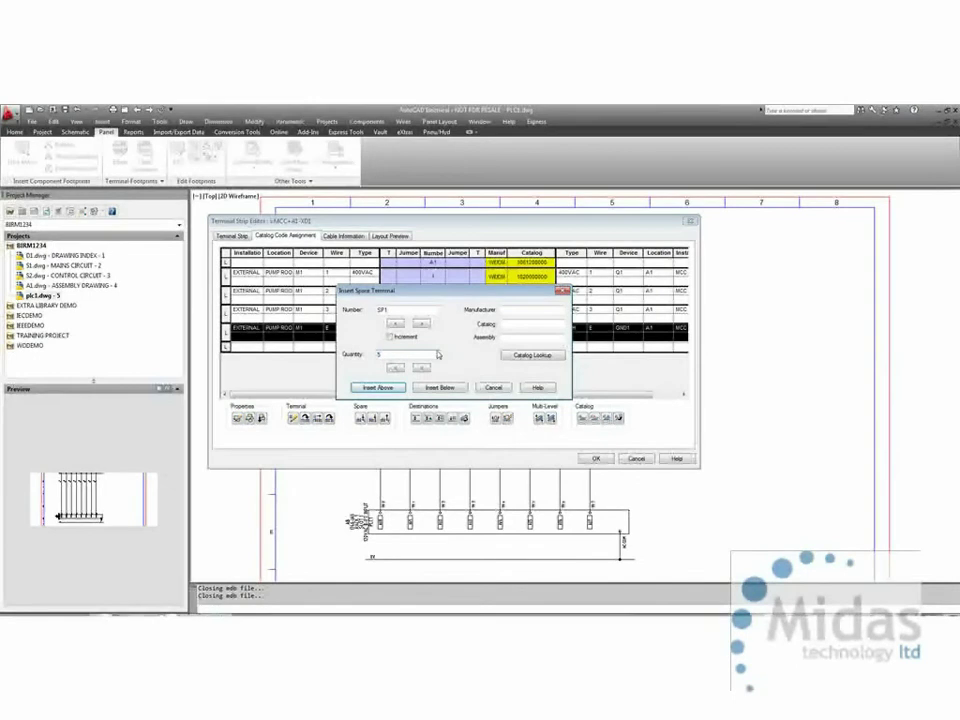
left_click(391, 337)
left_click(532, 355)
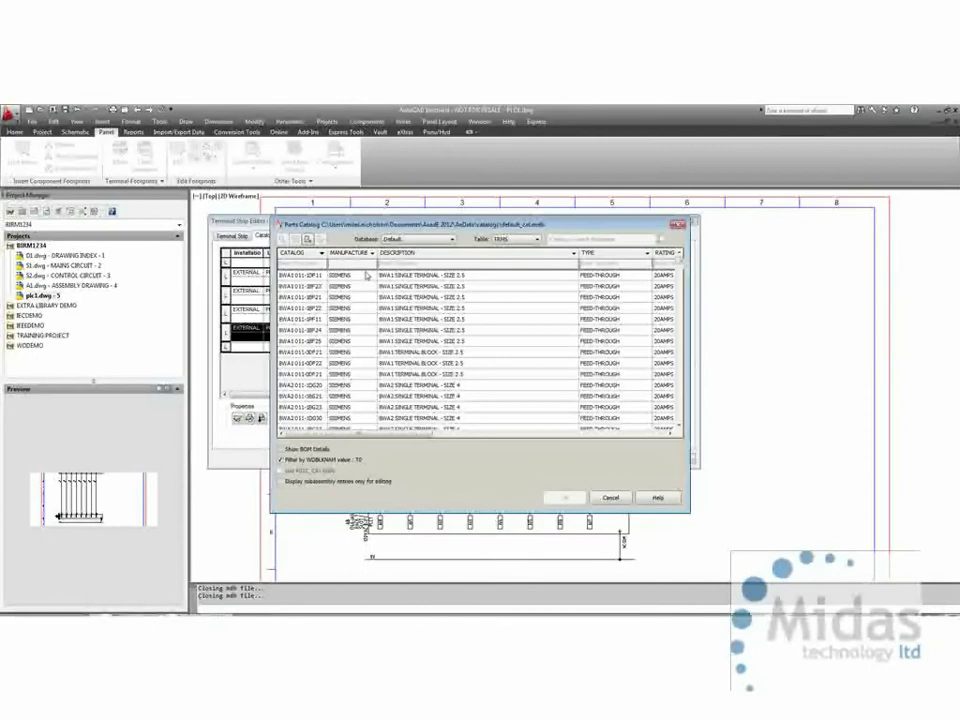
type("WEI")
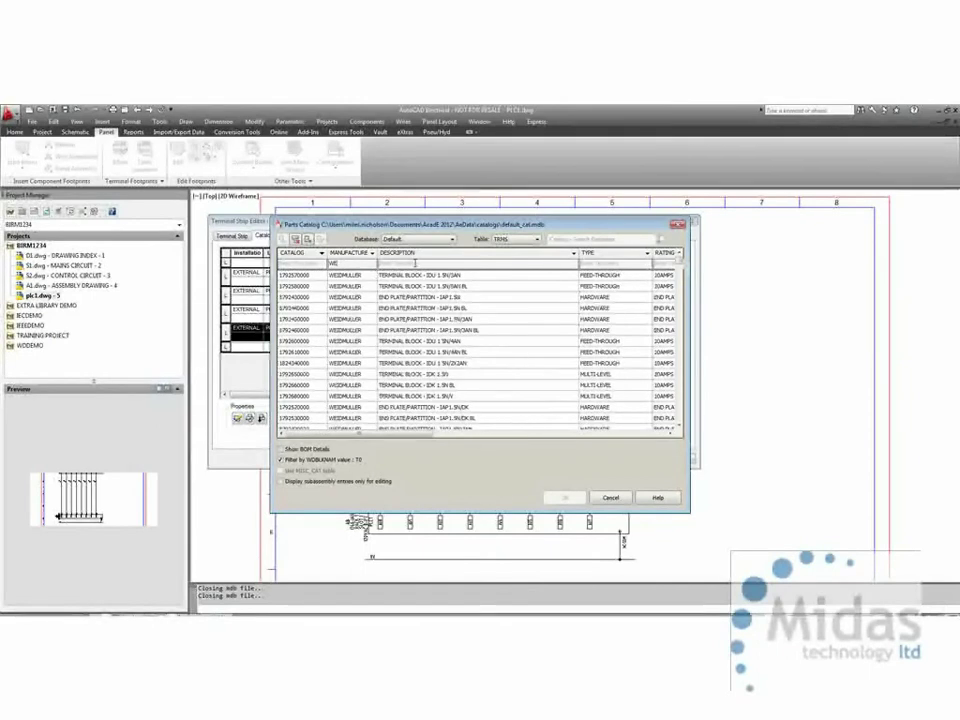
left_click(597, 263)
type("DI")
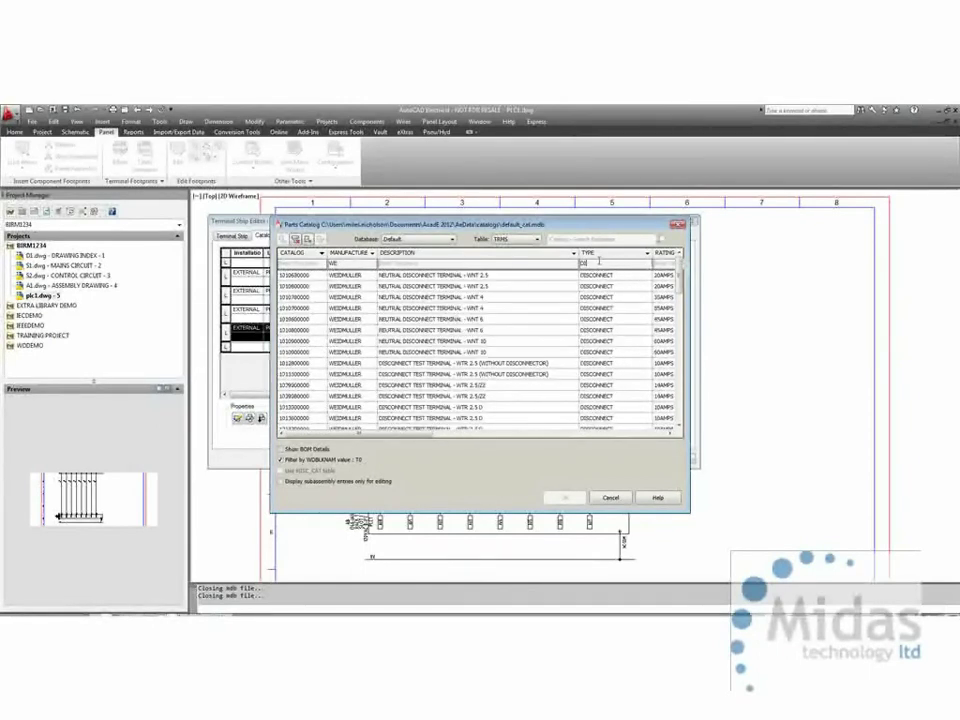
type("SC")
left_click(486, 309)
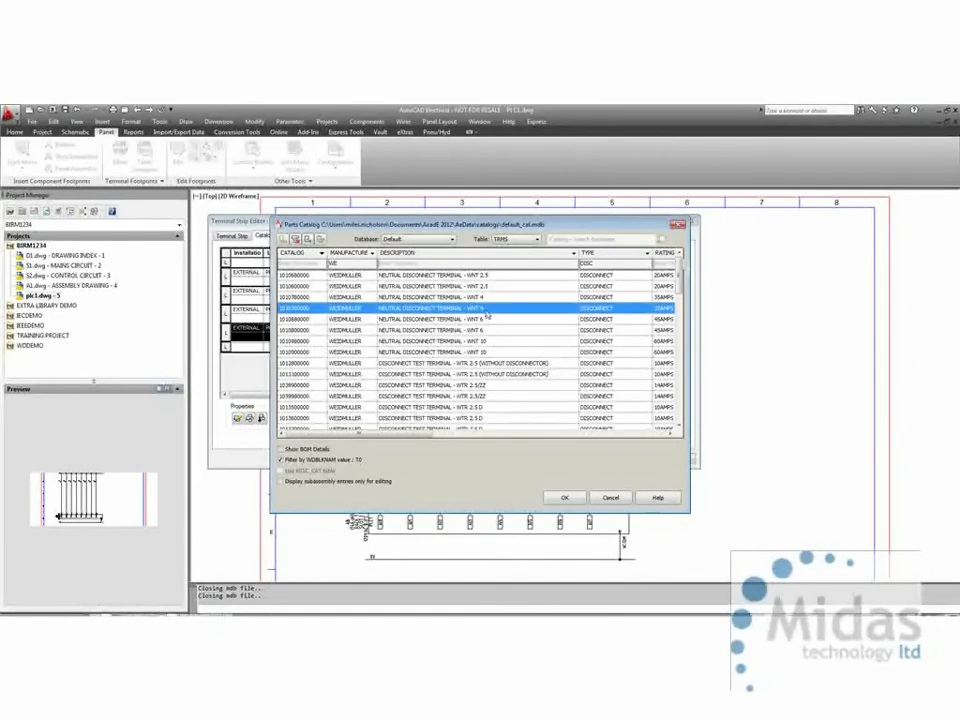
left_click(565, 497)
left_click(443, 390)
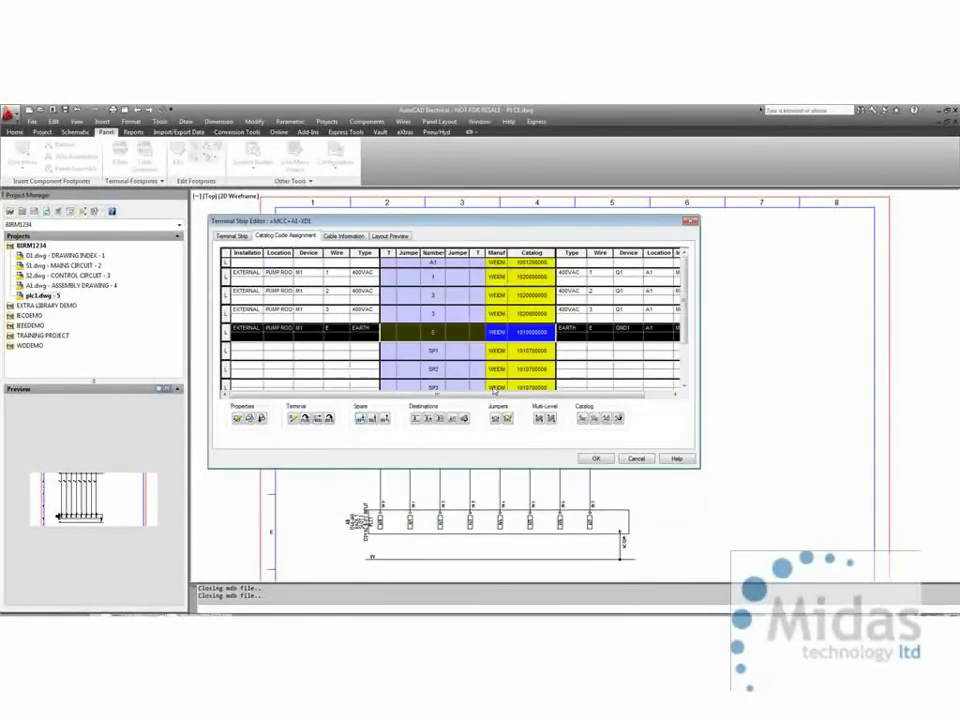
Add a jumper between spare terminals SP1 and SP3 without assigning catalog data.
scroll(686, 370, "down", 1)
scroll(686, 370, "down", 1)
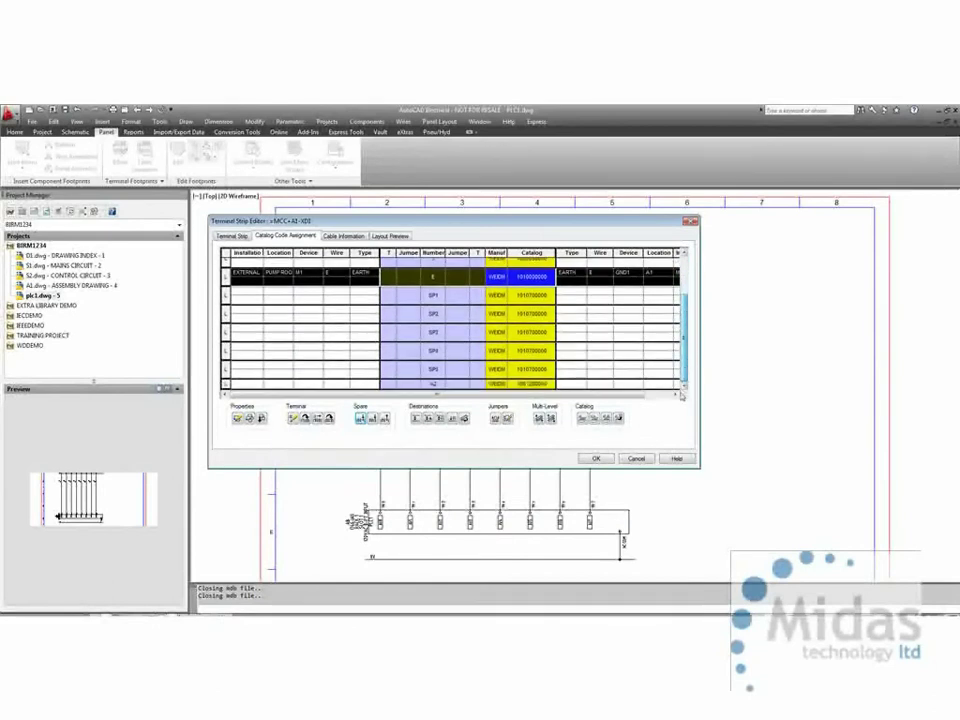
left_click(446, 296)
left_click(449, 296)
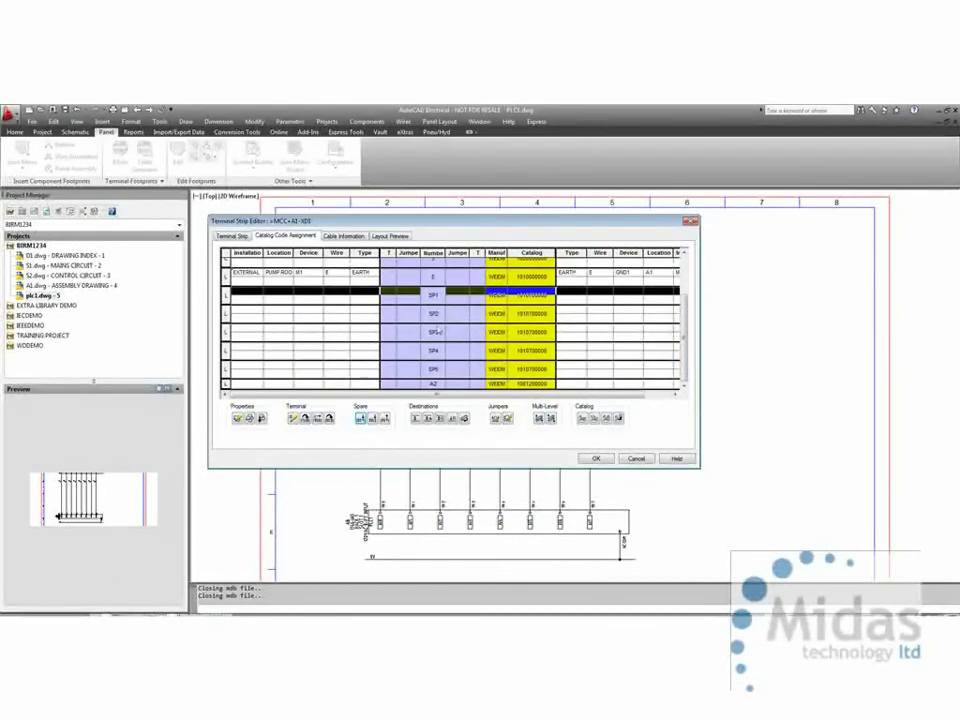
left_click(453, 331, "ctrl")
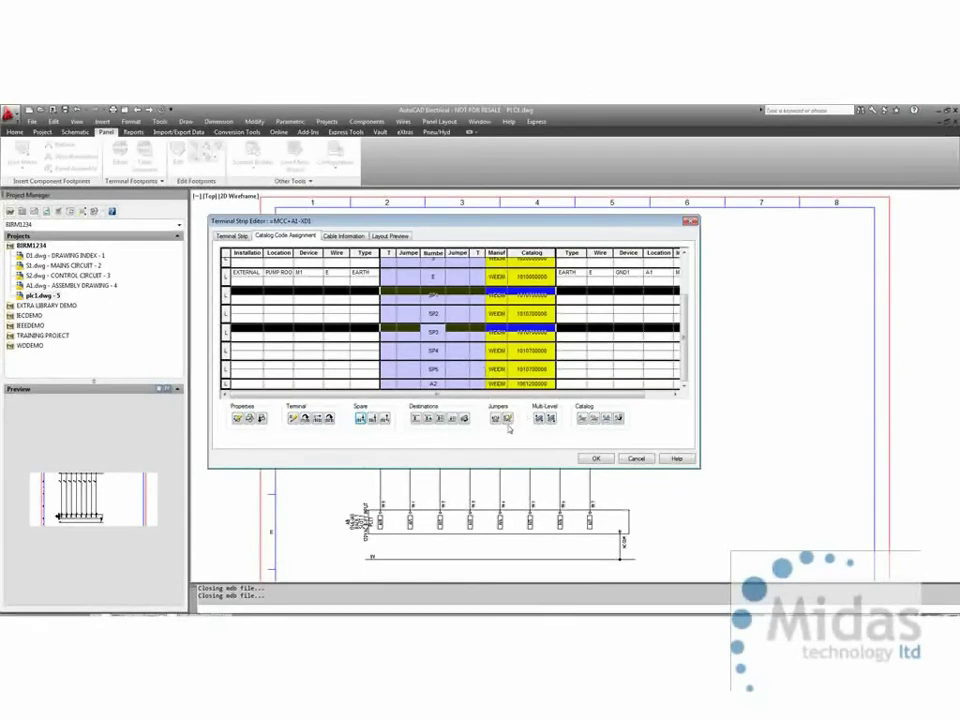
left_click(496, 420)
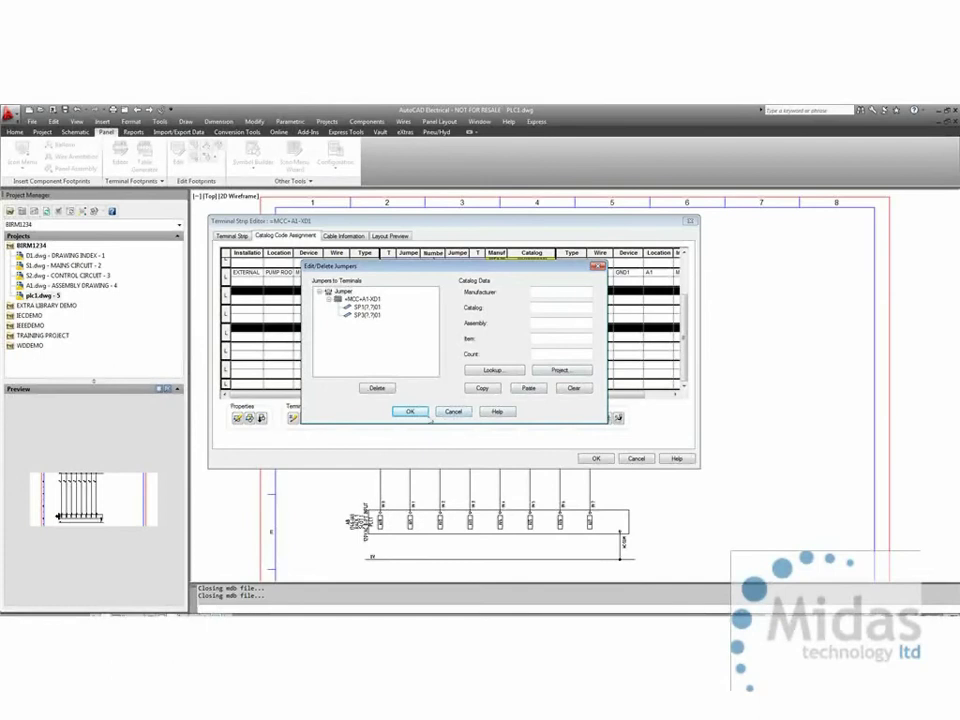
left_click(408, 411)
Add a second jumper linking spare terminals SP2, SP4 and SP5.
left_click(448, 315)
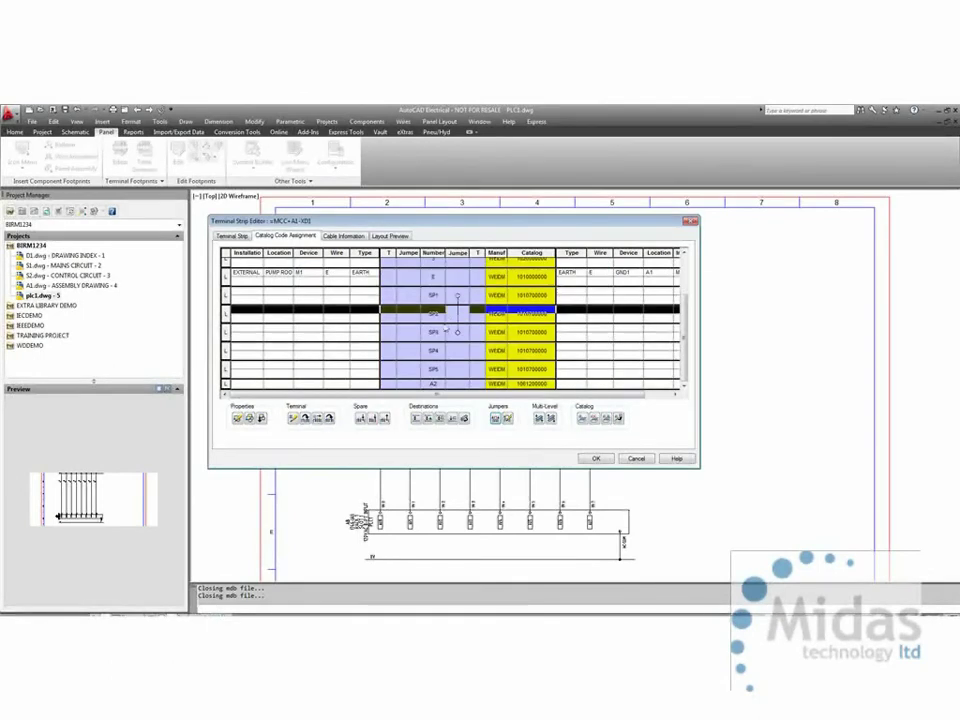
left_click(441, 351, "ctrl")
left_click(442, 370, "ctrl")
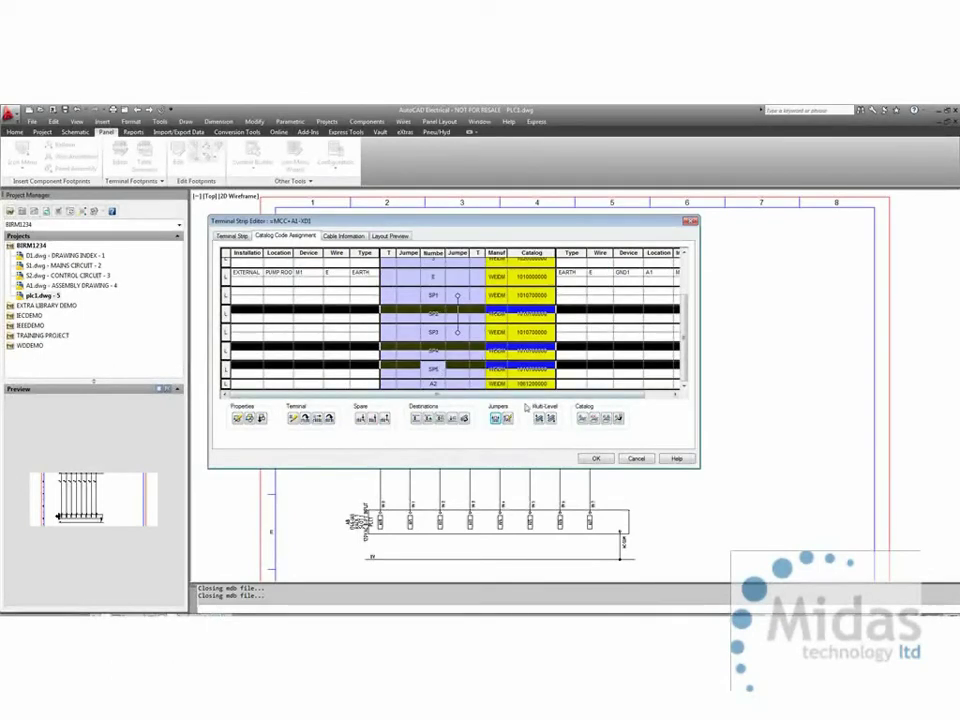
left_click(496, 419)
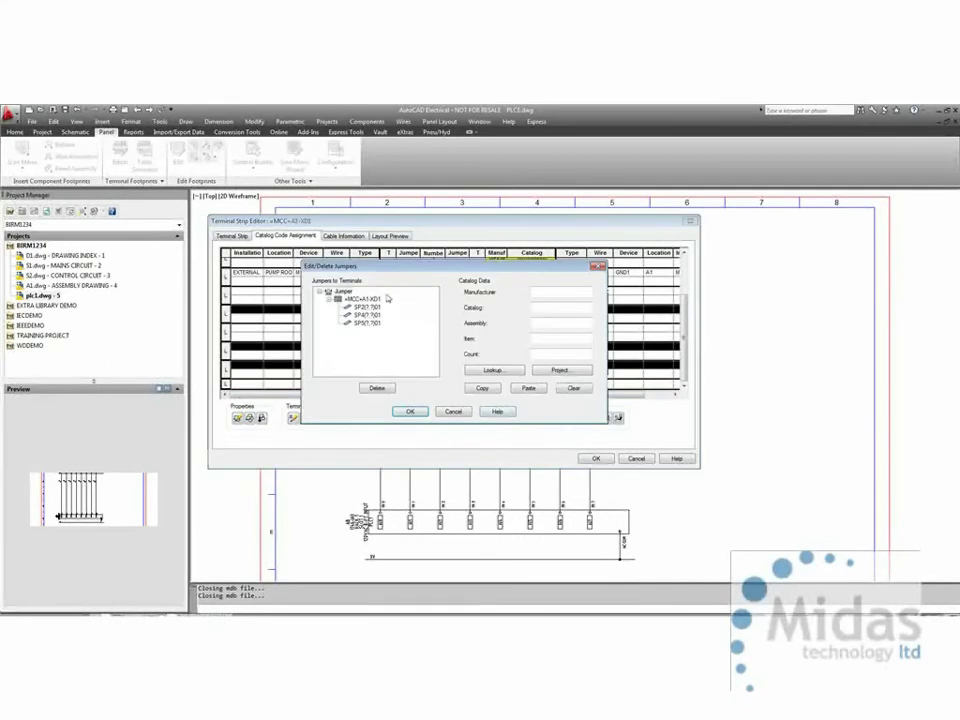
left_click(414, 413)
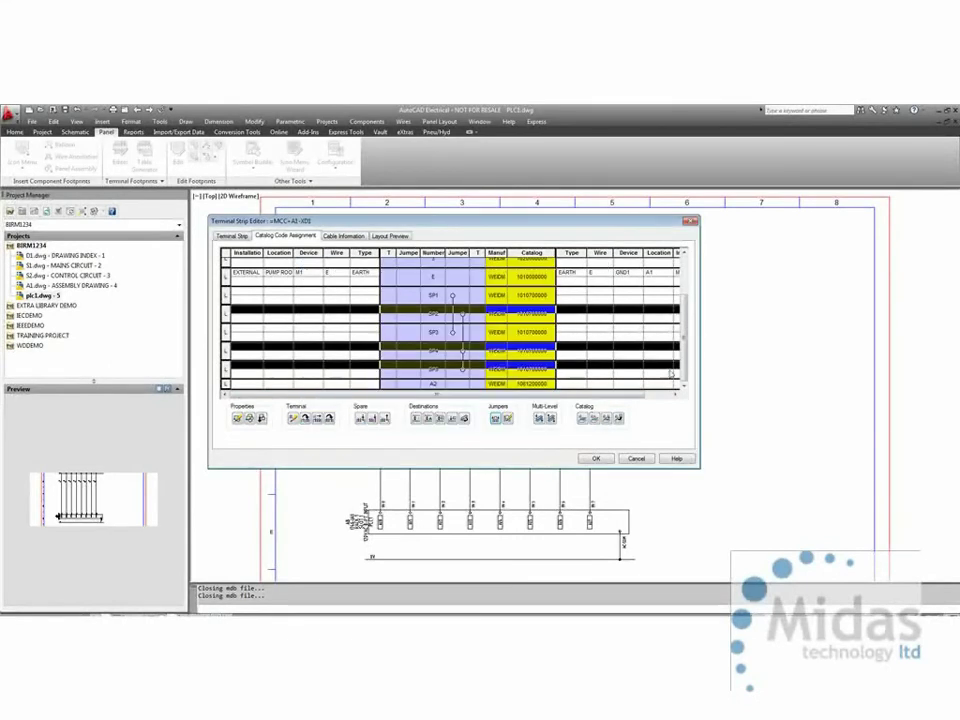
Renumber earth terminal E as E1.
scroll(688, 321, "up", 1)
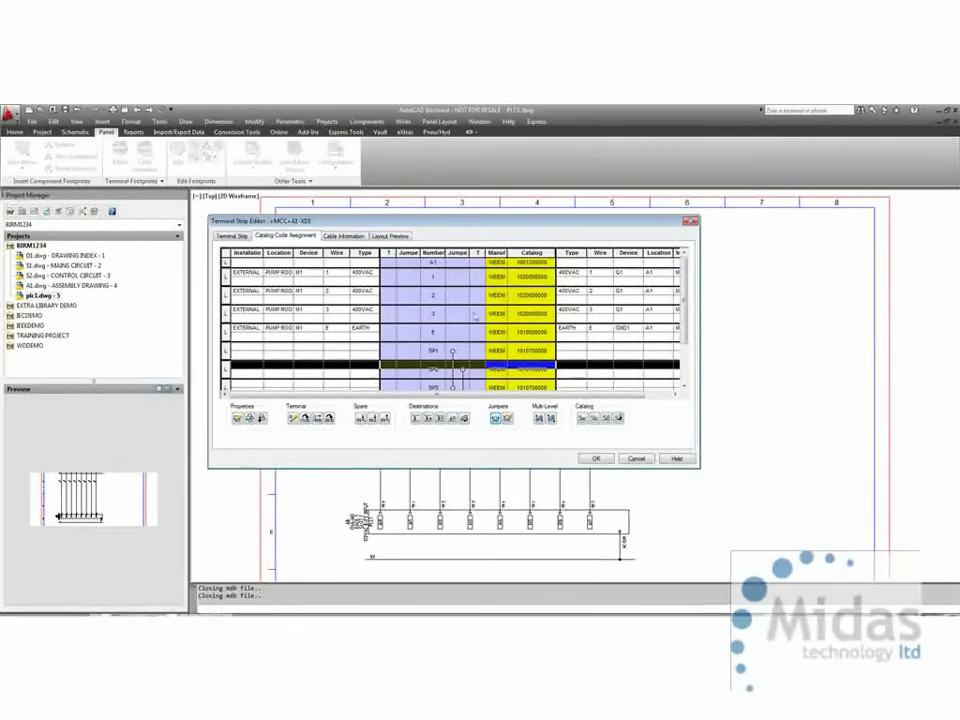
scroll(475, 317, "down", 1)
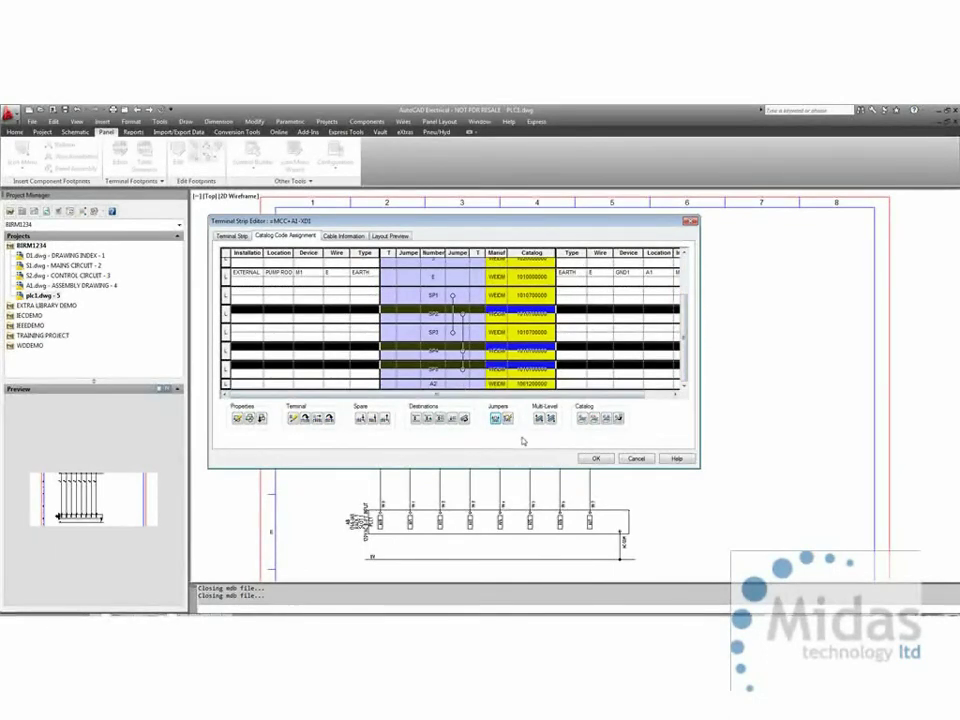
left_click(435, 277)
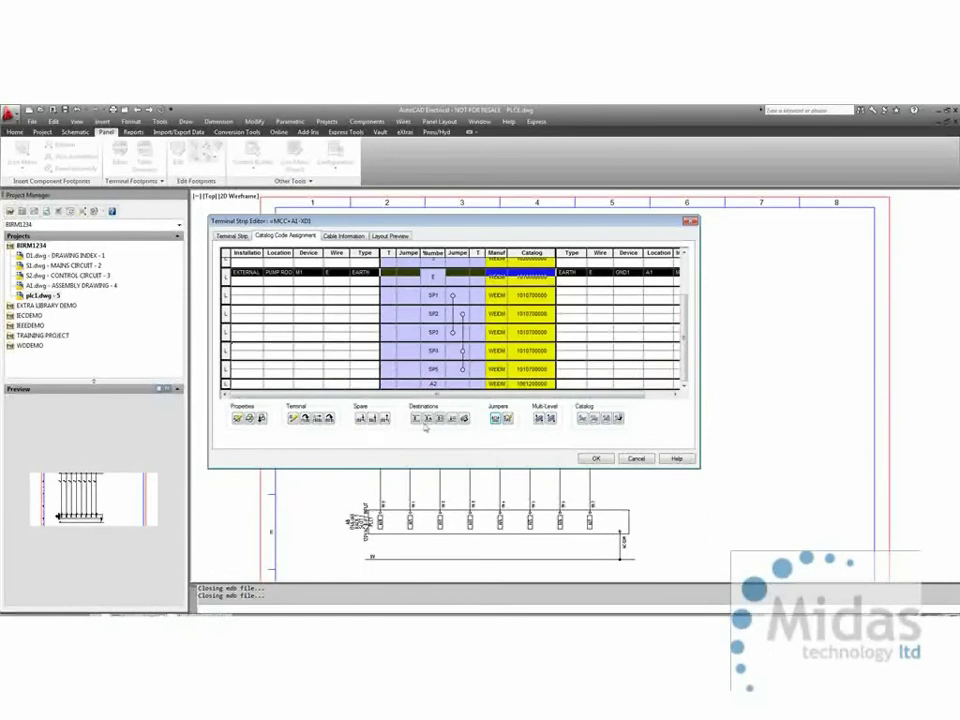
scroll(680, 370, "up", 3)
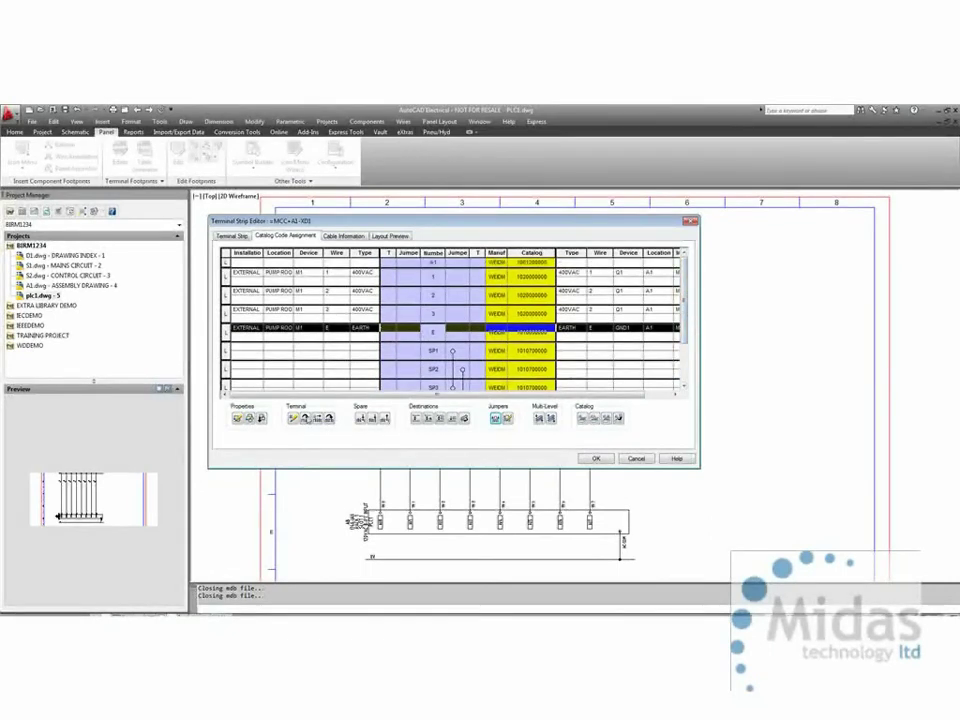
left_click(293, 419)
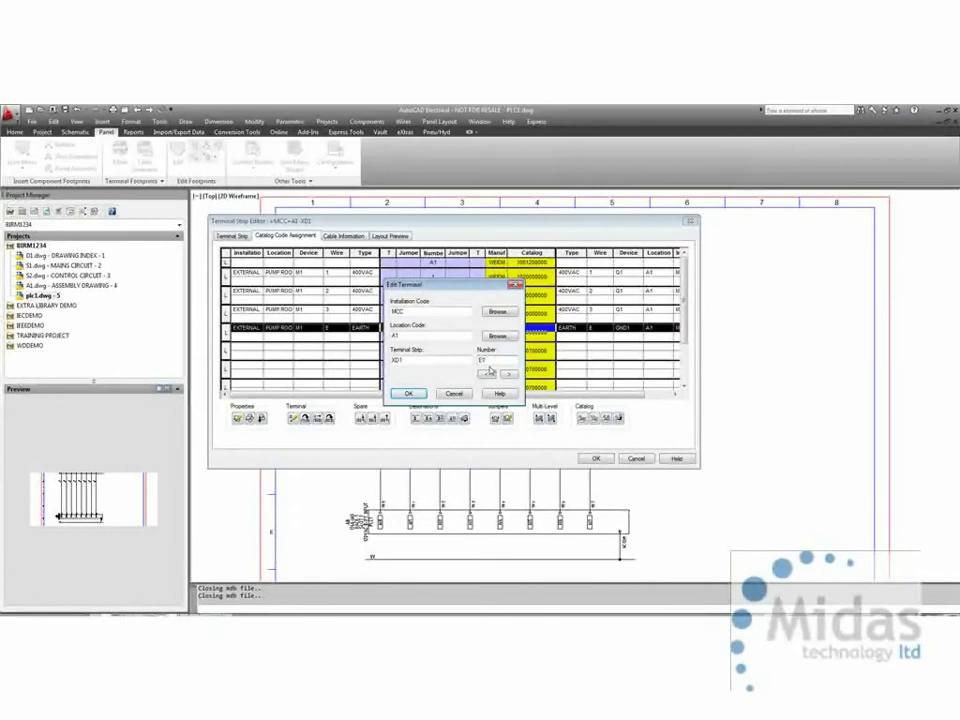
left_click(409, 395)
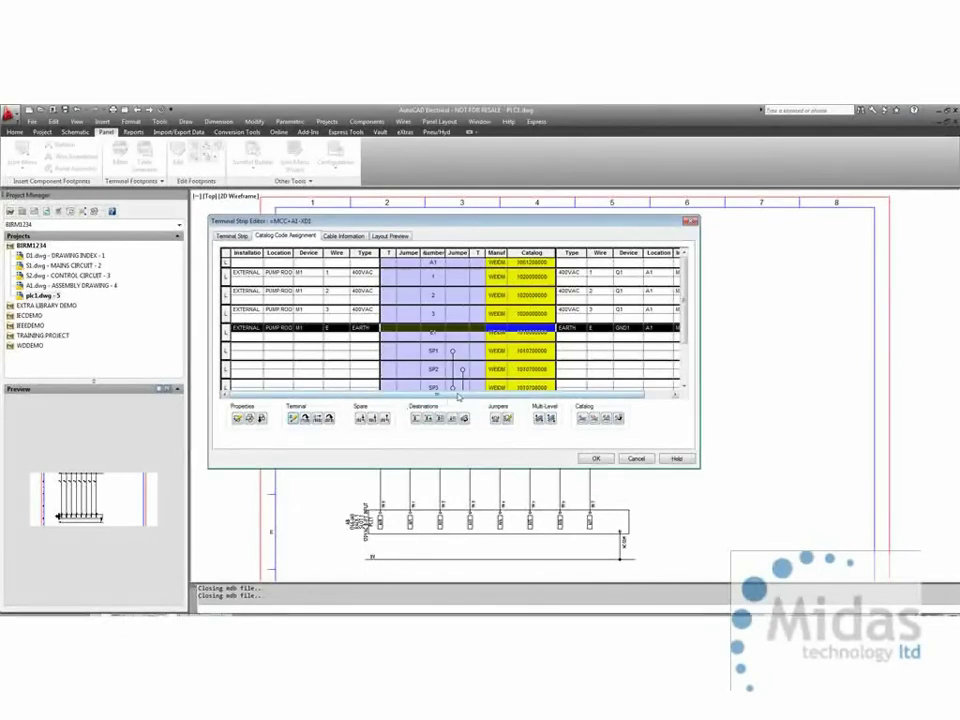
Try to reassign the whole XD1 selection, from accessory A1 through accessory A2, to another terminal strip.
left_click_drag(684, 326, 684, 354)
left_click(439, 264)
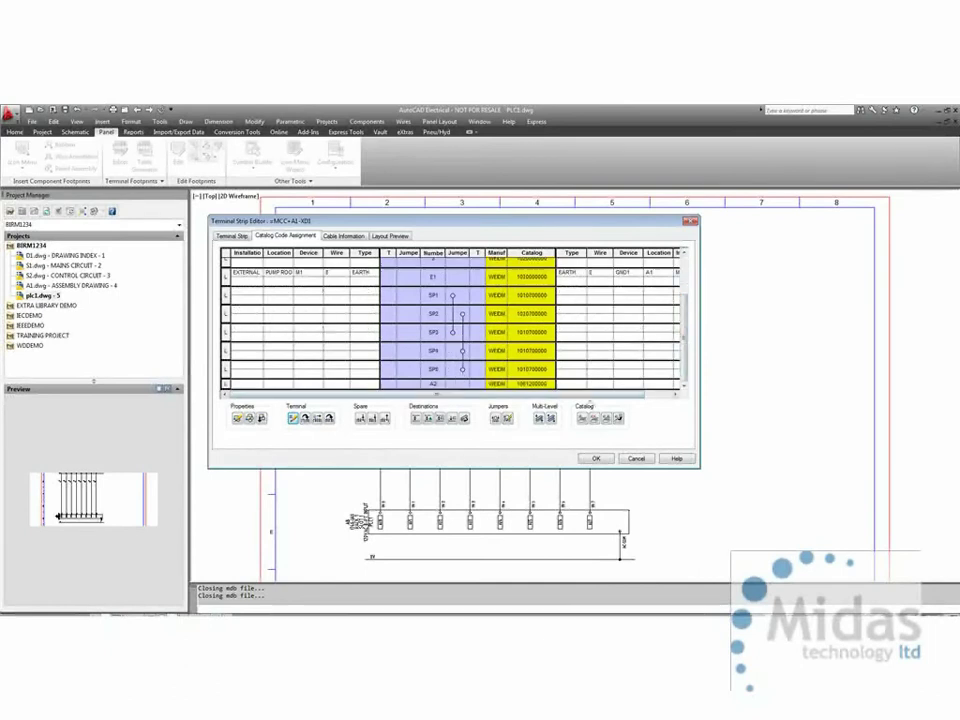
left_click(431, 386, "shift")
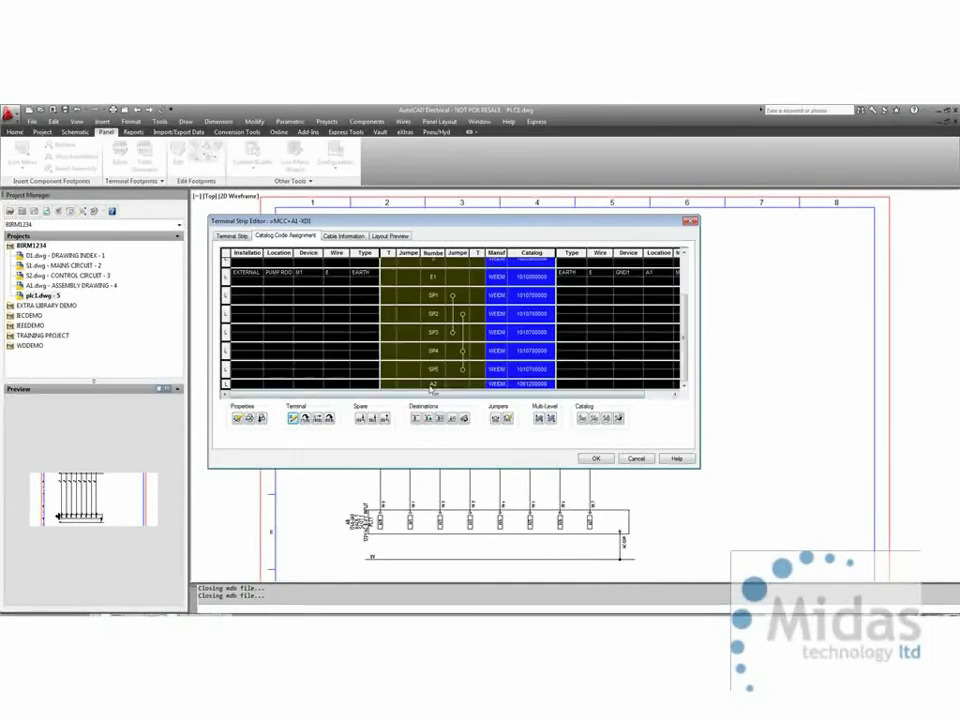
left_click(304, 419)
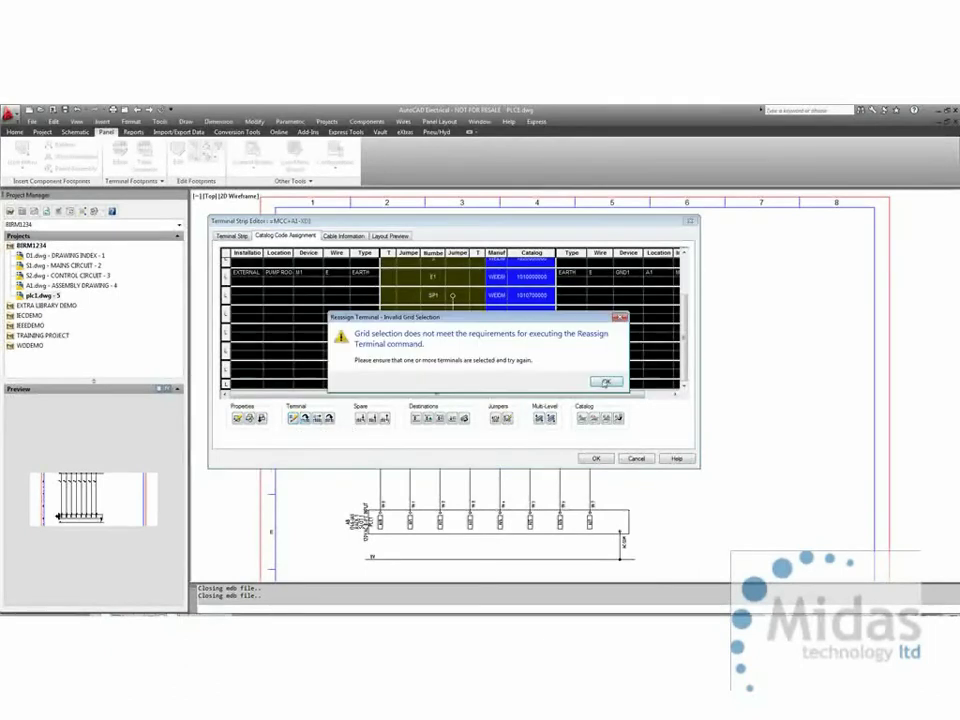
left_click(605, 382)
Review the terminal strip reassignment options for terminals 1 to E1, leaving the dialog without applying anything.
left_click(463, 284)
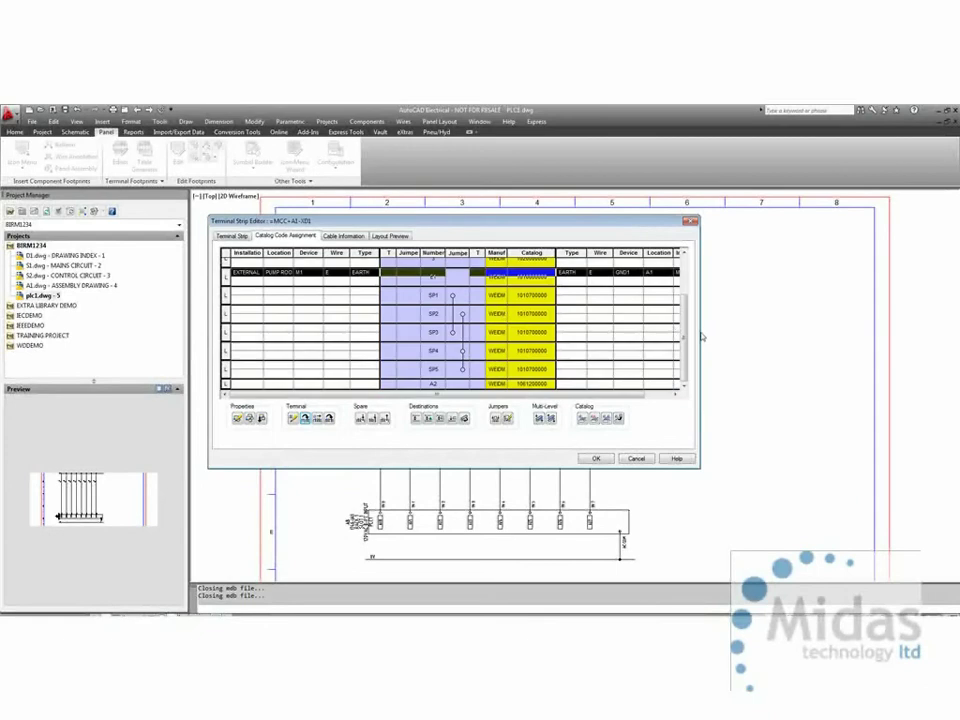
left_click_drag(684, 334, 685, 297)
left_click(433, 278)
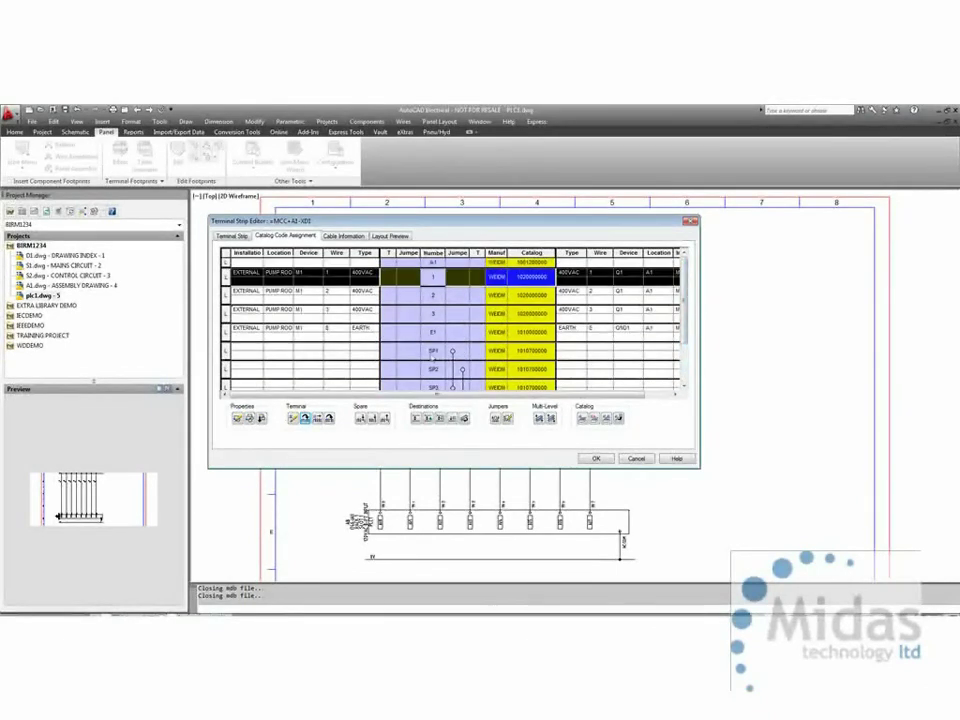
left_click(431, 334, "shift")
left_click(305, 419)
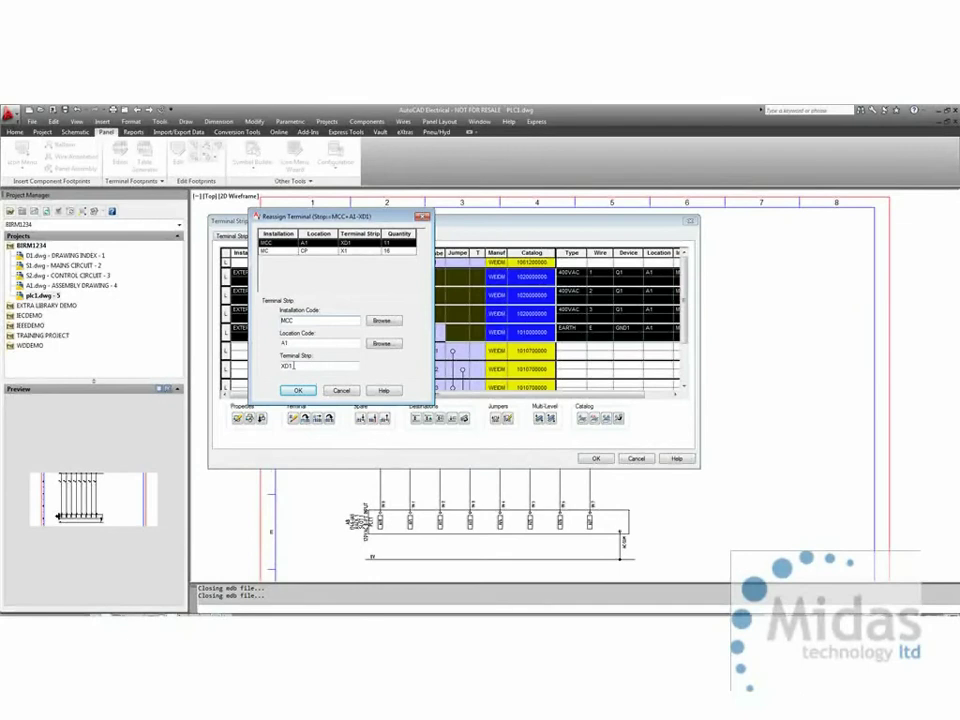
left_click(341, 390)
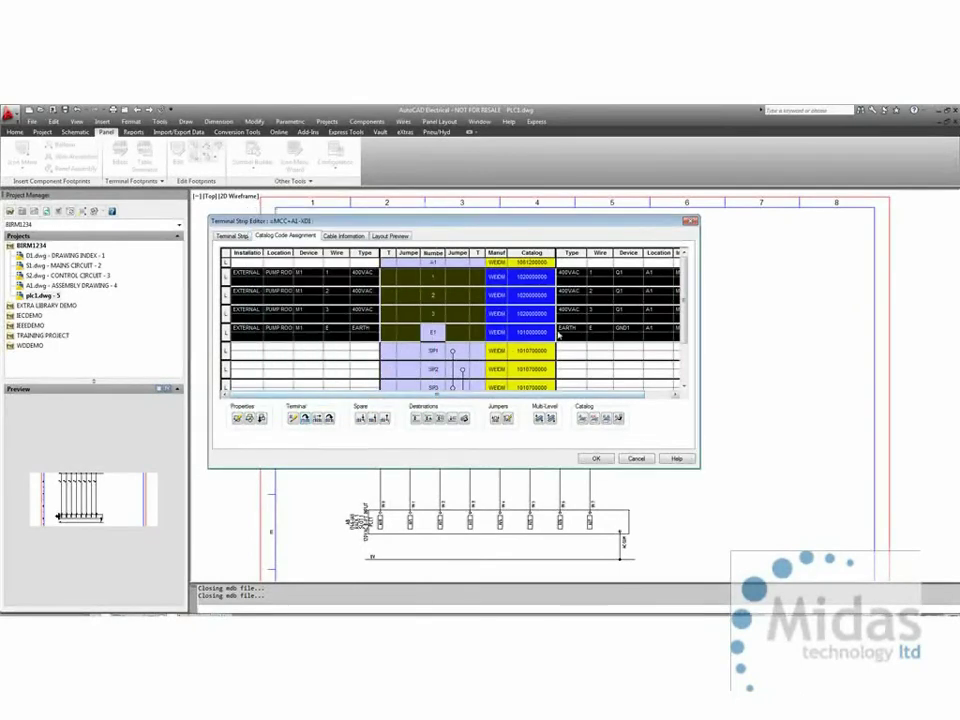
Review the Move Terminal options for the selected terminals and close them without moving anything.
scroll(512, 260, "down", 3)
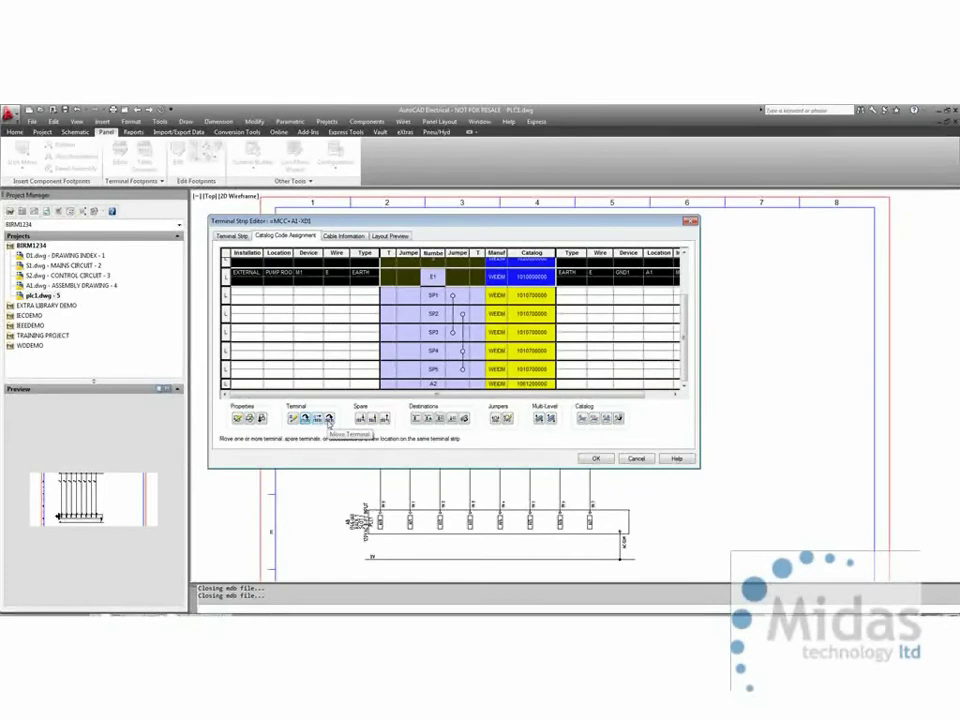
left_click(329, 419)
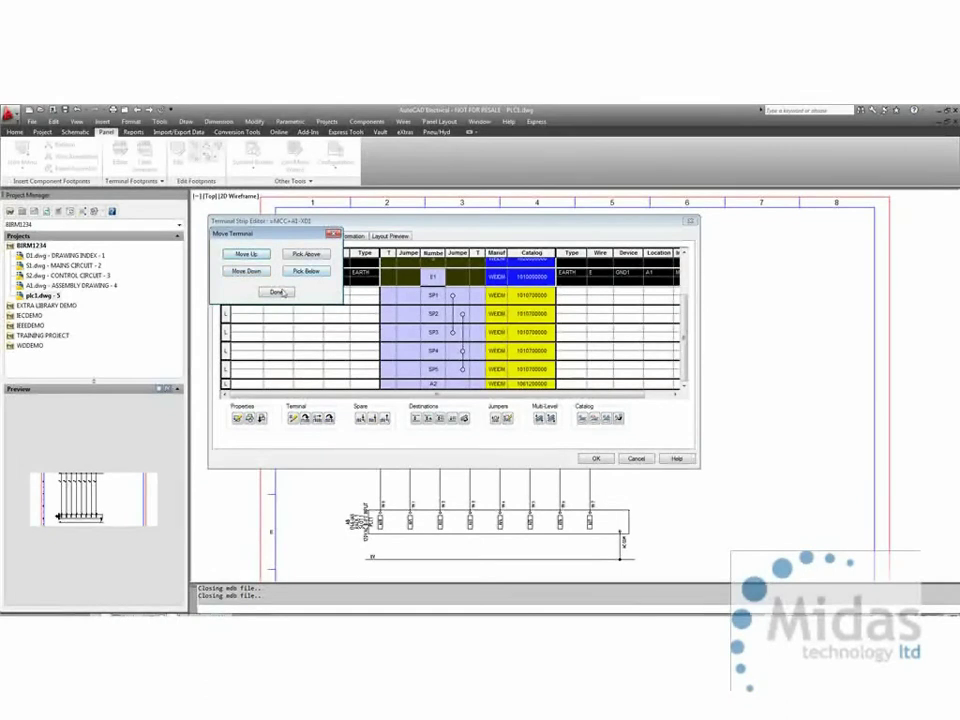
left_click(334, 234)
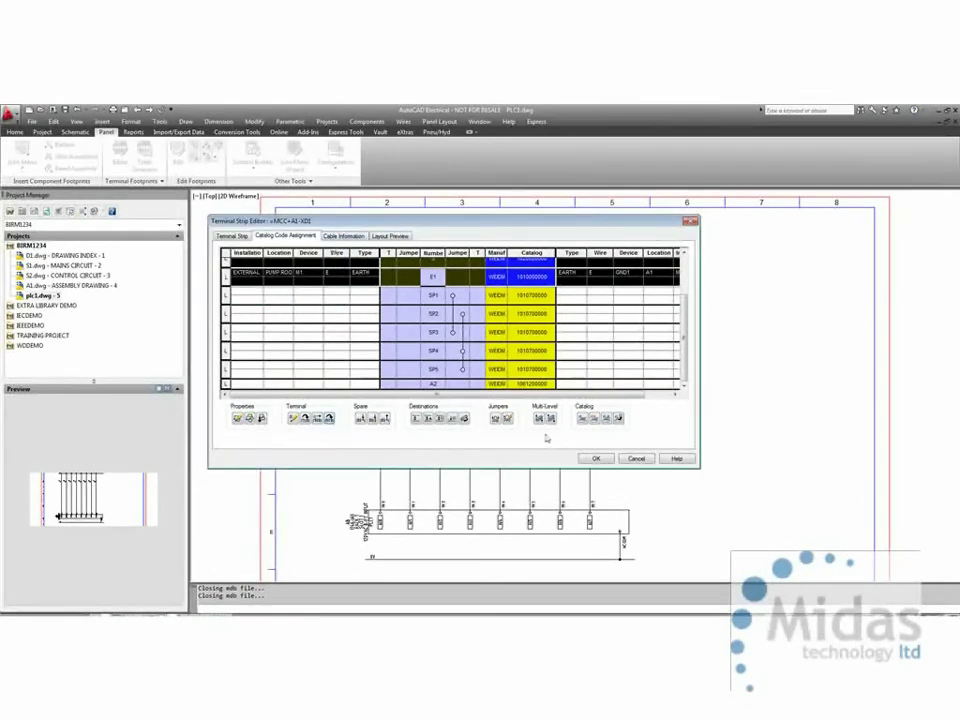
Review the internal and external location code options for strip XD1's destinations and close them without applying changes.
scroll(685, 341, "up", 3)
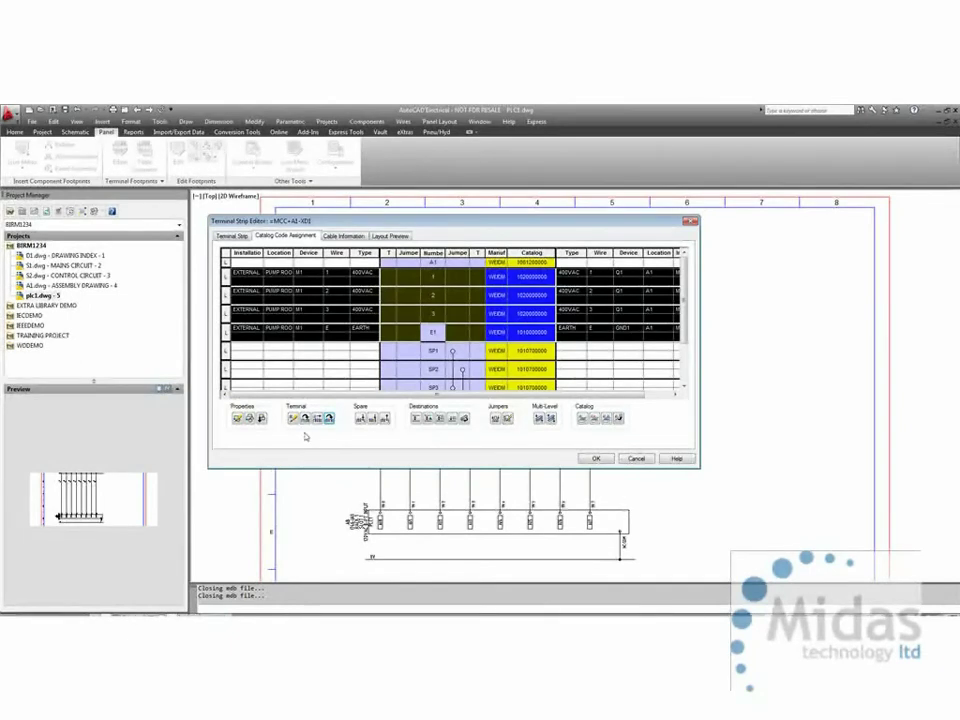
left_click(416, 420)
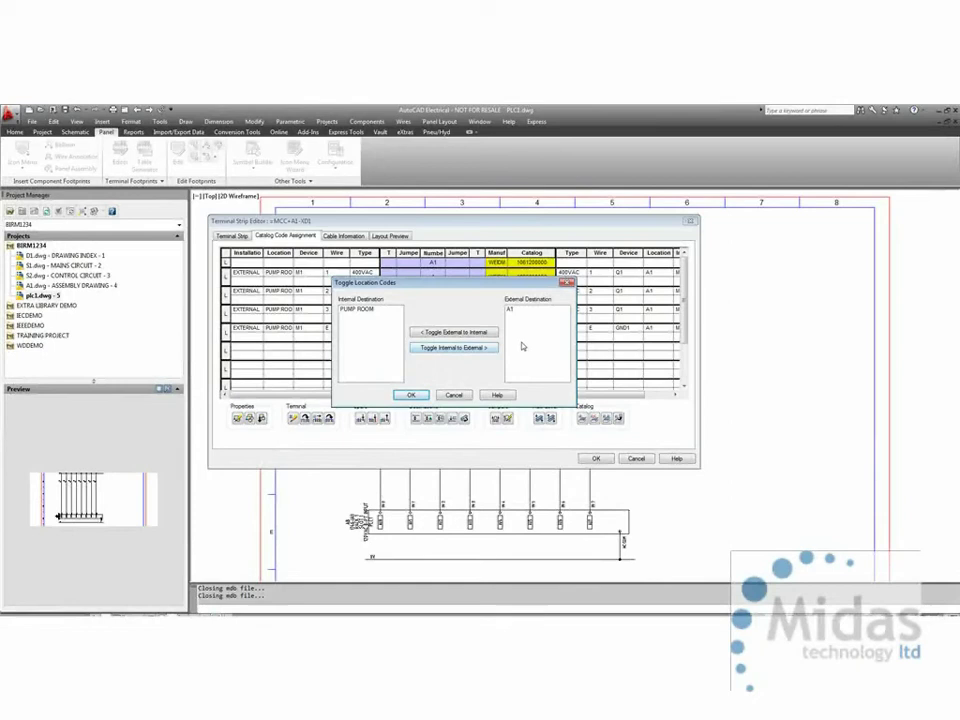
left_click(455, 396)
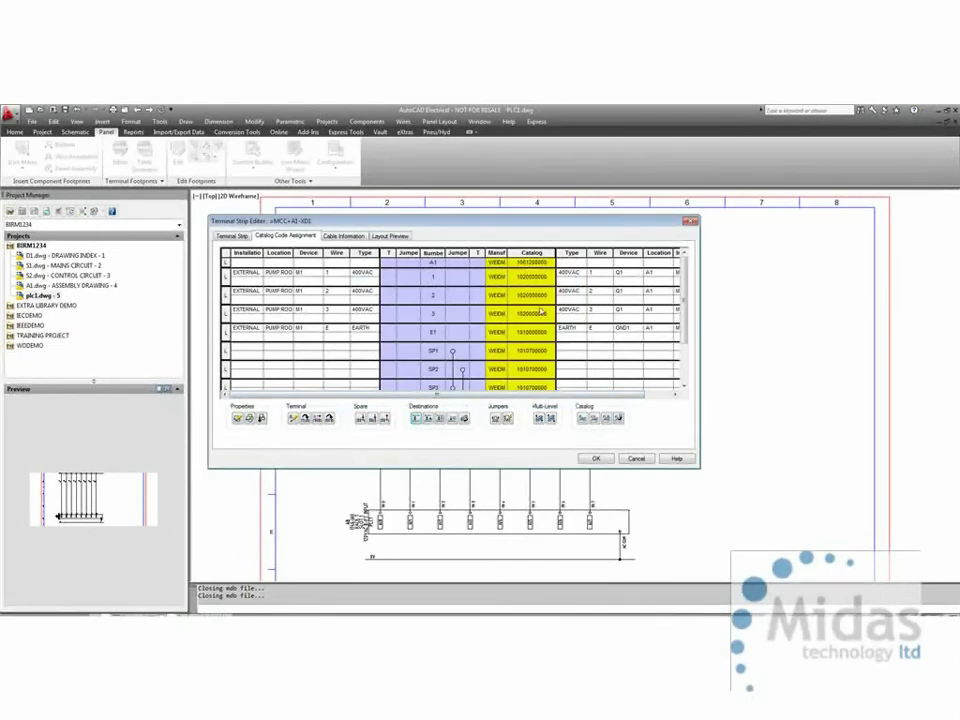
Generate the graphical layout preview of terminal strip XD1 and set its insertion angle to 90.0.
left_click(346, 236)
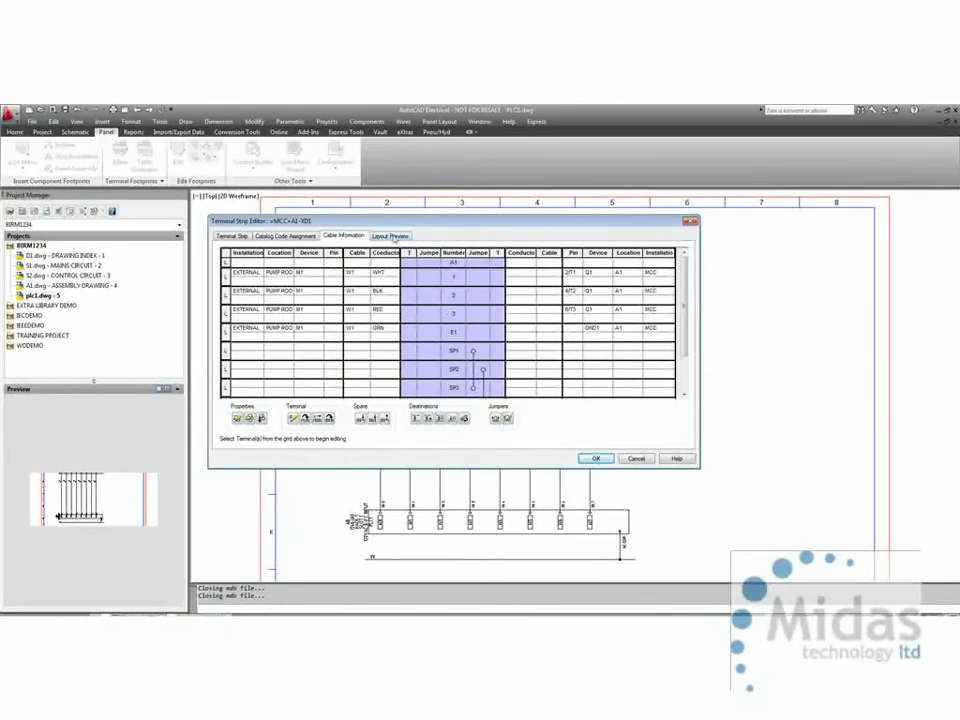
left_click(390, 236)
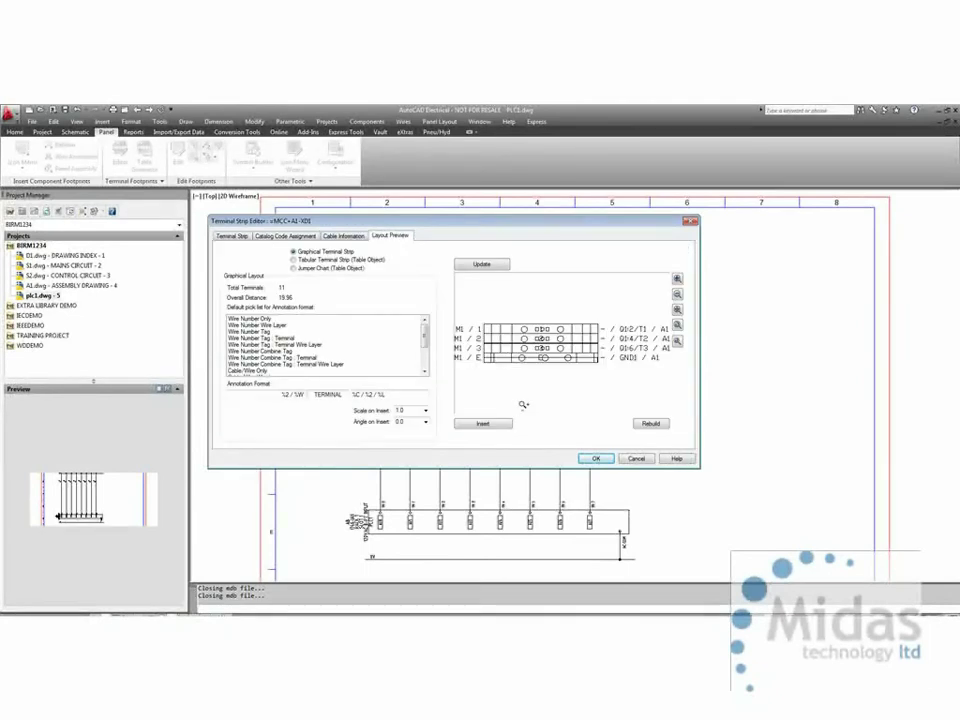
left_click(482, 264)
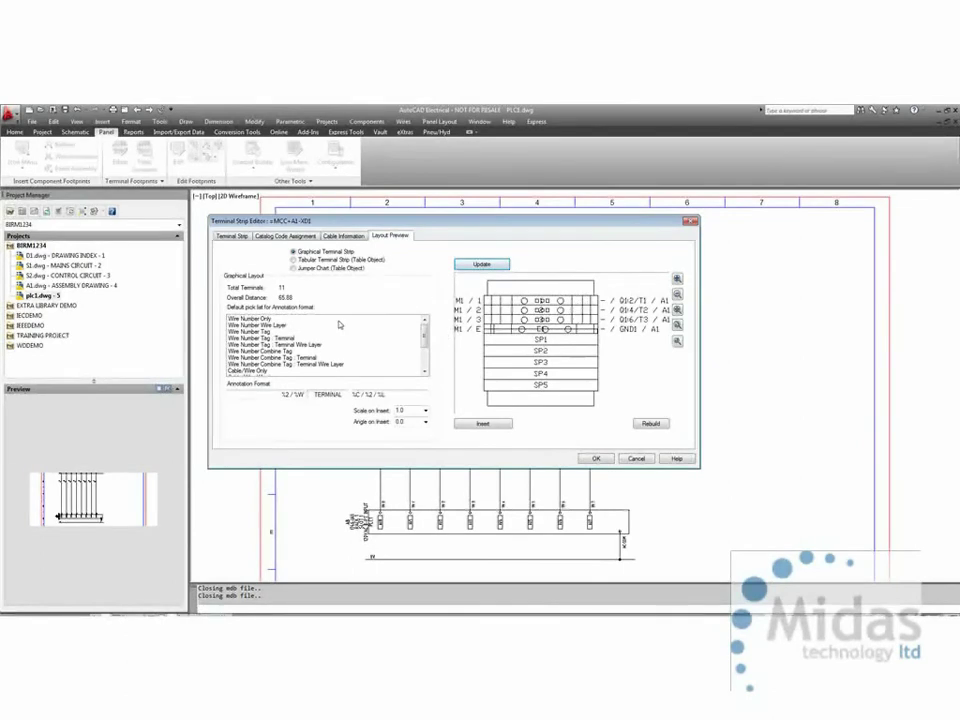
left_click(425, 422)
left_click(405, 440)
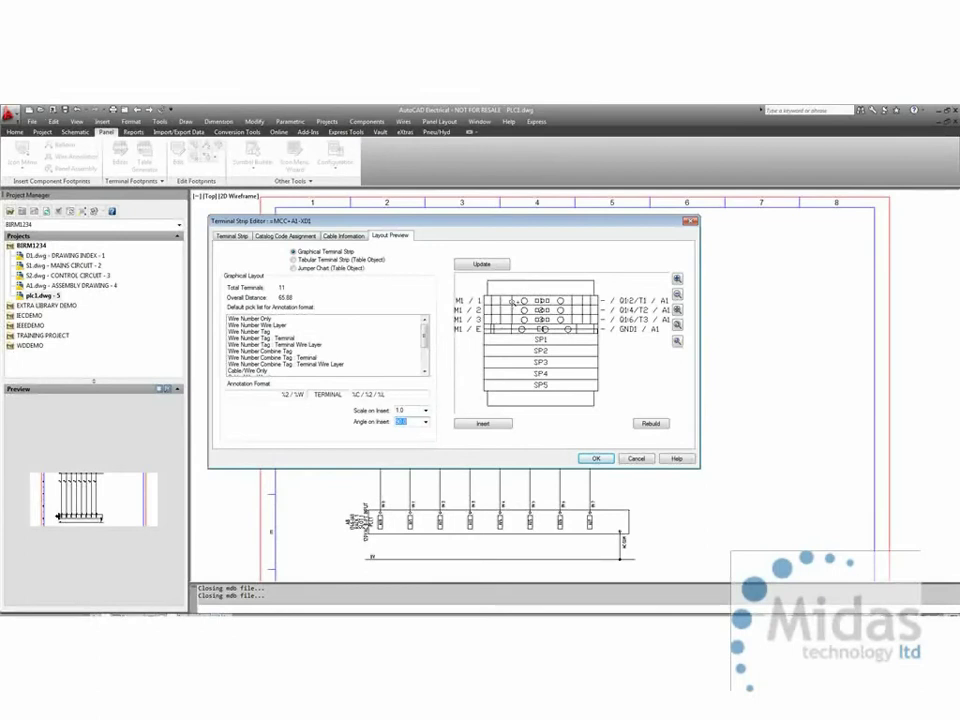
left_click(485, 266)
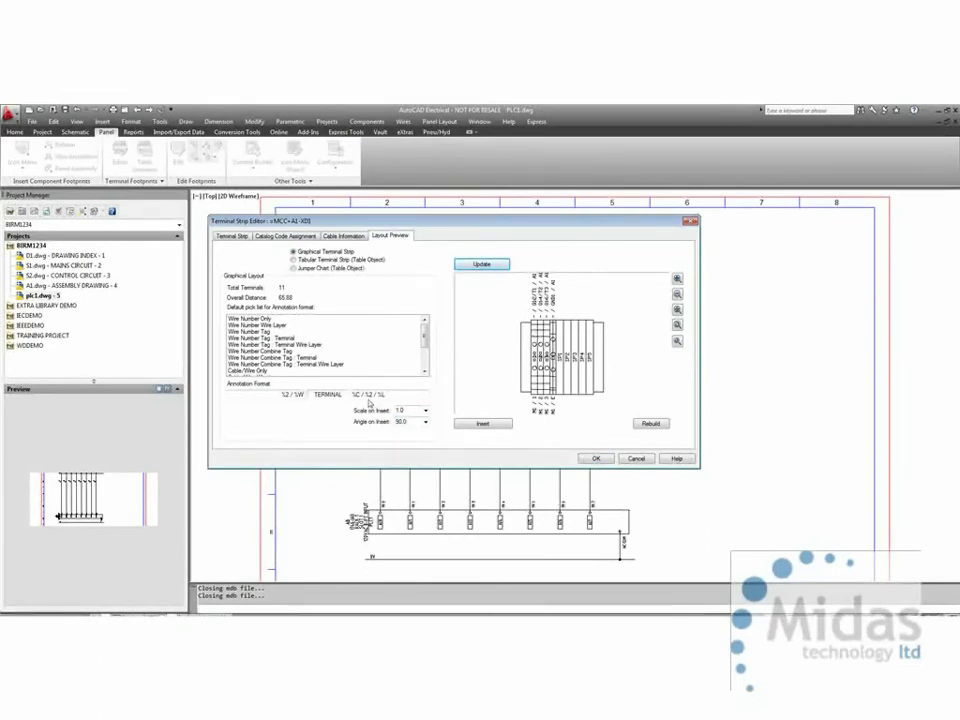
Swap the annotation formats around TERMINAL, giving %C / %2 / %L before it and %2 / %W after it.
left_click_drag(281, 395, 303, 396)
key("ctrl+c")
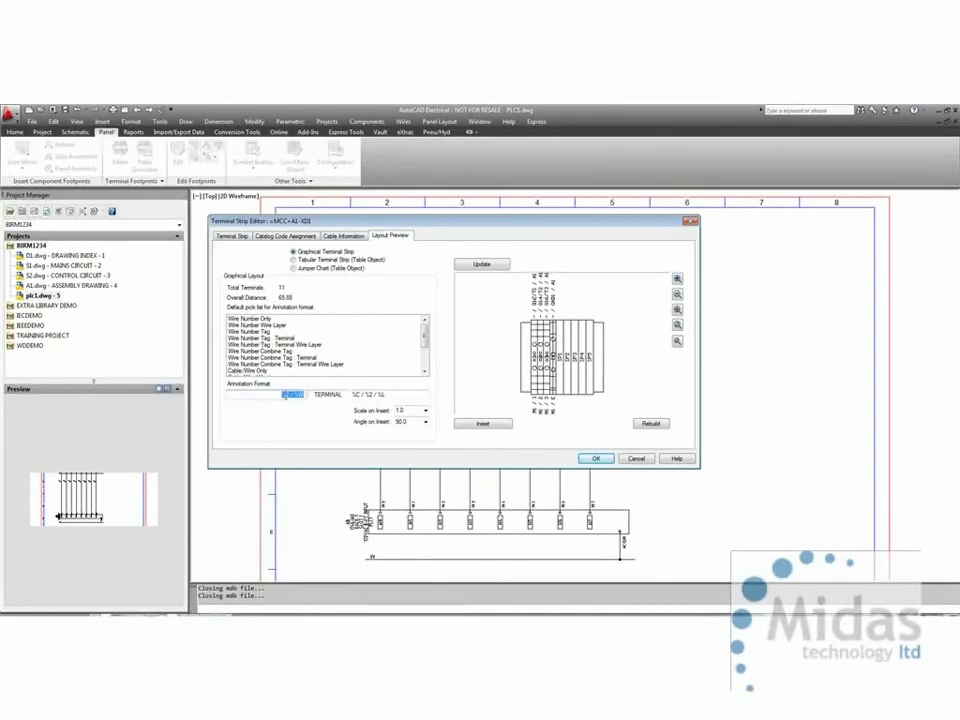
key("Delete")
left_click(412, 395)
key("ctrl+v")
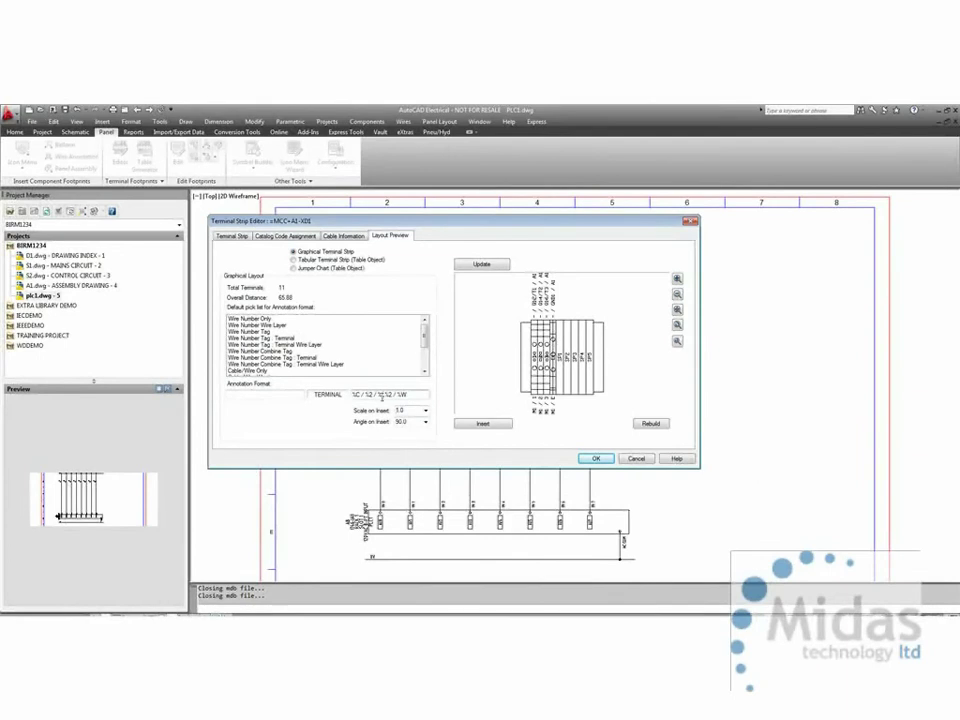
left_click_drag(385, 395, 353, 396)
key("ctrl+c")
key("Delete")
left_click(301, 395)
key("ctrl+v")
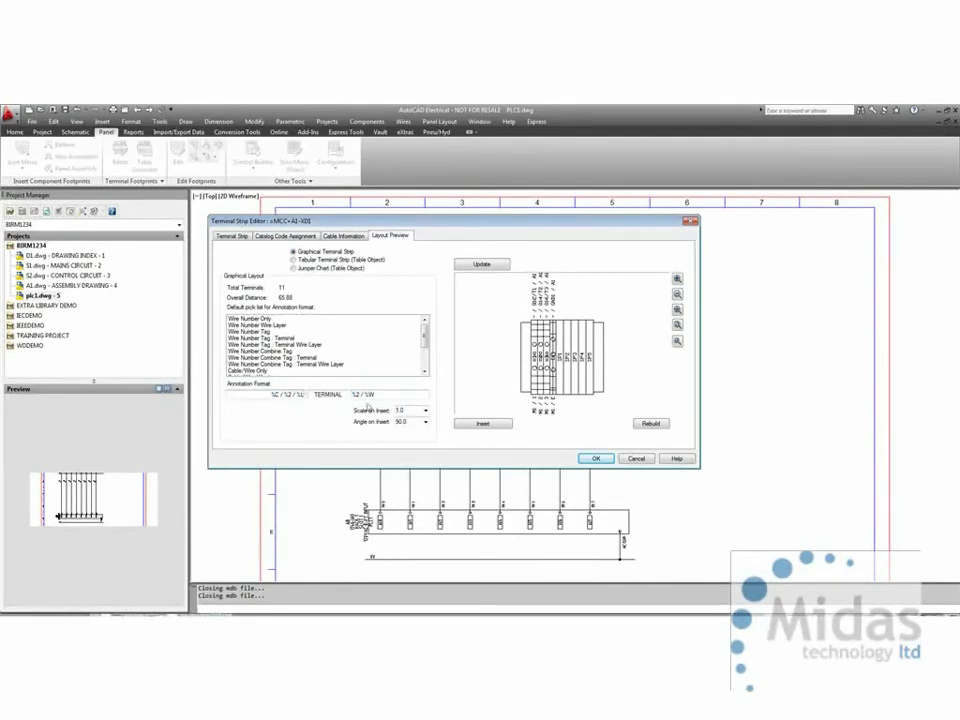
Update the layout preview and examine the swapped wire annotations on both sides of the terminals.
left_click(501, 264)
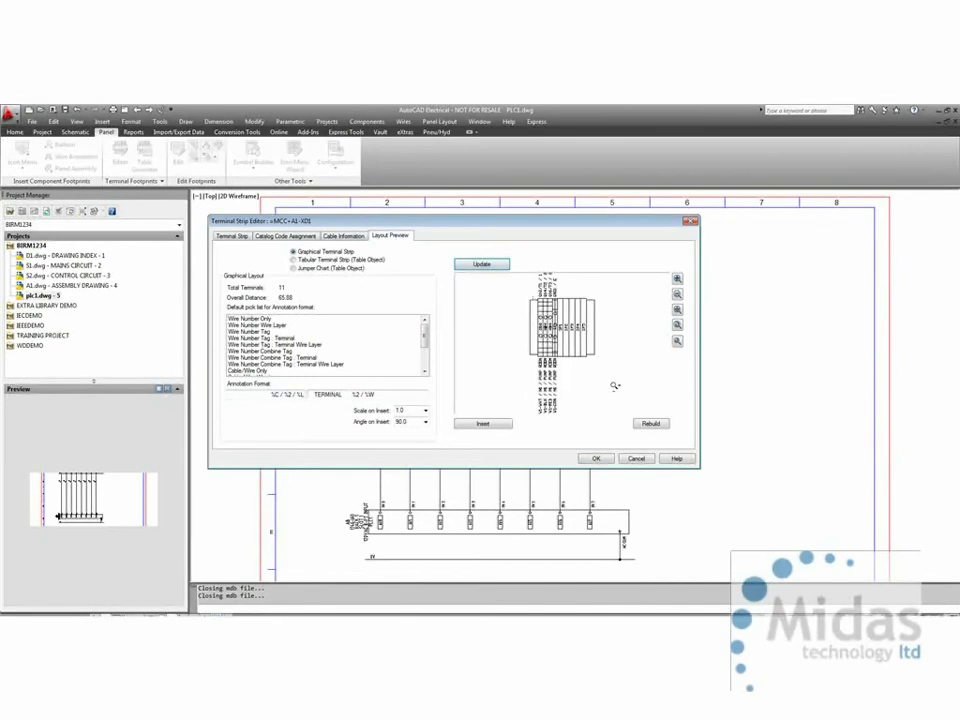
left_click(677, 279)
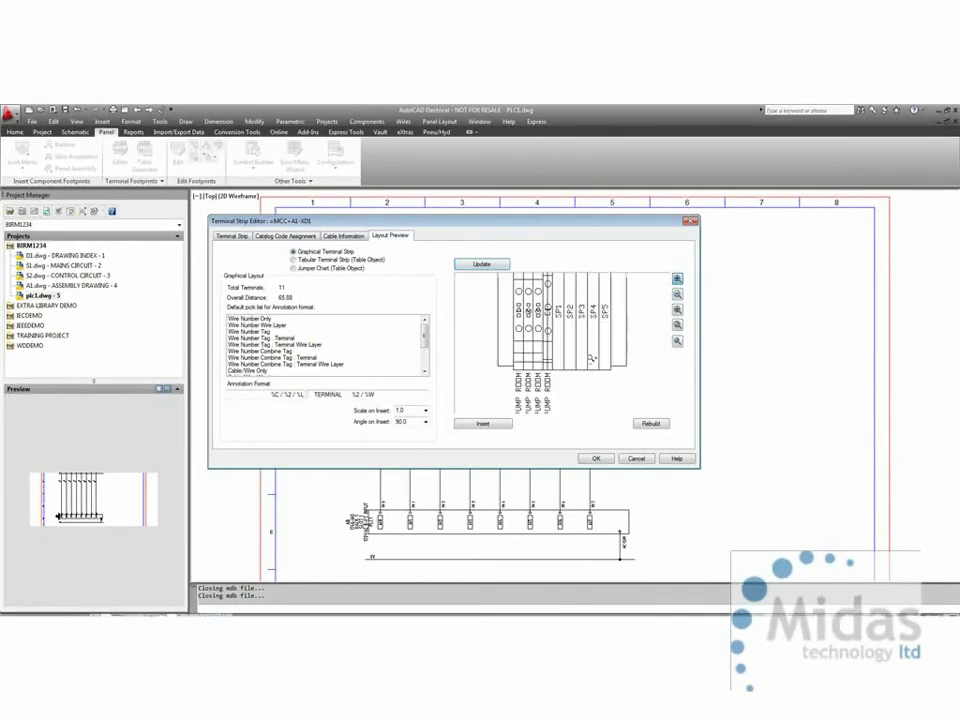
mouse_move(600, 285)
middle_mouse_down()
mouse_move(604, 272)
mouse_move(576, 441)
middle_mouse_up()
middle_click_drag(566, 328, 569, 358)
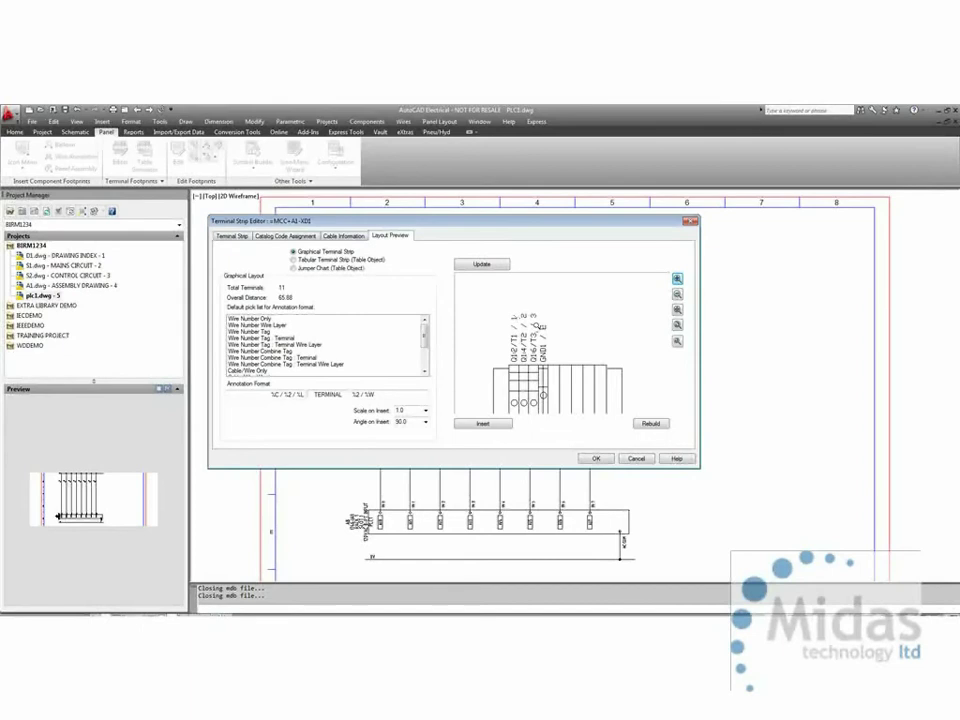
middle_click_drag(580, 403, 578, 340)
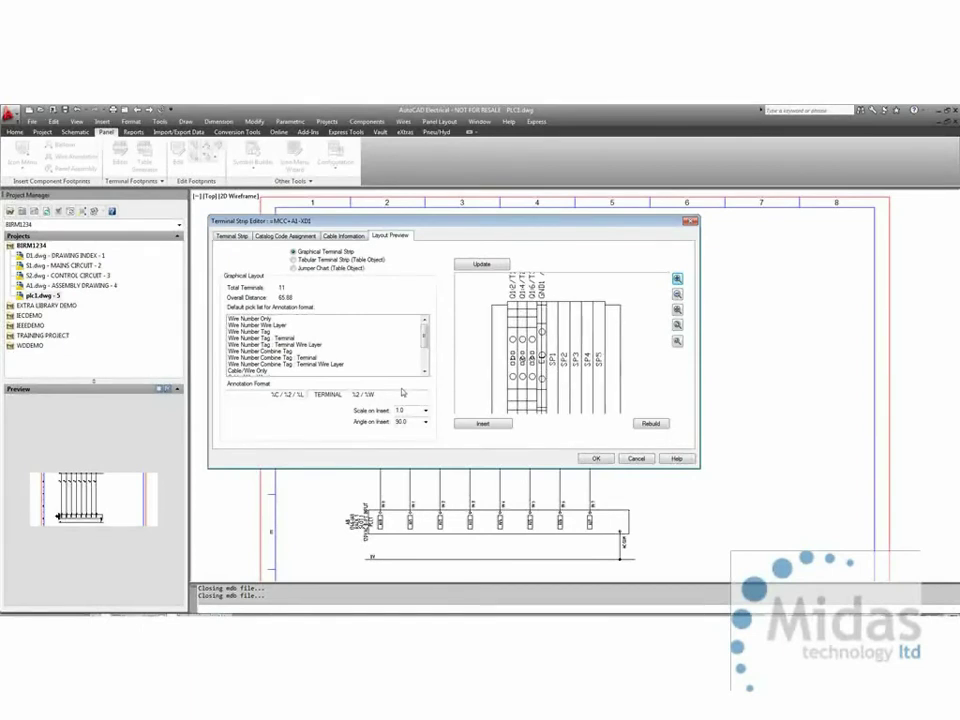
Search the Help for REPLACEABLE PARAMETERS and open the code list for defining wire annotation and graphical terminal strips.
left_click_drag(381, 394, 348, 402)
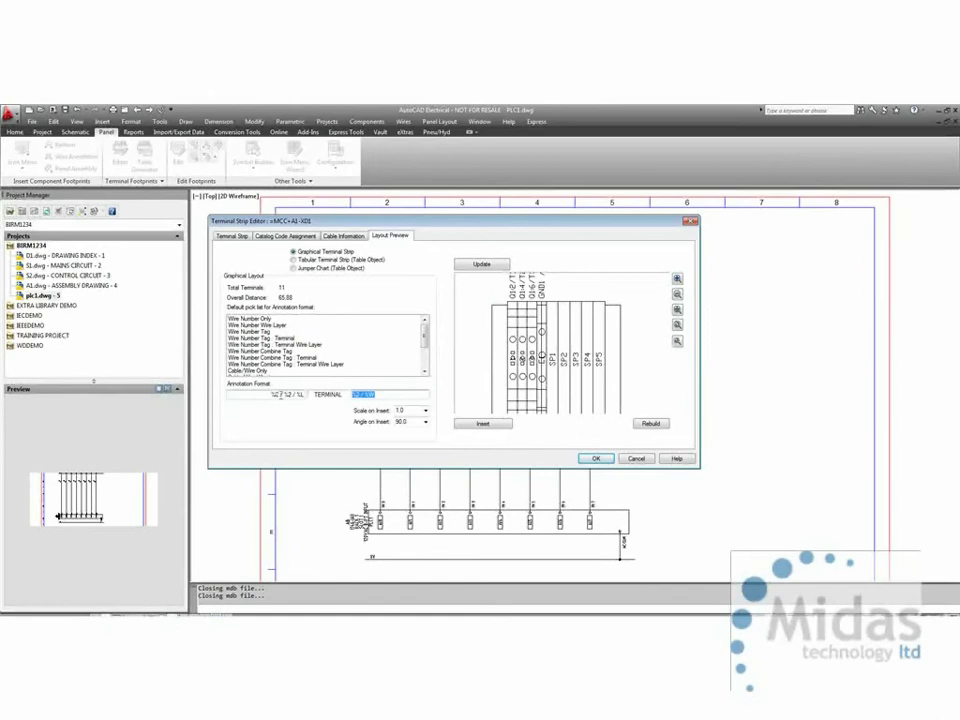
left_click(677, 459)
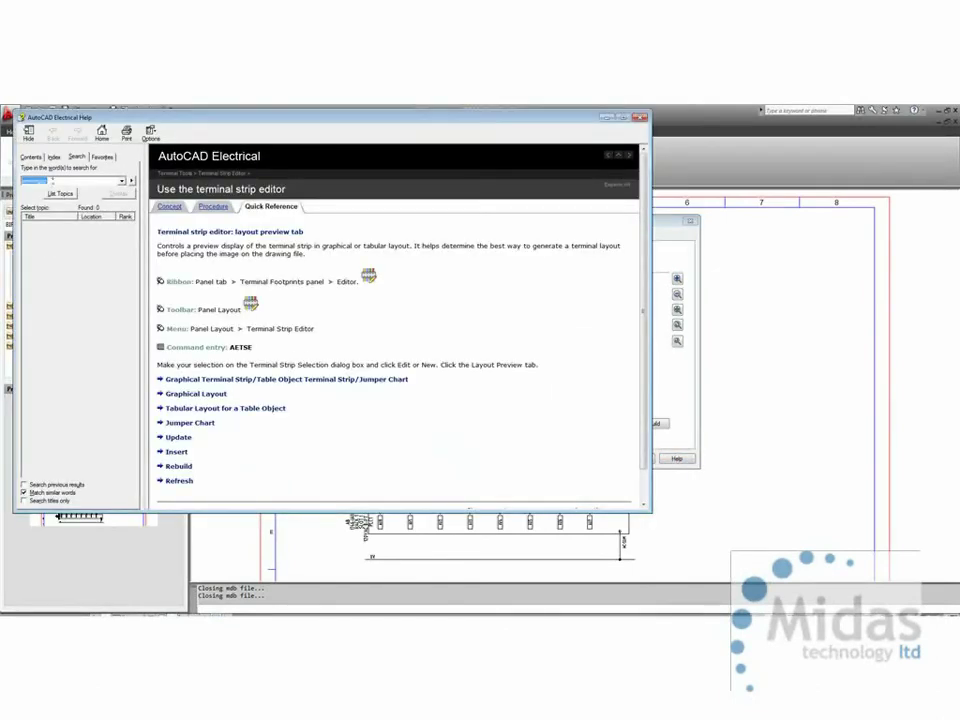
type("REPLACEM")
type(" PARAMETERS")
key("Return")
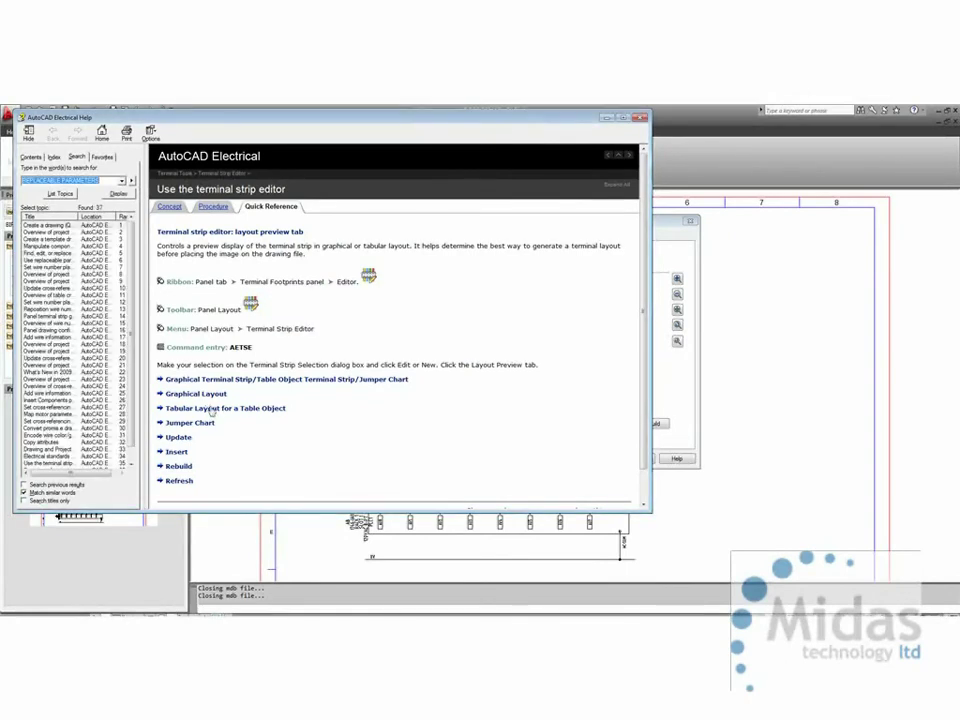
double_click(62, 261)
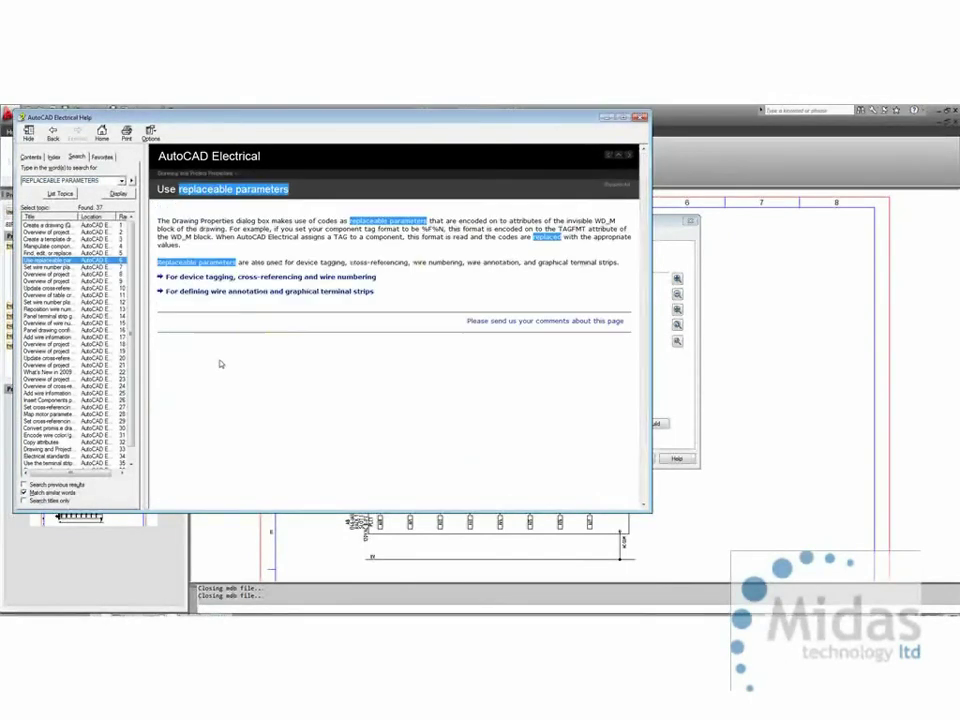
left_click(268, 293)
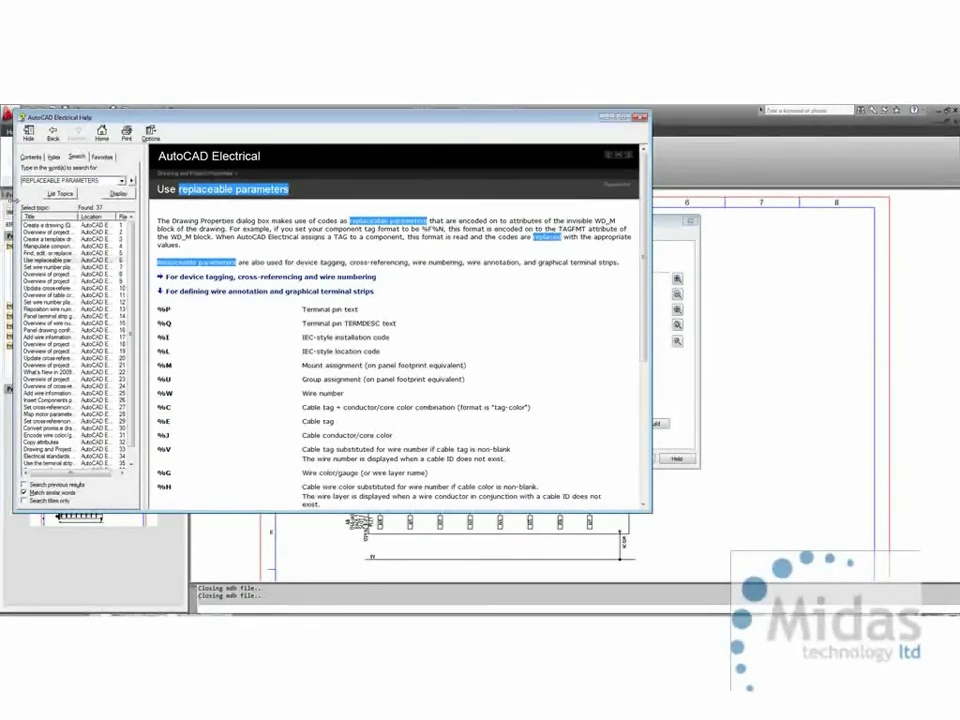
Read the replaceable parameter codes, including %1 to %9, with the annotation format fields in view, and close the Help.
left_click_drag(14, 207, 437, 207)
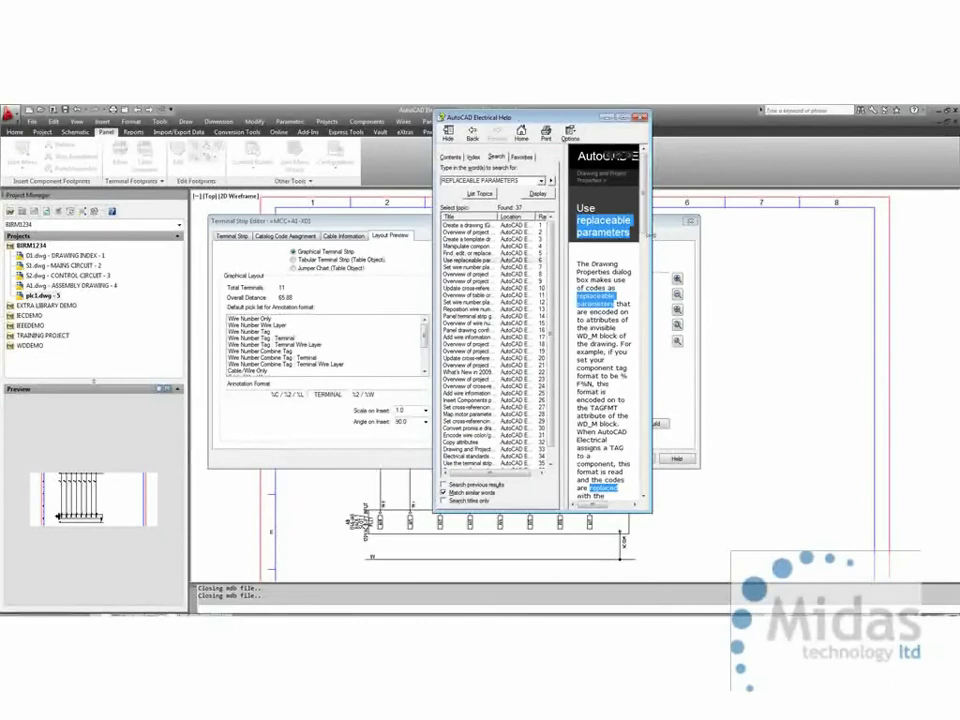
left_click_drag(654, 237, 842, 251)
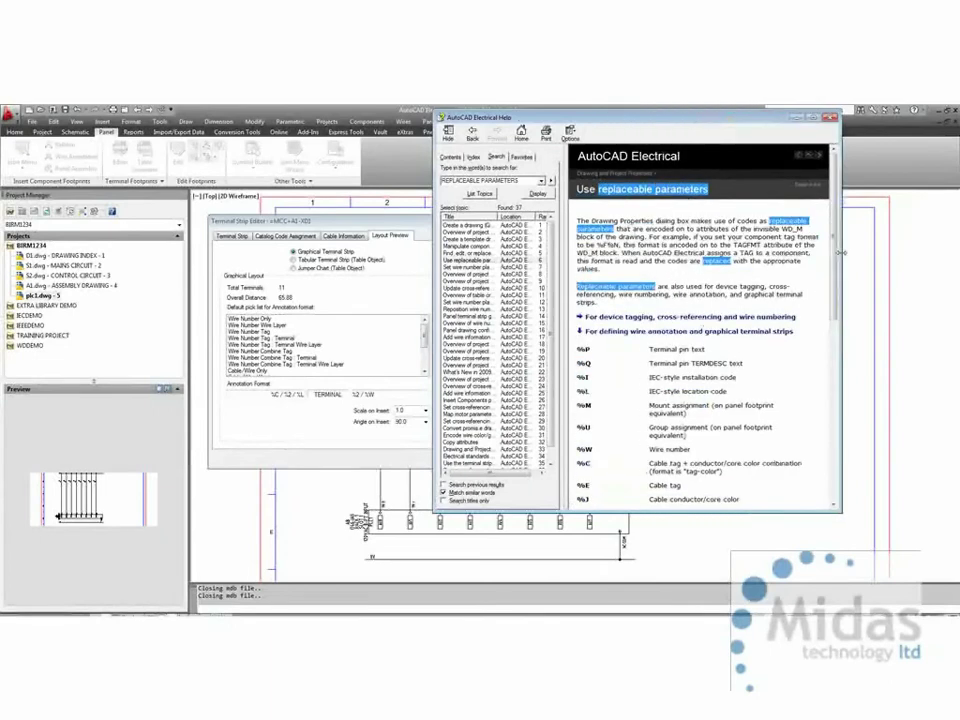
scroll(700, 350, "down", 3)
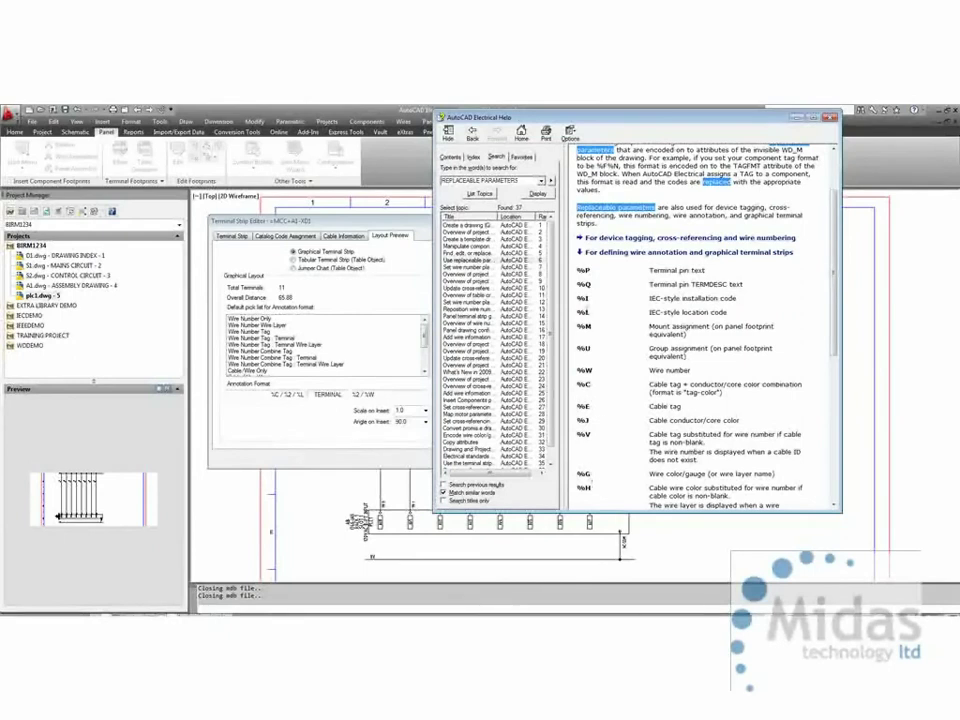
scroll(589, 341, "down", 6)
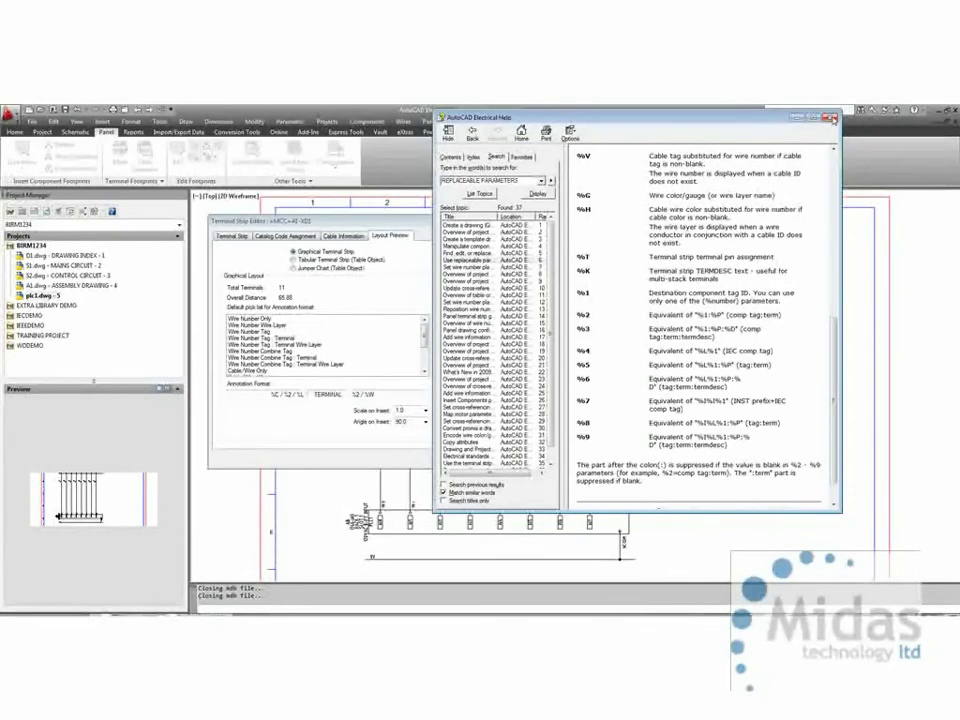
left_click(830, 118)
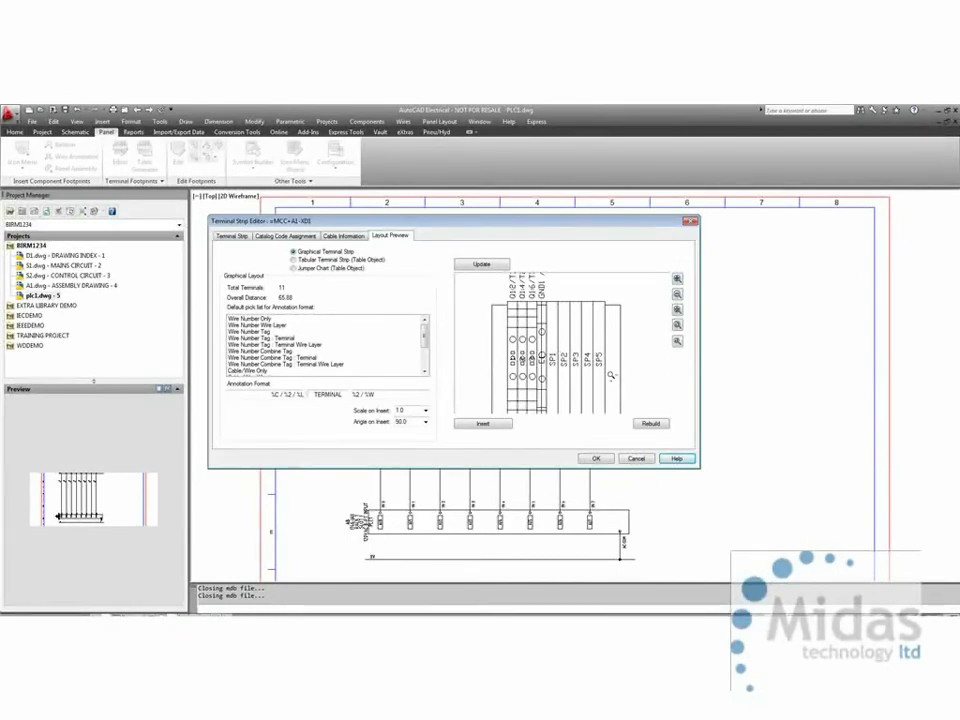
Insert the graphical terminal strip XD1 outside the right border of plc1.dwg, finish editing strips and save the drawing.
left_click(605, 460)
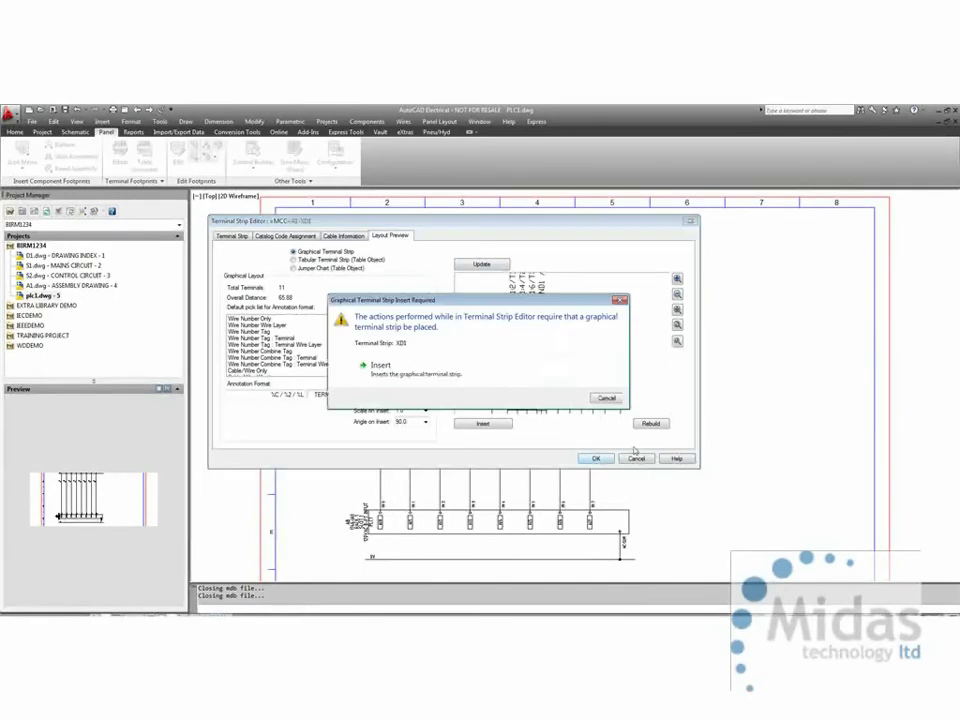
left_click(610, 400)
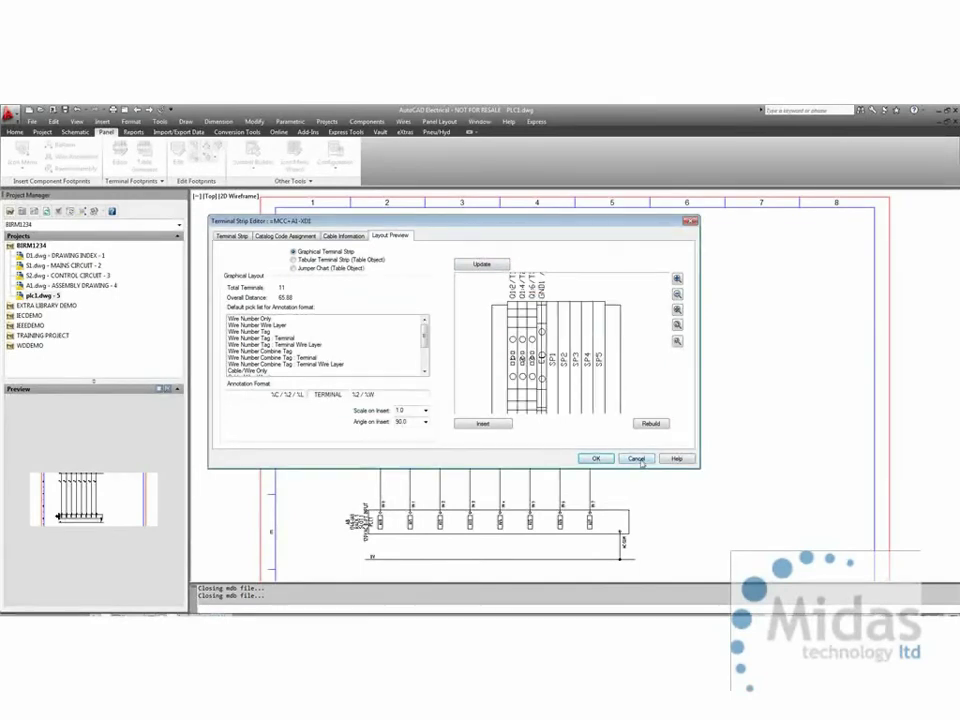
left_click(596, 460)
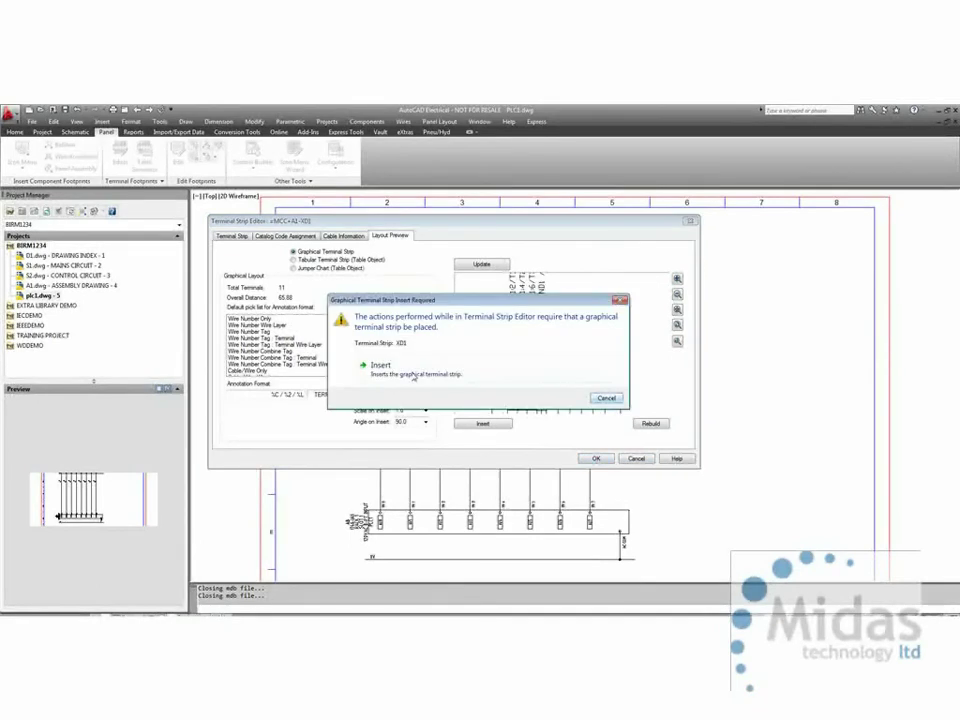
left_click(414, 377)
mouse_move(693, 389)
middle_mouse_down()
mouse_move(408, 387)
mouse_move(313, 375)
middle_mouse_up()
left_click(525, 342)
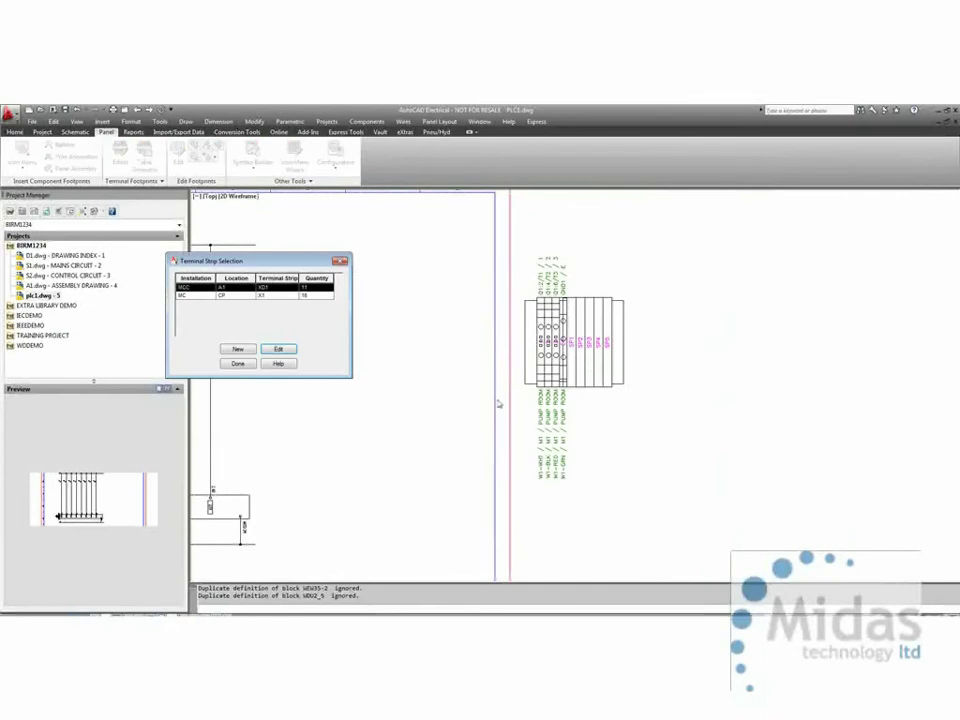
left_click(238, 363)
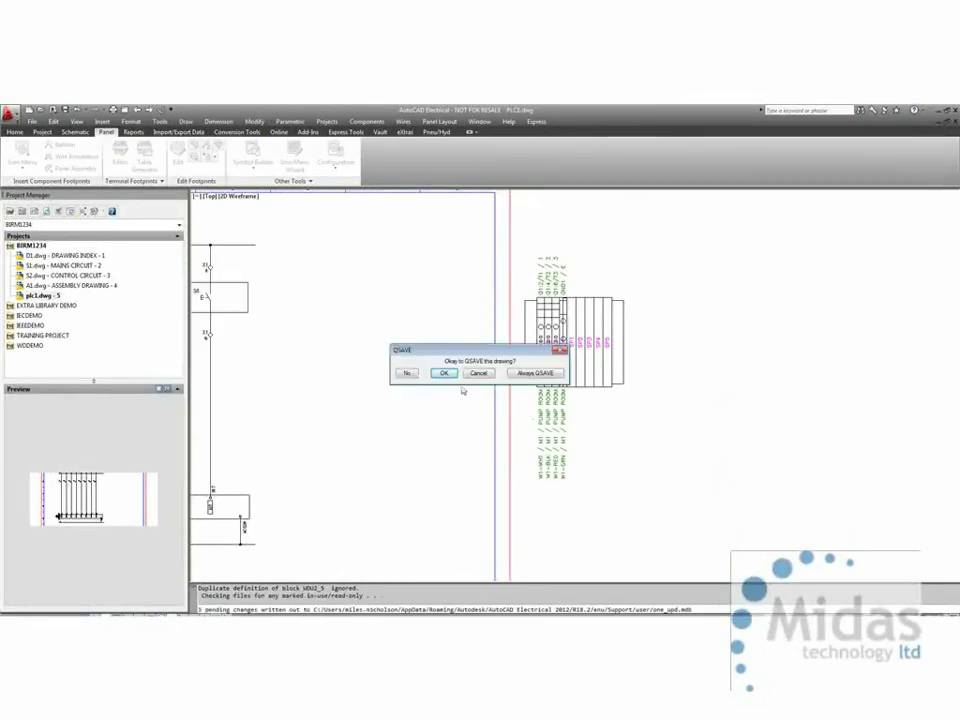
key("Return")
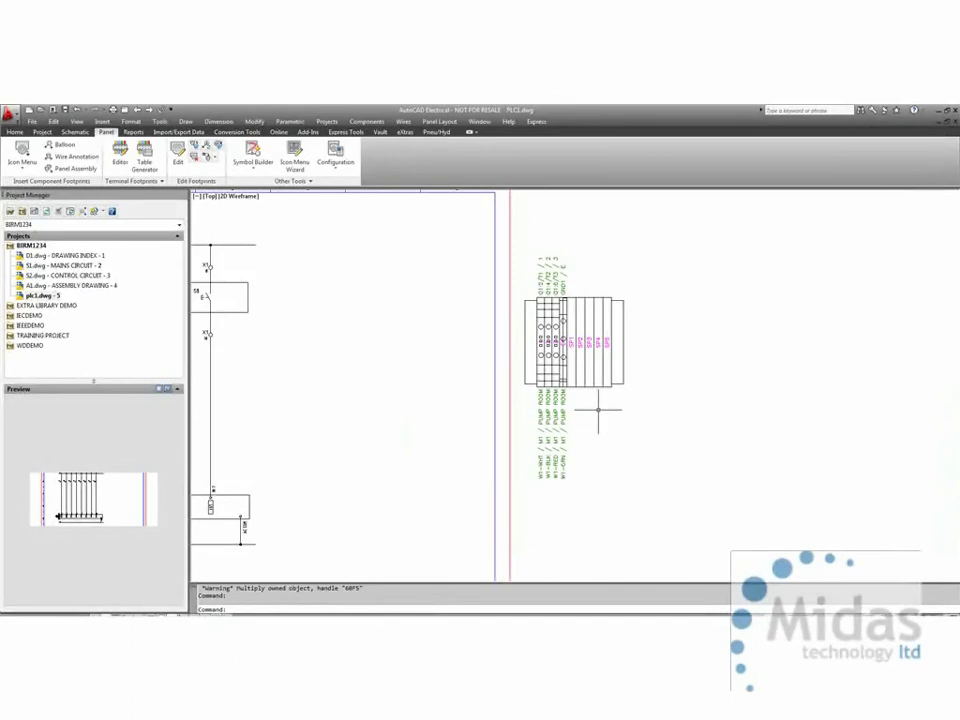
Cut the graphical terminal strip XD1, placed outside the right border of plc1.dwg, to the clipboard.
scroll(573, 370, "up", 5)
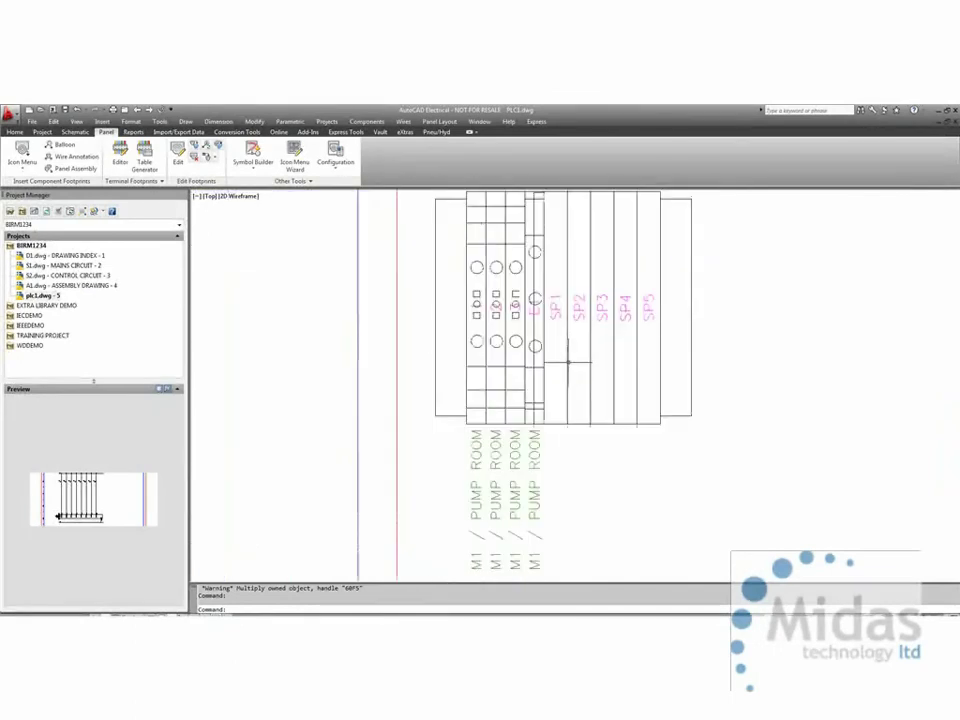
scroll(573, 360, "down", 2)
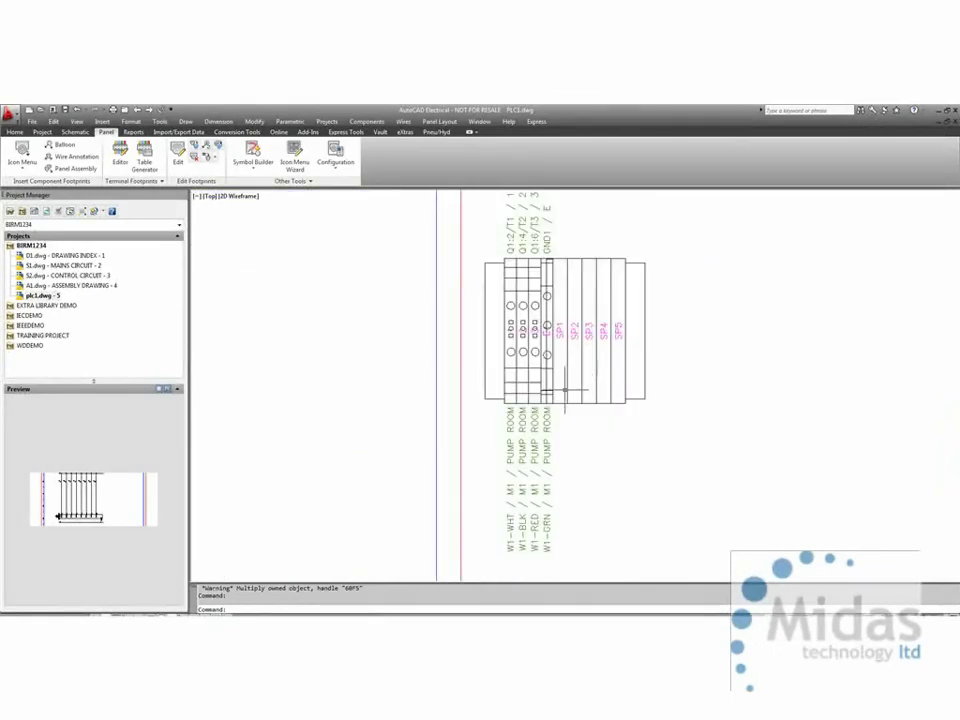
scroll(563, 397, "down", 2)
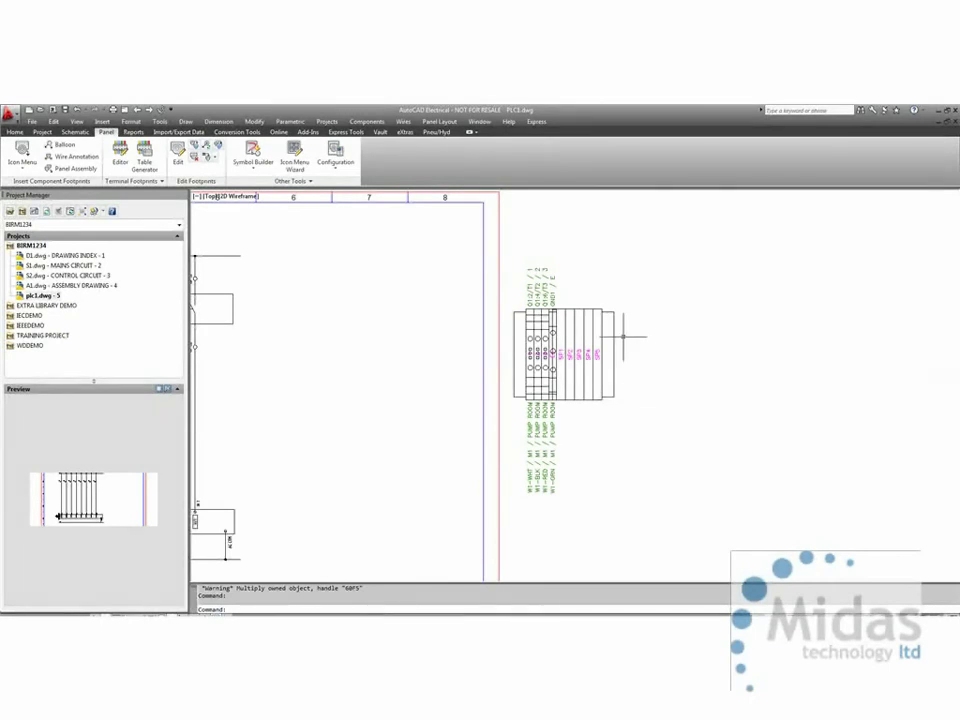
left_click(627, 300)
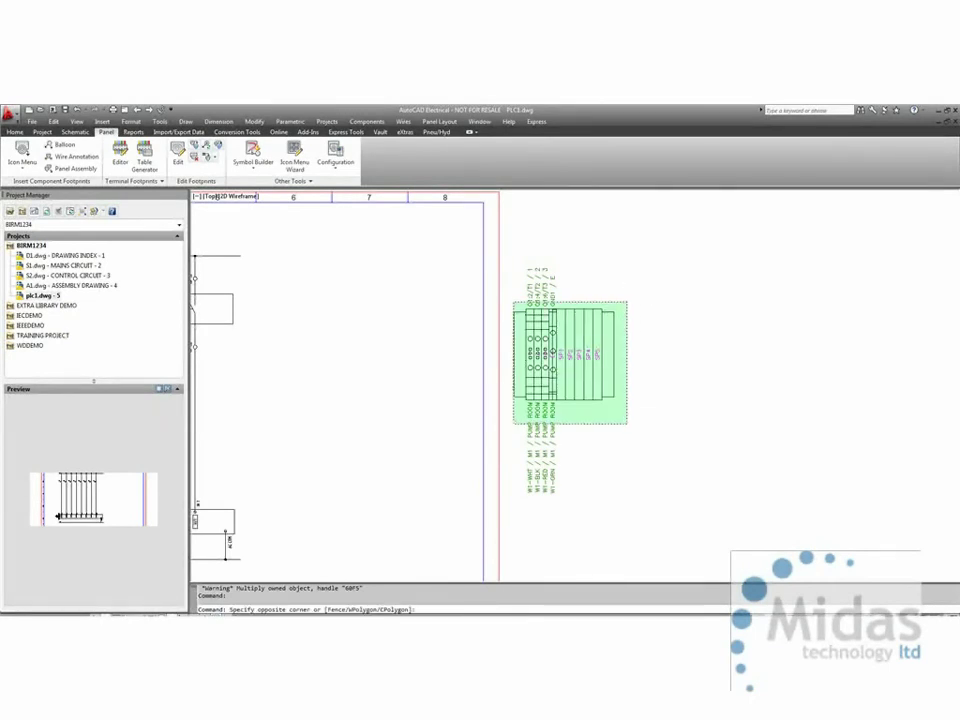
left_click(513, 425)
key("ctrl+x")
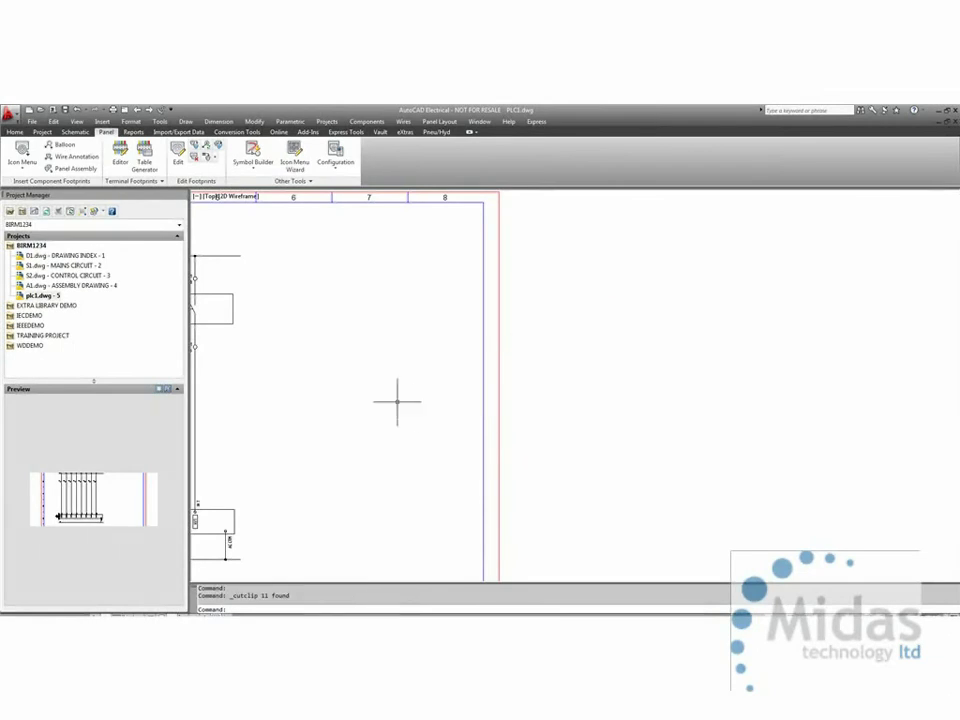
Open the assembly drawing A1.dwg and paste the terminal strip onto the lower DIN rail.
double_click(55, 287)
key("ctrl+v")
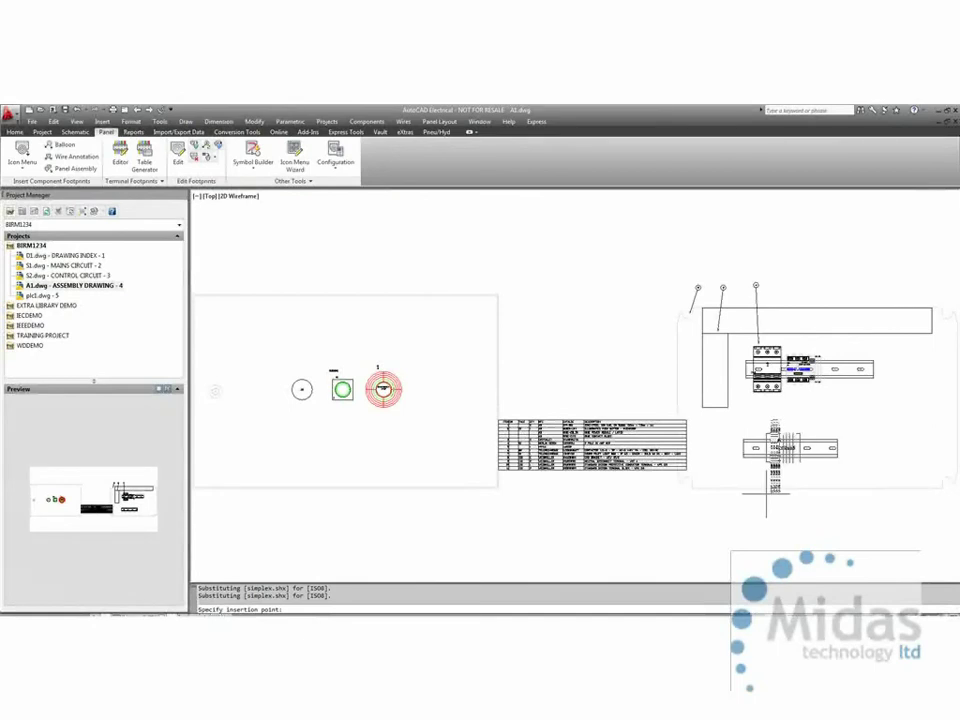
left_click(795, 450)
scroll(805, 455, "up", 5)
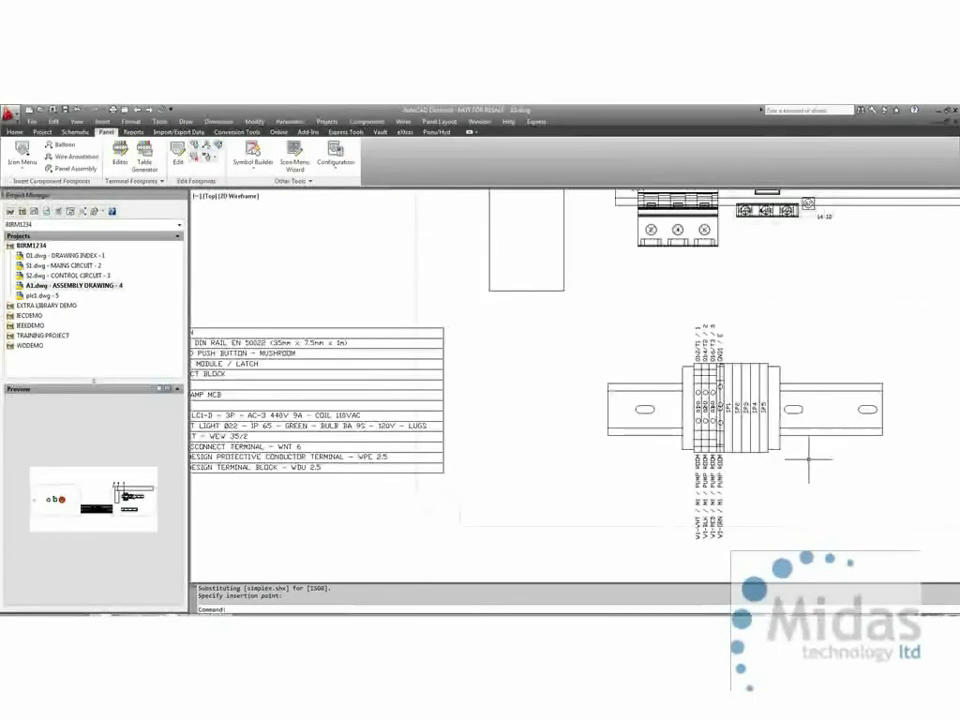
middle_click_drag(814, 461, 647, 457)
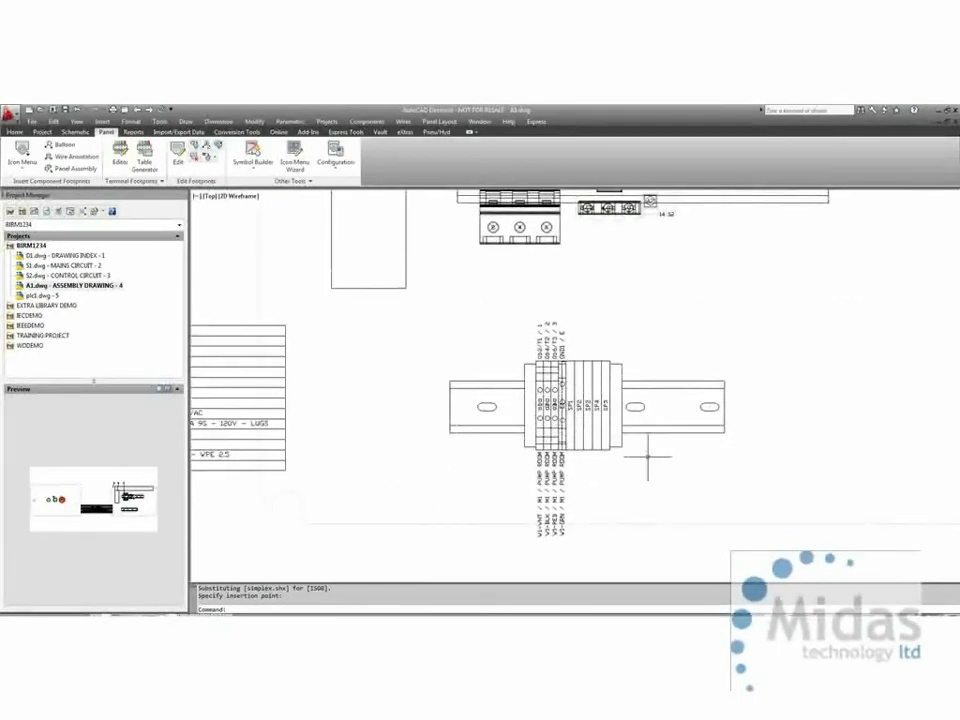
middle_click(648, 457)
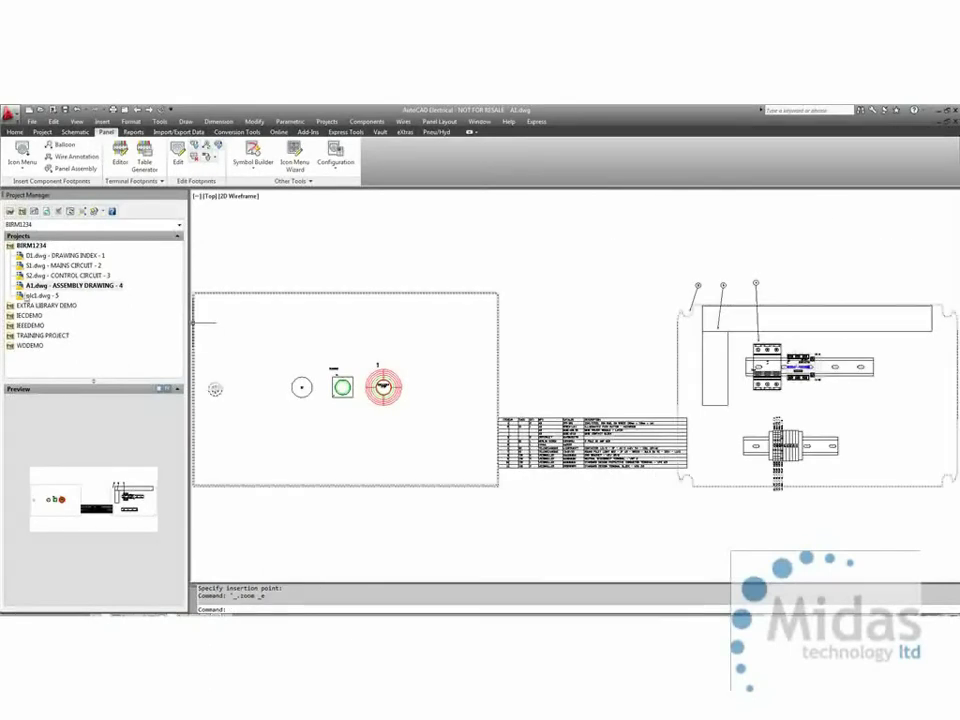
Return to plc1.dwg and examine the X1 terminals above and below switches S1 to S8.
left_click(36, 296)
double_click(30, 298)
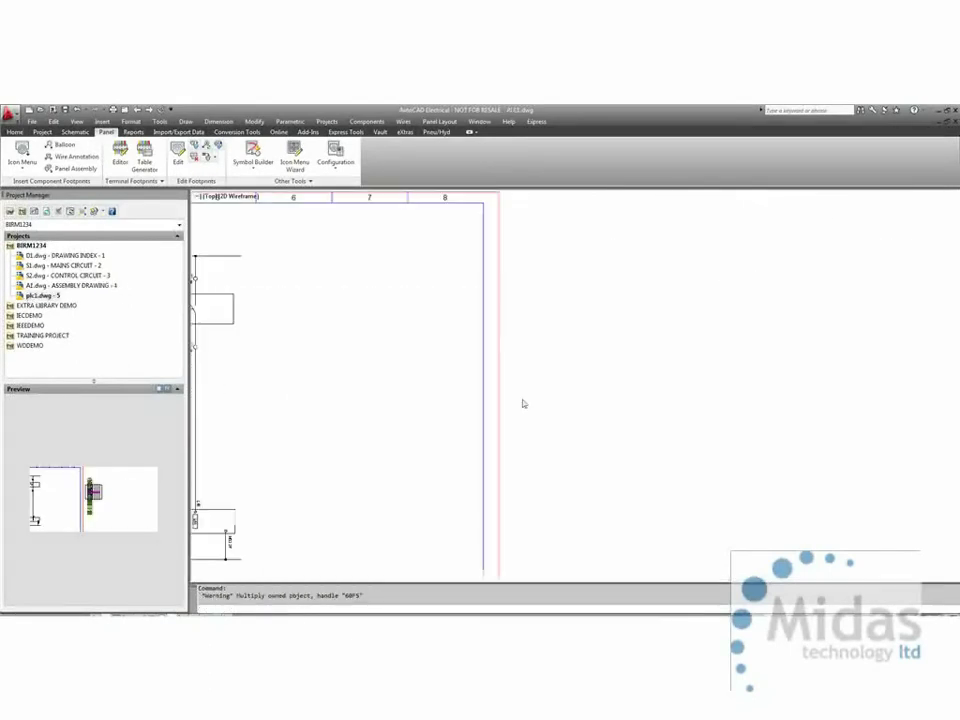
middle_click(401, 378)
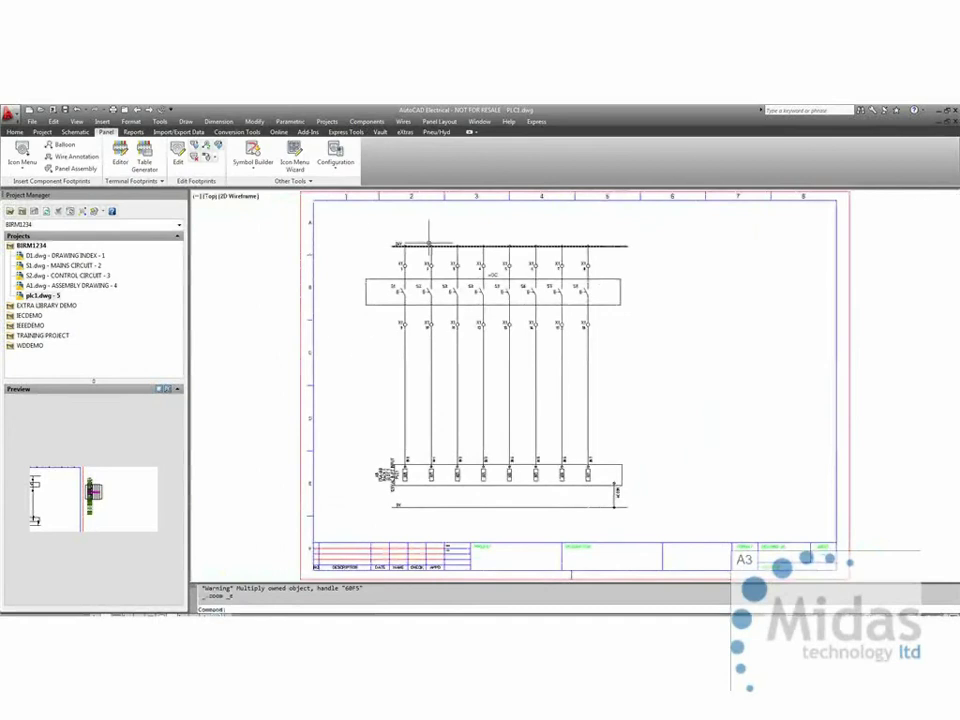
scroll(395, 240, "up", 5)
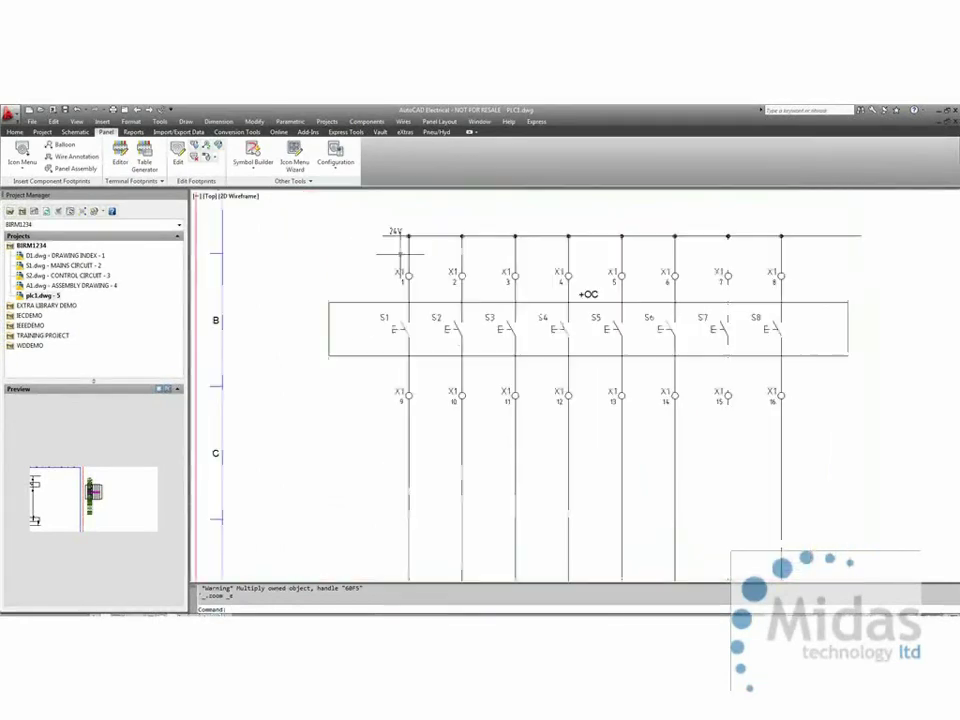
scroll(395, 240, "down", 4)
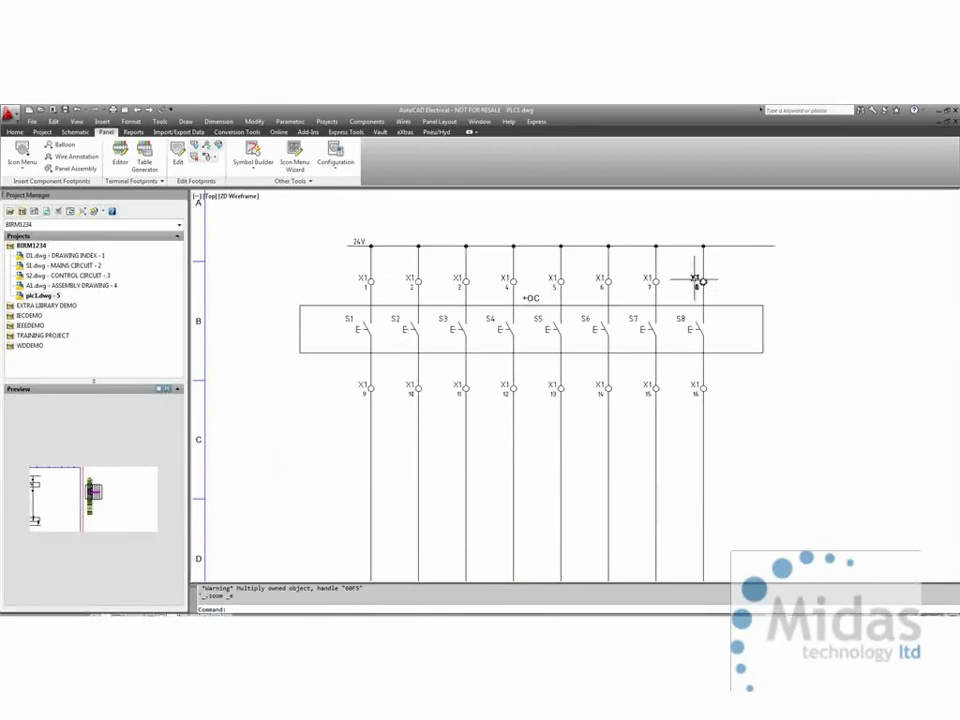
scroll(538, 470, "down", 2)
mouse_move(538, 470)
middle_mouse_down()
mouse_move(512, 349)
mouse_move(508, 377)
middle_mouse_up()
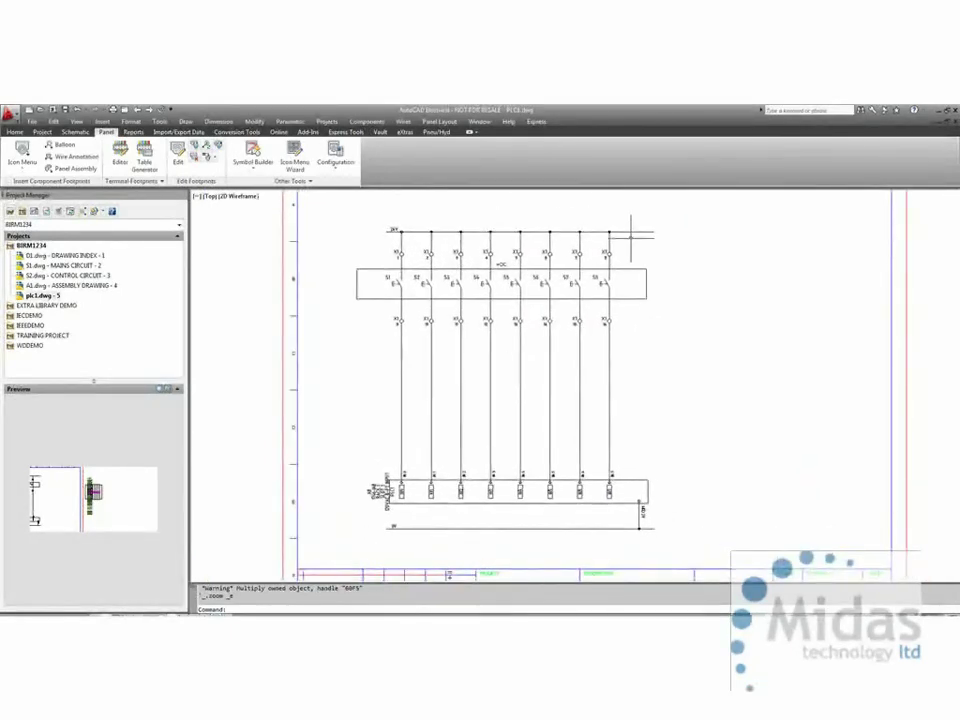
Highlight the common 24V wire and examine how it feeds X1 terminals 1 to 8.
left_click(405, 231)
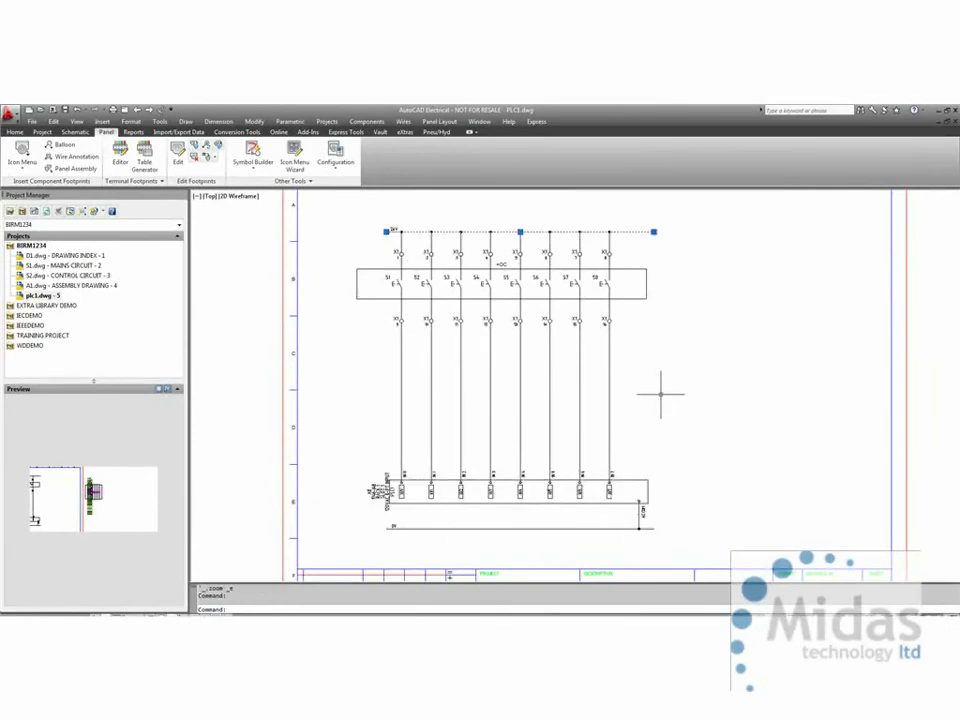
middle_click_drag(664, 392, 636, 476)
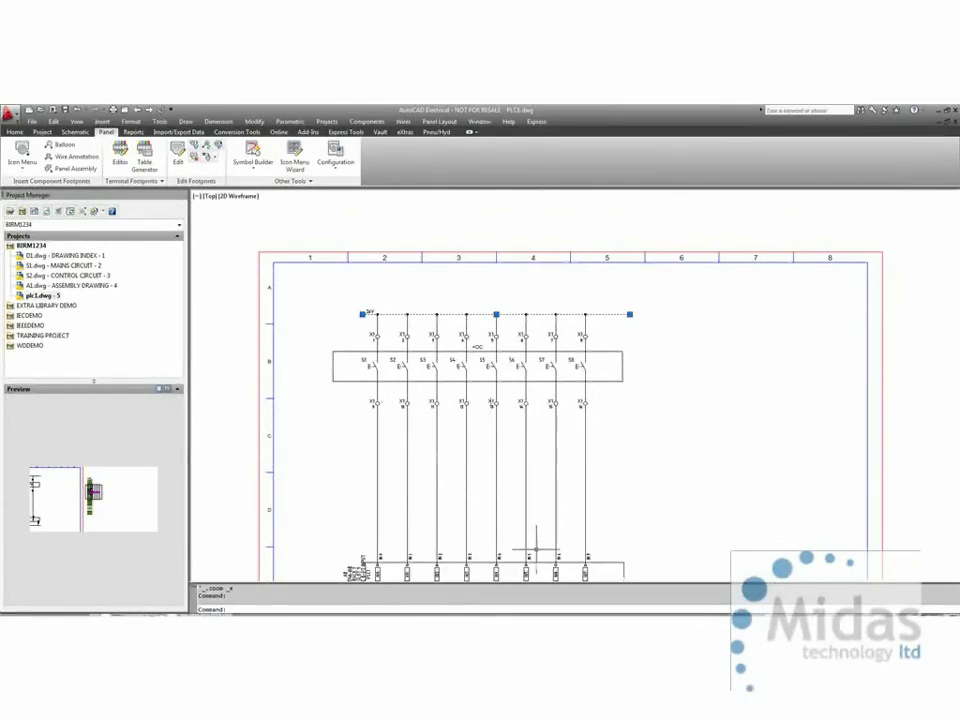
scroll(590, 505, "up", 2)
scroll(626, 516, "down", 3)
middle_click_drag(628, 517, 596, 435)
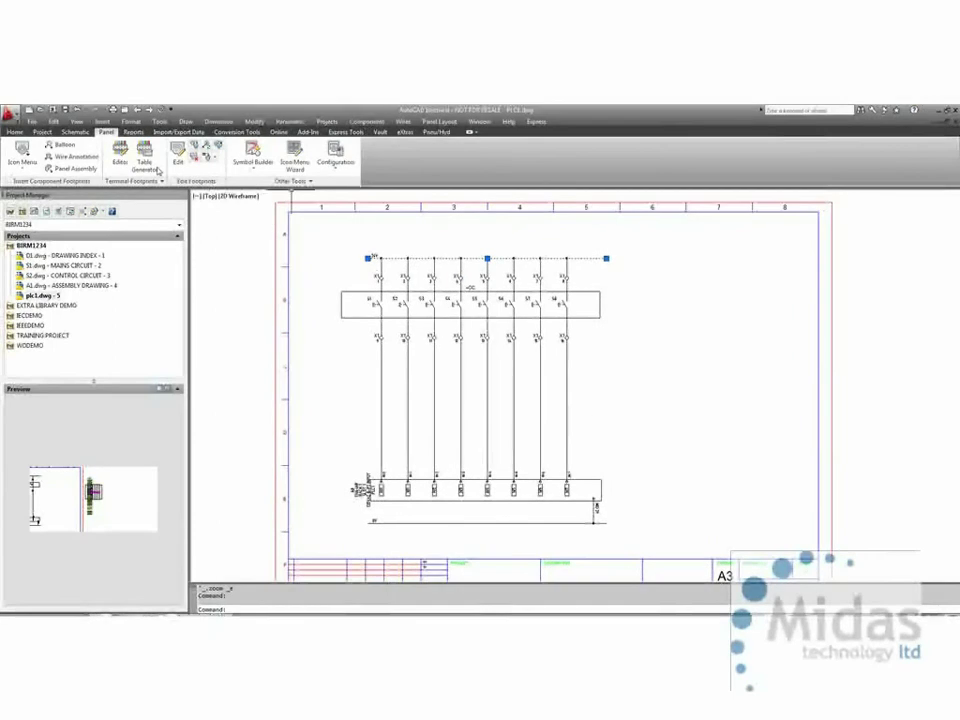
Save plc1.dwg and open terminal strip X1 of installation MC, location CP, in the Terminal Strip Editor.
left_click(121, 158)
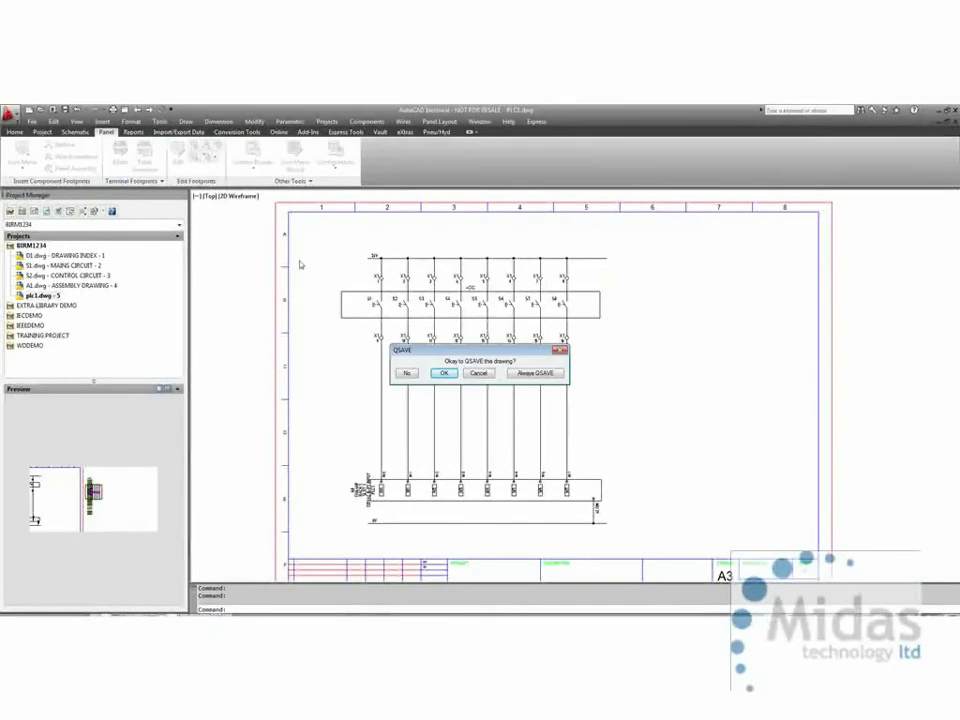
left_click(446, 373)
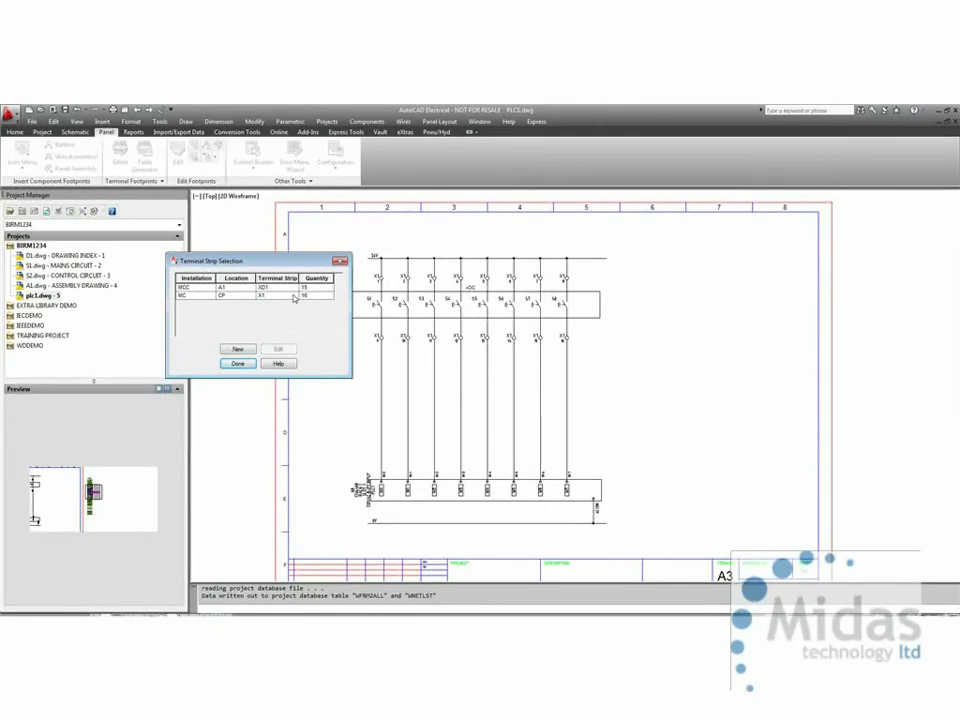
double_click(295, 296)
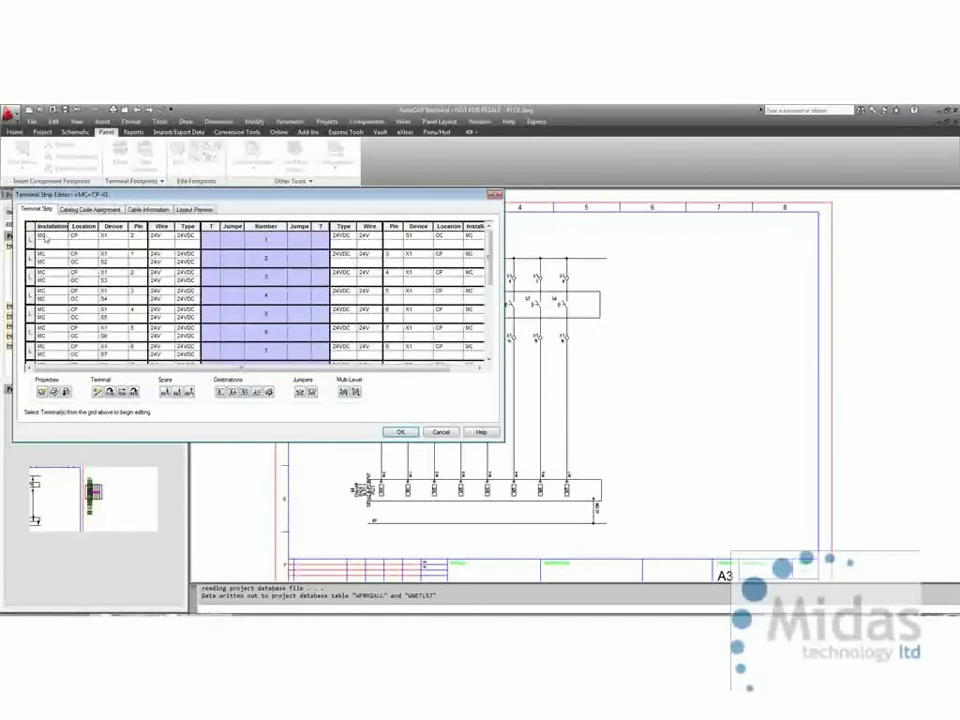
left_click_drag(203, 195, 317, 219)
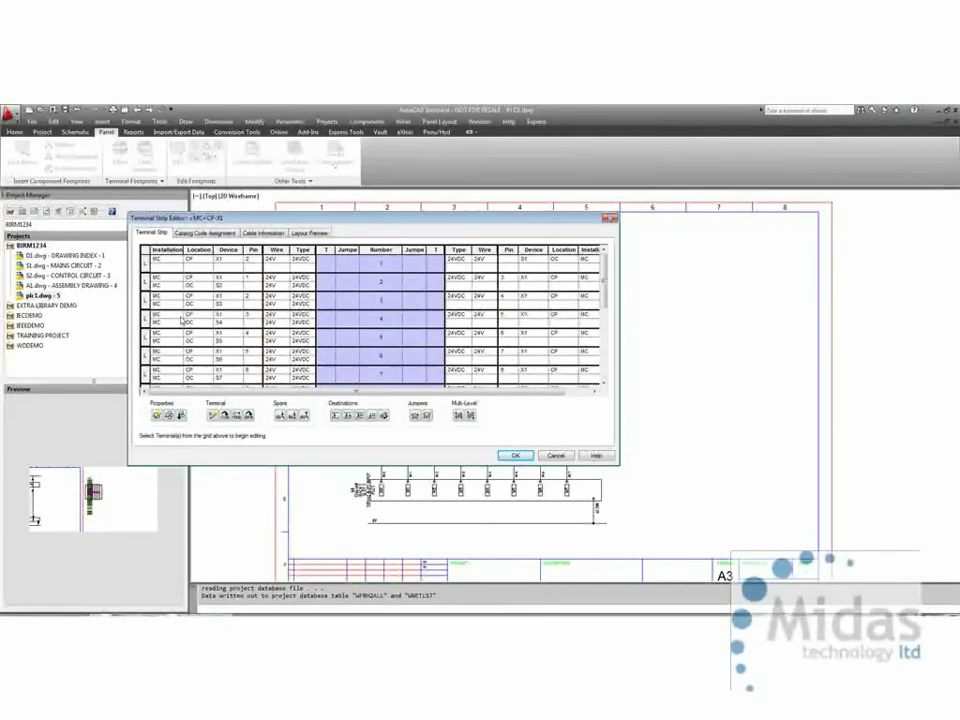
Toggle the location codes of strip X1 so that CP is an internal destination and OC an external destination.
left_click(336, 416)
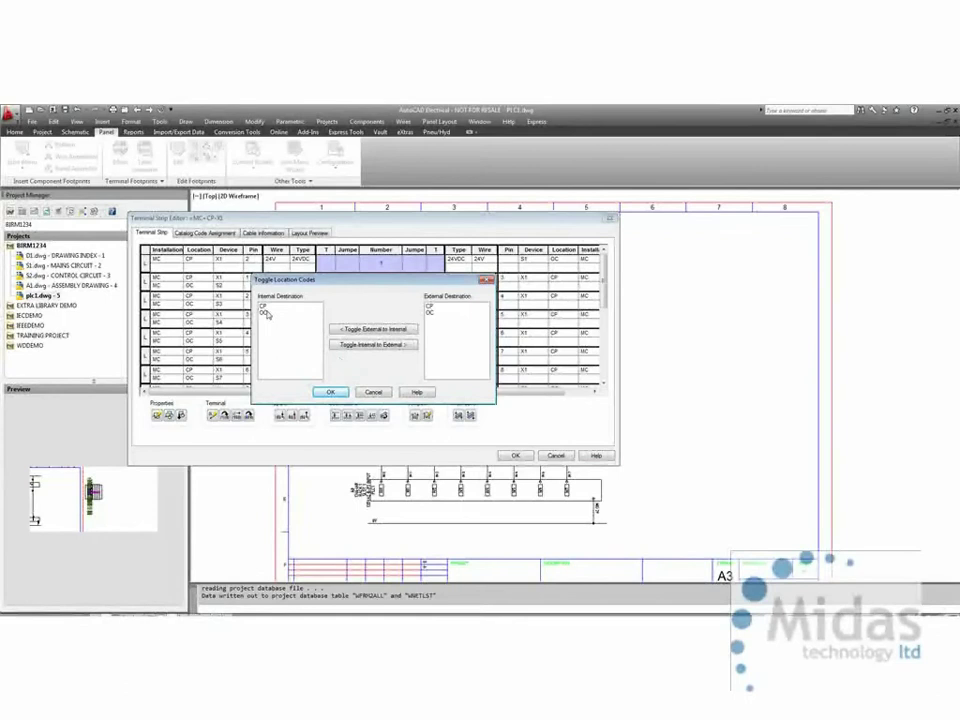
left_click(268, 307)
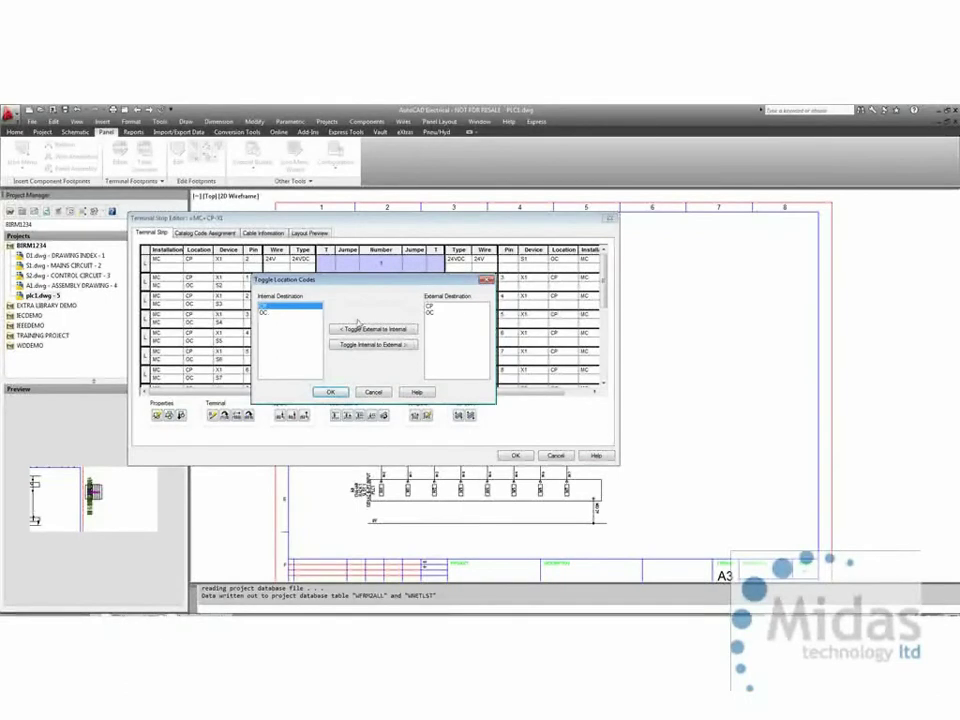
left_click(360, 328)
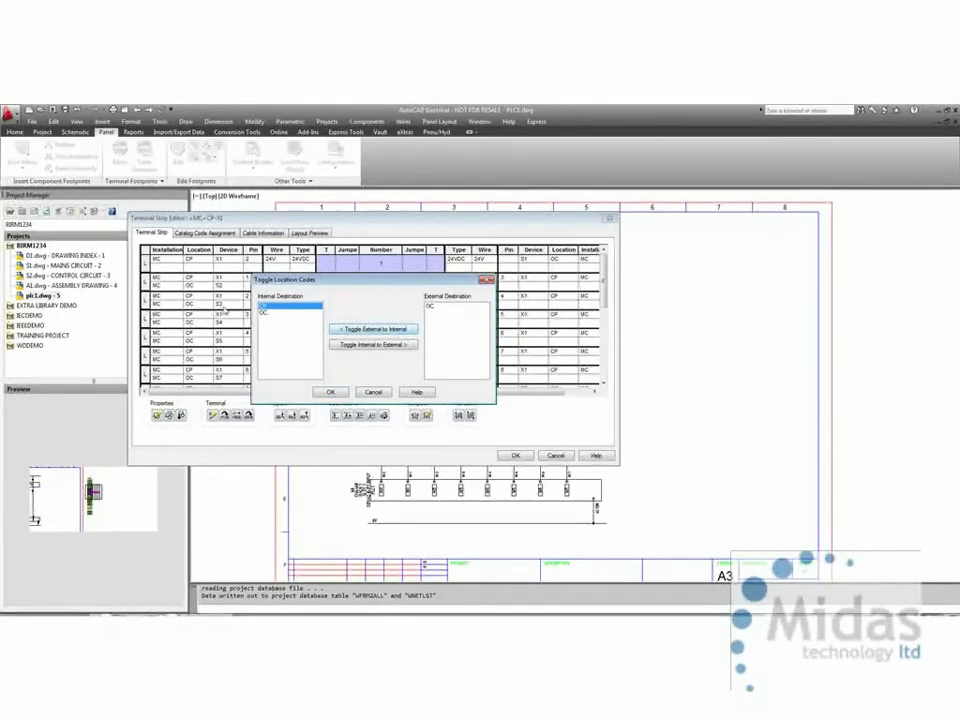
left_click(263, 313)
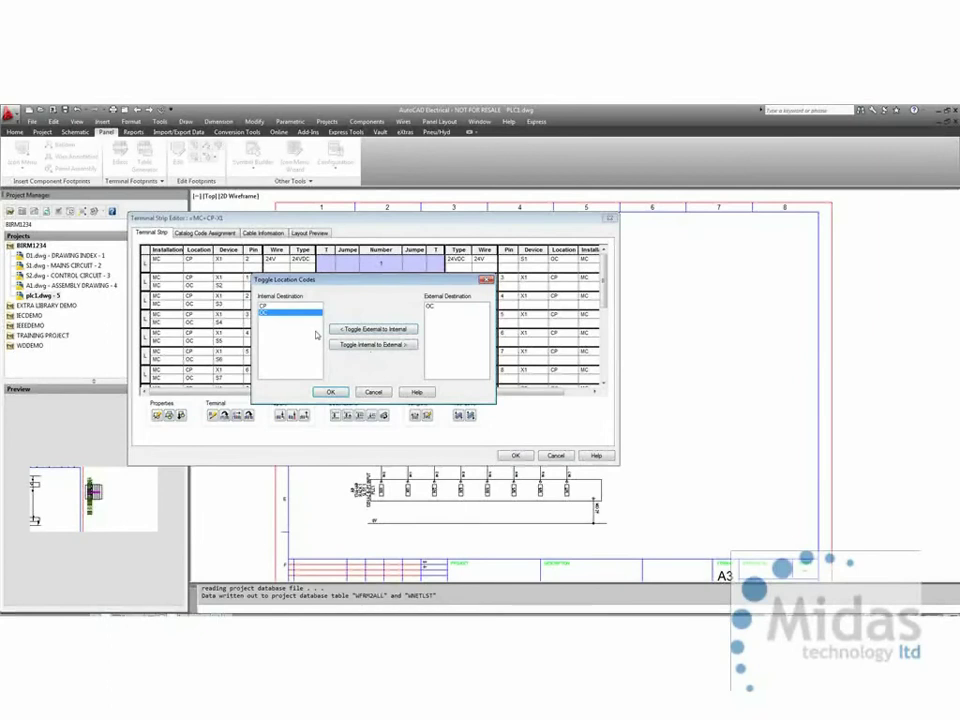
left_click(368, 345)
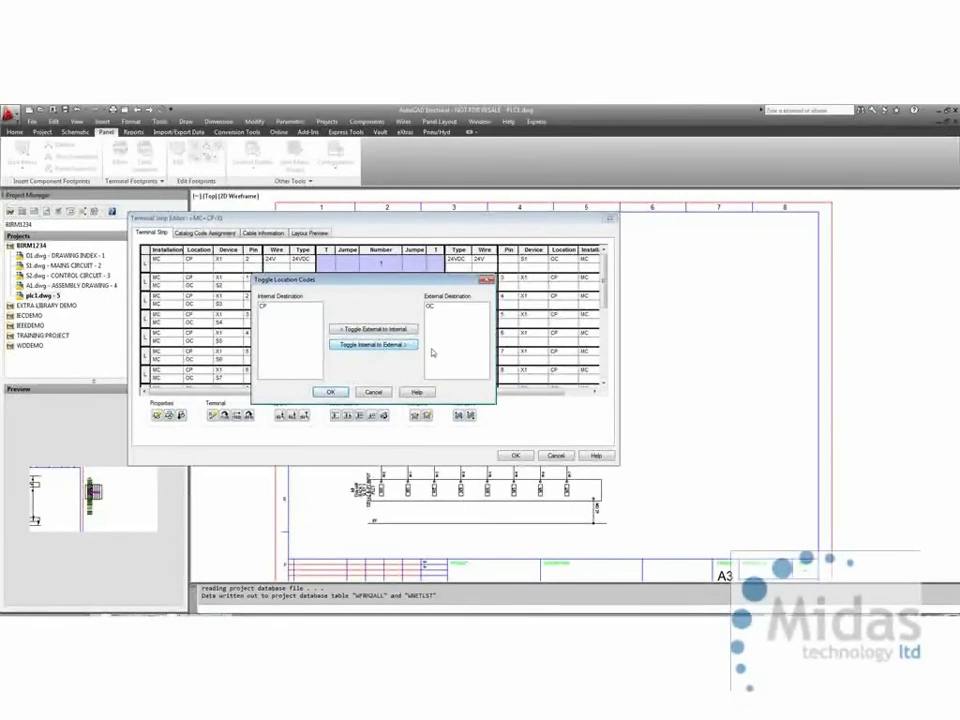
left_click(331, 391)
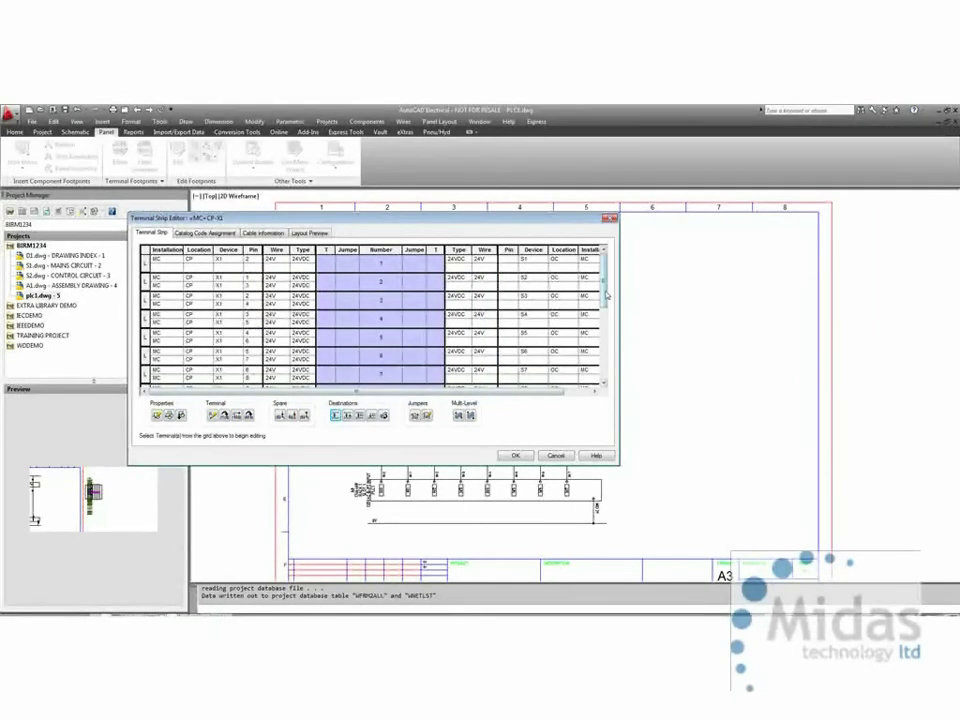
mouse_move(603, 298)
left_mouse_down()
mouse_move(598, 362)
mouse_move(608, 284)
left_mouse_up()
Select terminals 1 to 8 of strip X1, but cancel the strip edits and finish the terminal strip selection.
mouse_move(379, 218)
left_mouse_down()
mouse_move(413, 351)
mouse_move(459, 342)
mouse_move(466, 233)
left_mouse_up()
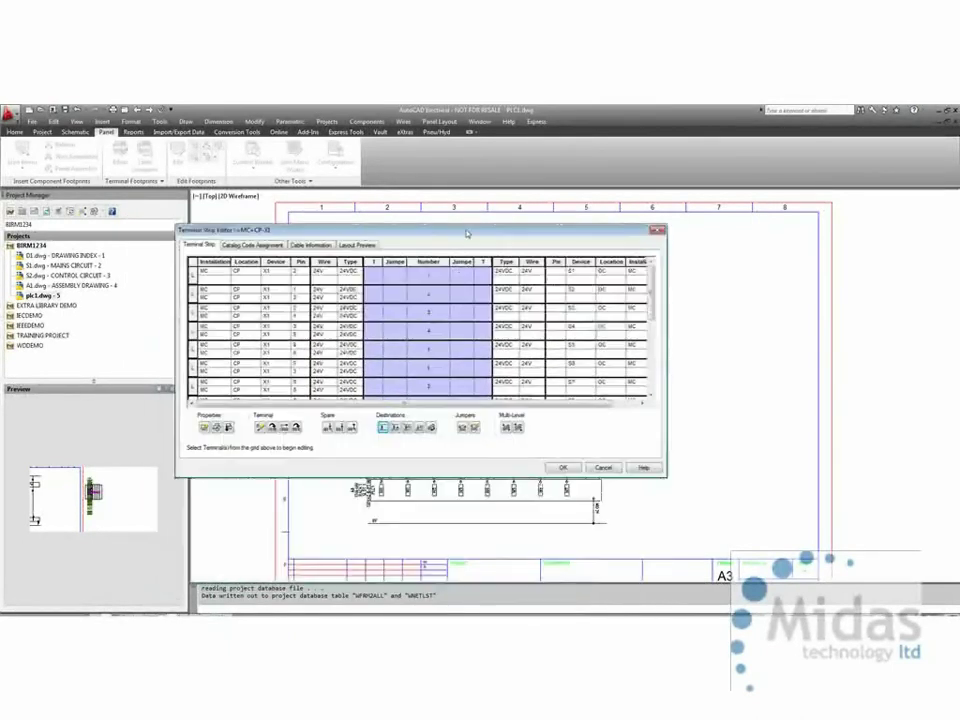
left_click(442, 280)
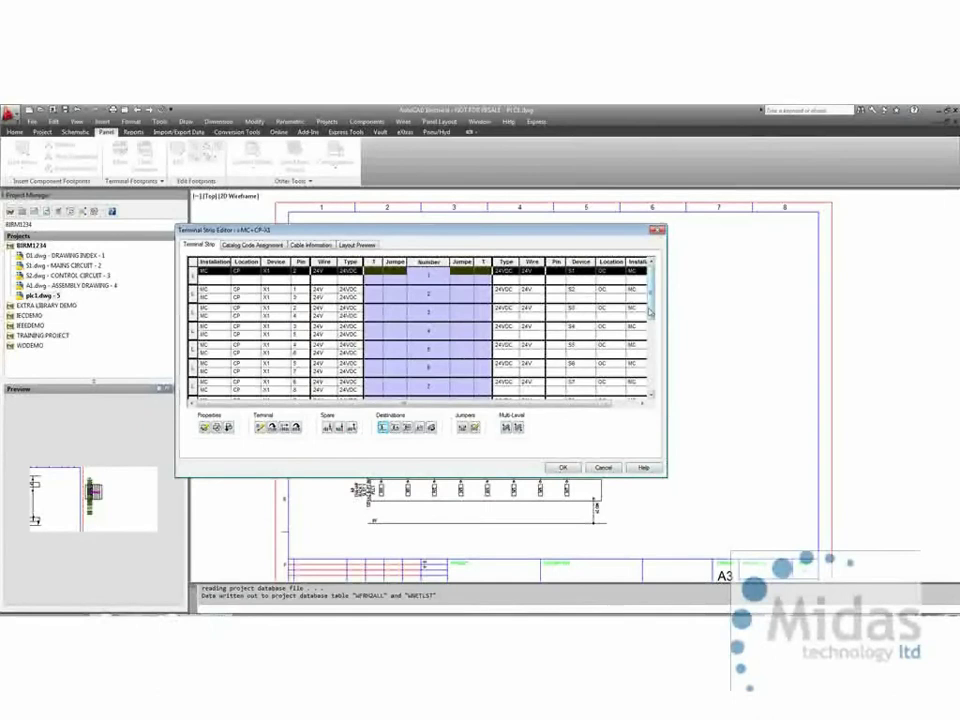
left_click_drag(652, 309, 653, 327)
left_click(452, 385, "shift")
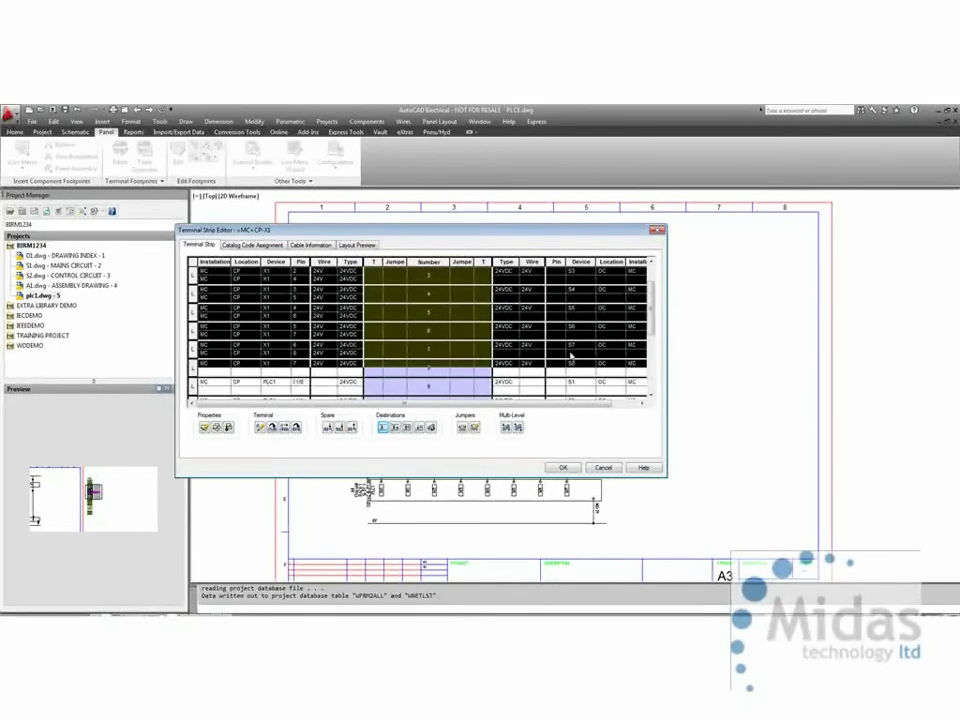
left_click(604, 468)
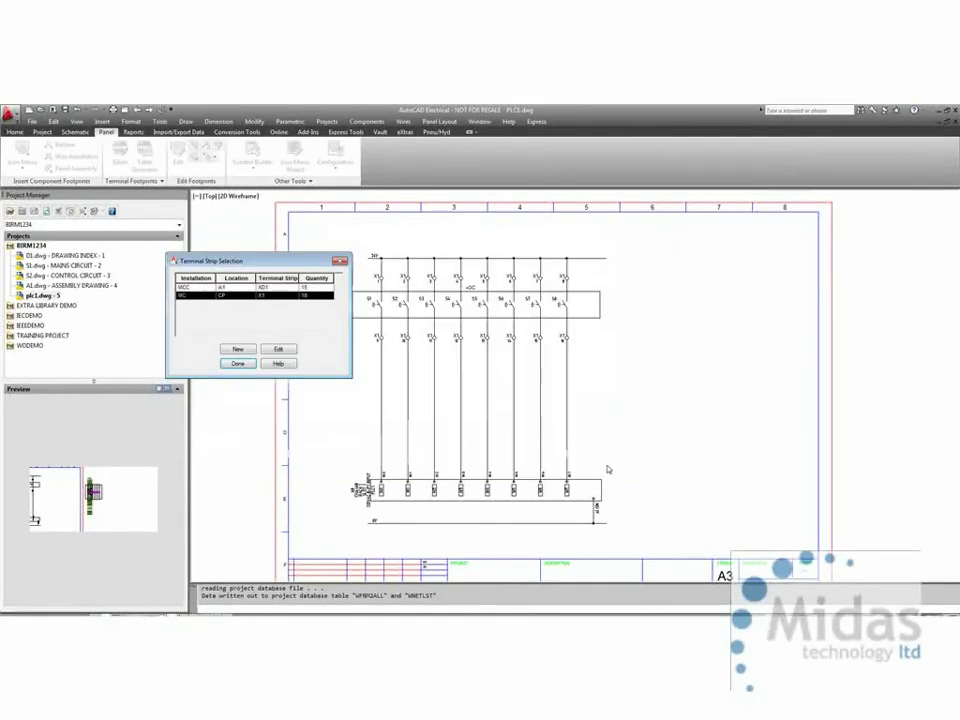
left_click(238, 365)
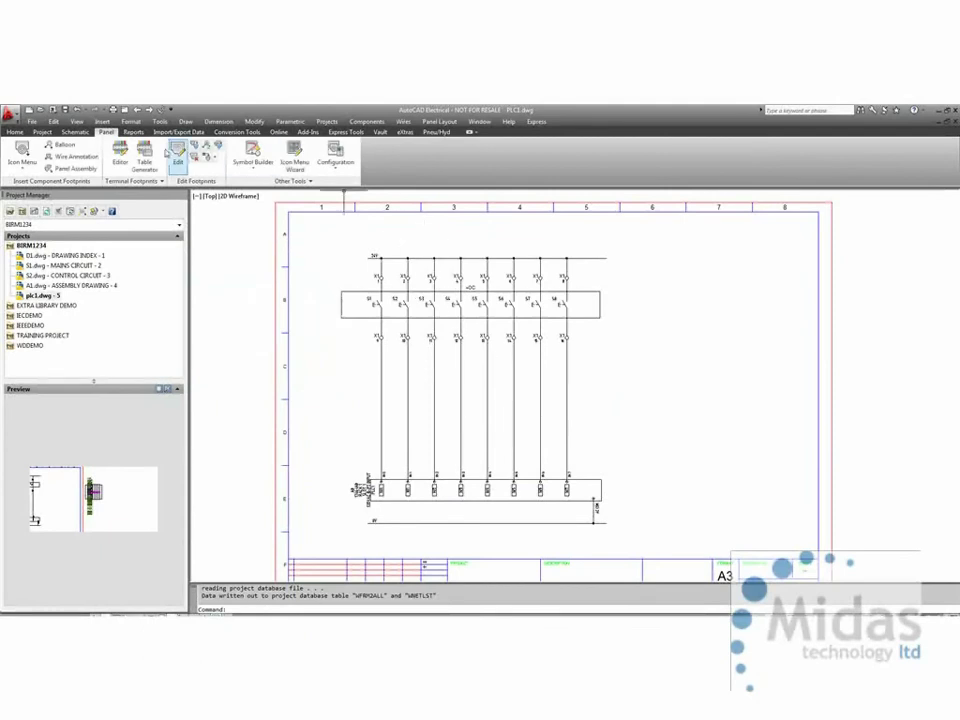
Create a wire type with the layer name JUMPER and wire numbering set to No.
left_click(75, 132)
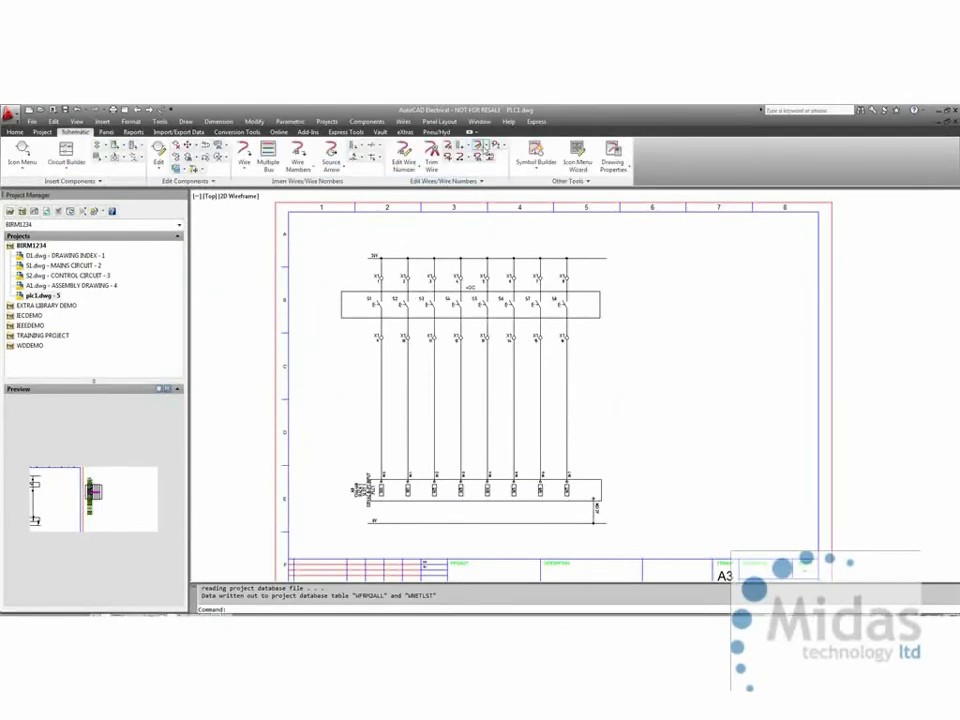
left_click(480, 145)
left_click(475, 309)
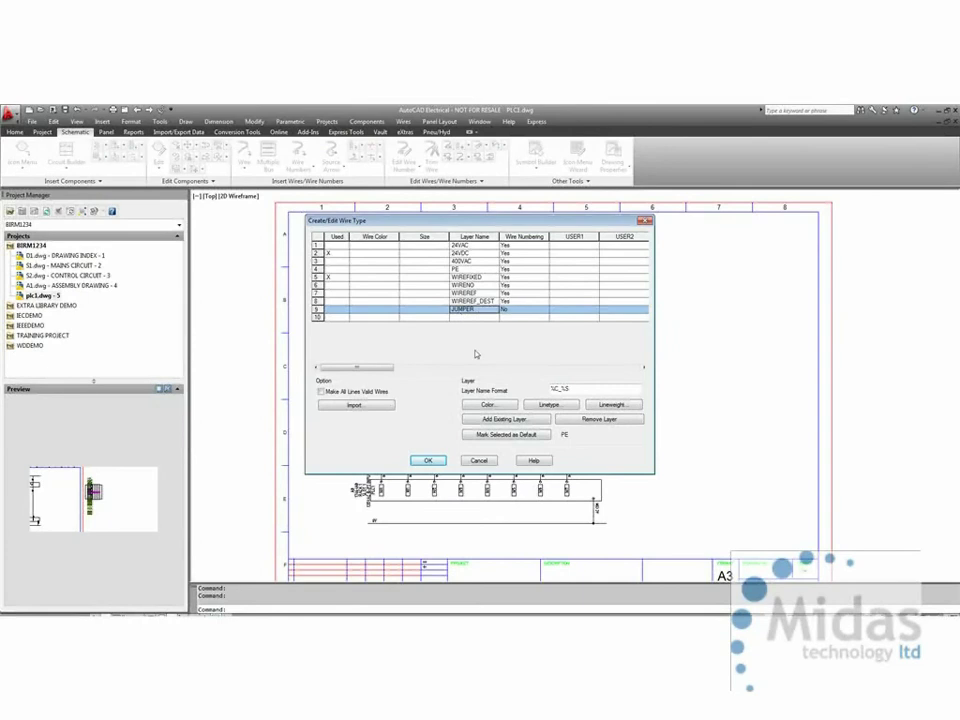
left_click(430, 460)
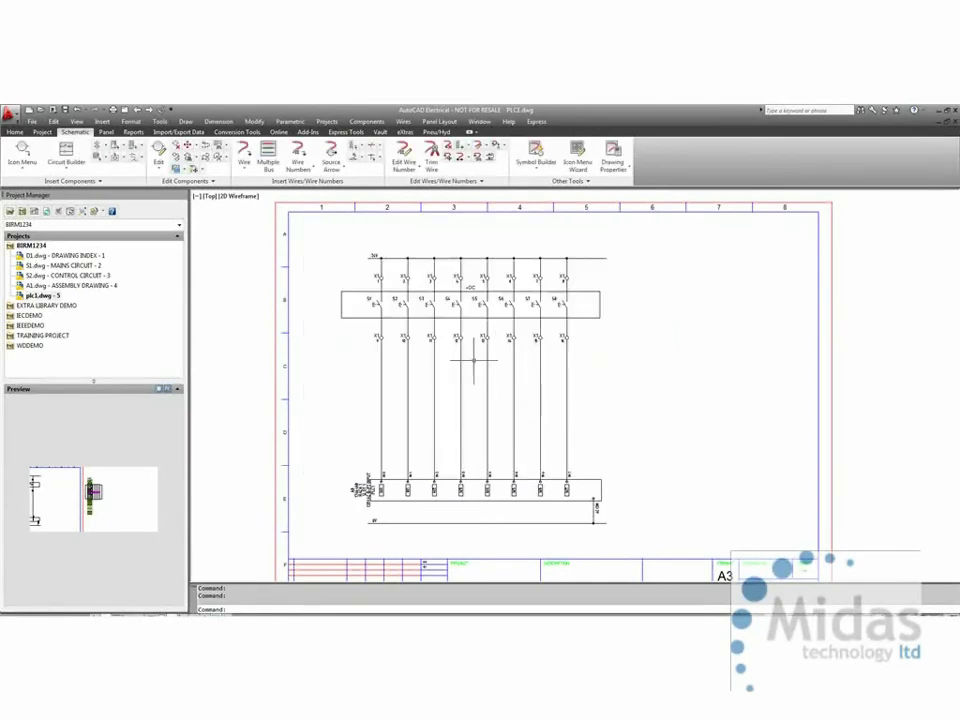
Trim the 24V wire segment between terminals 1 and 2 of strip X1.
scroll(389, 376, "up", 4)
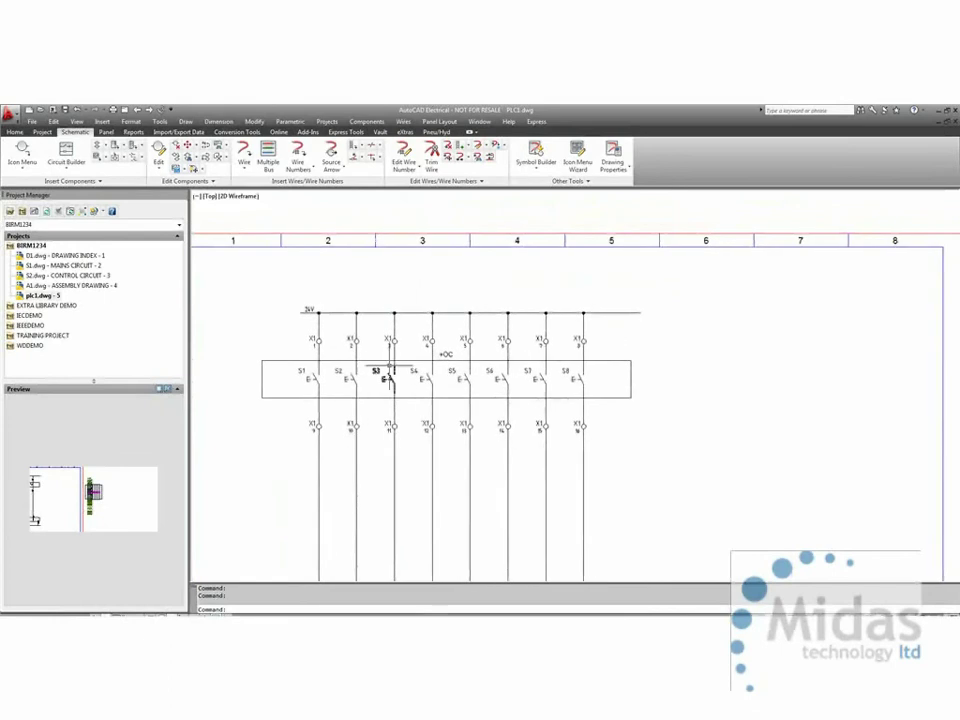
right_click(334, 313)
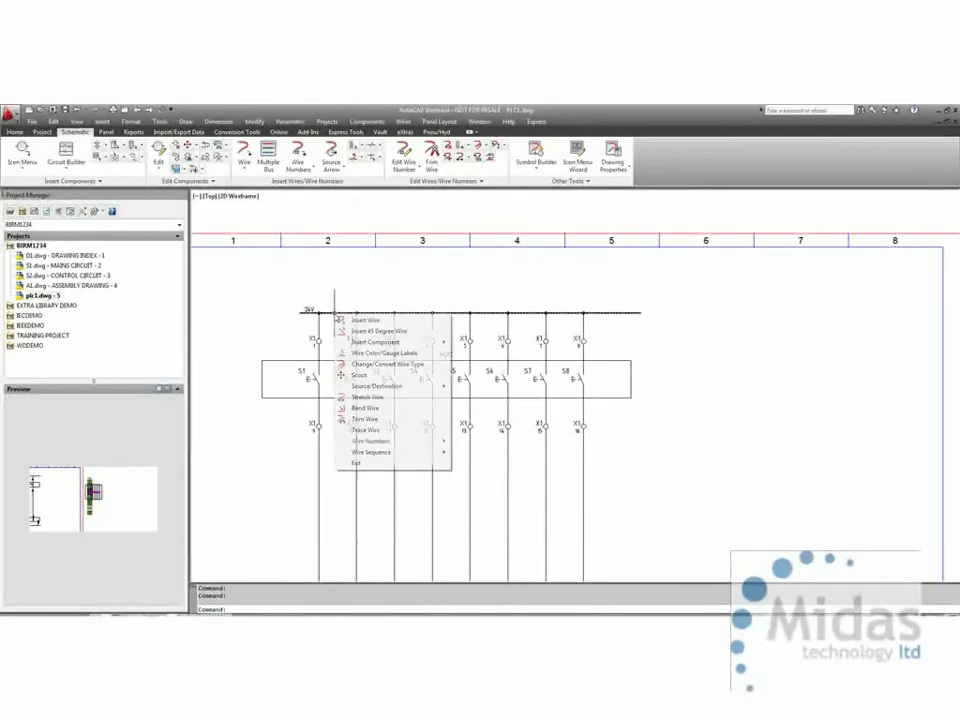
left_click(366, 419)
left_click(346, 313)
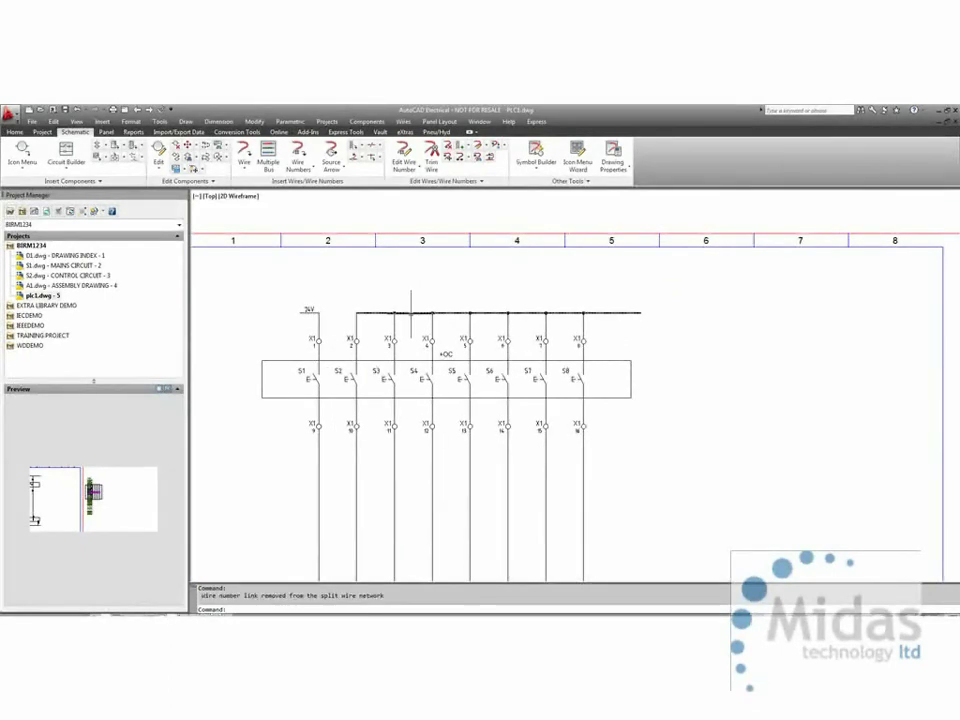
Change the wire network joining terminals 2 to 8 of strip X1 to the JUMPER wire type.
right_click(410, 313)
right_click(445, 363)
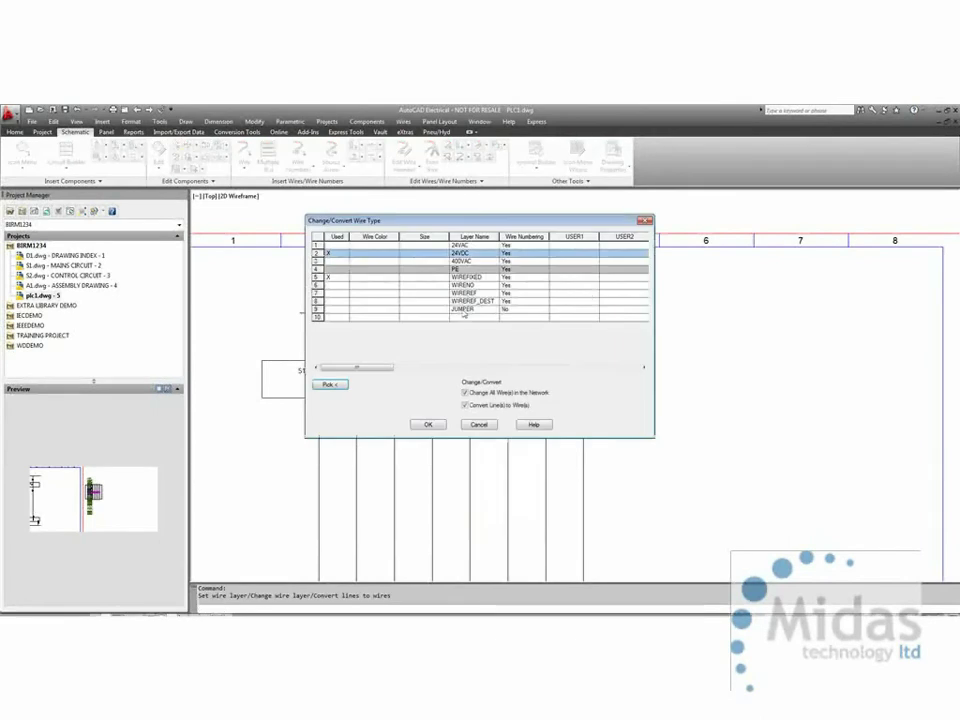
left_click(468, 309)
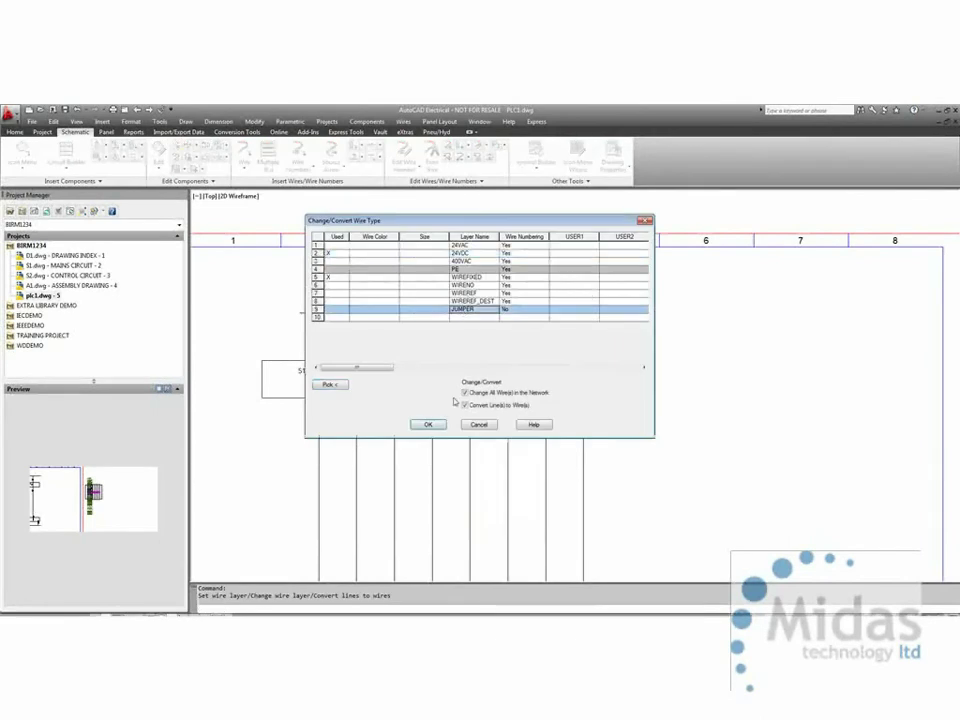
left_click(428, 424)
right_click(427, 340)
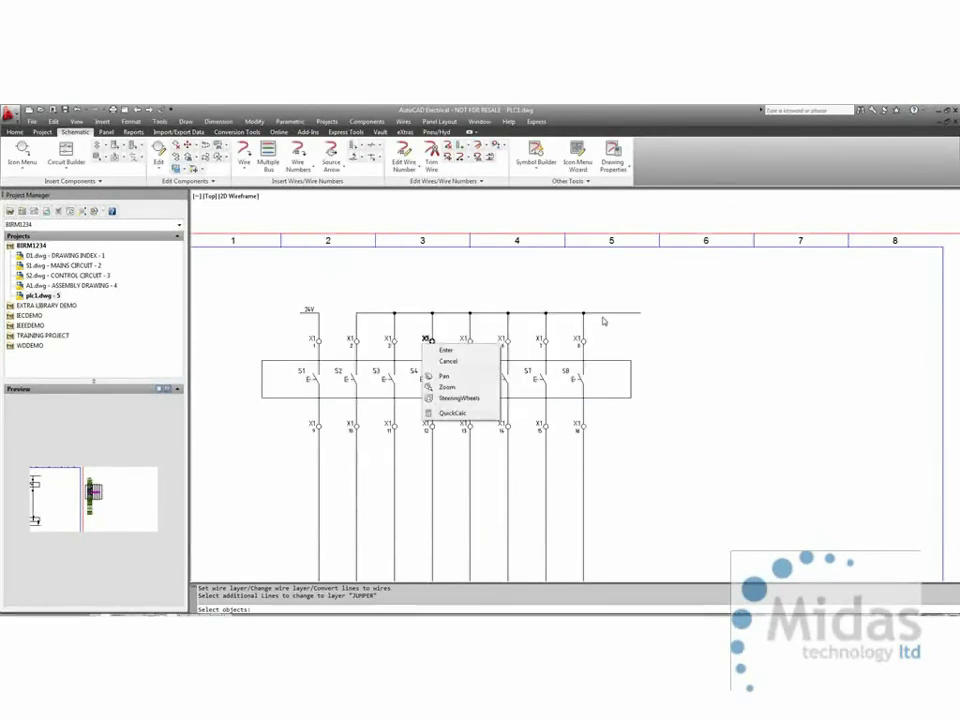
left_click(445, 350)
Trim the jumper wire's loose end beyond terminal 8 and scoot the horizontal wire down closer to the X1 terminals.
right_click(612, 313)
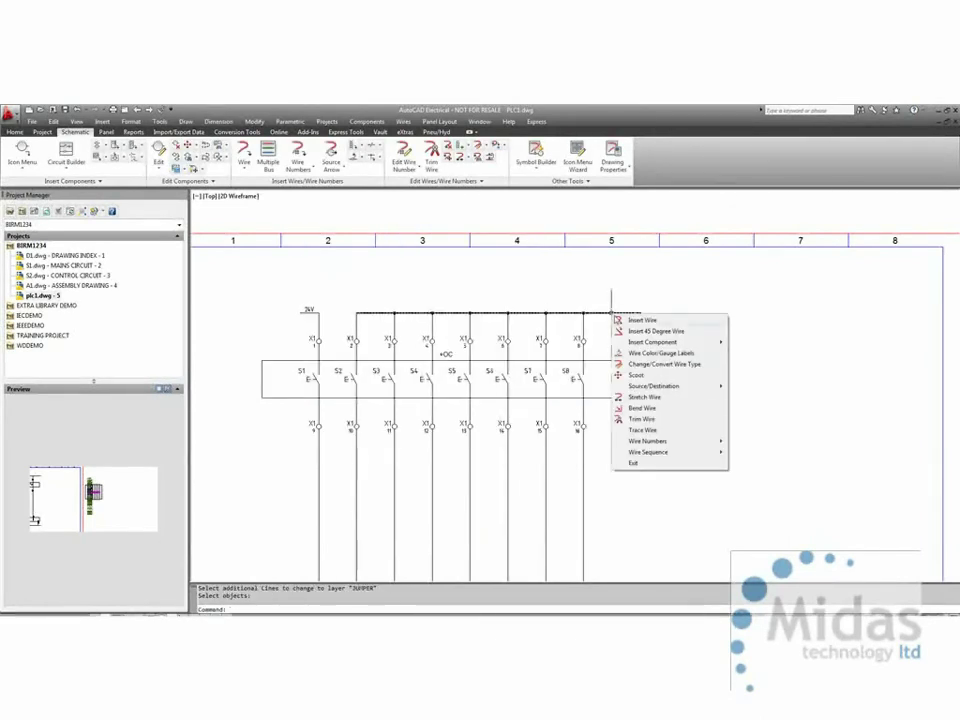
left_click(642, 419)
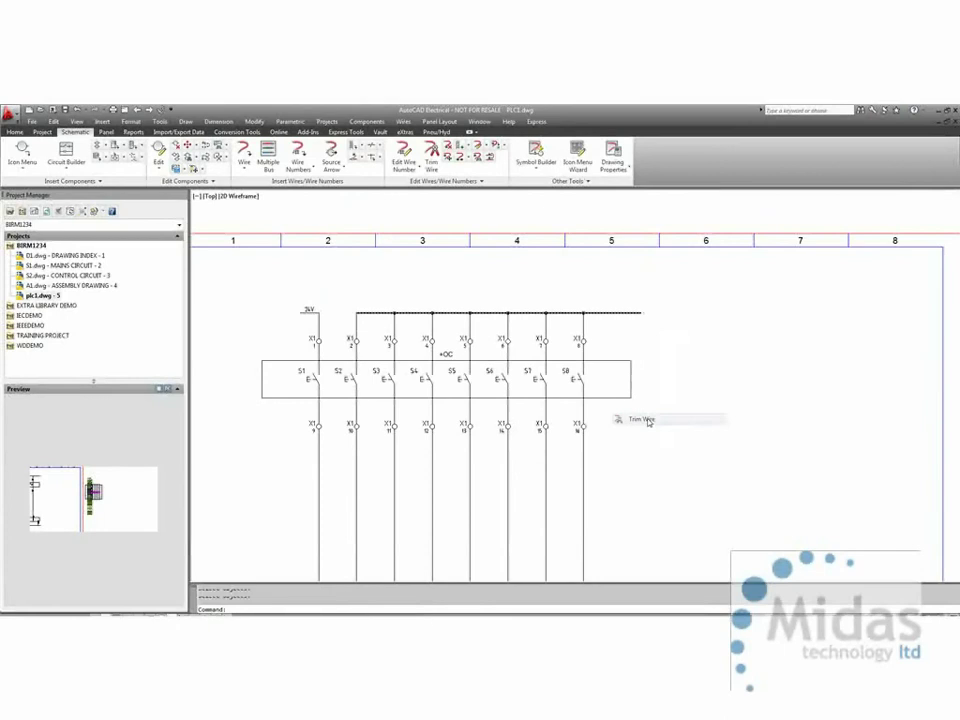
right_click(412, 313)
right_click(440, 375)
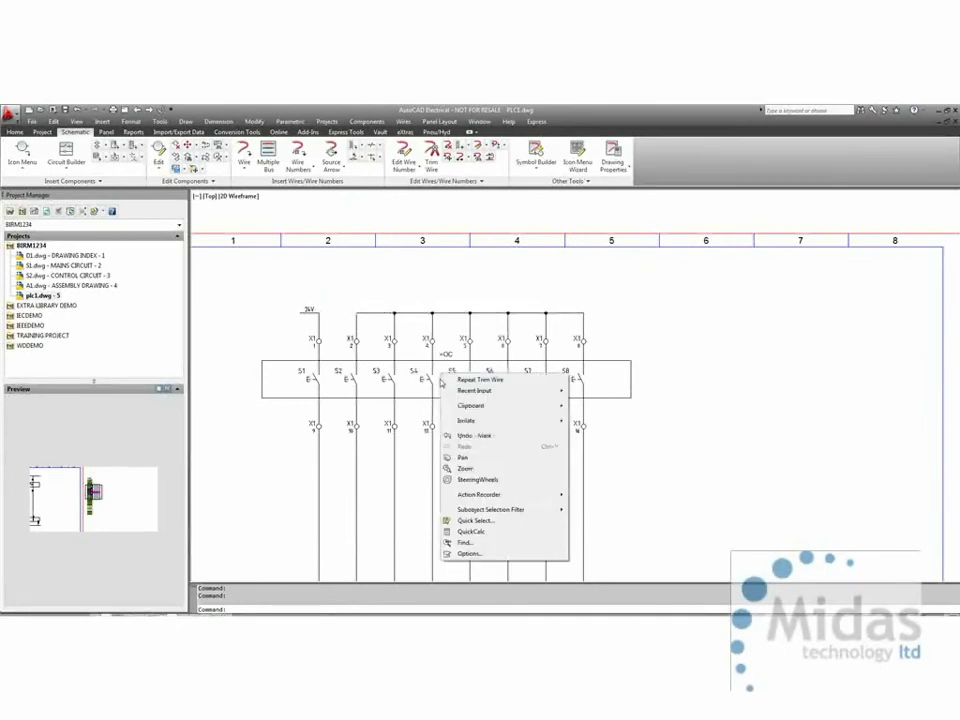
left_click(533, 285)
type("to")
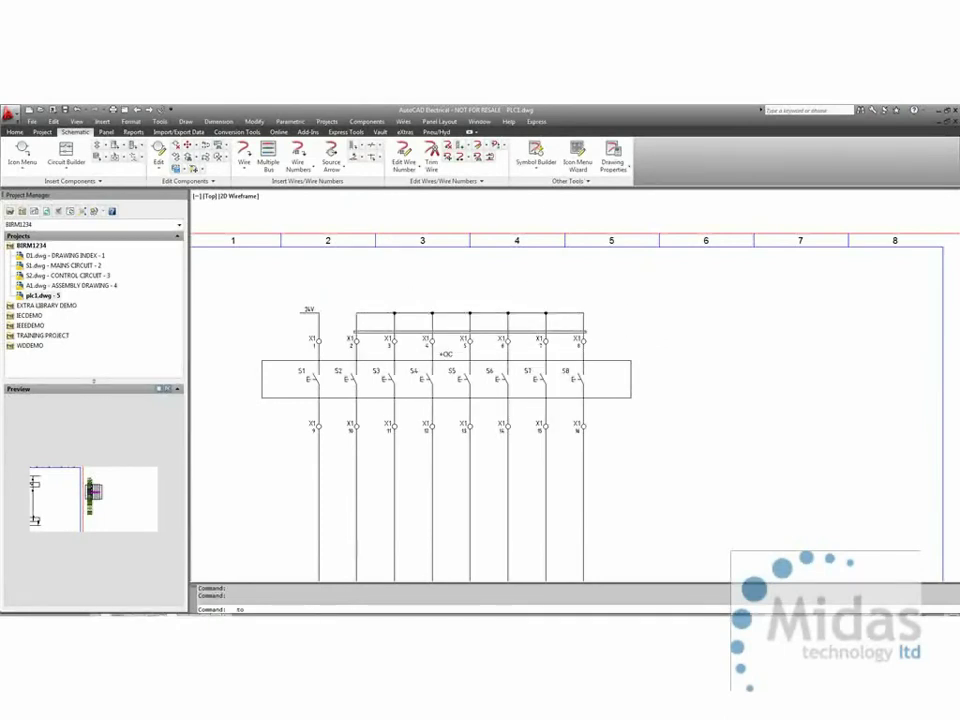
key("Return")
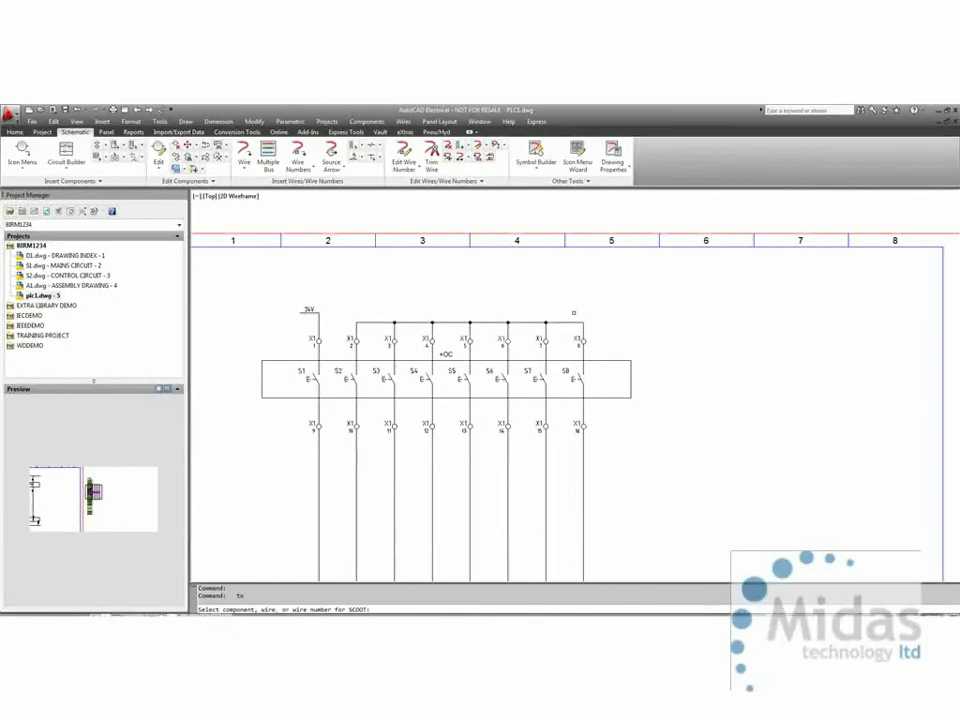
key("Escape")
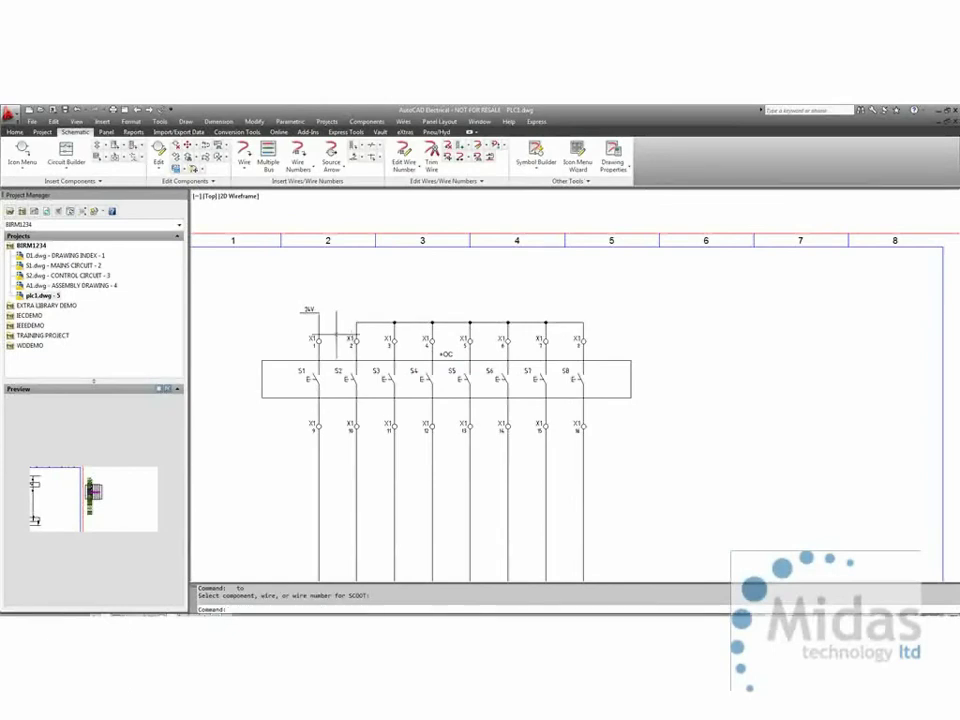
Insert a JUMPER wire from terminal 1 to the wire corner above terminal 2 with snap off, accepting the connection to the normal wire.
scroll(361, 308, "up", 2)
scroll(361, 308, "up", 2)
middle_click_drag(377, 302, 411, 279)
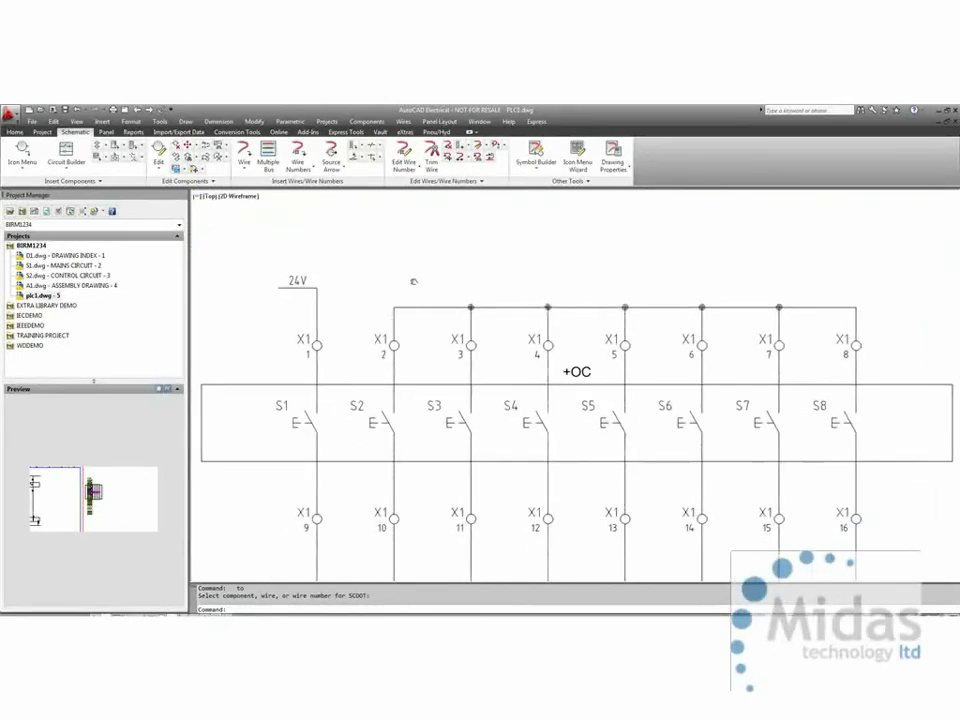
left_click(243, 153)
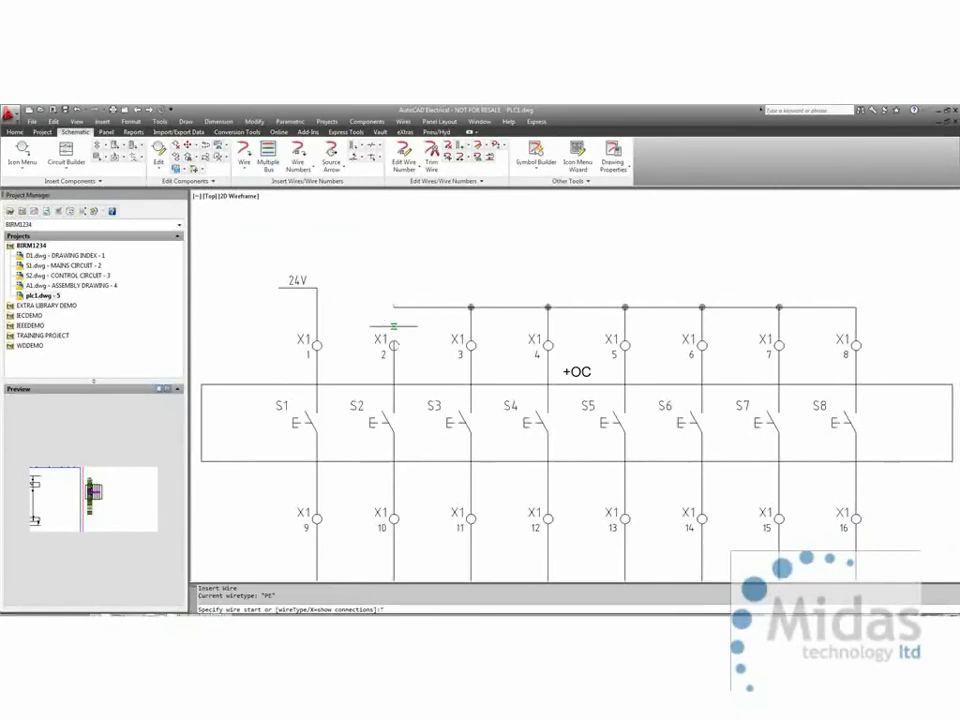
type("T")
key("Return")
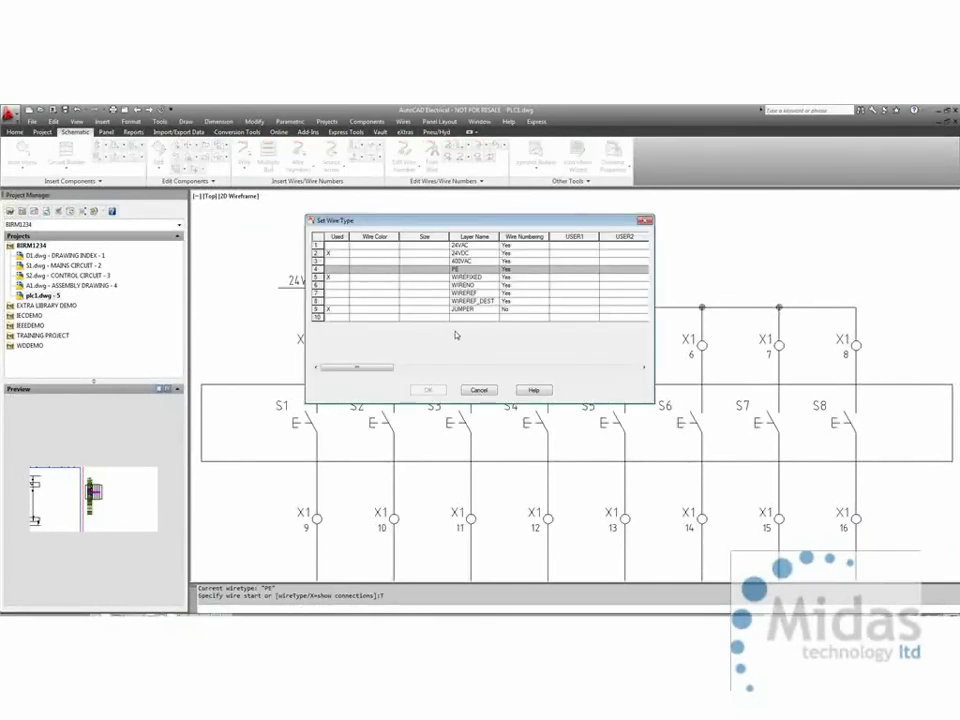
left_click(450, 309)
left_click(426, 389)
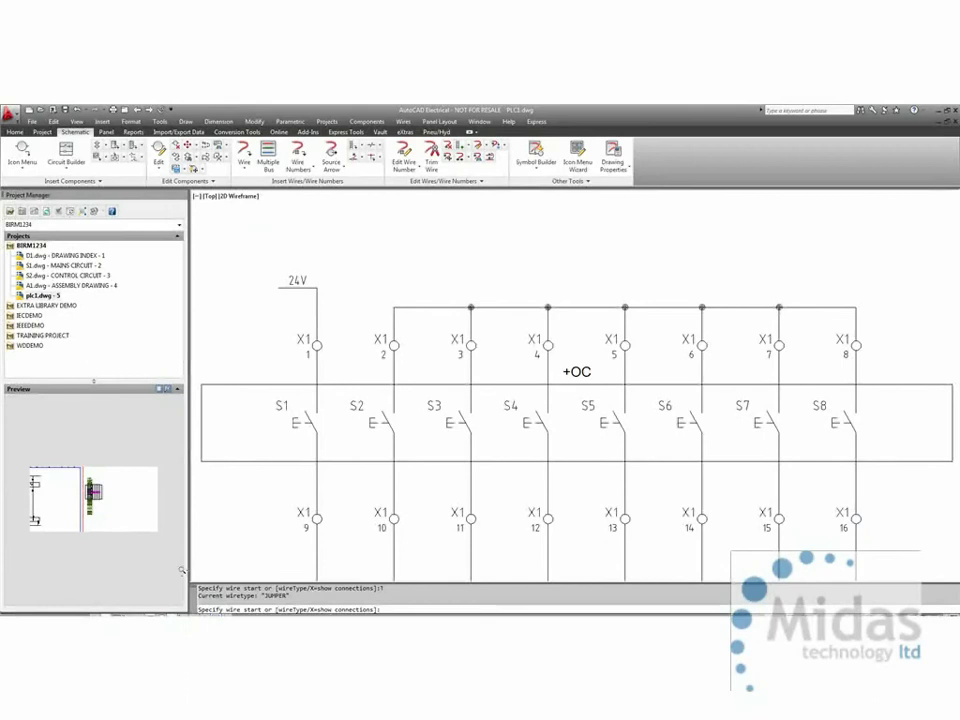
key("F9")
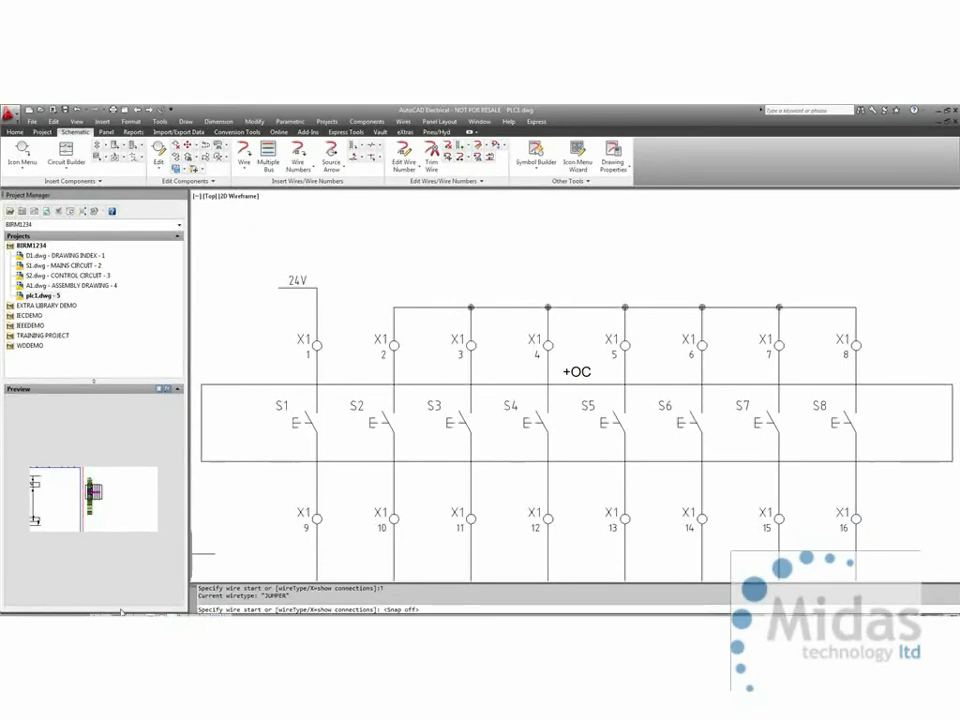
left_click(317, 345)
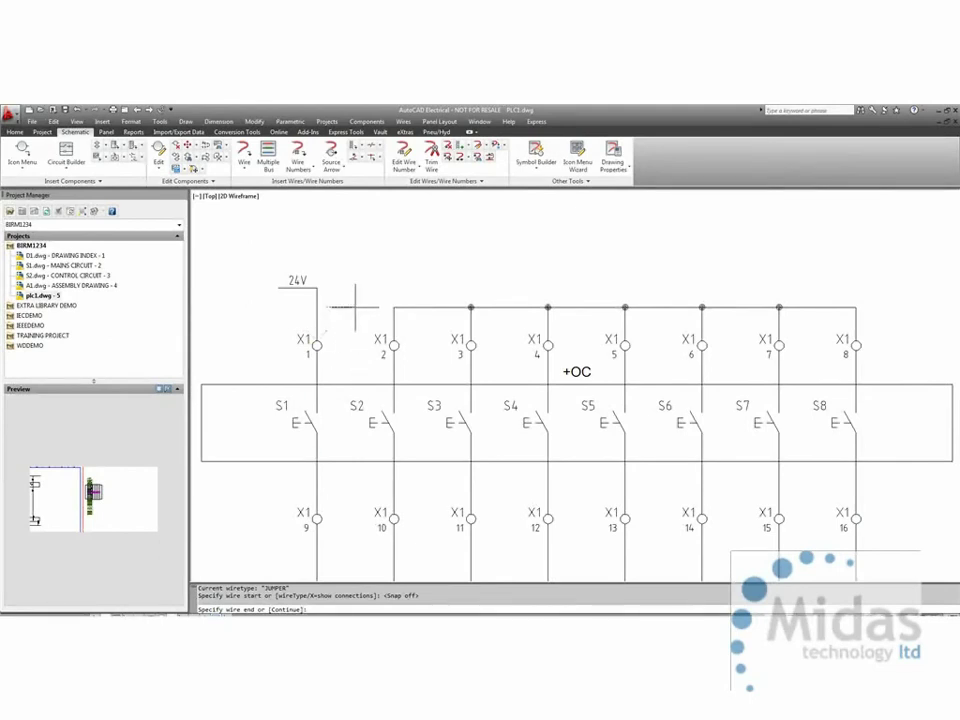
left_click(393, 306)
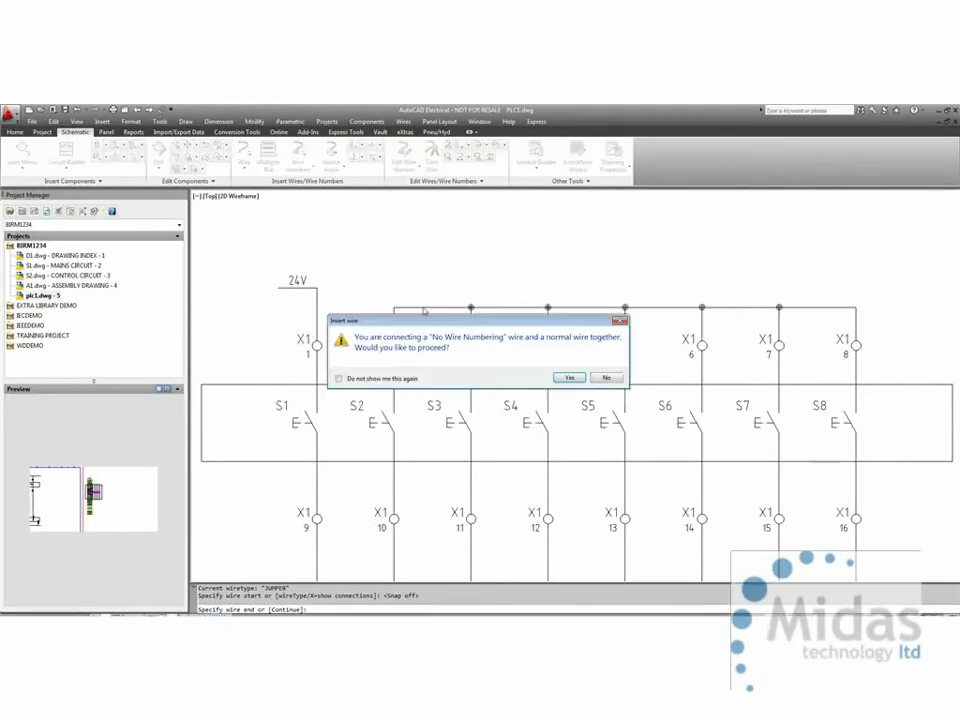
left_click(574, 378)
Save plc1.dwg and reopen terminal strip X1 of installation MC, location CP, in the Terminal Strip Editor.
scroll(340, 325, "down", 3)
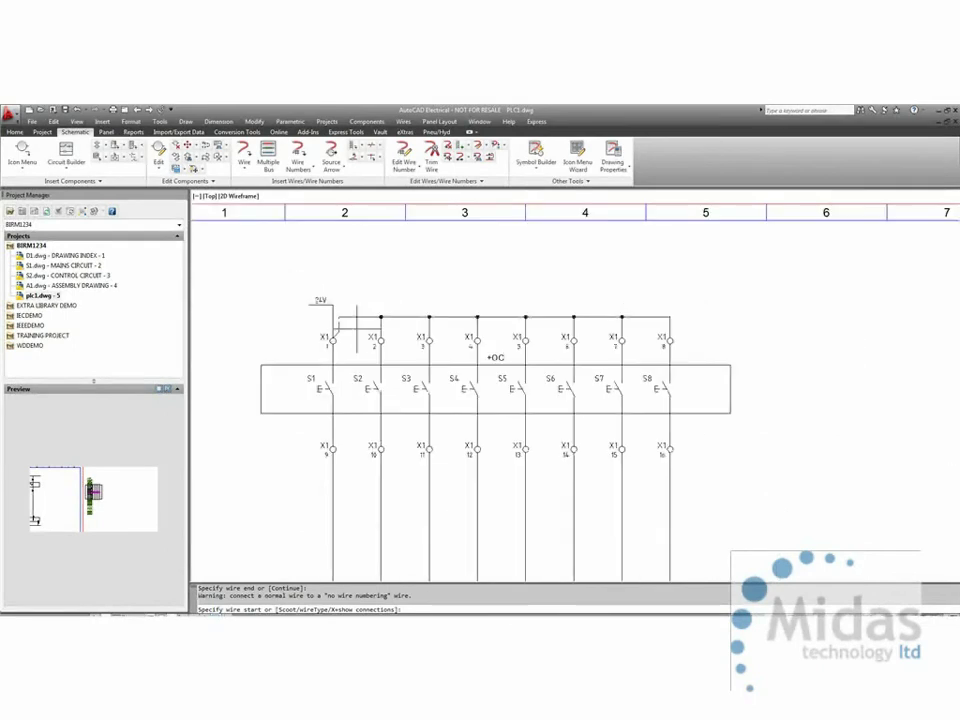
middle_click_drag(358, 330, 353, 317)
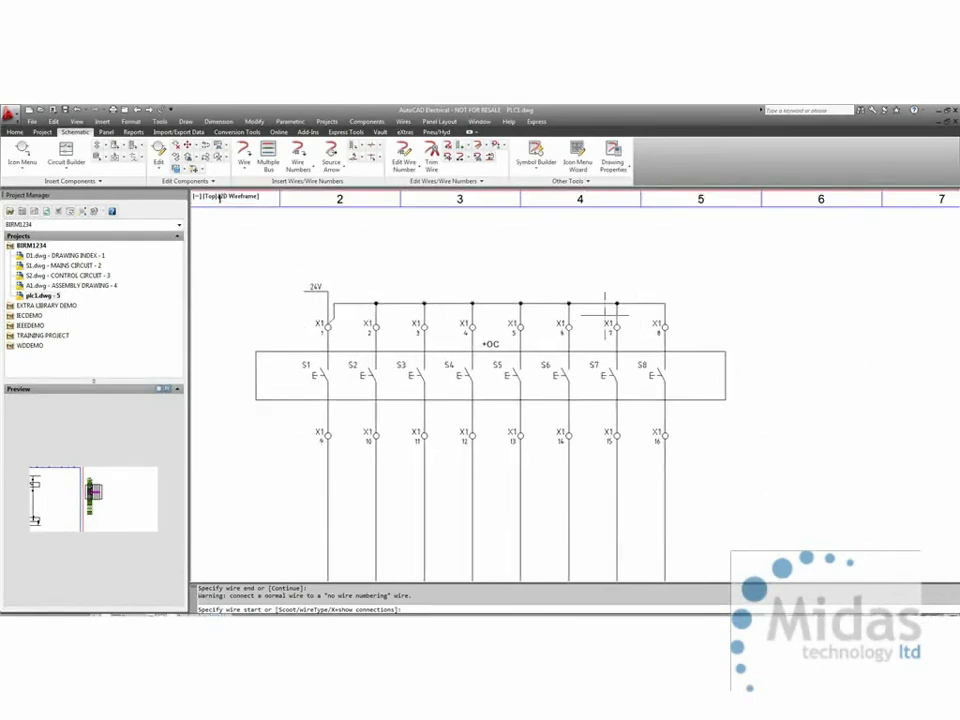
scroll(402, 341, "down", 1)
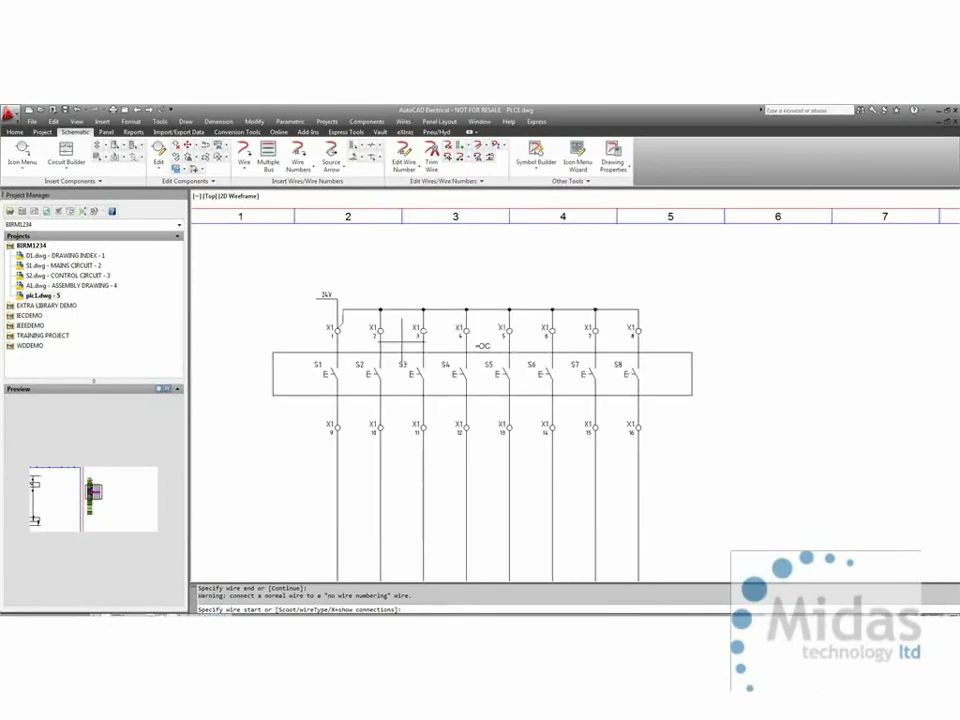
middle_click_drag(402, 341, 385, 279)
middle_click(728, 407)
middle_click(728, 407)
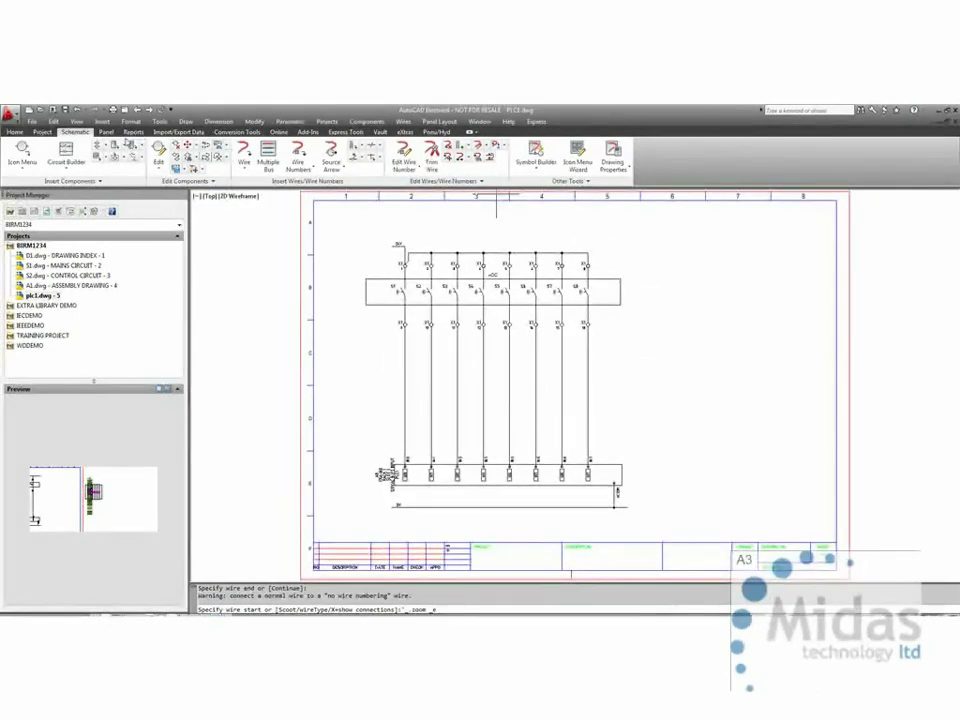
left_click(64, 109)
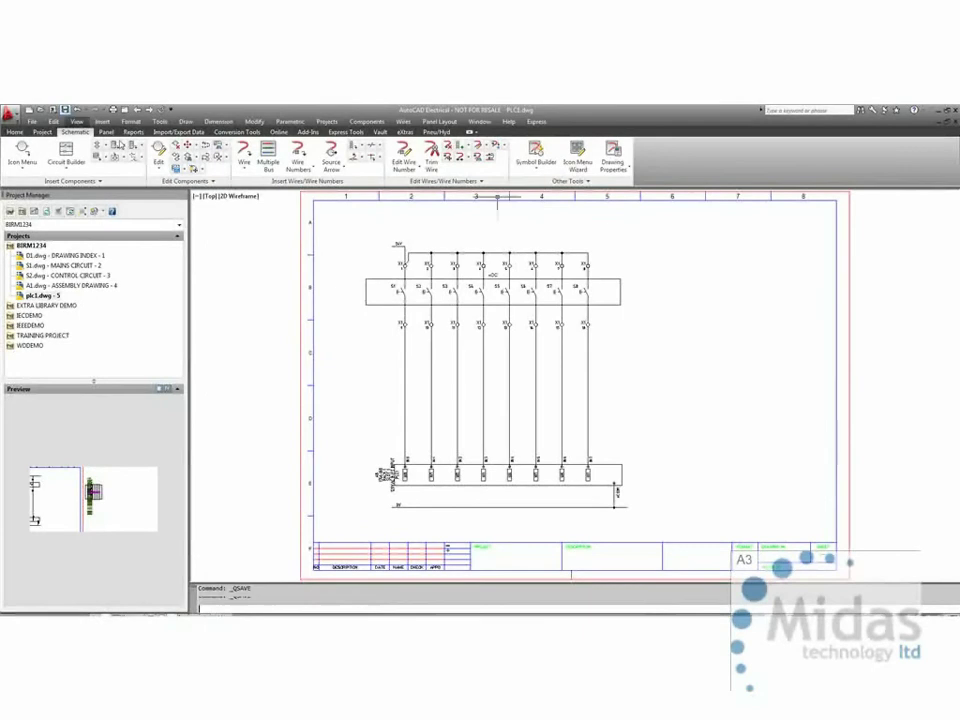
left_click(133, 132)
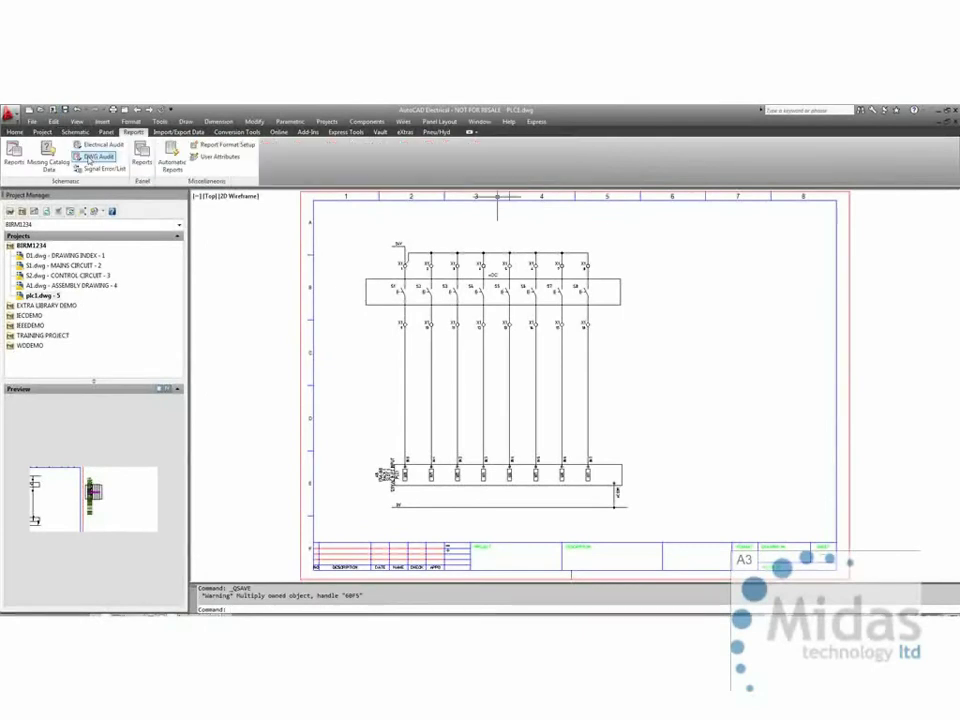
left_click(106, 132)
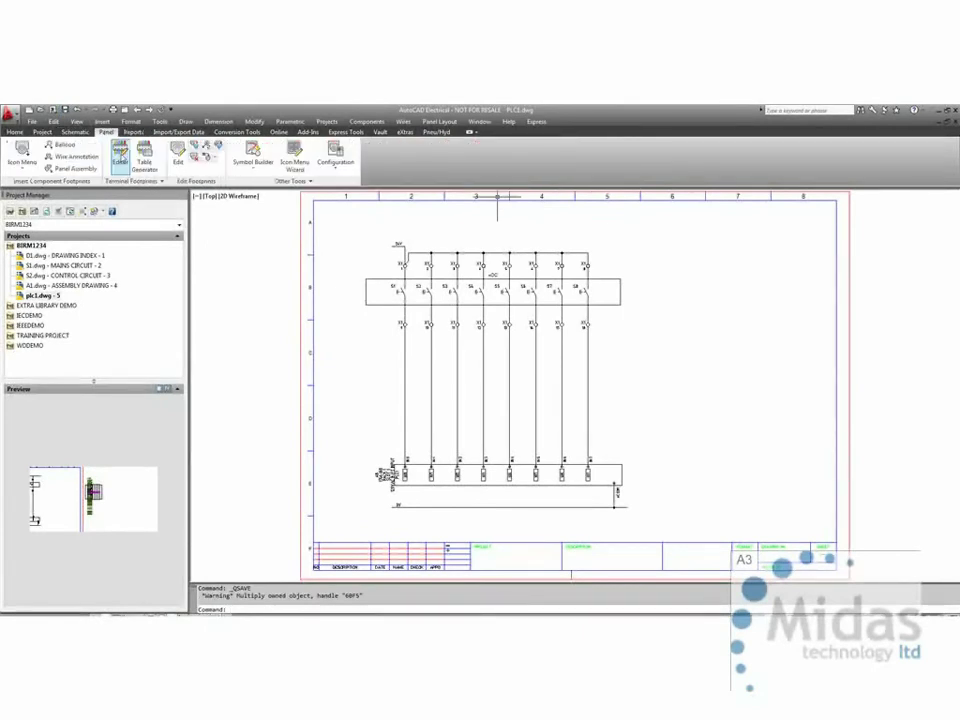
left_click(120, 155)
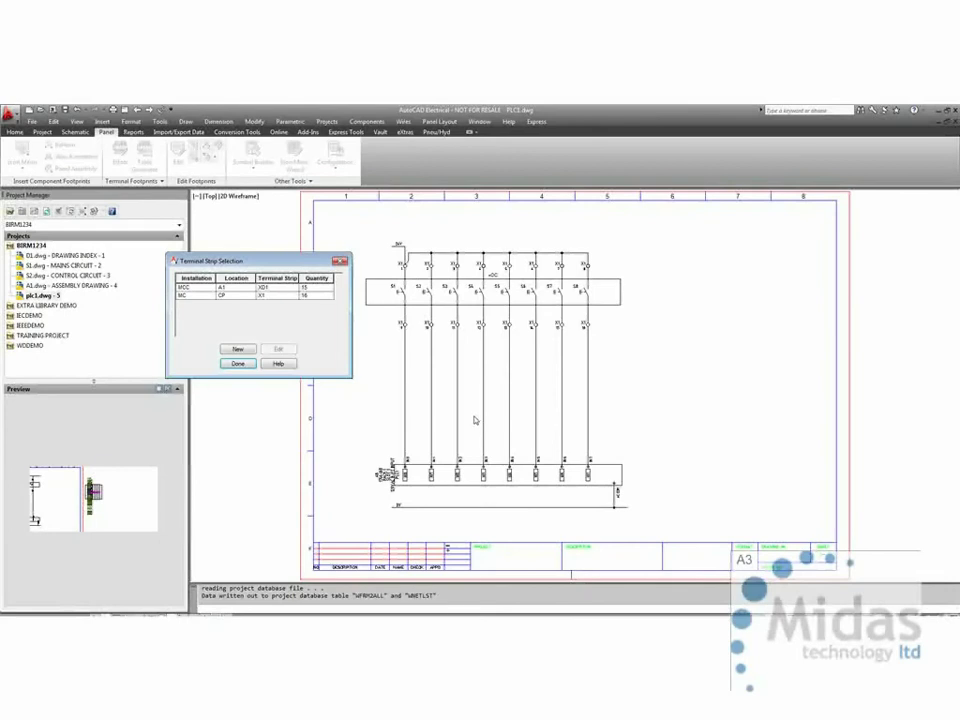
left_click(288, 297)
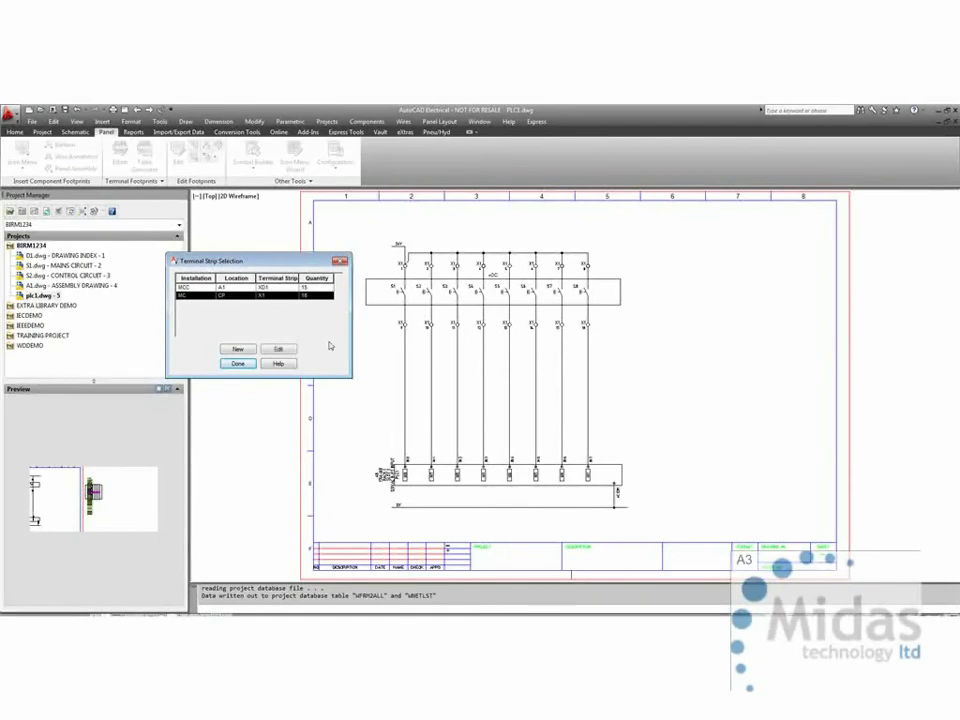
left_click(278, 349)
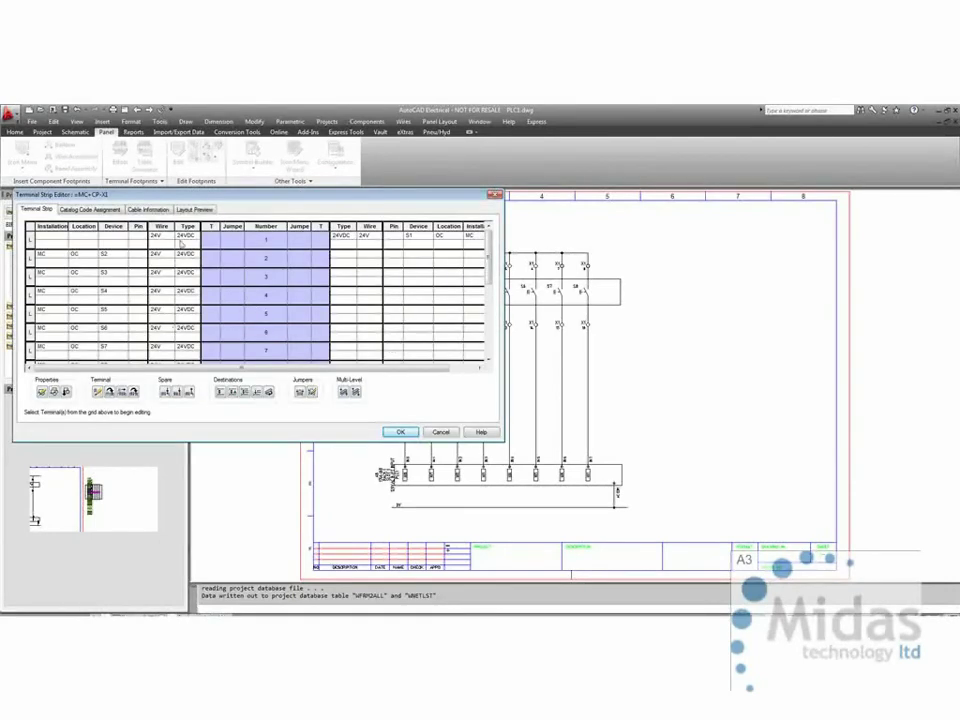
Assign a jumper across terminals 1 to 8 of strip X1 and show the strip's layout preview.
mouse_move(491, 270)
left_mouse_down()
mouse_move(489, 312)
mouse_move(494, 261)
left_mouse_up()
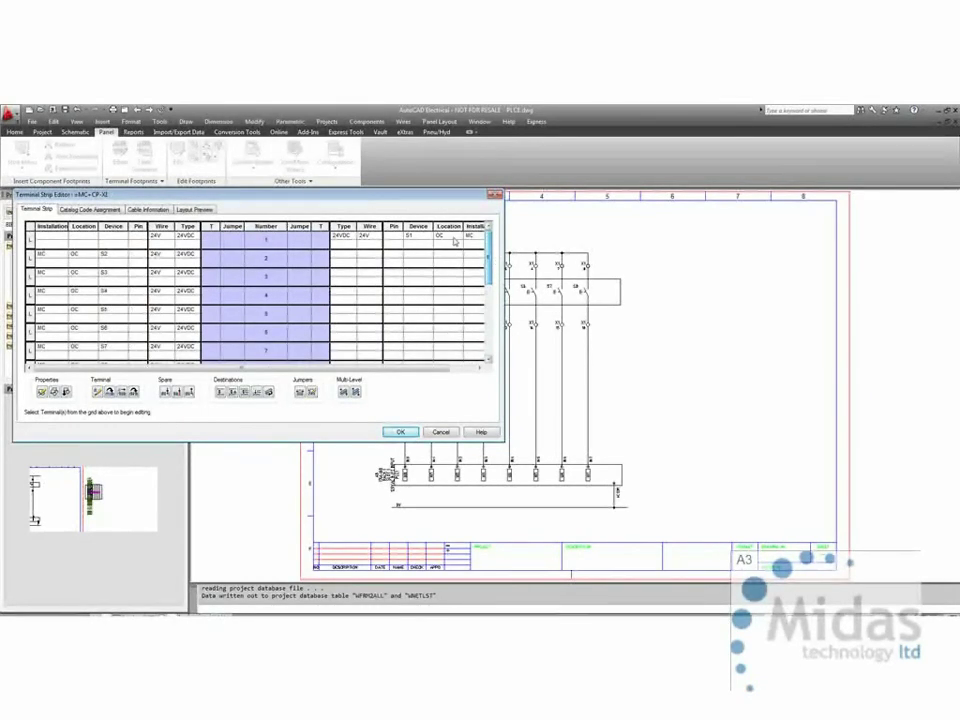
left_click_drag(378, 198, 614, 270)
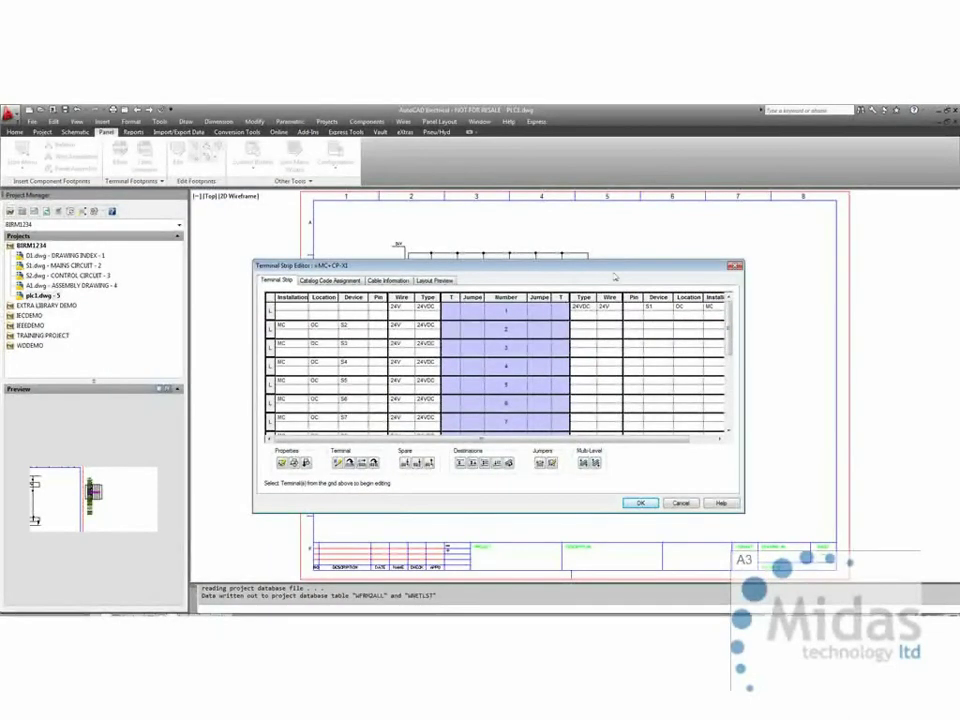
left_click(506, 312)
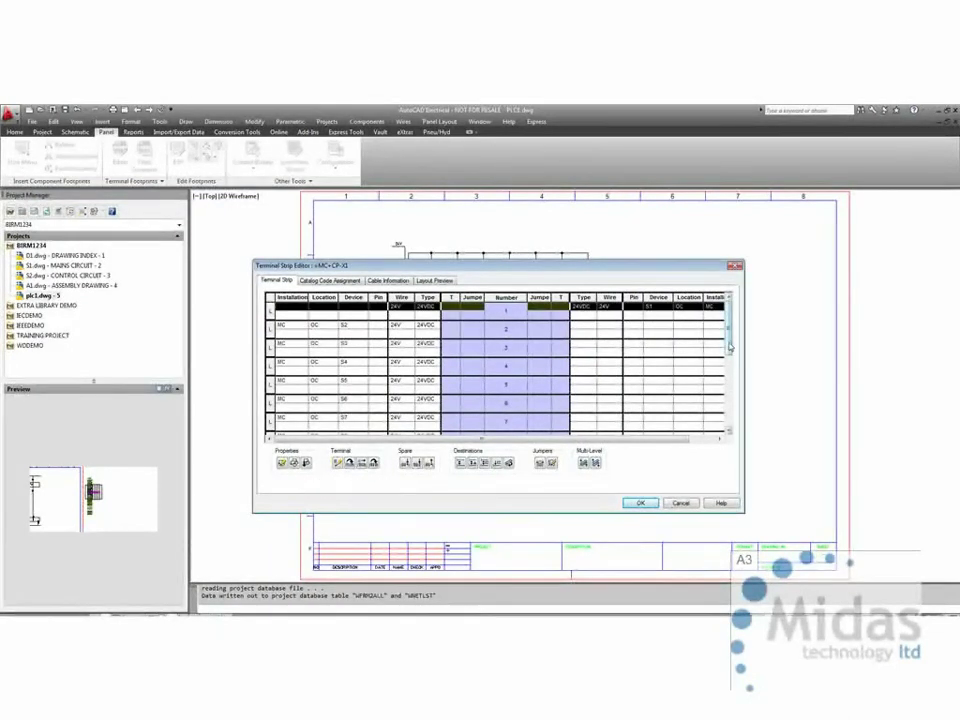
left_click_drag(730, 349, 730, 369)
left_click(534, 396, "shift")
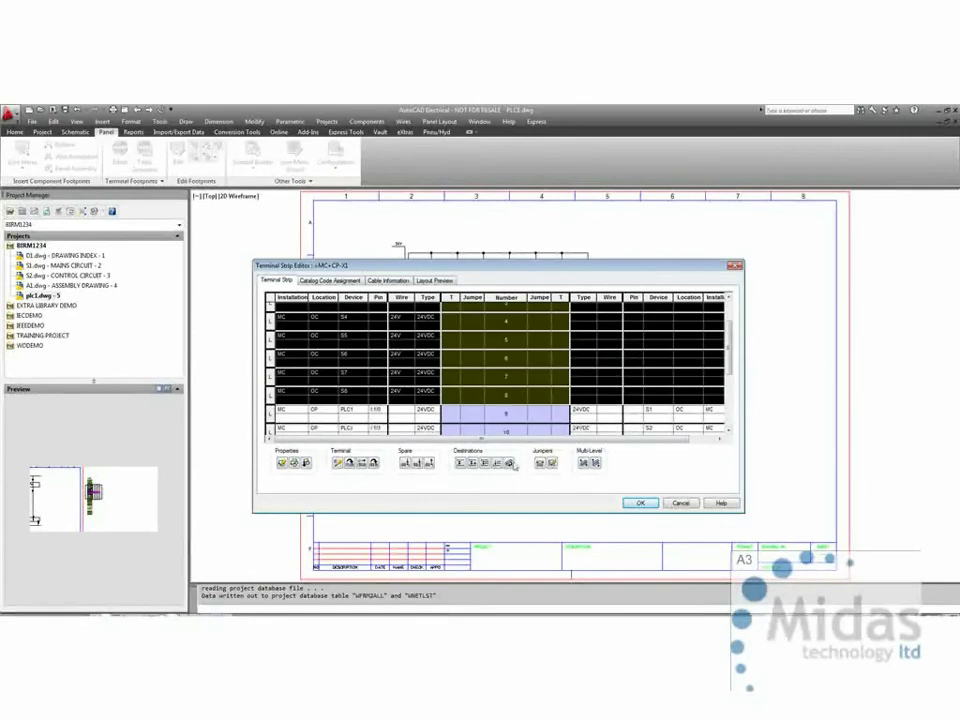
left_click(541, 465)
left_click(463, 456)
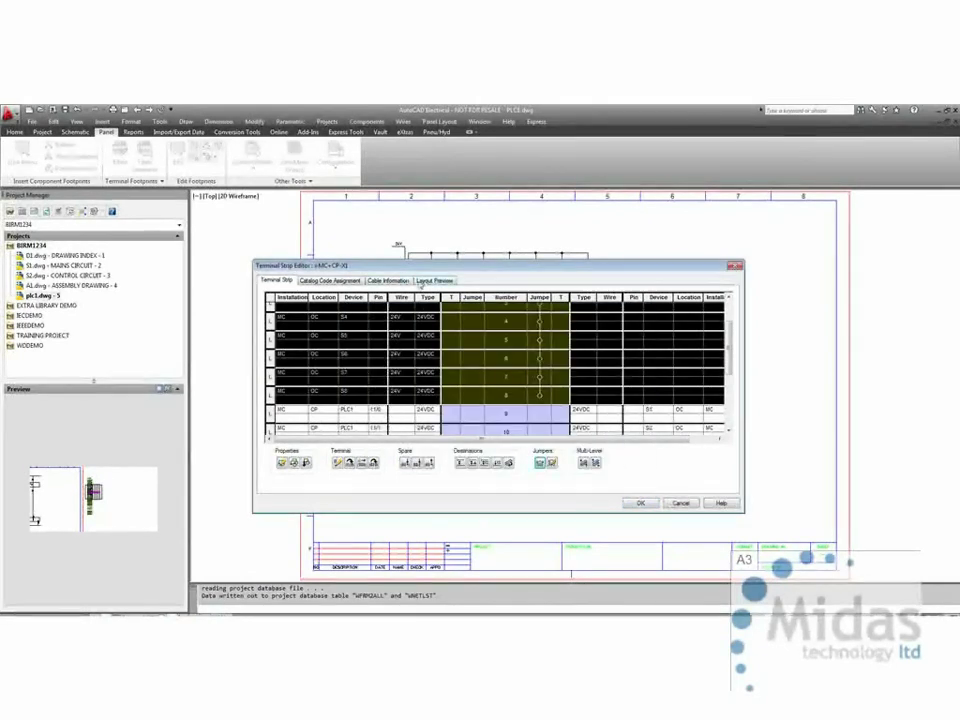
left_click(435, 280)
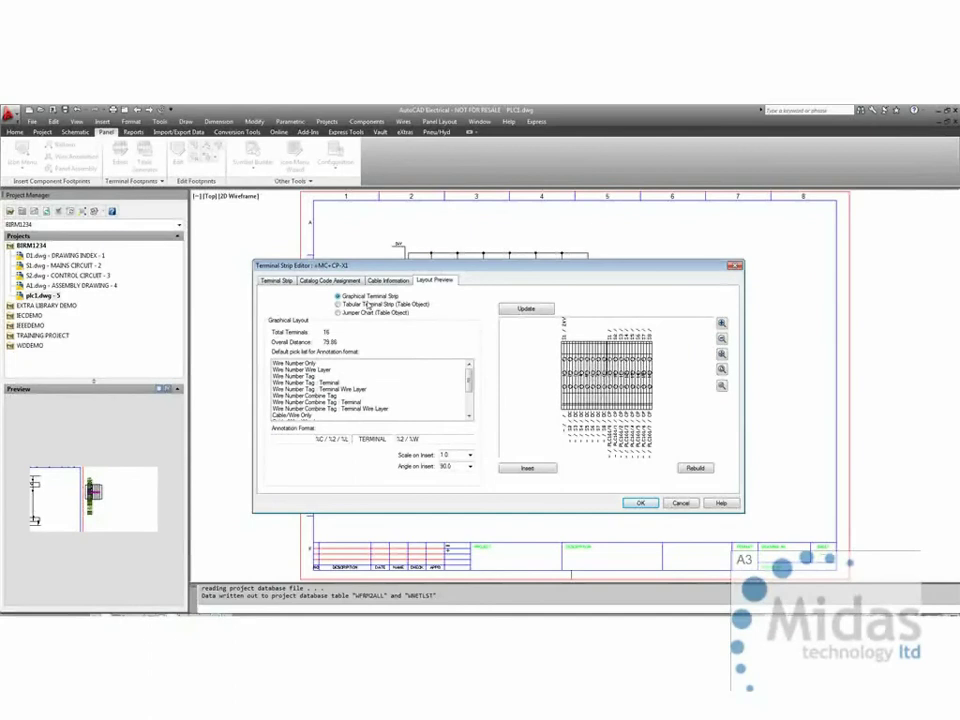
Insert strip X1's graphical terminal strip layout beside the schematic, in the sheet's upper right area.
left_click(527, 468)
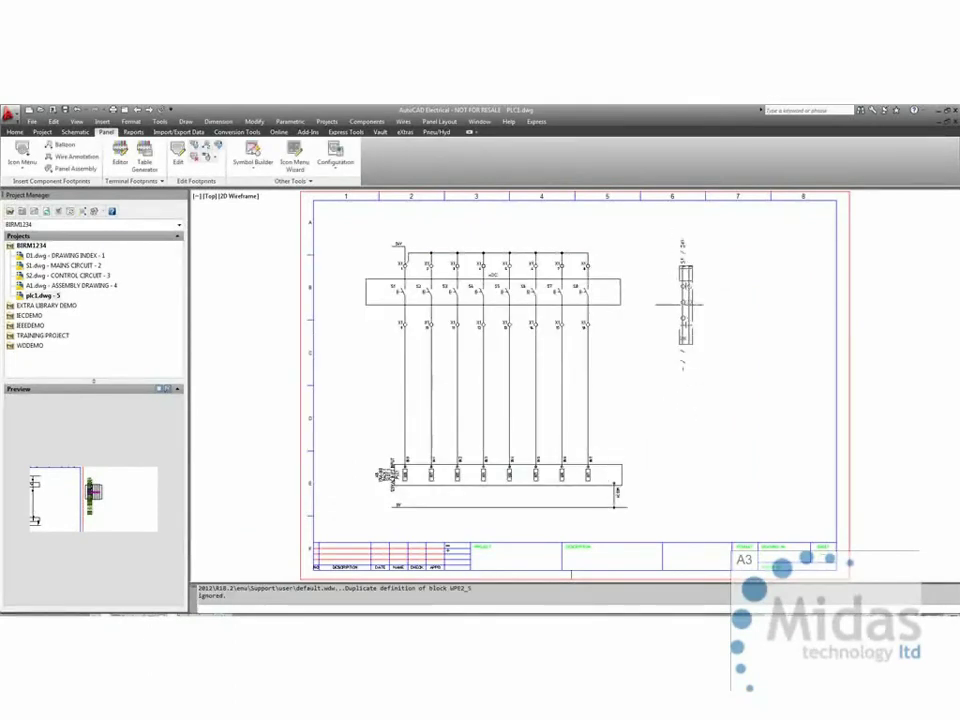
left_click(669, 298)
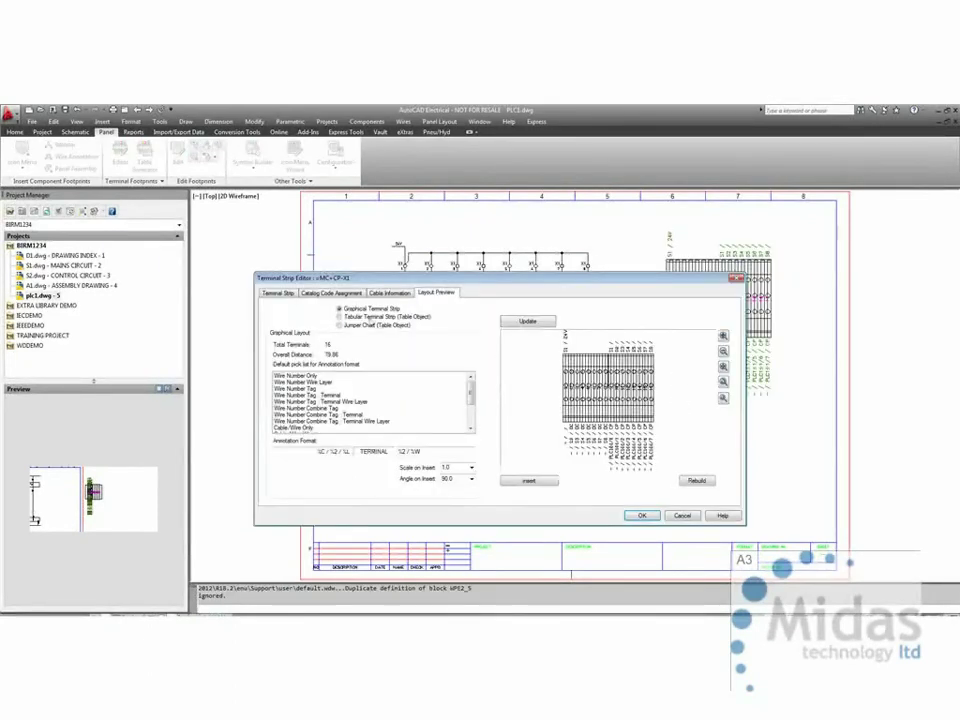
Insert a jumper chart for strip X1 below its graphical layout, using the ACE-METRIC table style and a 90-degree insertion angle.
left_click(345, 326)
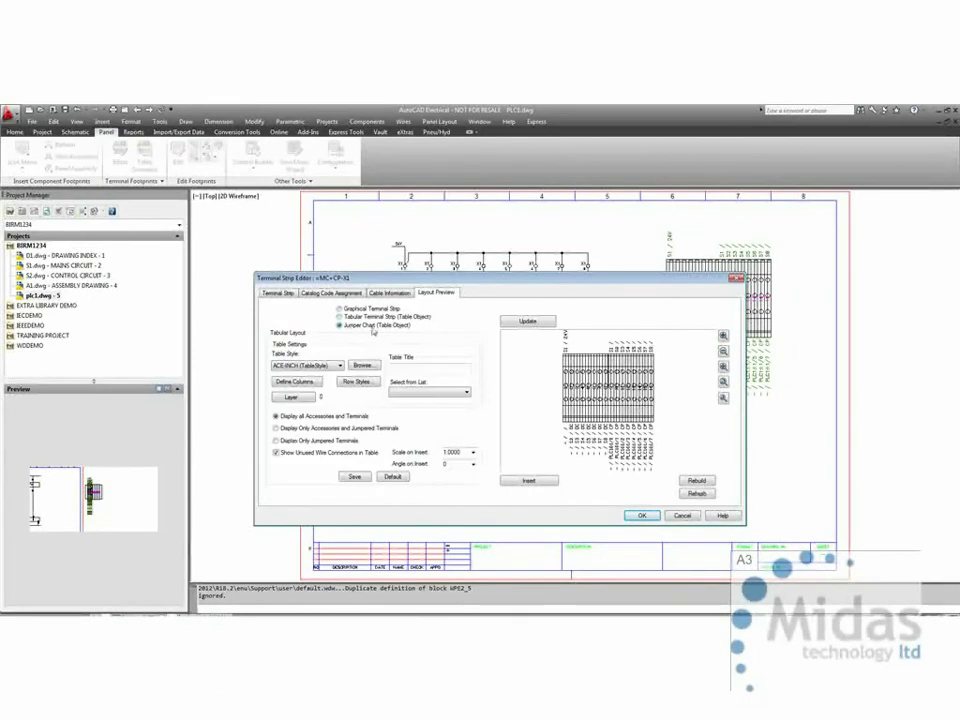
left_click(341, 367)
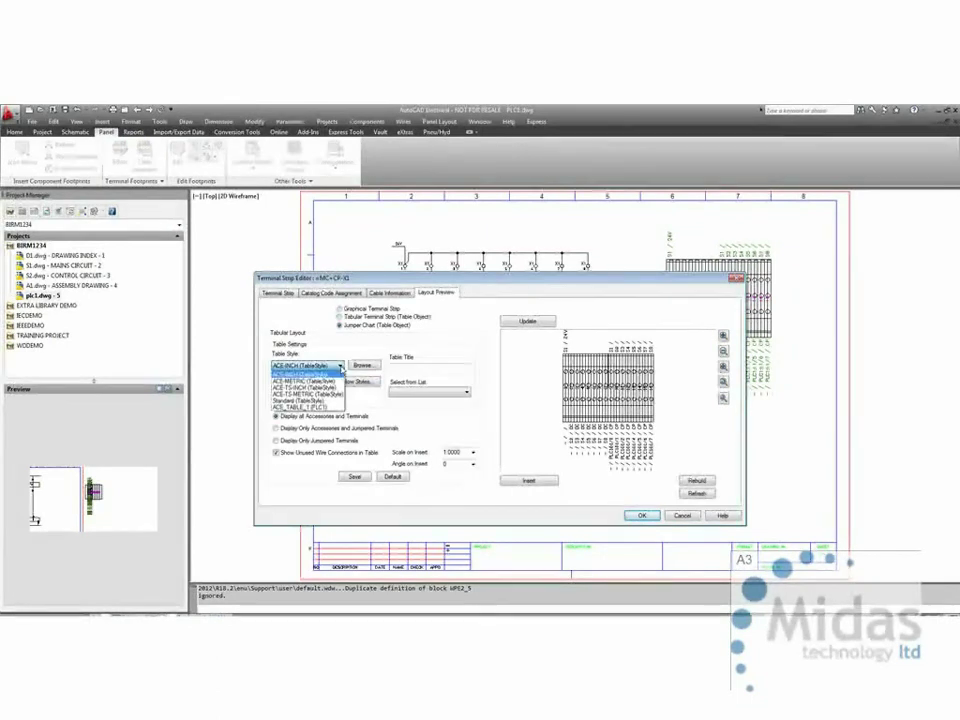
left_click(324, 381)
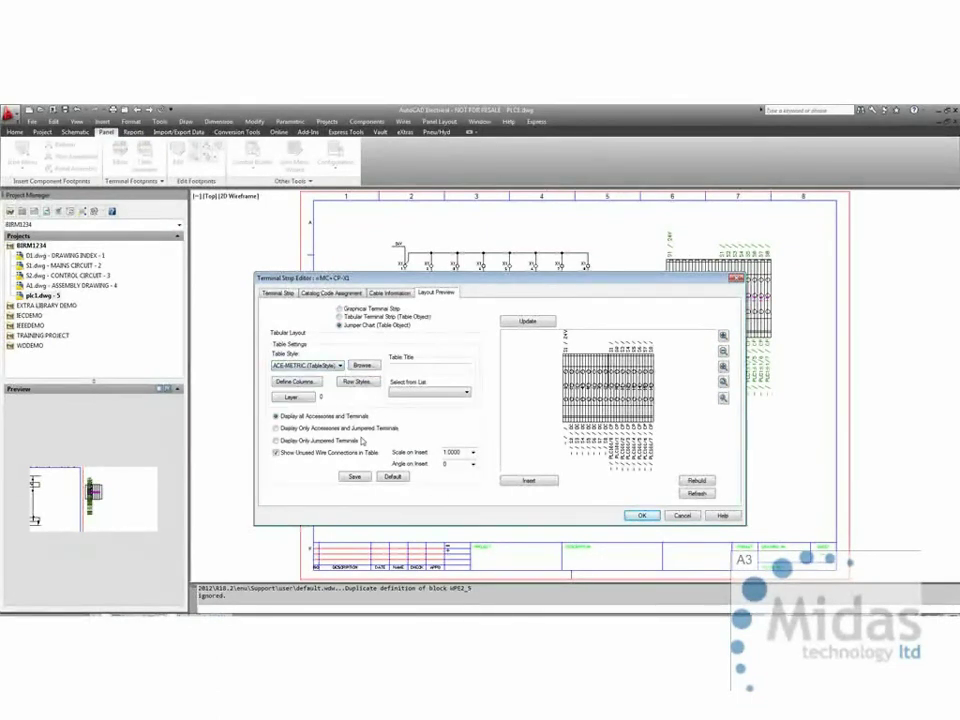
left_click(473, 465)
left_click(457, 484)
left_click(527, 321)
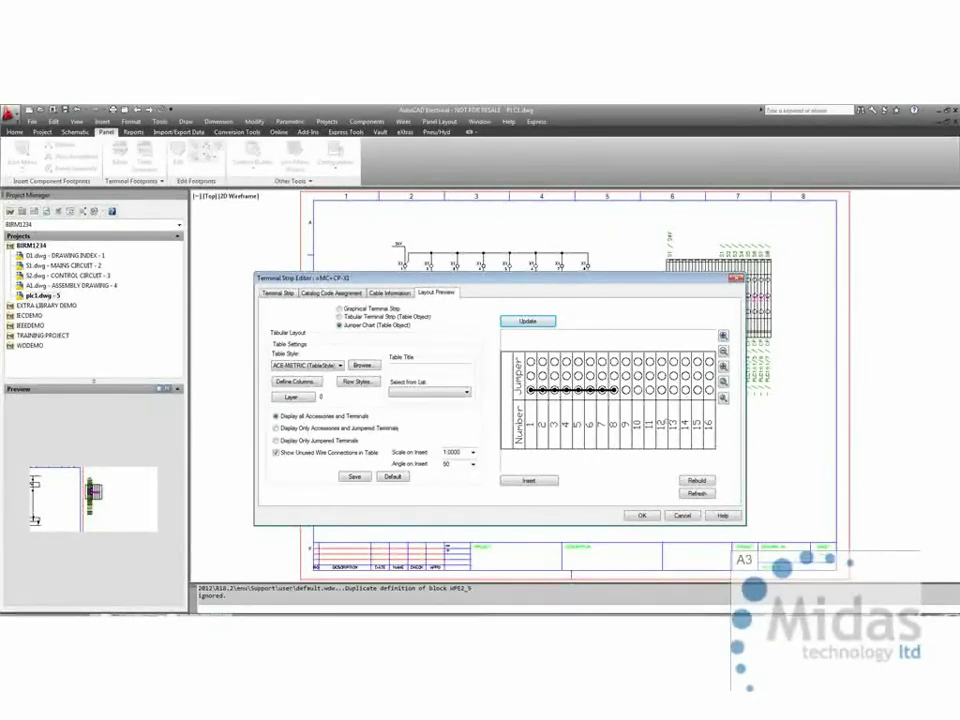
left_click(545, 482)
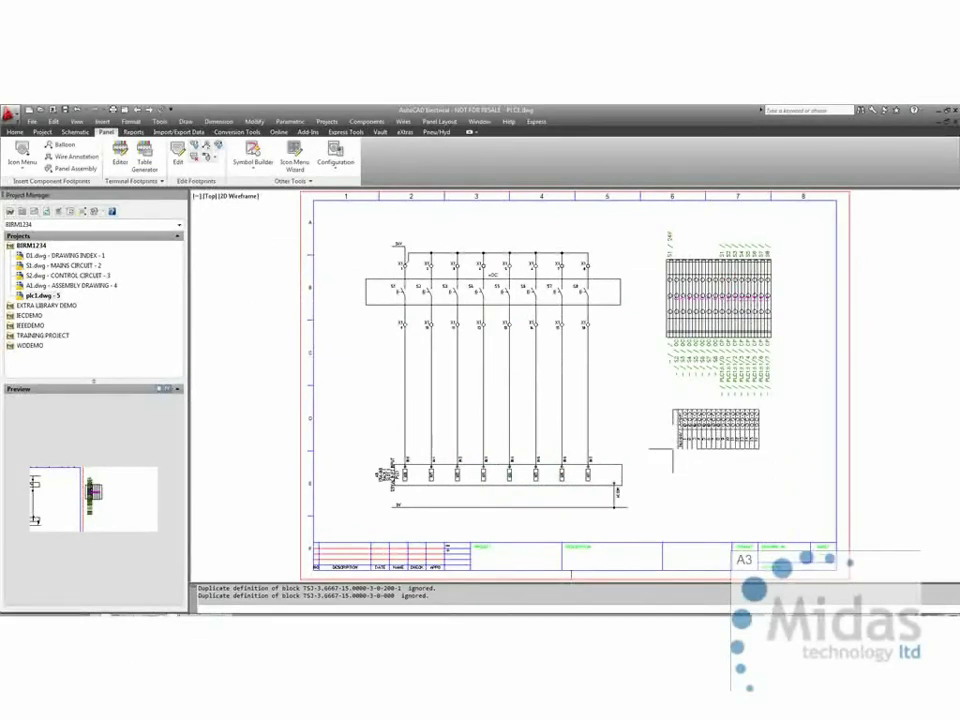
left_click(672, 450)
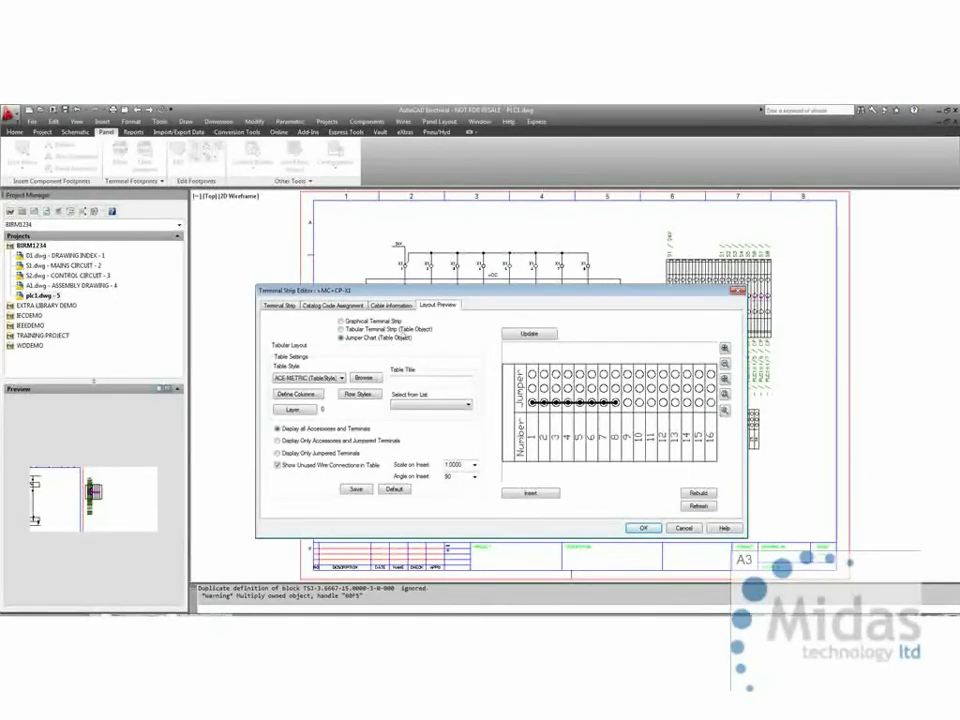
Review the tabular terminal strip's settings and data fields for X1, and examine the terminal, wire, pin, device and jumper columns in its updated preview.
left_click(348, 329)
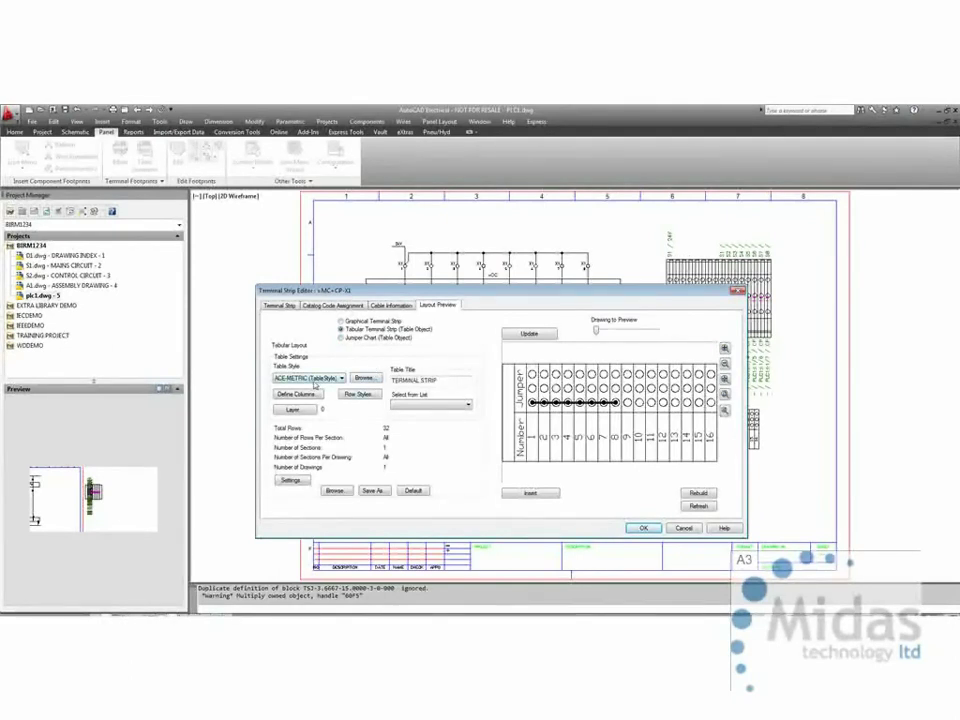
left_click(288, 480)
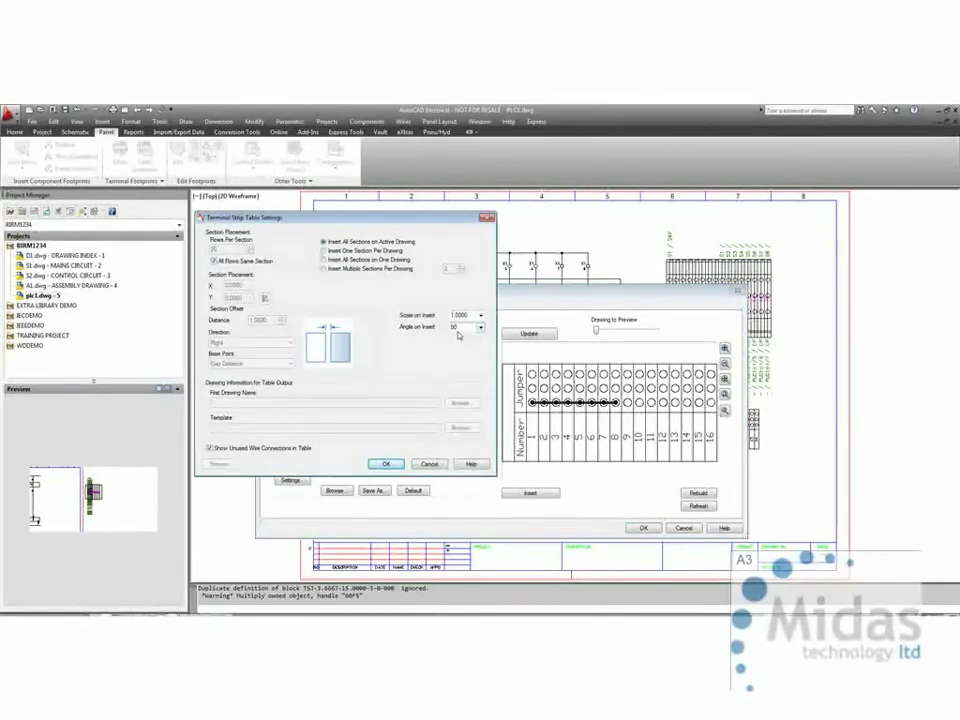
left_click(386, 465)
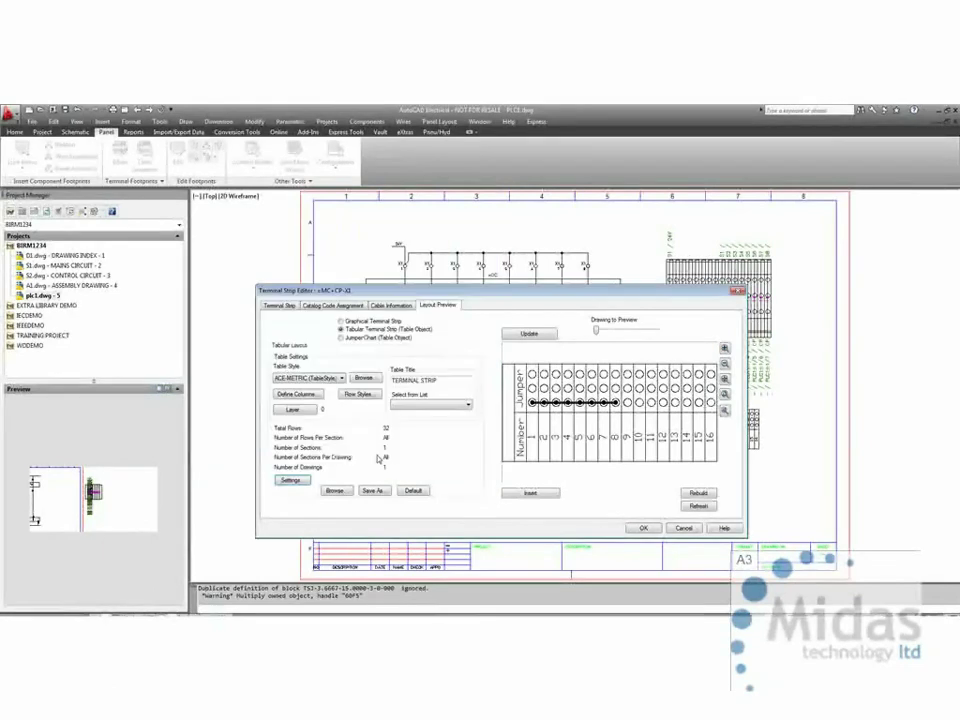
left_click(303, 395)
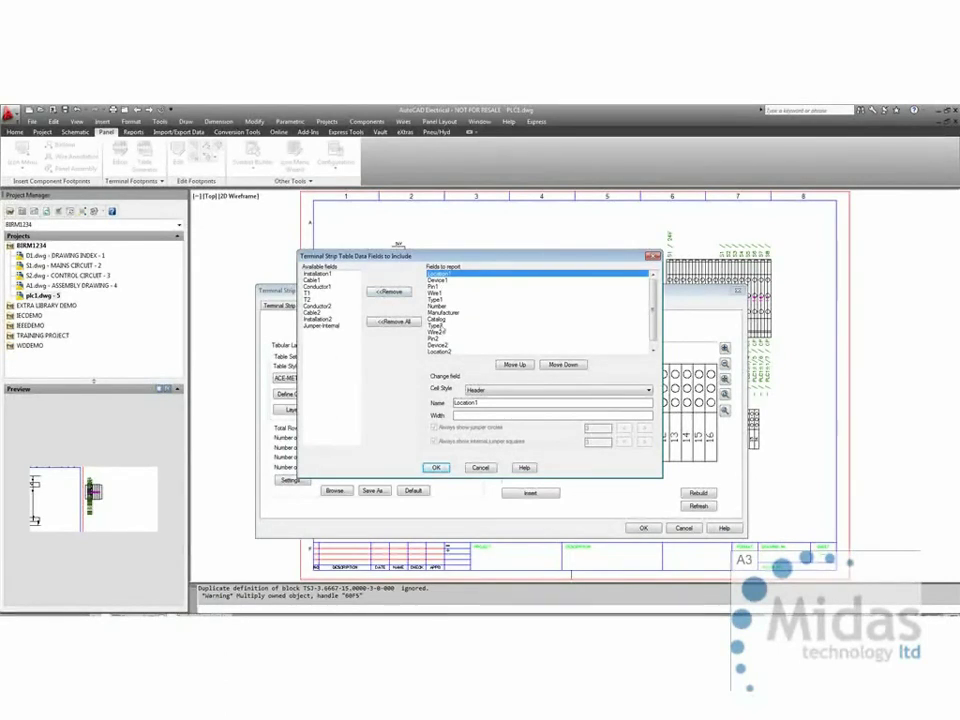
left_click(435, 467)
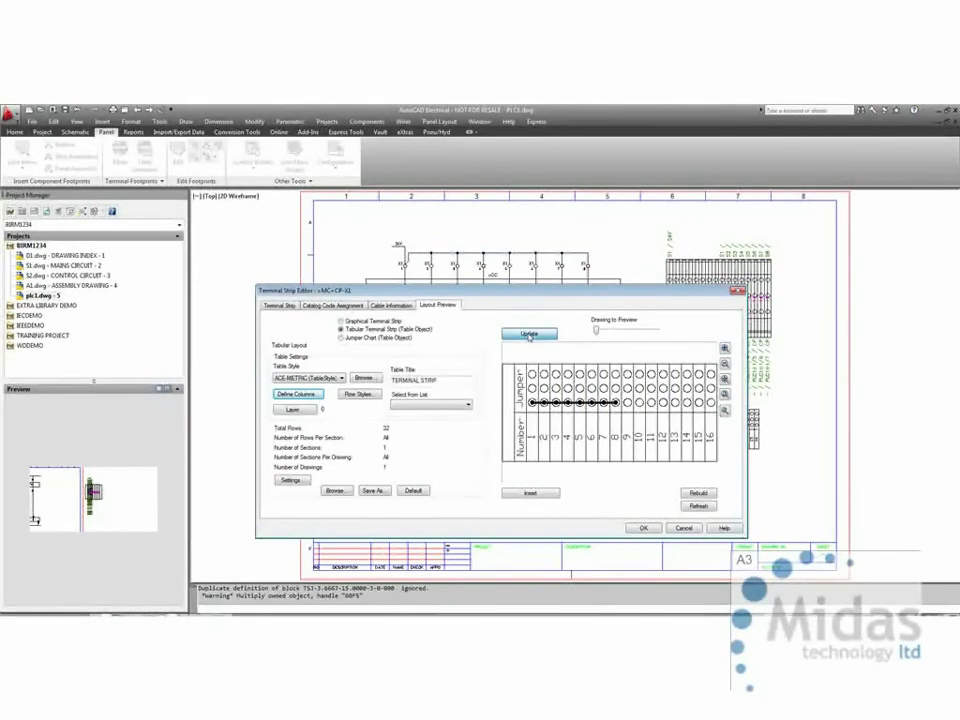
left_click(530, 334)
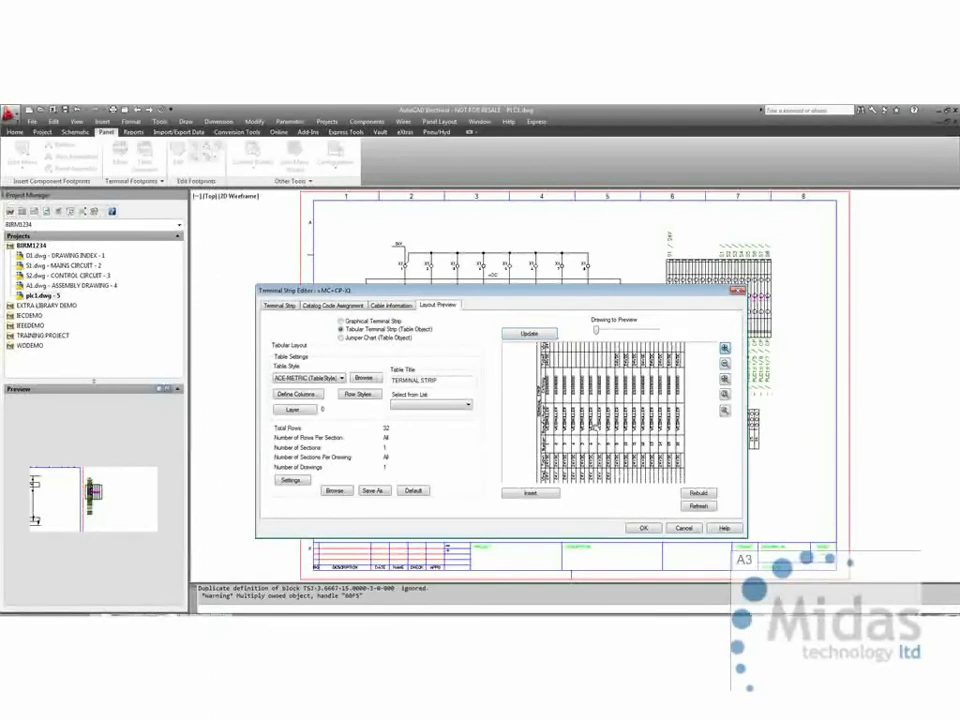
middle_click_drag(575, 388, 576, 407)
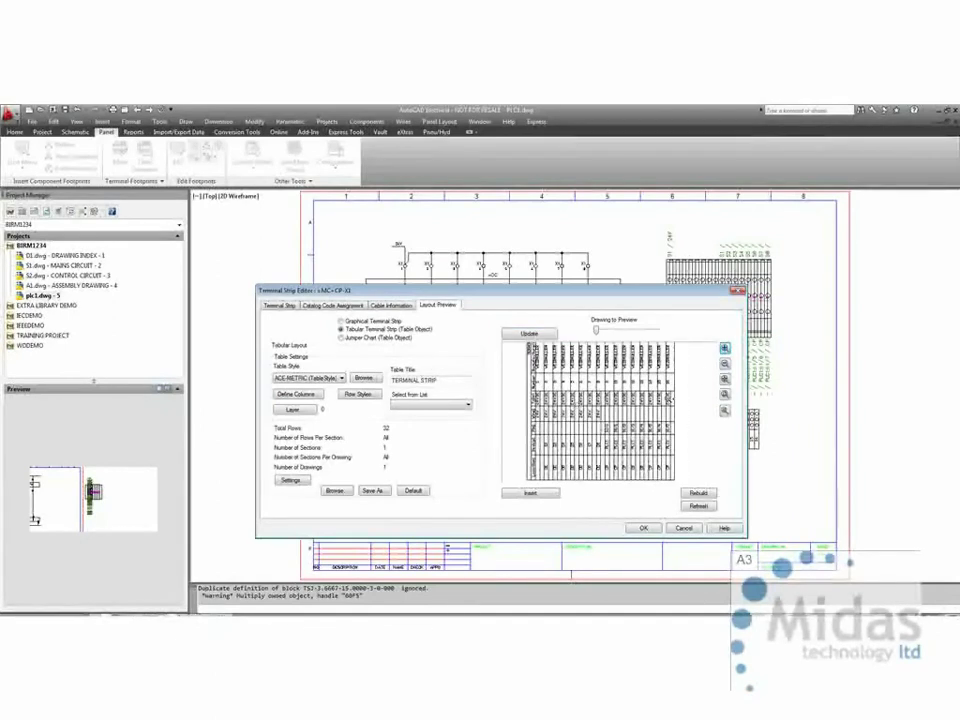
left_click(726, 349)
middle_click_drag(639, 424, 687, 450)
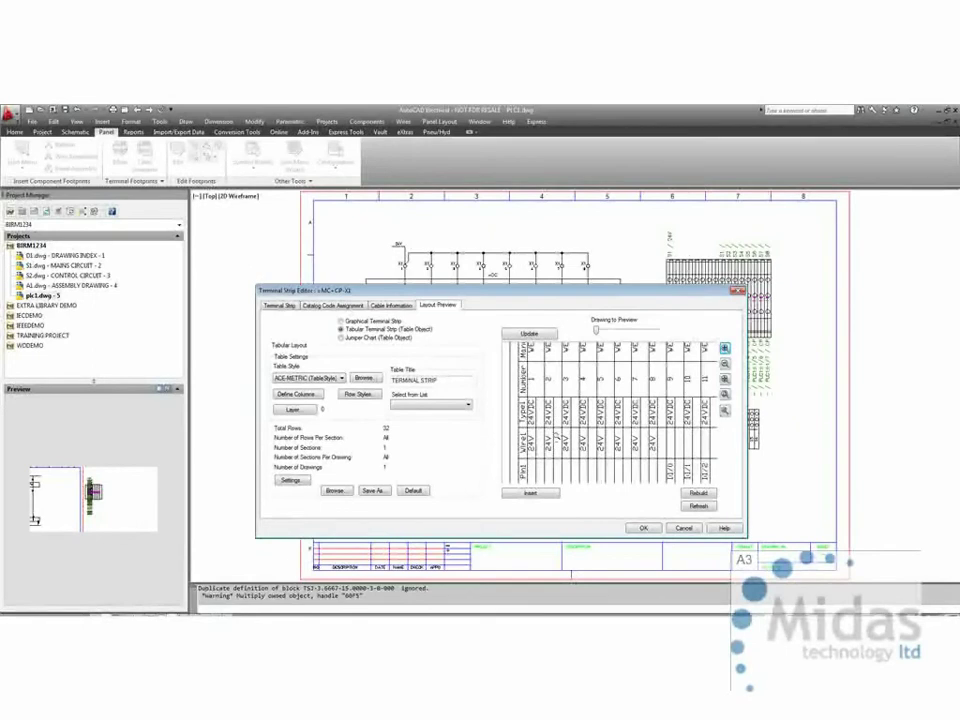
middle_click_drag(602, 394, 587, 461)
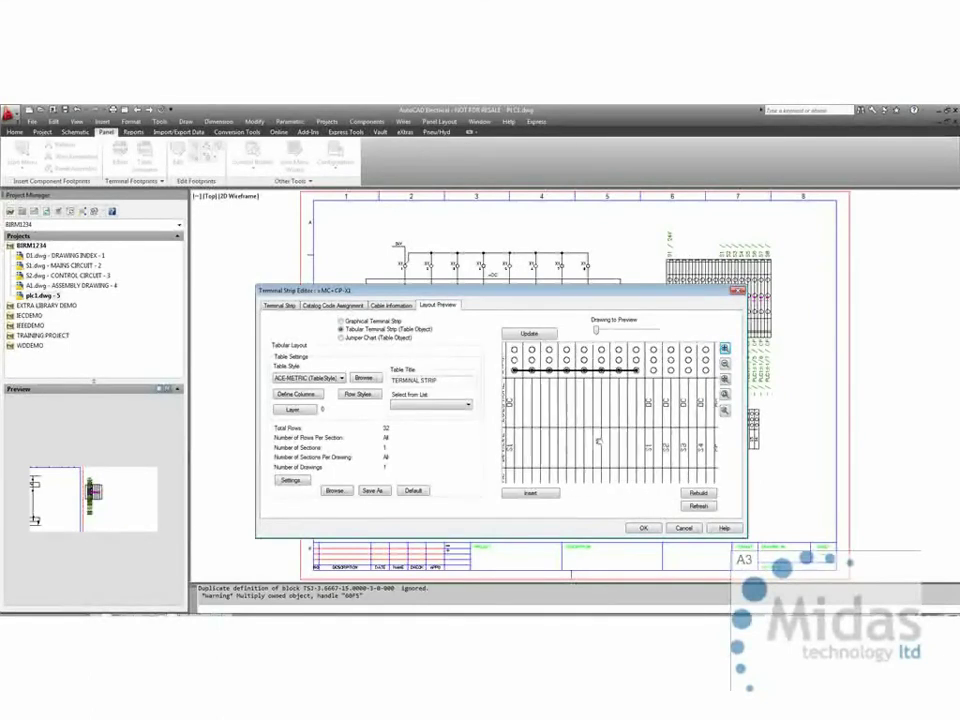
middle_click_drag(602, 469, 596, 393)
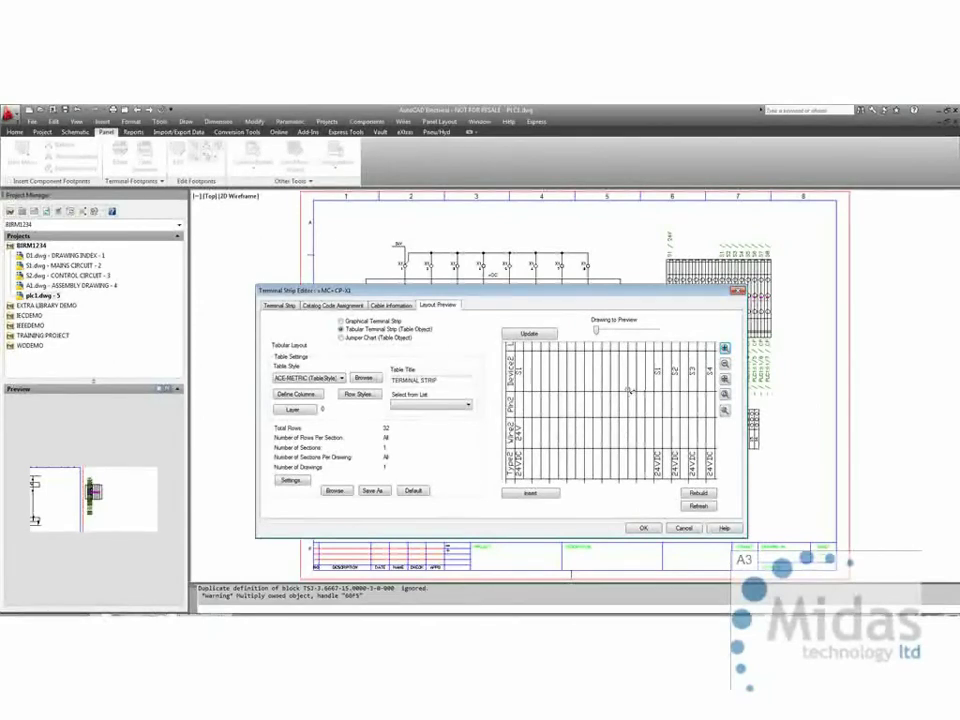
Close the Terminal Strip Editor and strip selection, and cancel the wire tagging offered for the jumper edits.
left_click(645, 528)
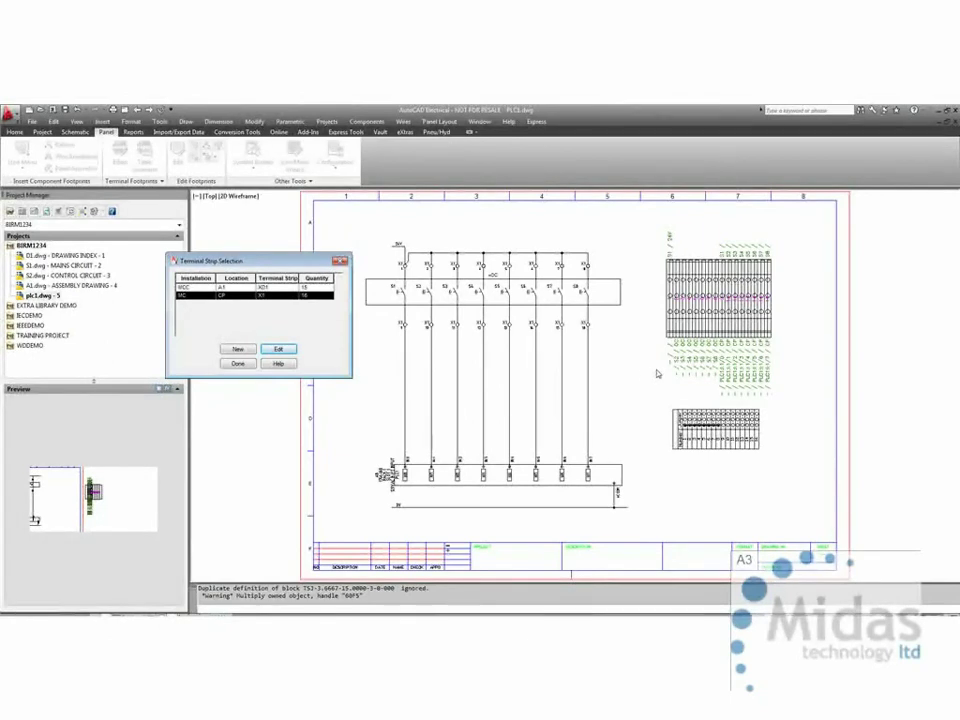
left_click(340, 263)
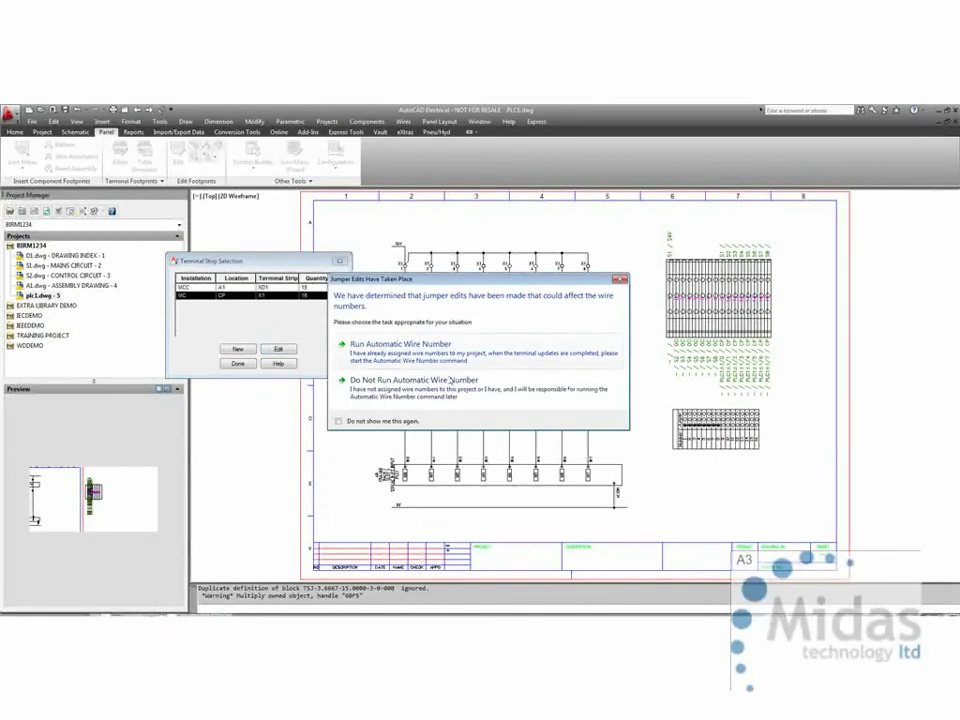
left_click(452, 352)
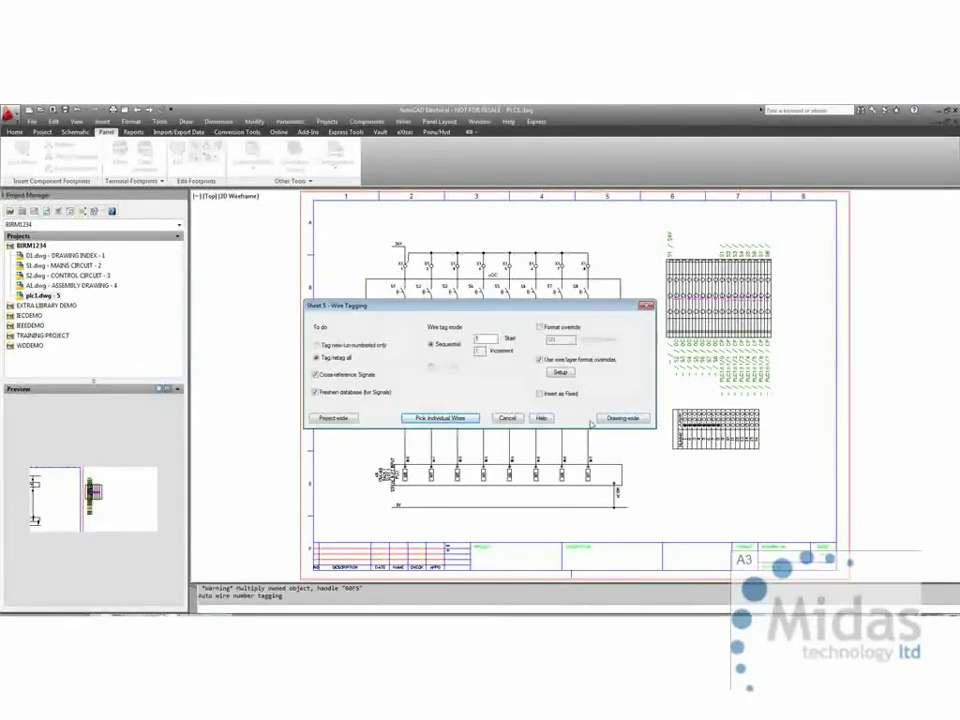
left_click(508, 418)
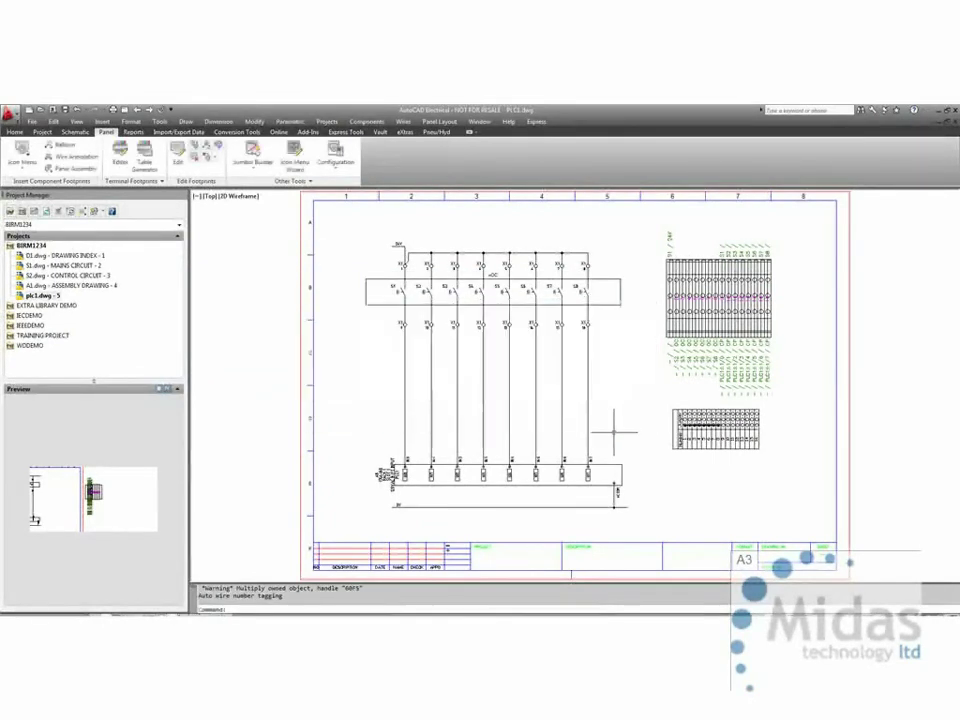
Erase the whole PLC schematic, strip layout and jumper chart from plc1.dwg, keeping only the sheet frame and title block.
left_click(783, 229)
left_click(349, 515)
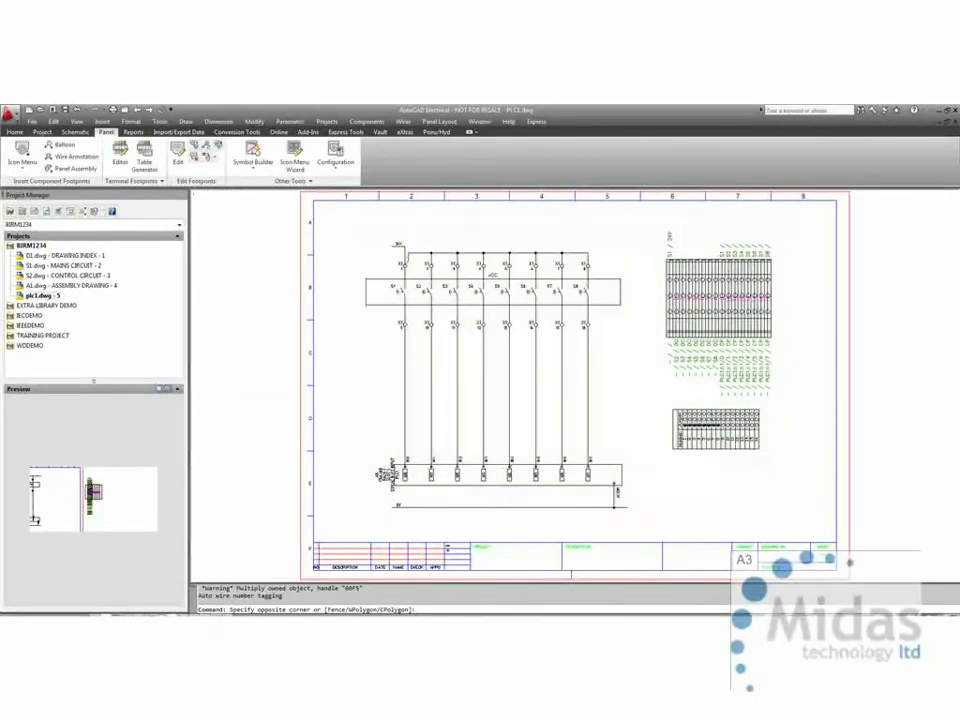
key("Delete")
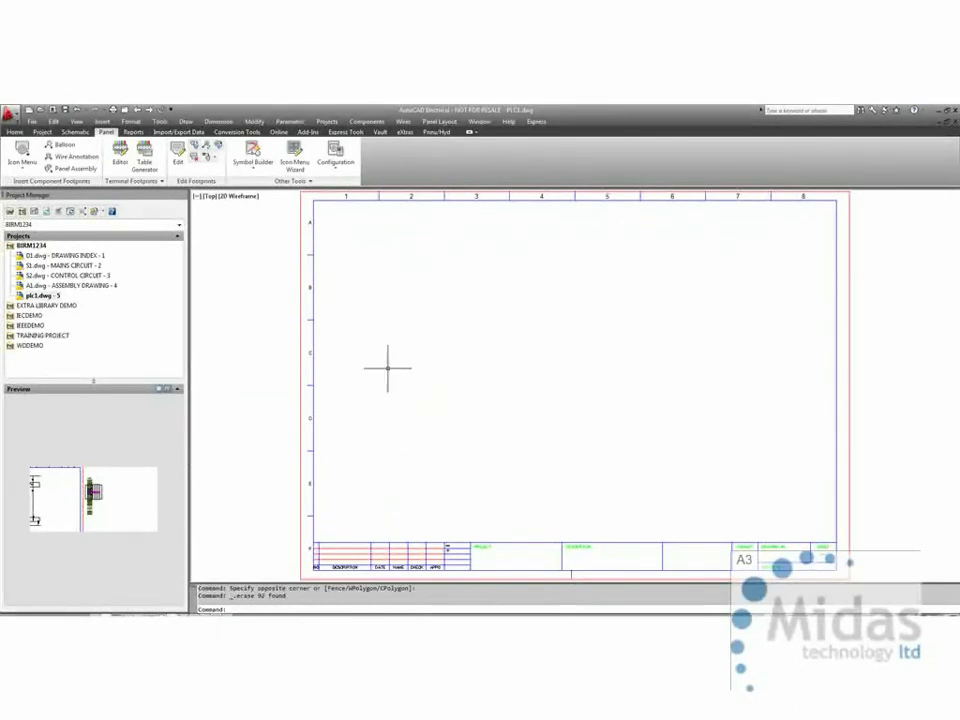
middle_click(369, 317)
middle_click(369, 317)
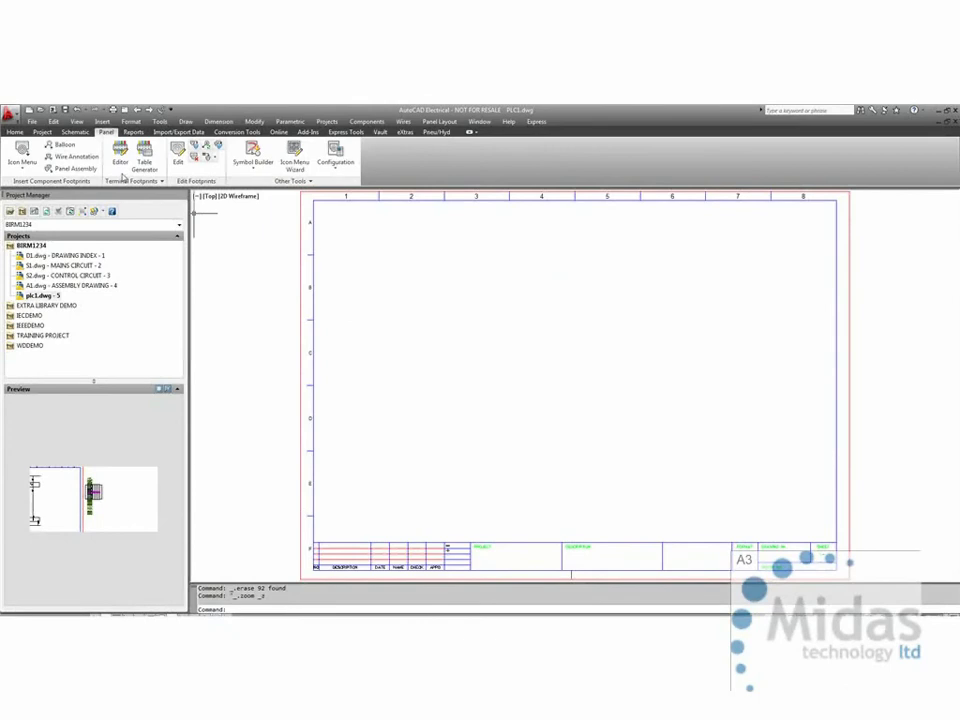
Insert a photoelectric Emitter - DC Driven symbol in the empty sheet around zone C2, accepting its default component data.
left_click(75, 132)
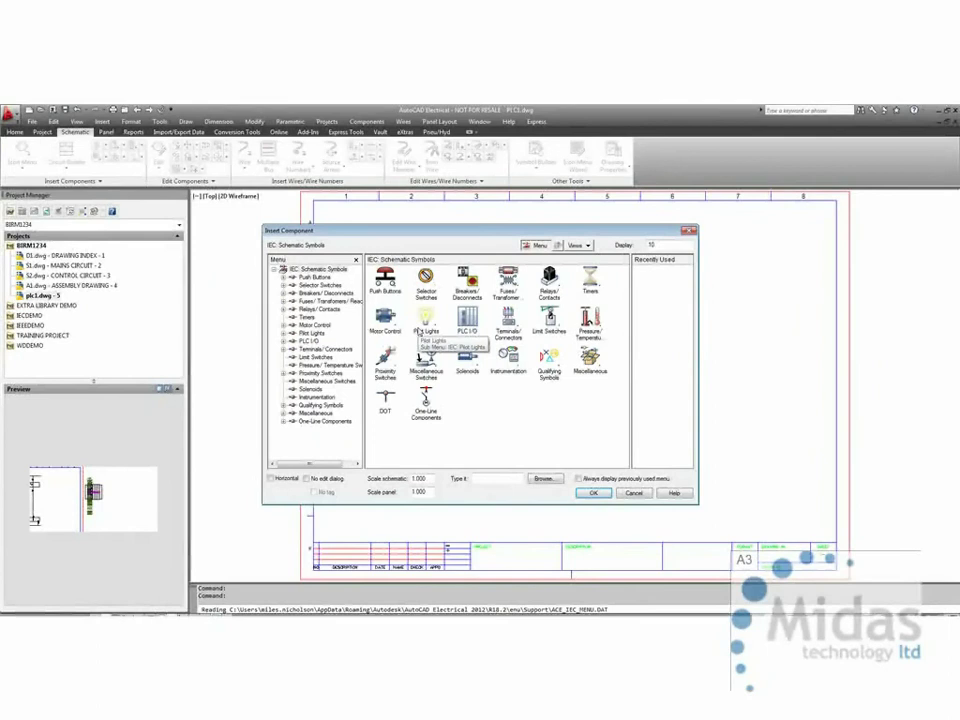
left_click(386, 359)
left_click(508, 281)
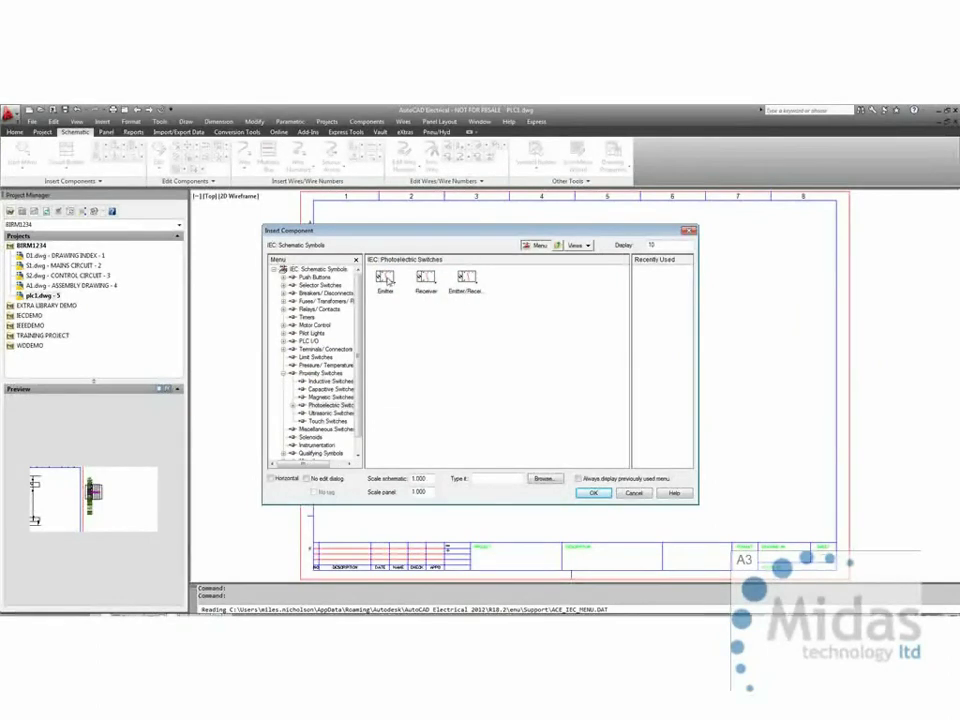
left_click(387, 280)
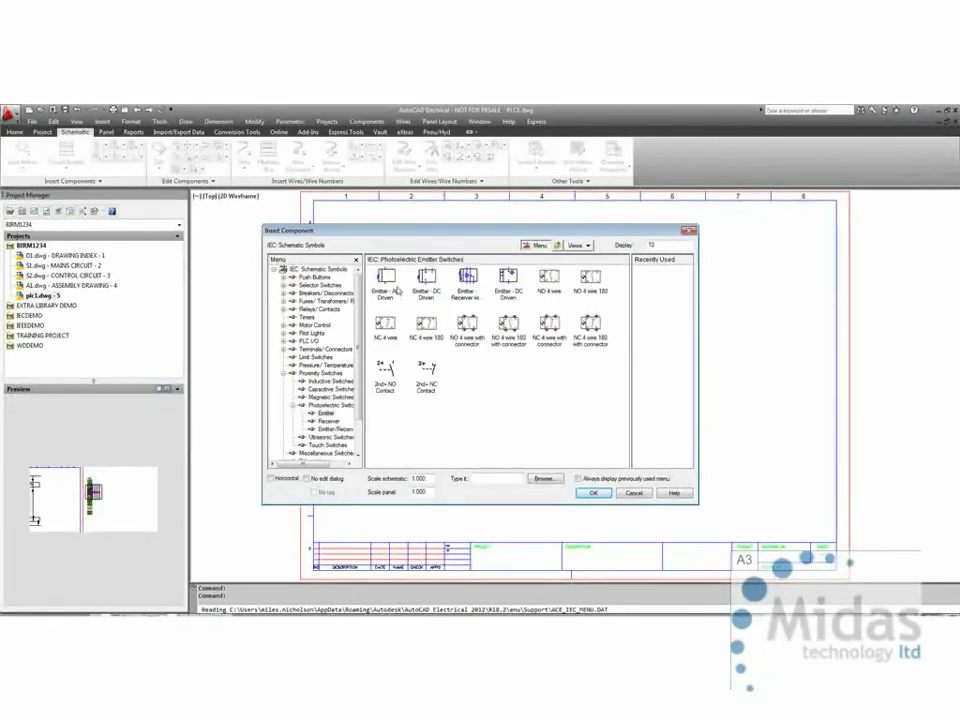
left_click(432, 284)
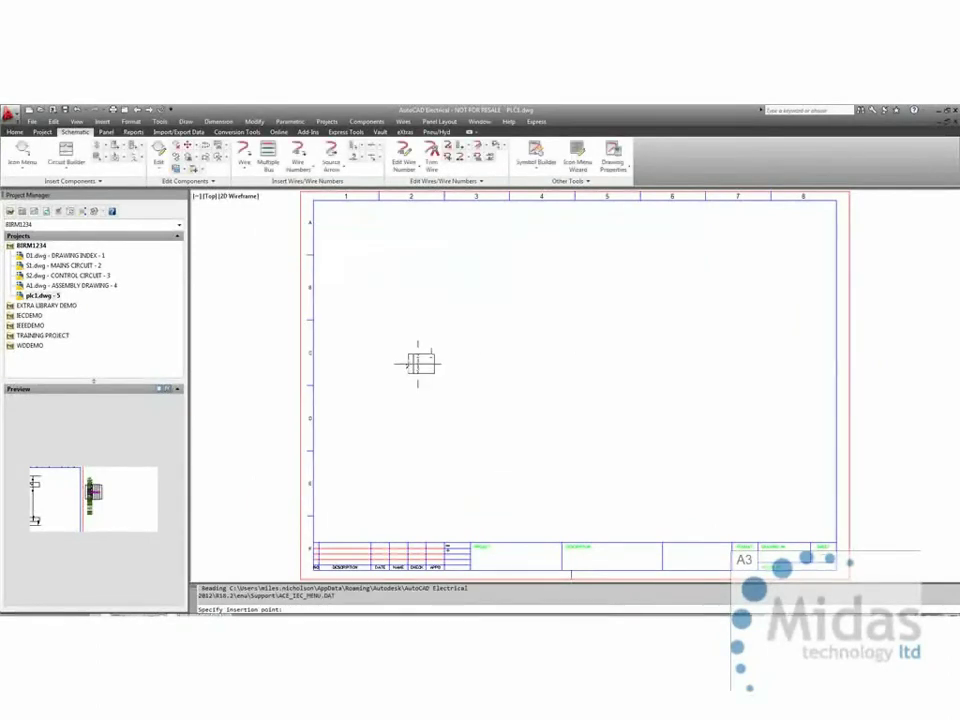
left_click(418, 350)
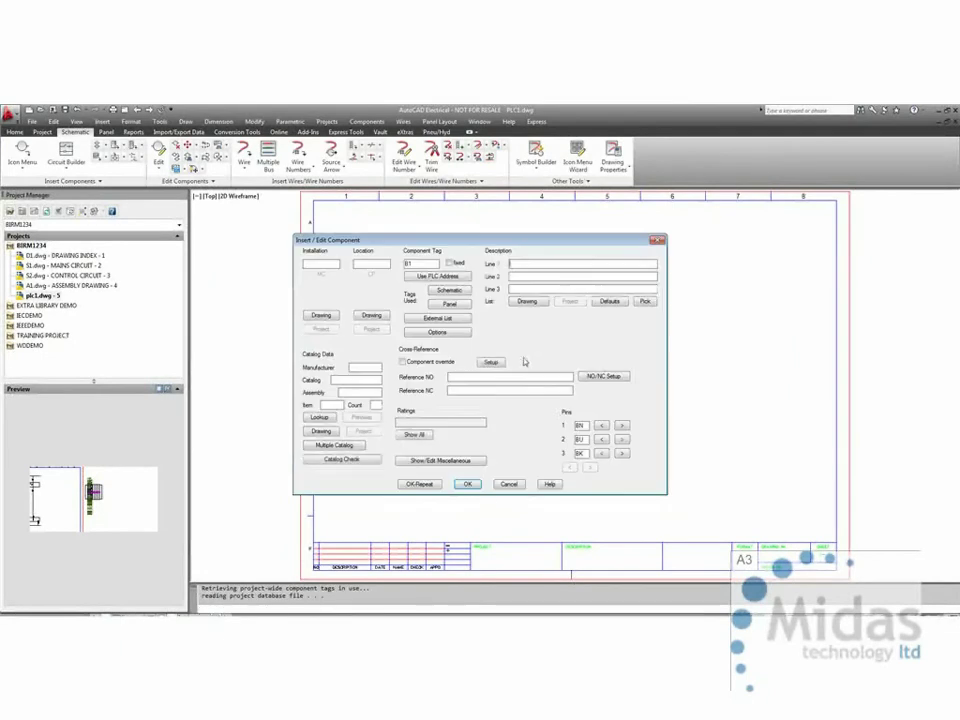
left_click(467, 484)
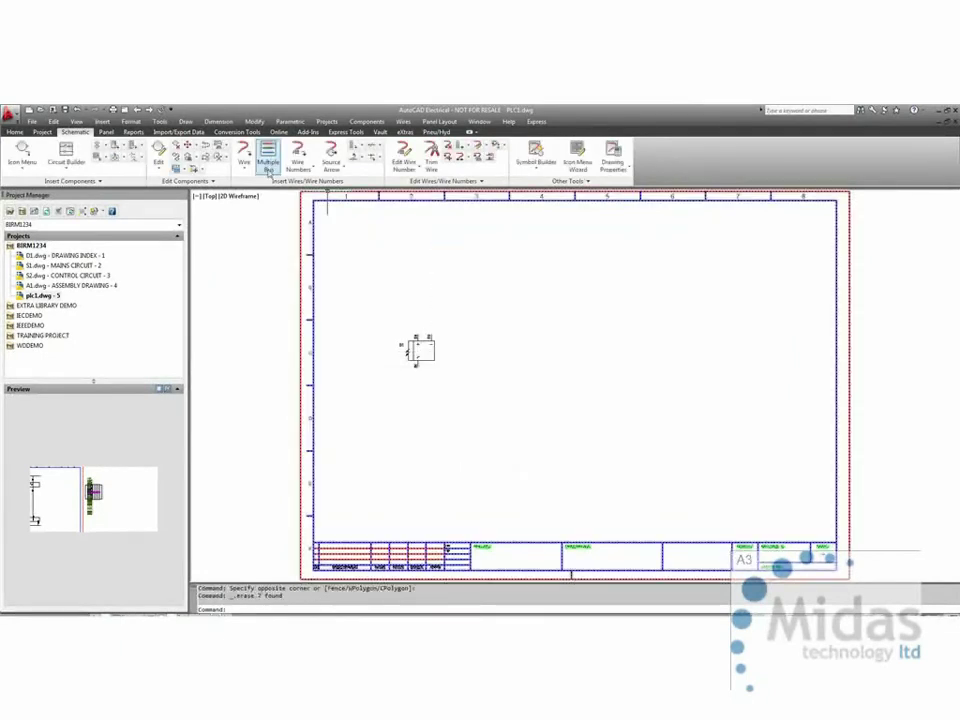
Draw a two-wire vertical bus upward from the emitter's two upper connections with Multiple Wire Bus starting at the component.
left_click(268, 152)
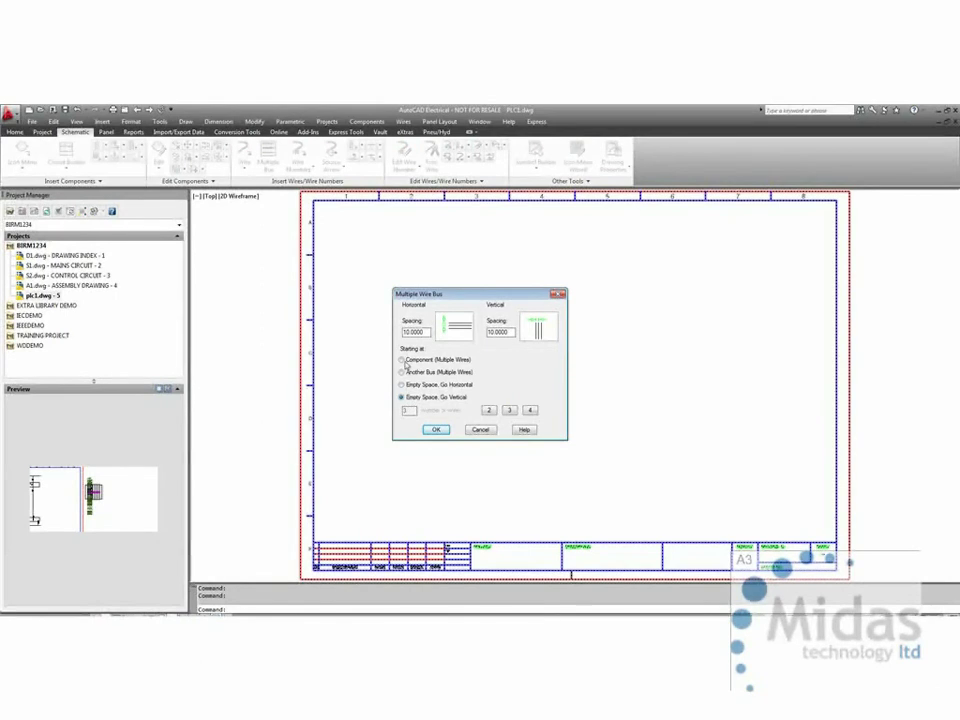
left_click(401, 359)
left_click(435, 429)
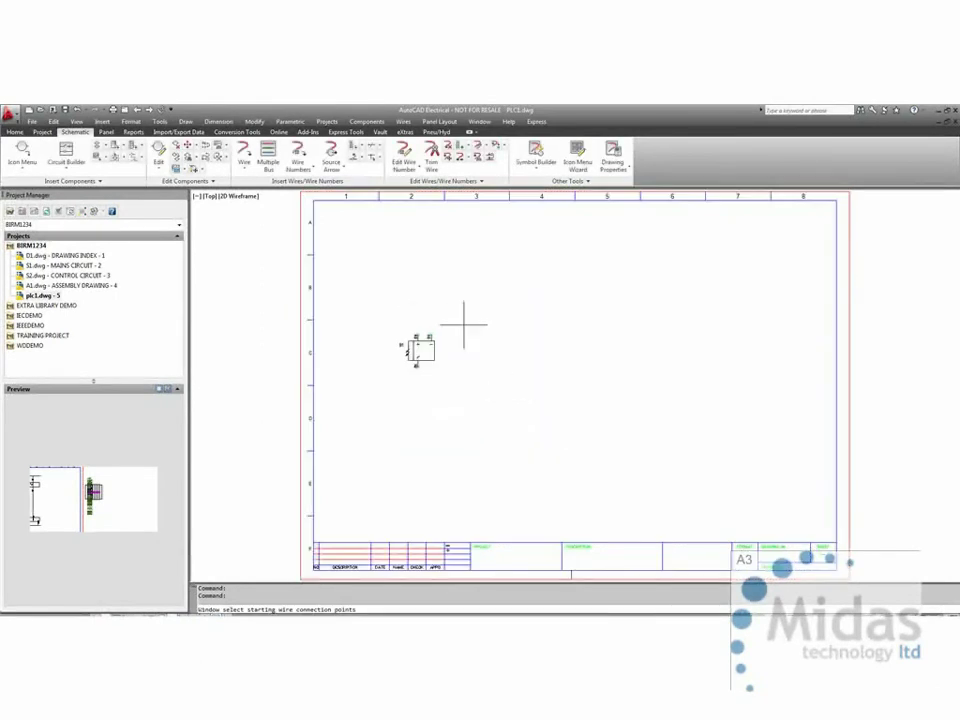
right_click(438, 304)
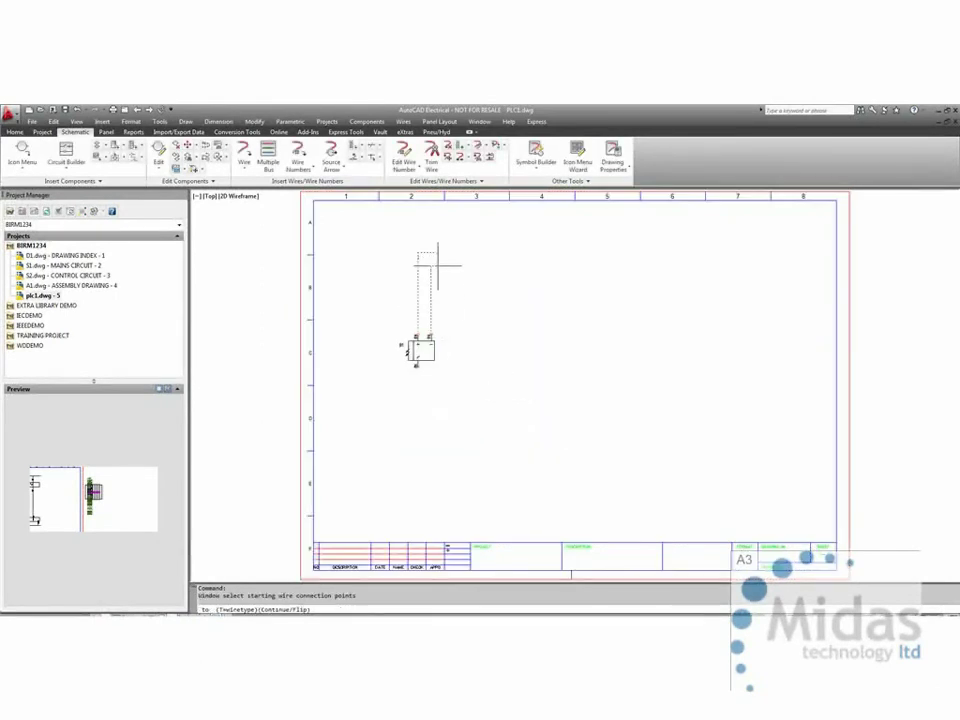
left_click(425, 265)
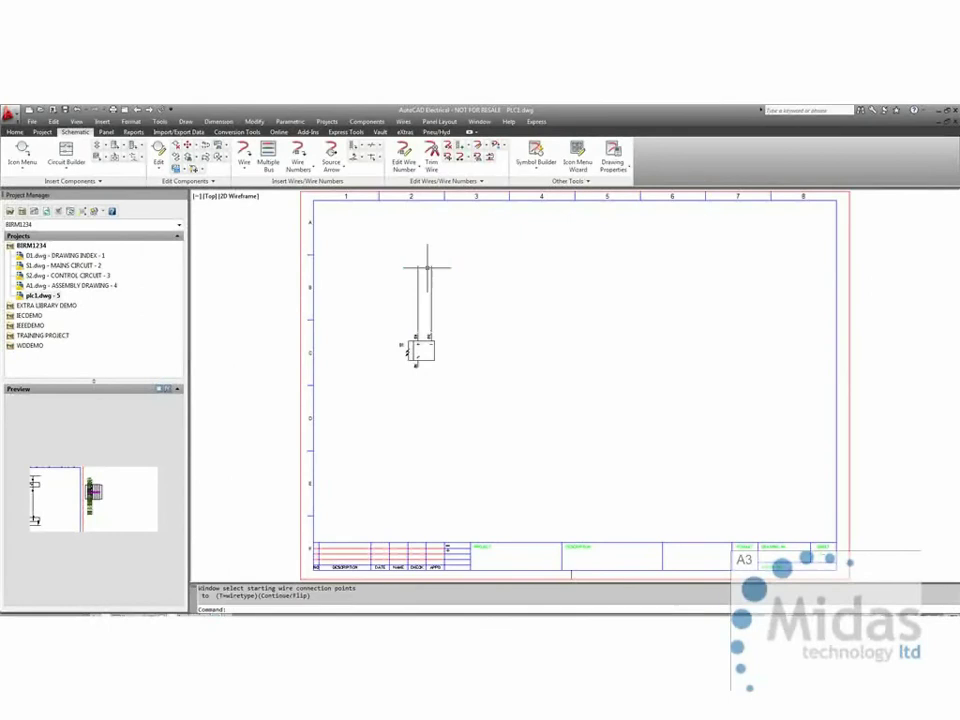
Draw a vertical 24VDC wire downward from the emitter's lower connection into zone D–E.
left_click(243, 150)
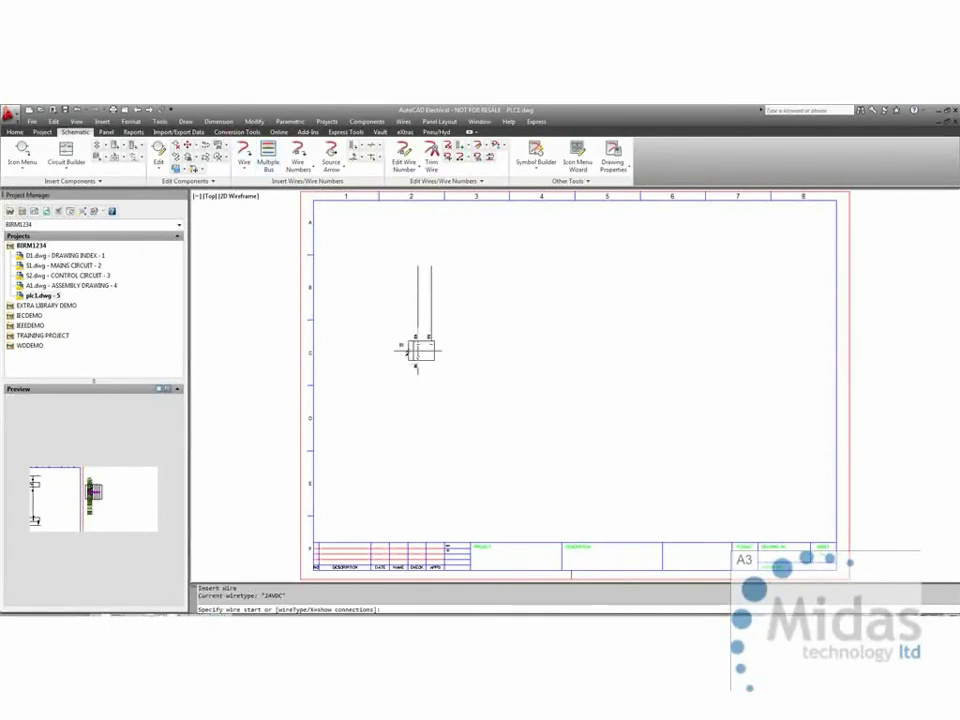
left_click(417, 352)
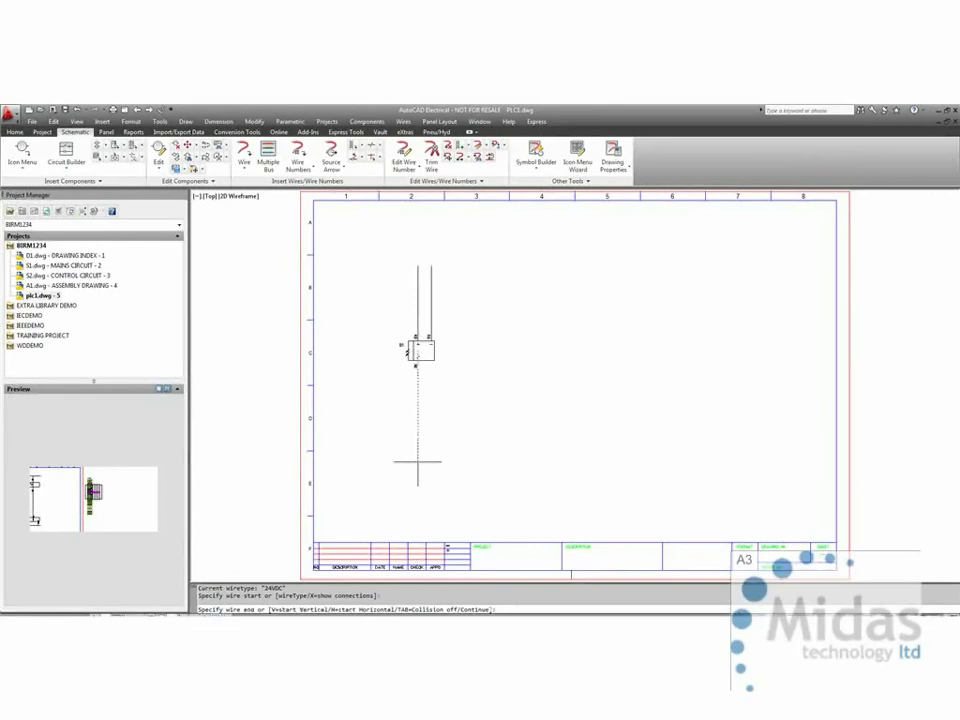
left_click(424, 448)
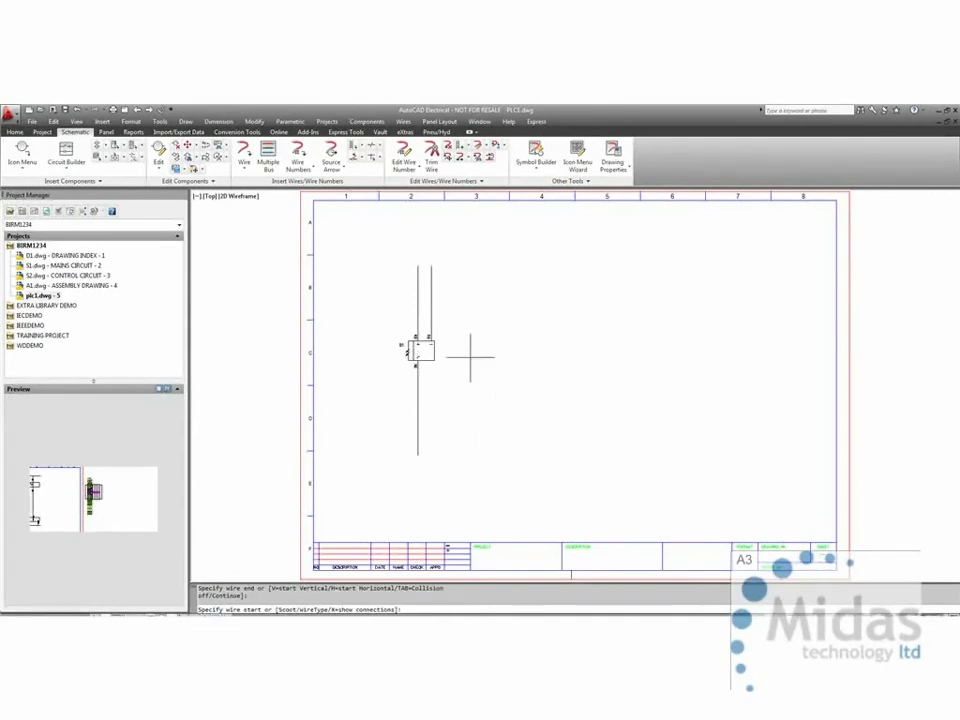
Insert a round terminal with terminal number on the upper end of the emitter's positive wire, as terminal 1 of strip TB1.
scroll(462, 365, "up", 3)
scroll(500, 380, "down", 1)
scroll(532, 383, "down", 3)
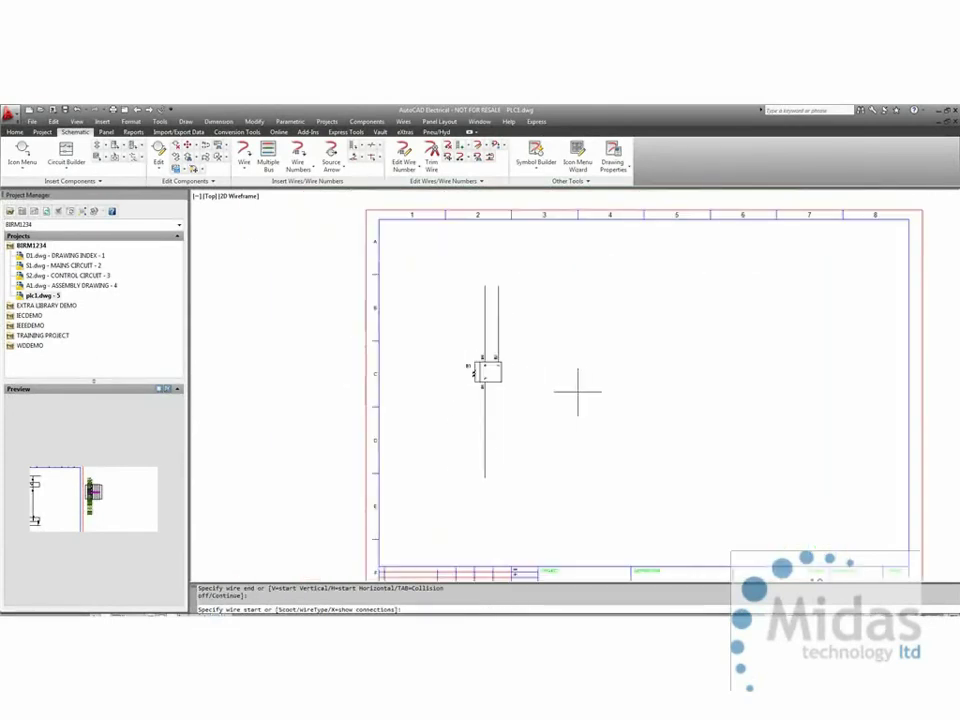
left_click(22, 152)
left_click(510, 320)
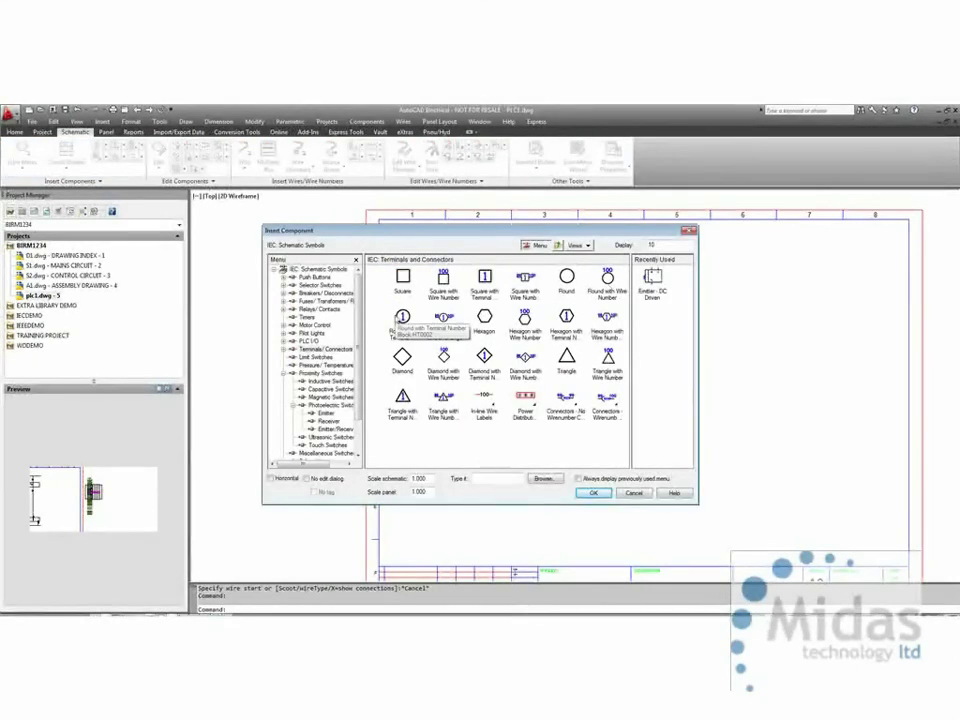
left_click(402, 318)
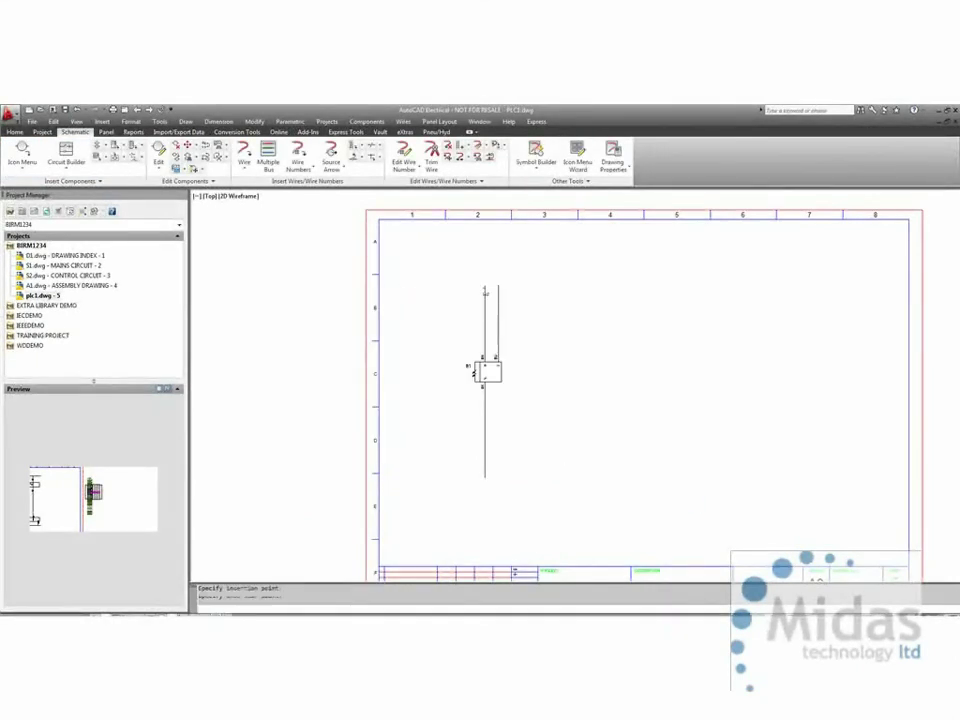
left_click(485, 292)
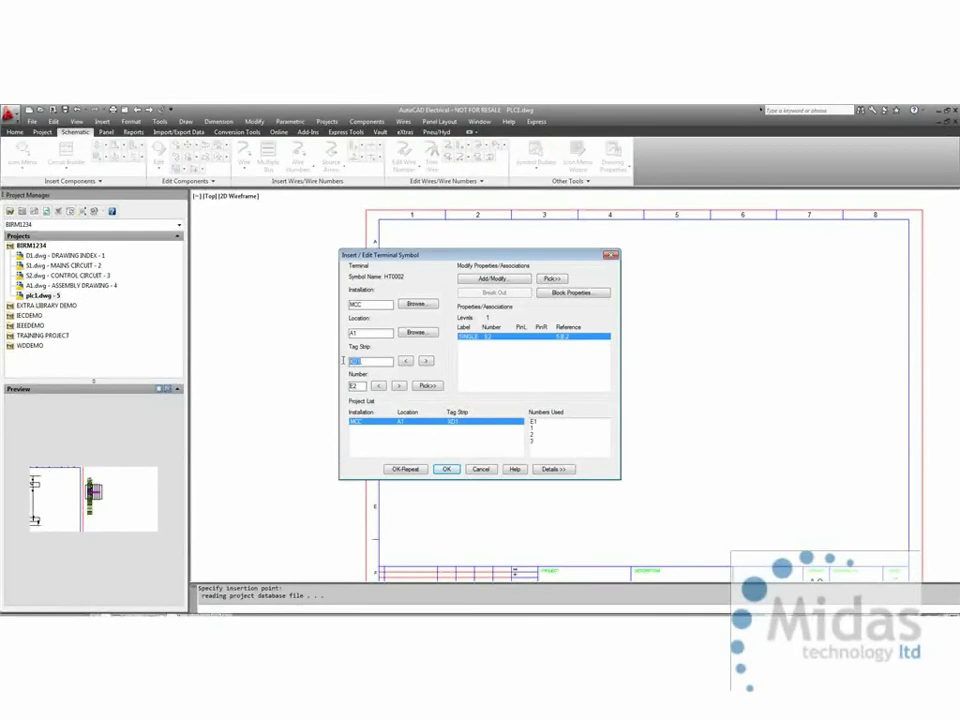
left_click(398, 385)
left_click(405, 469)
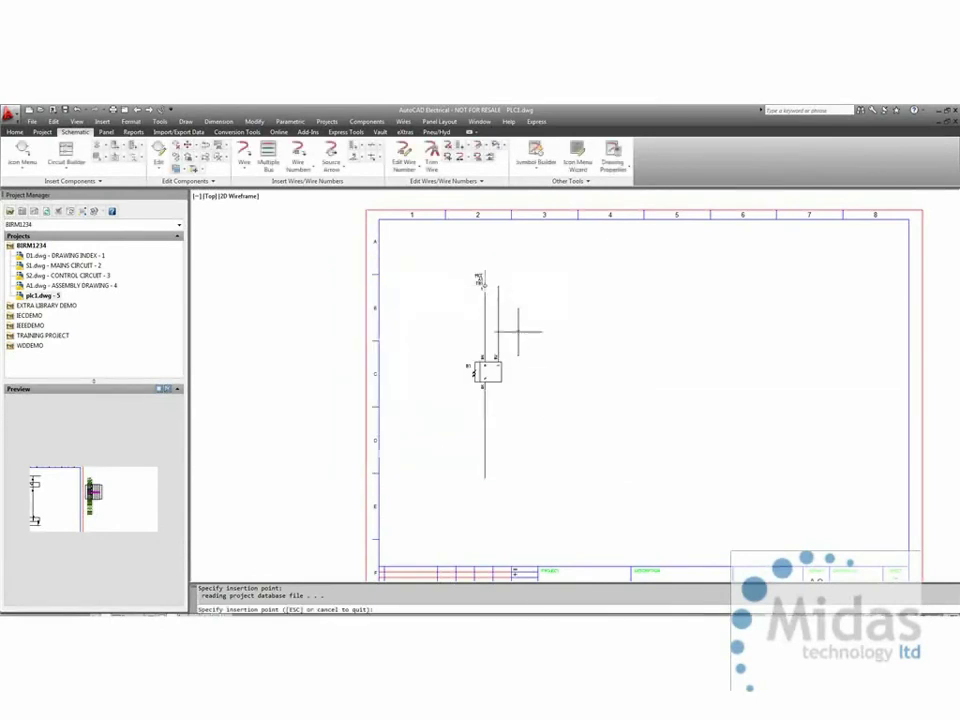
Repeat the TB1 terminal on the upper end of the negative wire as number 2 and the lower wire end as number 3.
left_click(498, 286)
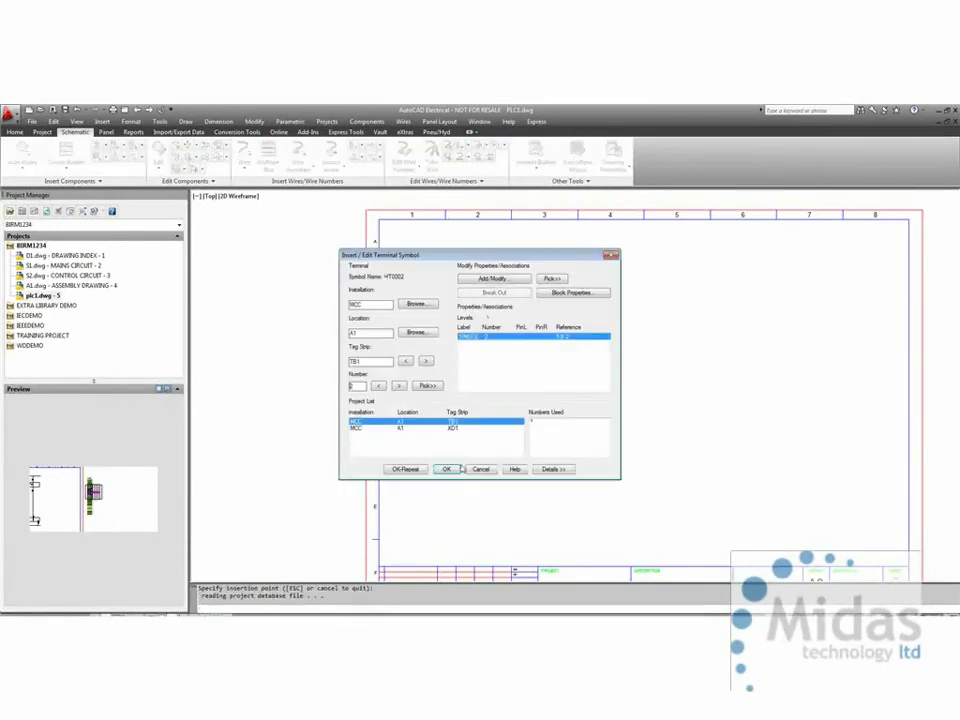
left_click(407, 470)
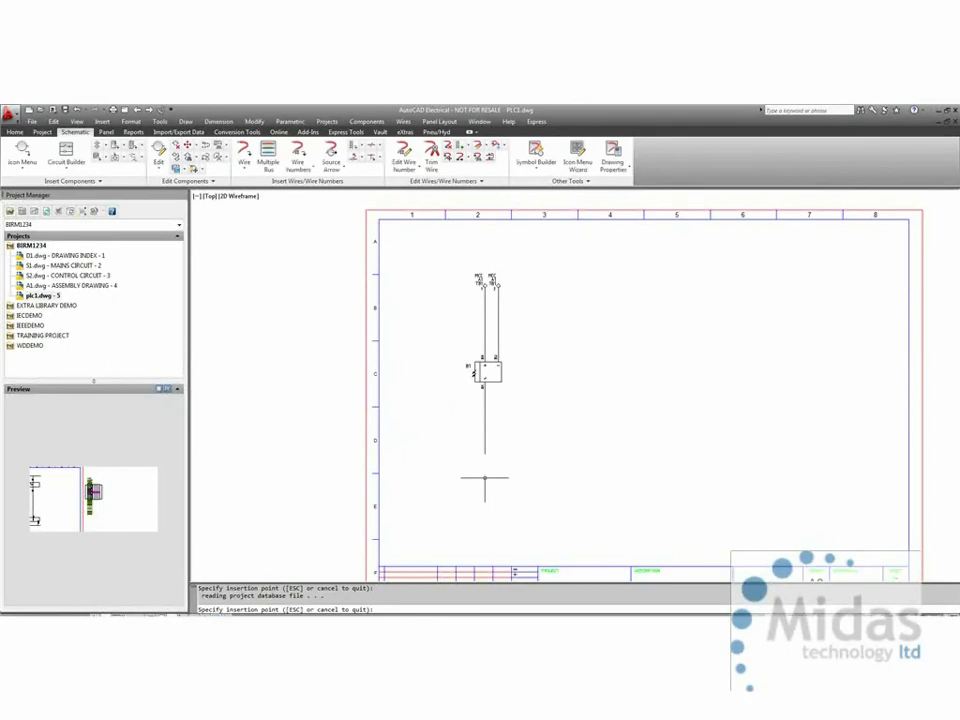
left_click(485, 478)
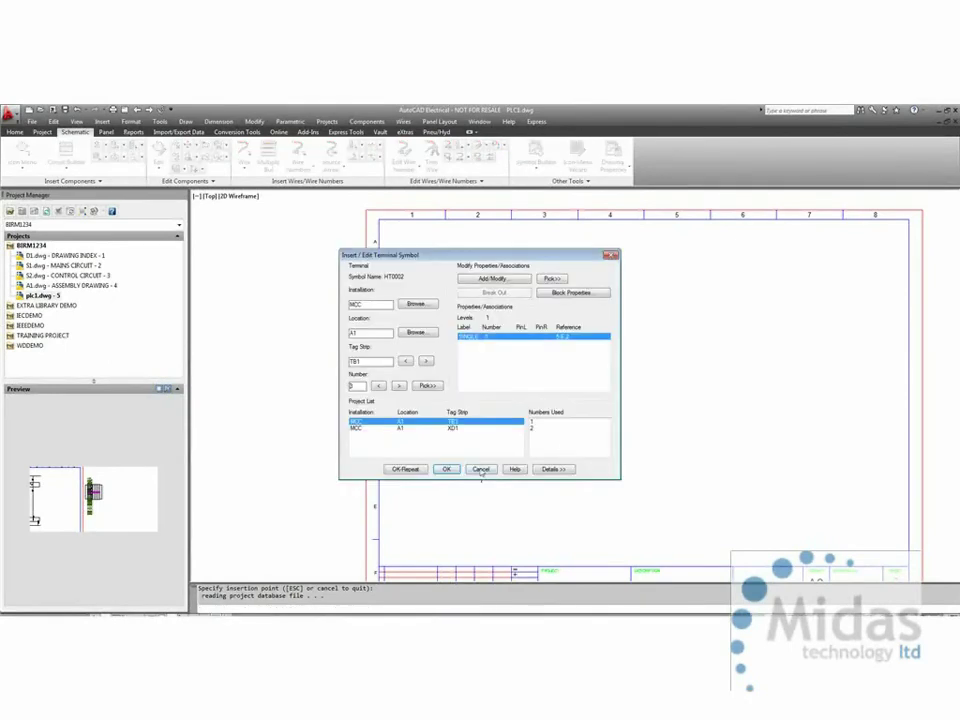
left_click(481, 470)
Examine strip TB1's device, pin and wire assignments in the Terminal Strip Editor and close it without changes.
scroll(544, 437, "up", 3)
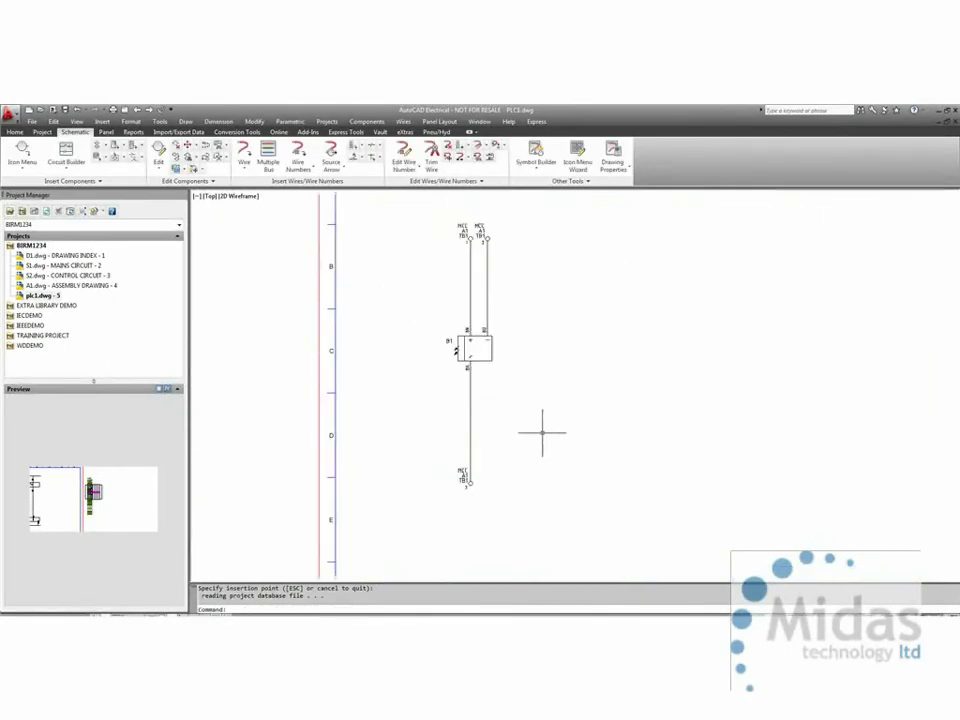
middle_click_drag(542, 433, 511, 488)
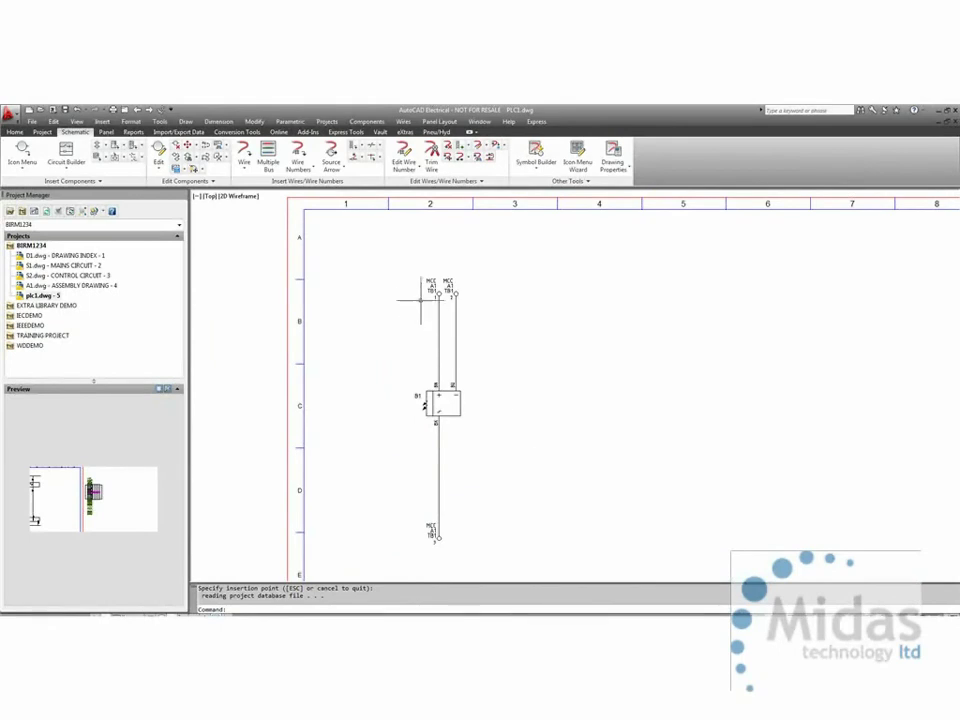
left_click(106, 132)
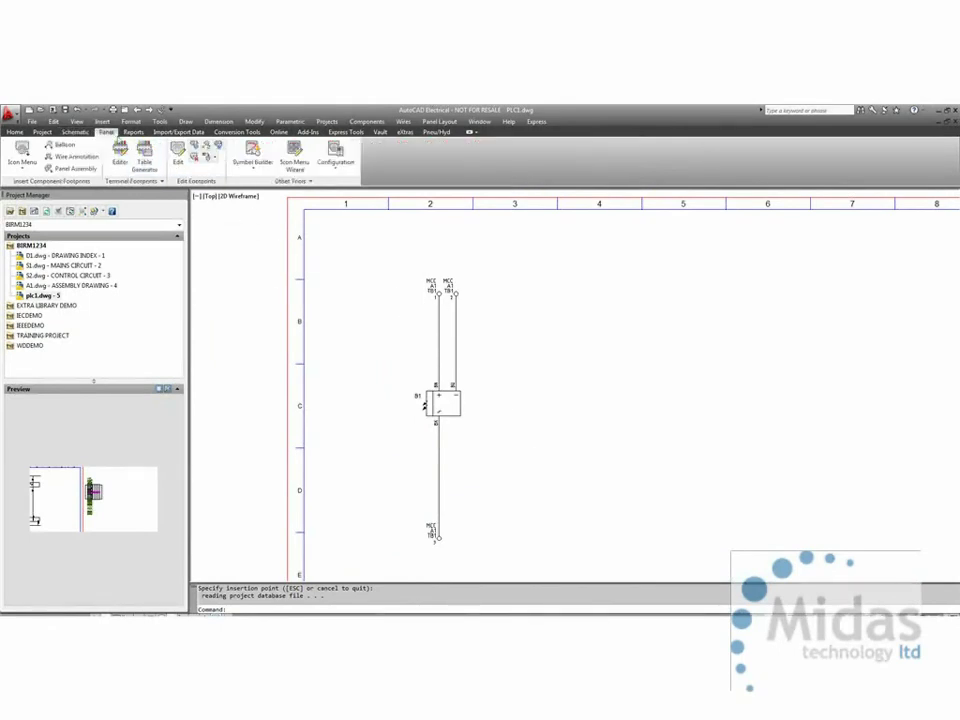
left_click(121, 156)
left_click(454, 374)
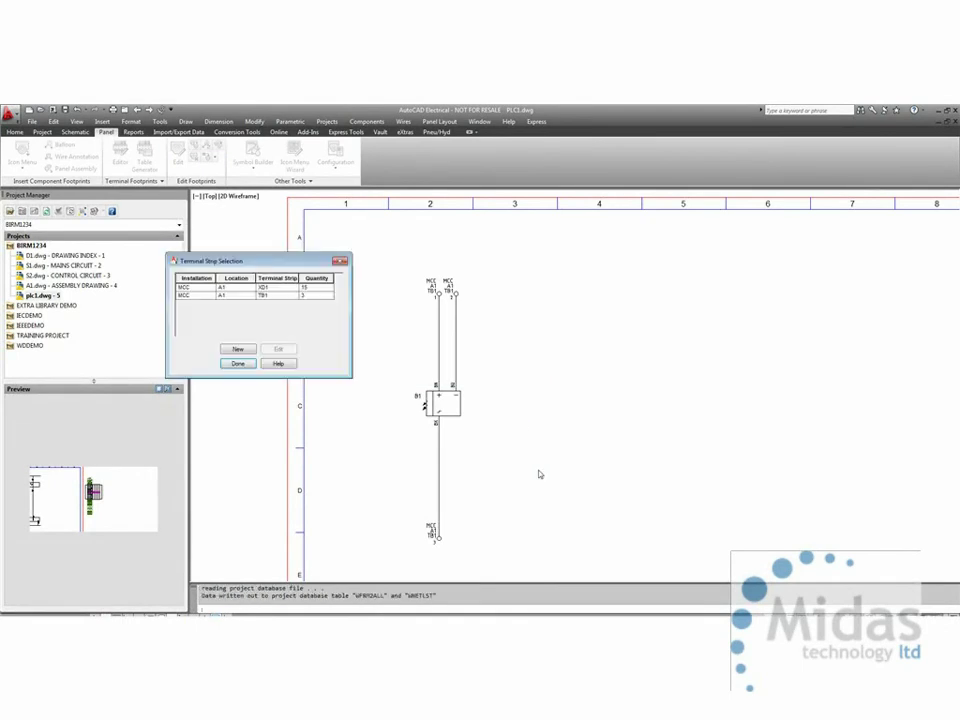
left_click(302, 296)
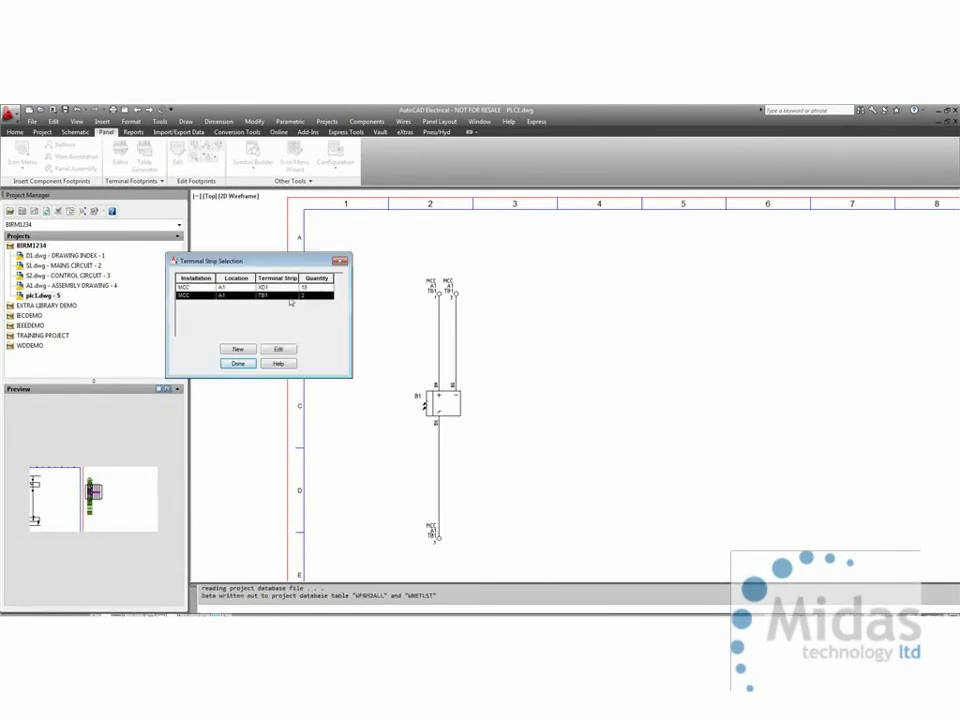
left_click(278, 348)
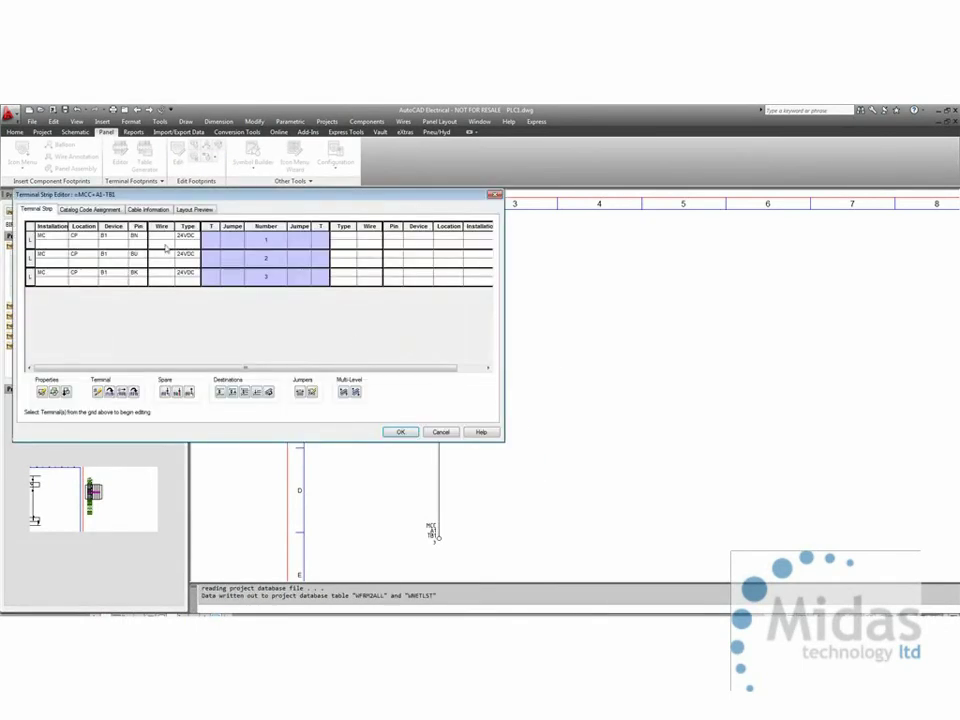
left_click(440, 432)
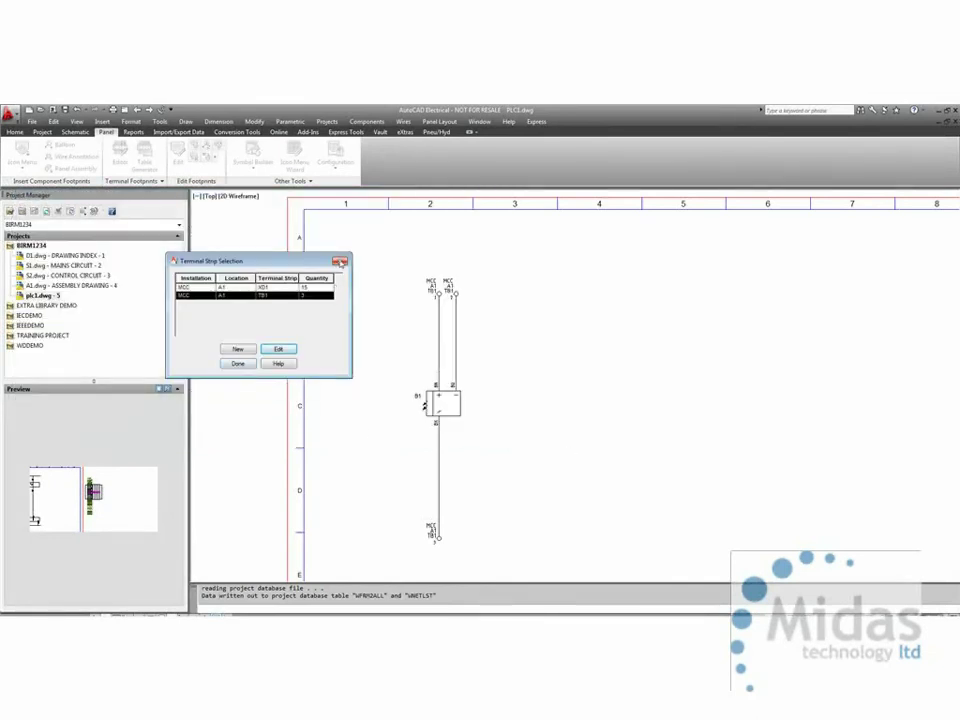
left_click(339, 262)
Stretch the two upper TB1 terminals and their wires straight down closer to the emitter, into zone B.
scroll(465, 317, "down", 2)
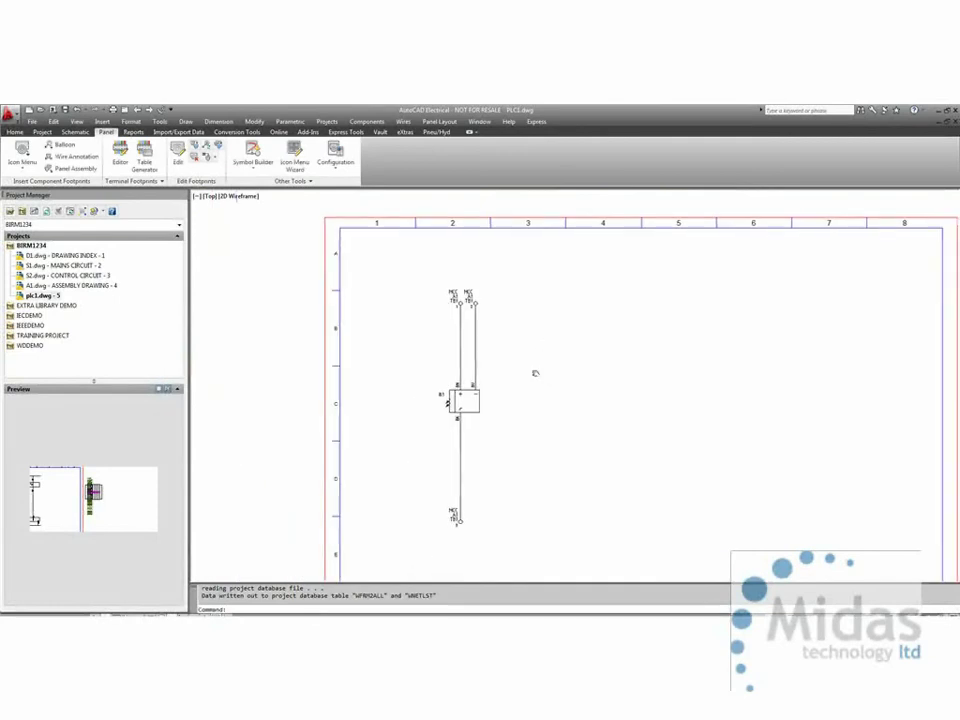
middle_click_drag(535, 373, 513, 346)
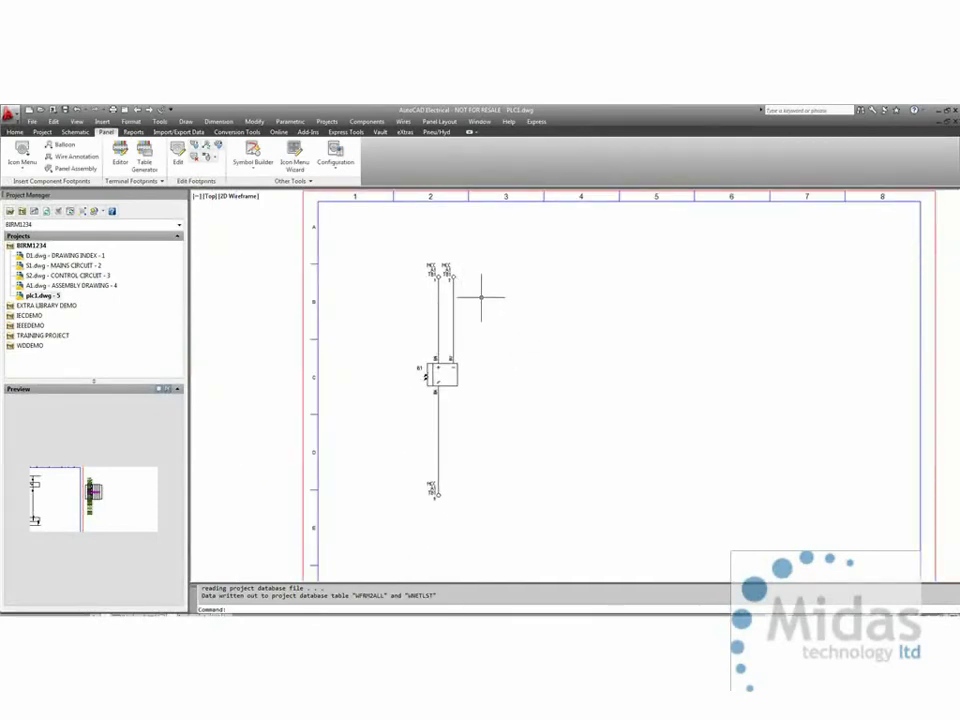
type("s")
key("Return")
left_click(476, 258)
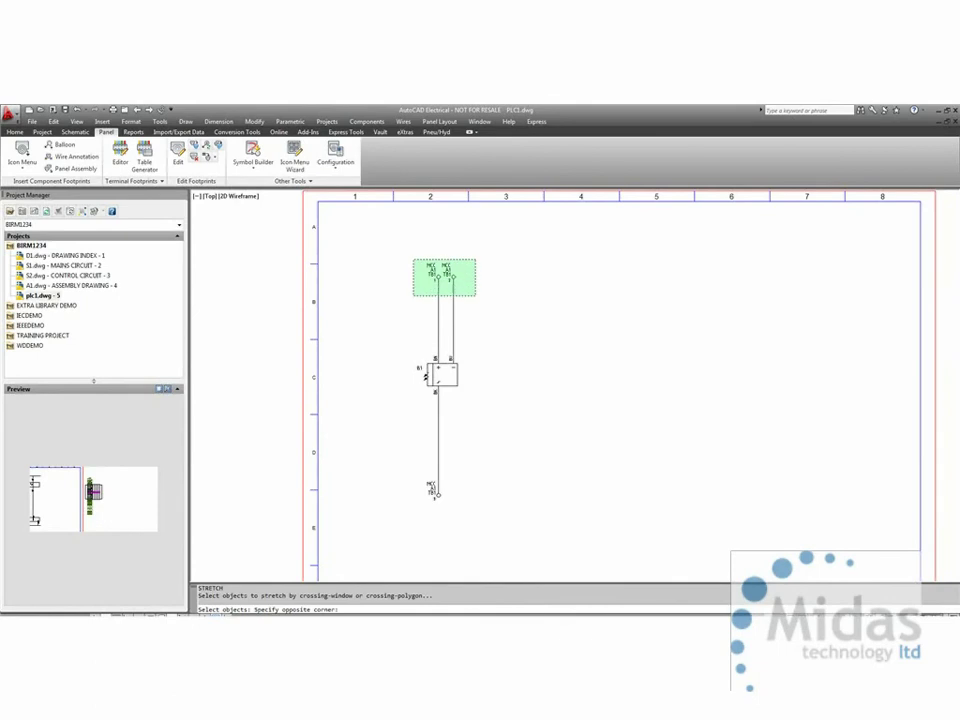
left_click(413, 296)
key("Return")
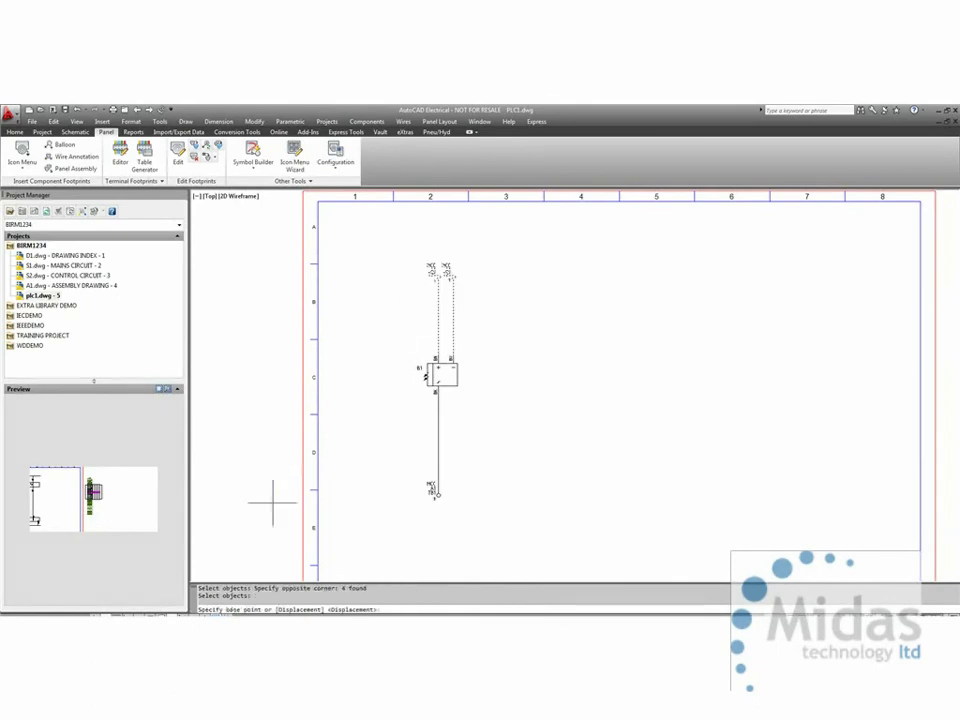
left_click(416, 277)
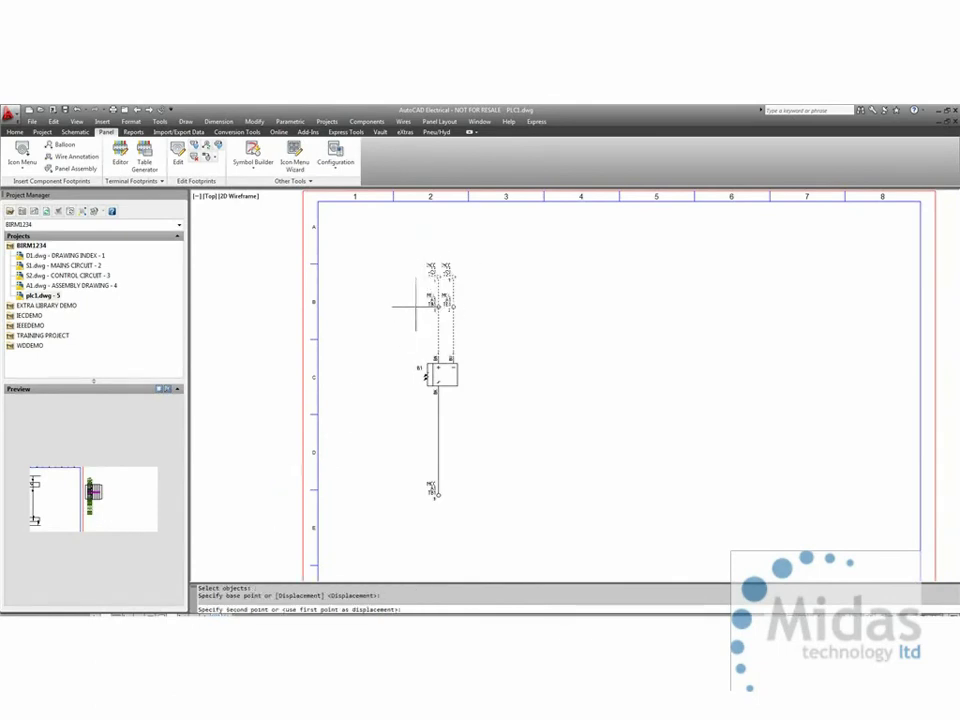
left_click(414, 306)
Stretch the lower TB1 terminal and its wire straight up closer to the emitter, into zone D.
key("Return")
left_click(482, 463)
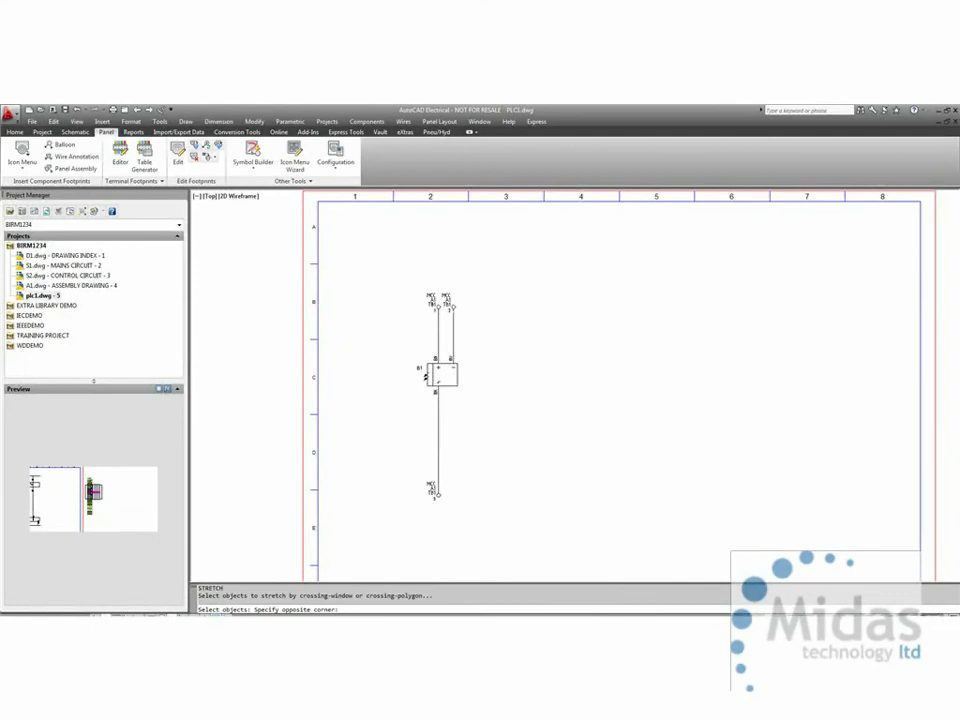
left_click(411, 515)
key("Return")
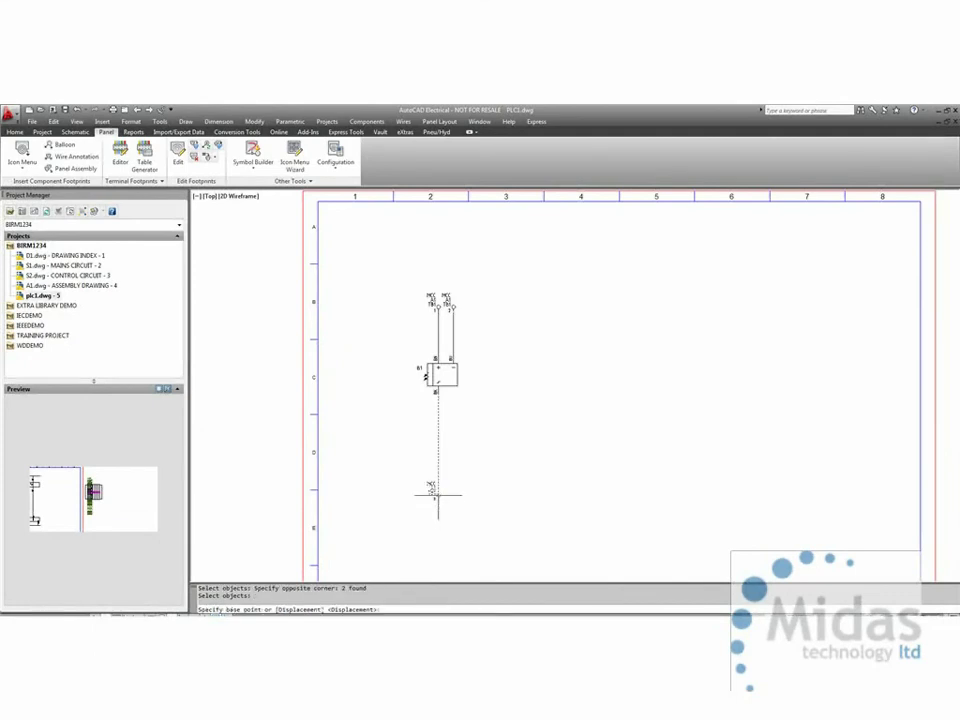
left_click(439, 493)
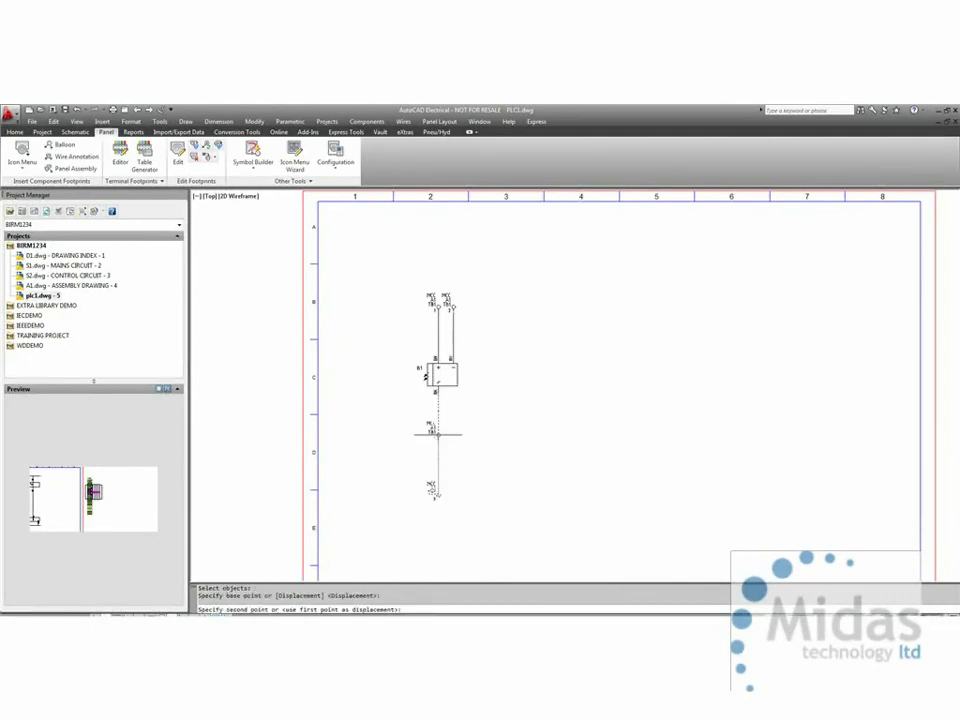
left_click(437, 442)
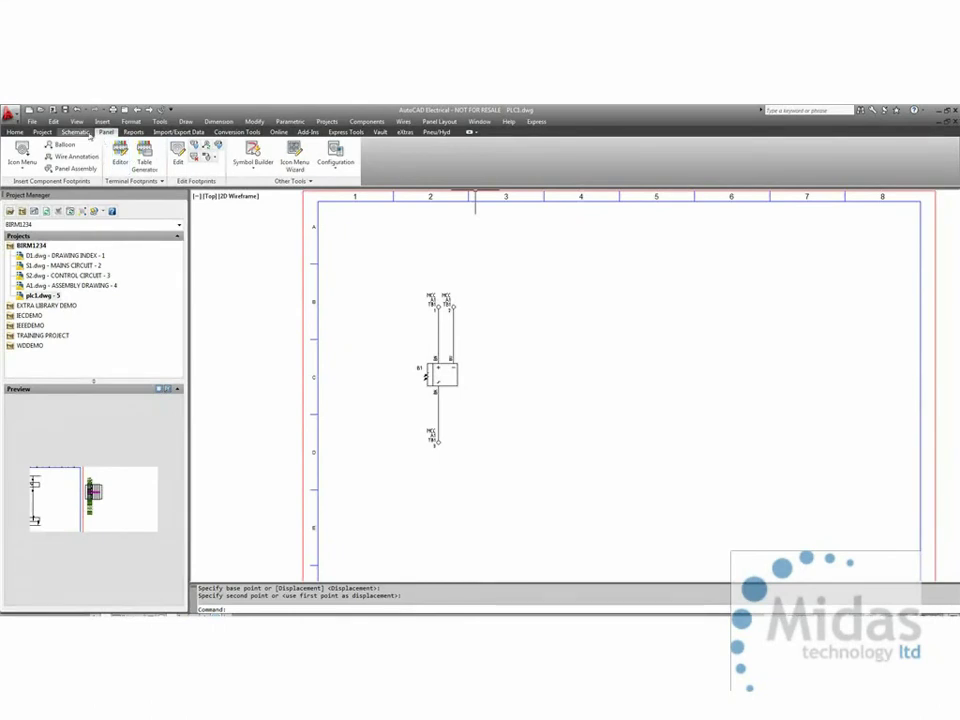
Insert a single-pole Fuse symbol vertically in line above TB1 terminal 1, accepting its default component data.
left_click(75, 132)
left_click(36, 155)
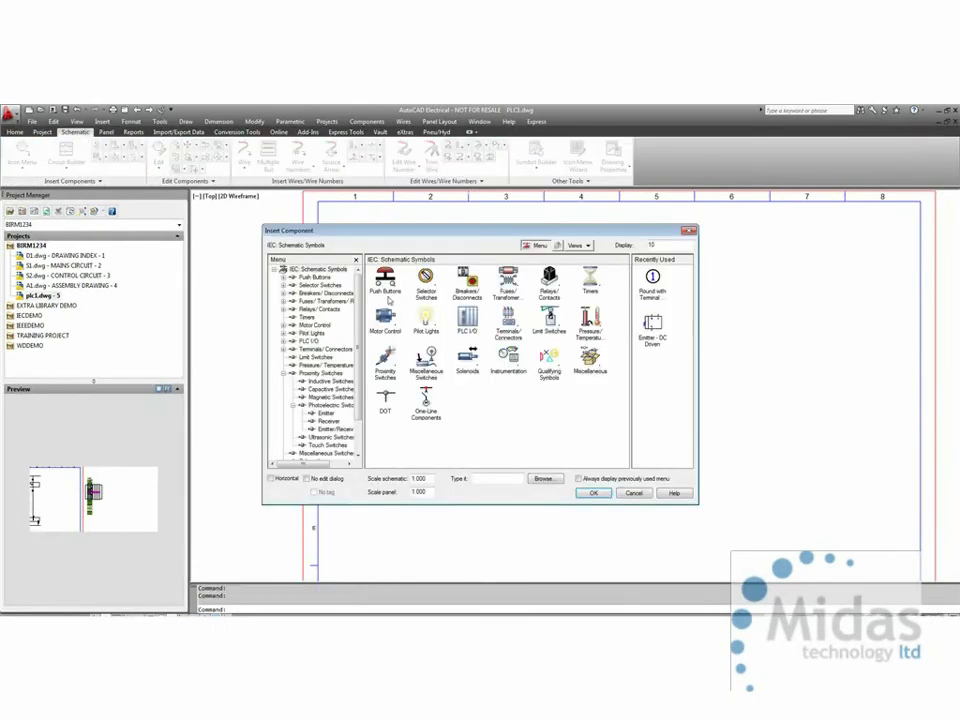
left_click(508, 282)
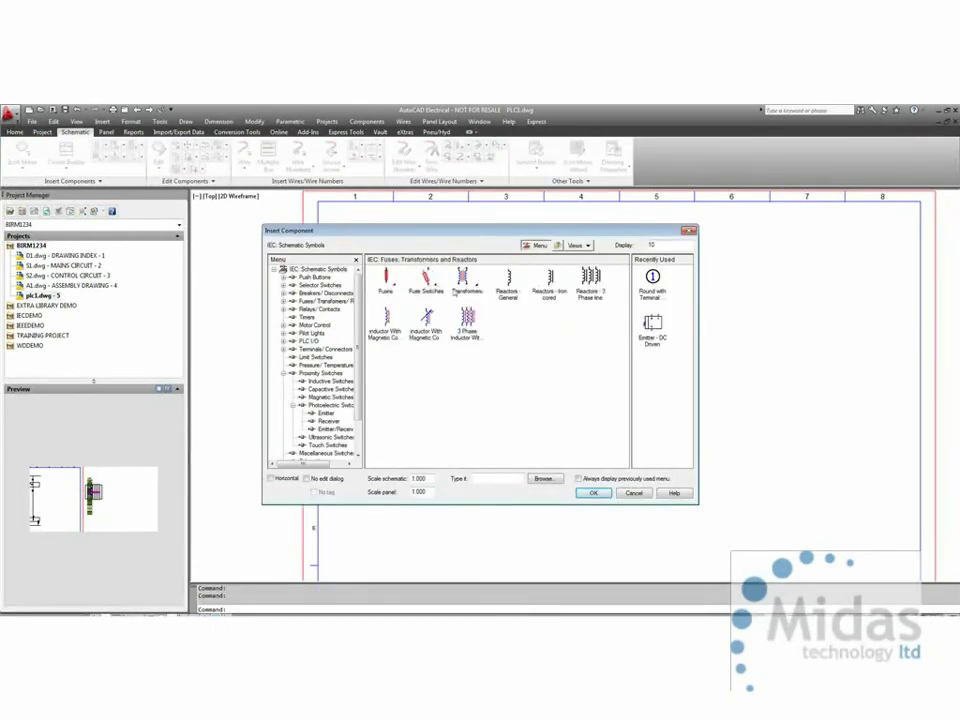
left_click(389, 278)
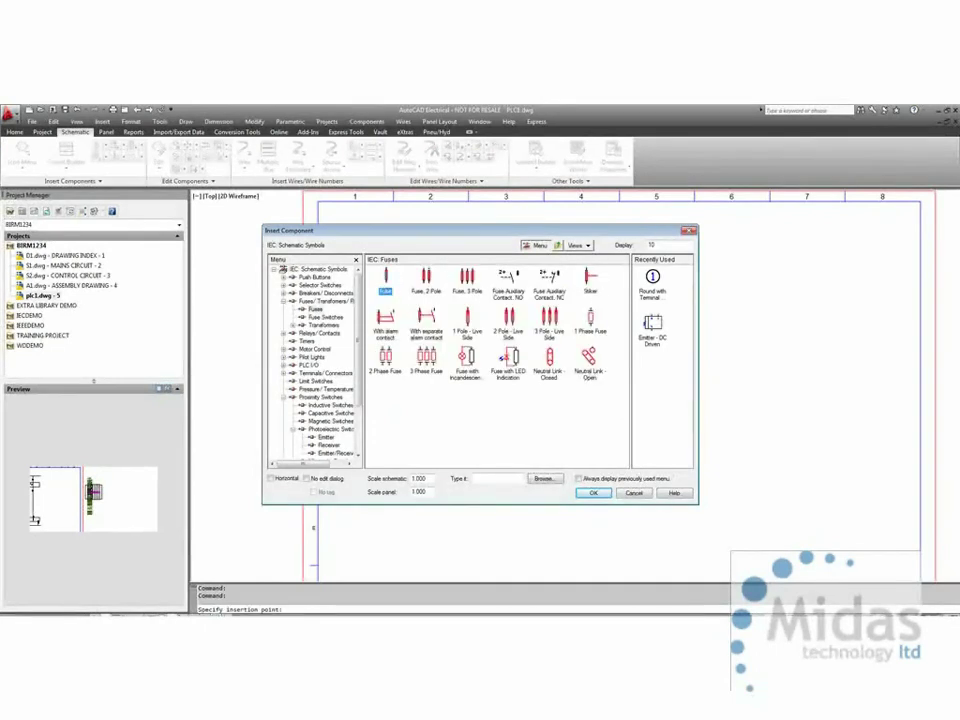
left_click(382, 276)
left_click(437, 253)
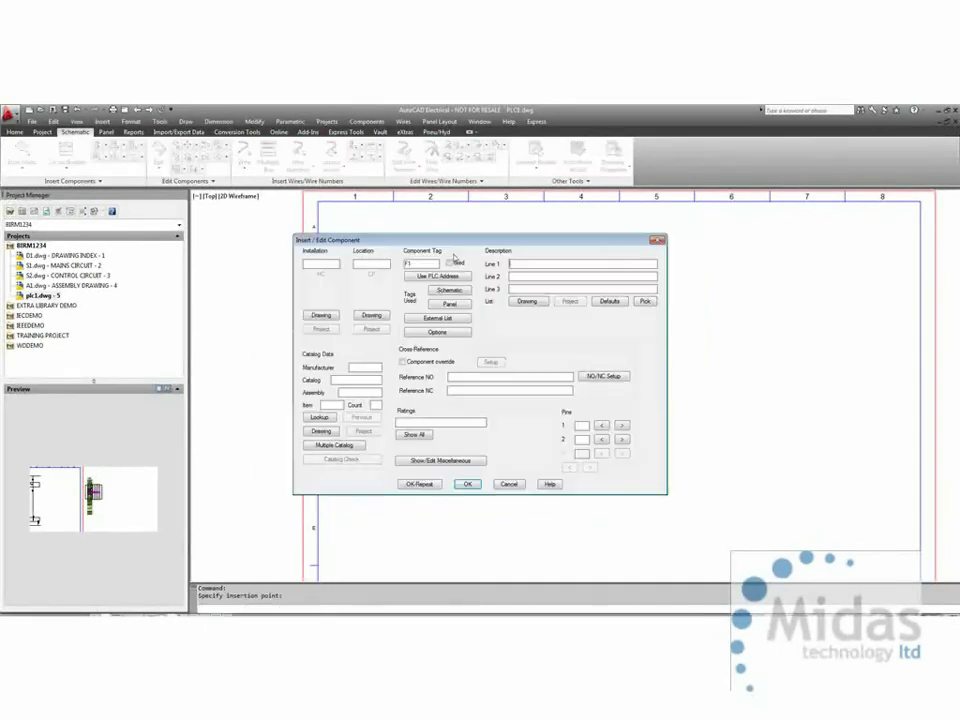
left_click(431, 483)
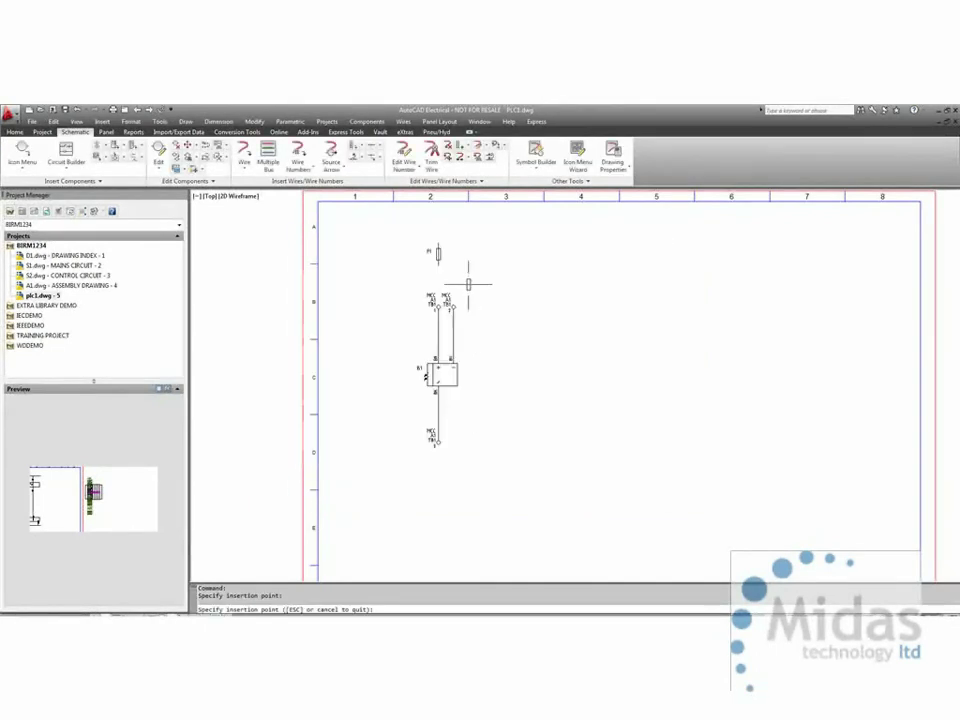
Repeat the fuse in line above TB1 terminal 2 and below TB1 terminal 3, accepting the default component data.
left_click(453, 253)
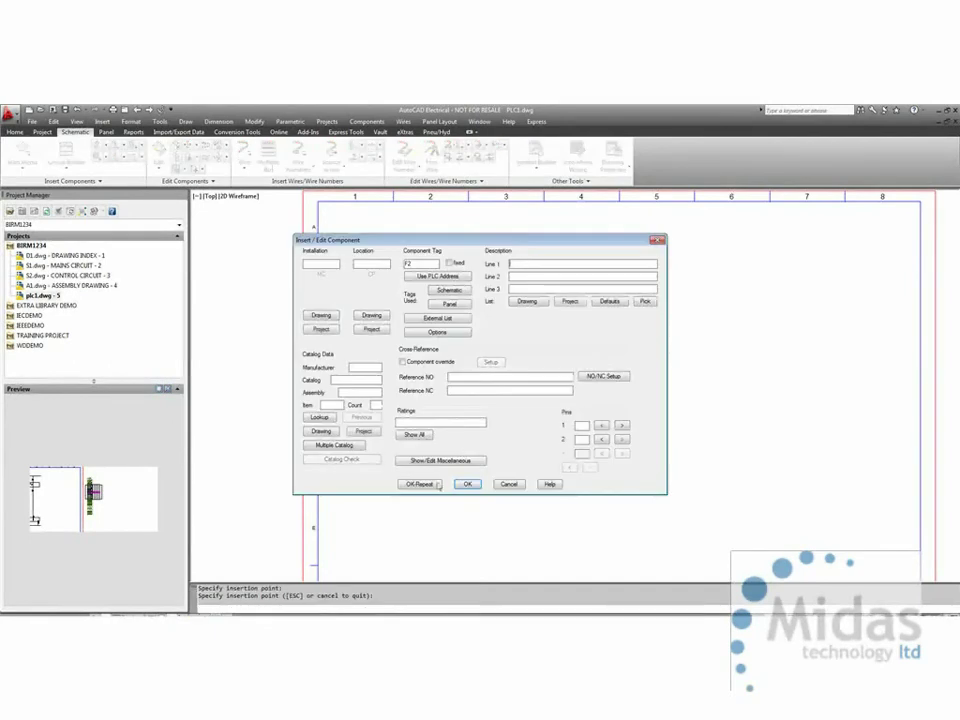
left_click(420, 544)
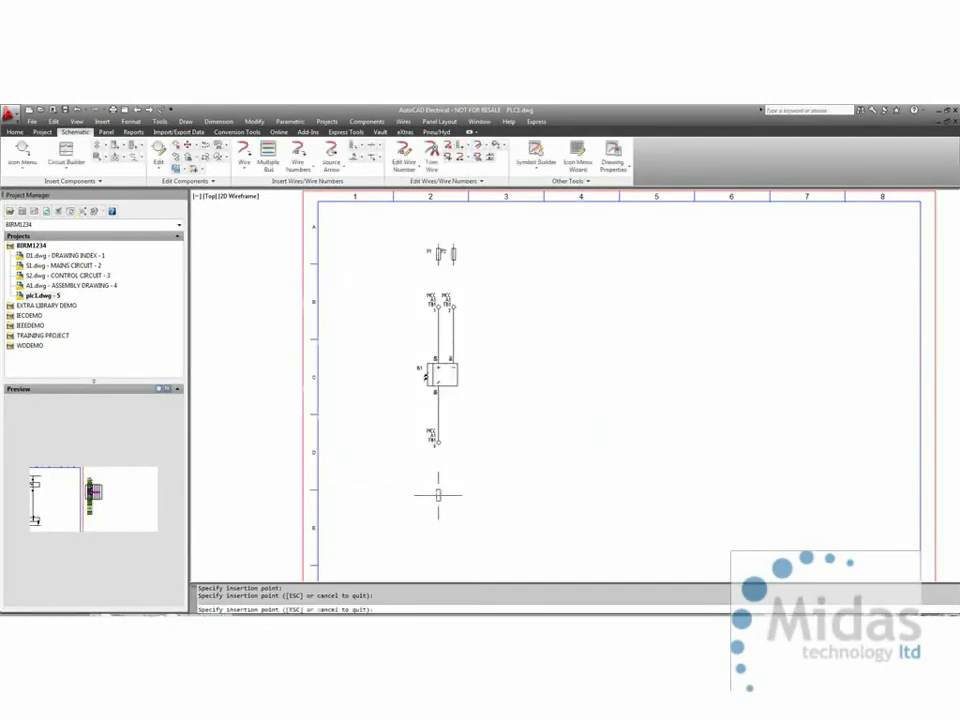
left_click(437, 494)
left_click(465, 484)
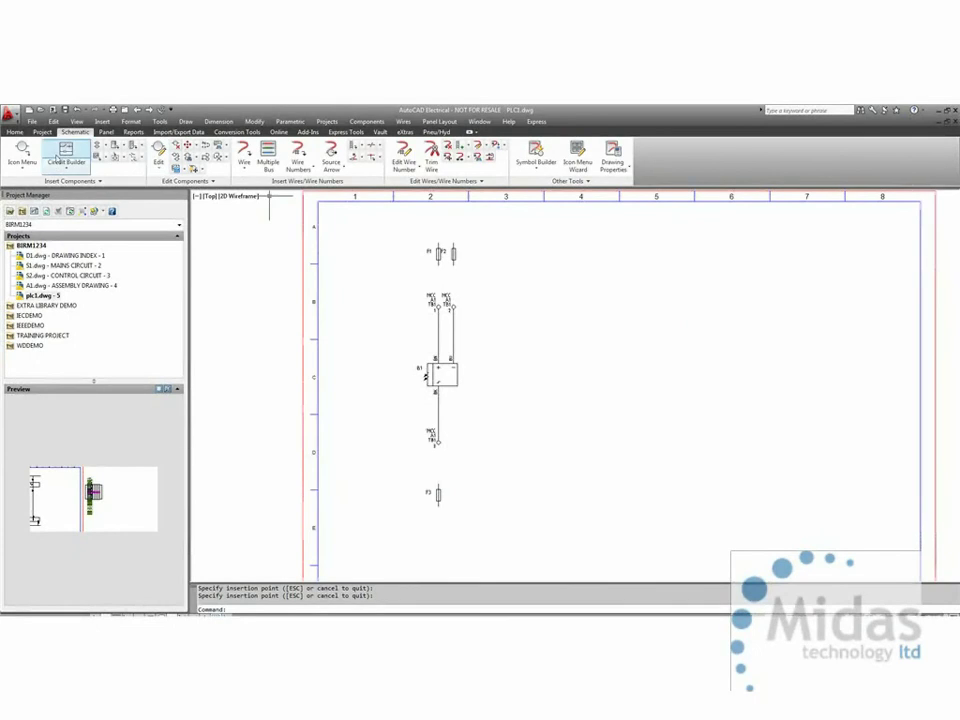
Draw straight 24VDC wires joining TB1 terminals 1 and 2 to the fuses directly above them.
left_click(244, 155)
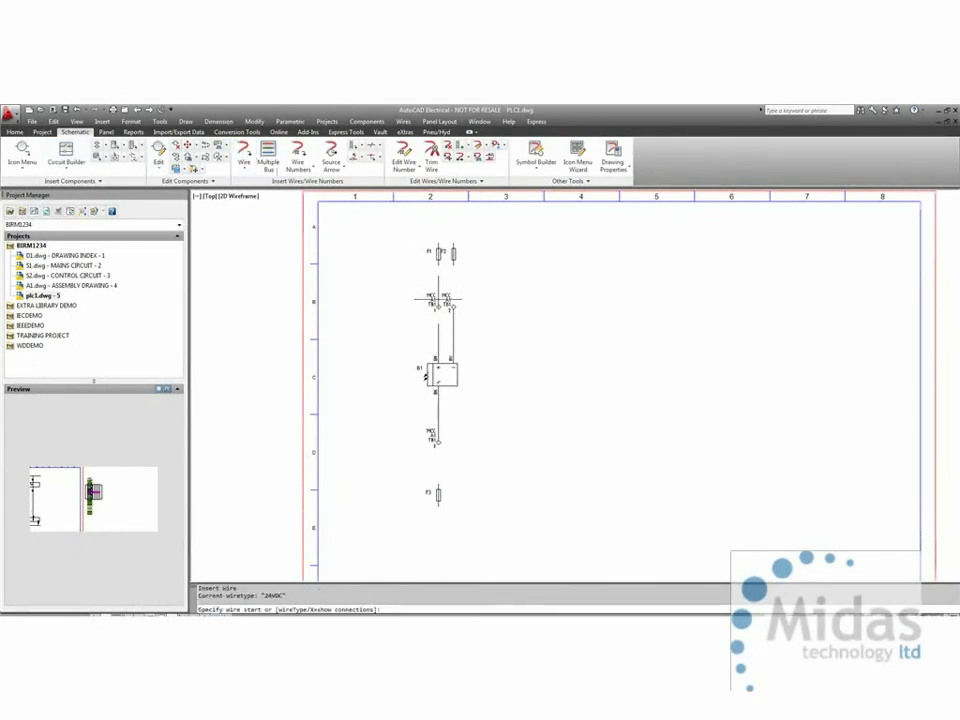
scroll(434, 292, "up", 5)
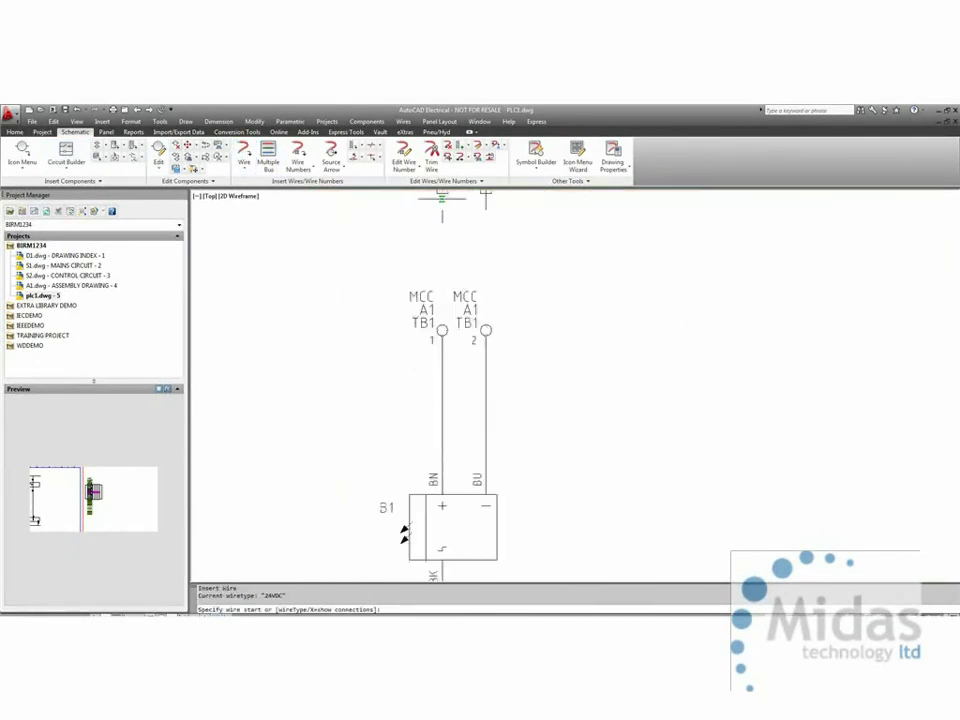
left_click(441, 329)
left_click(442, 195)
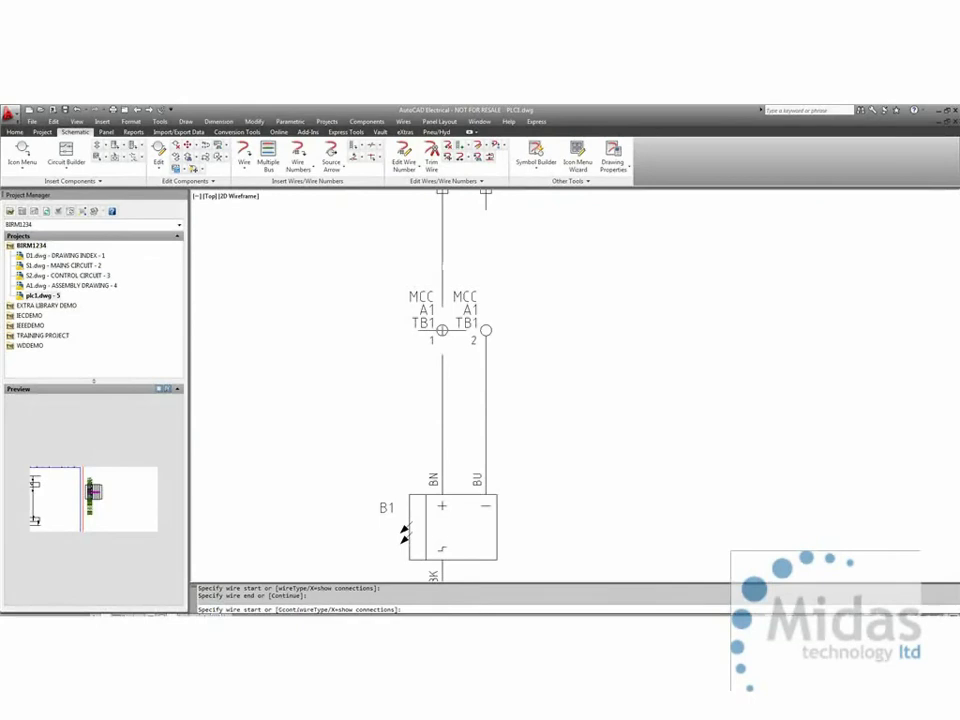
scroll(620, 166, "up", 2)
key("Escape")
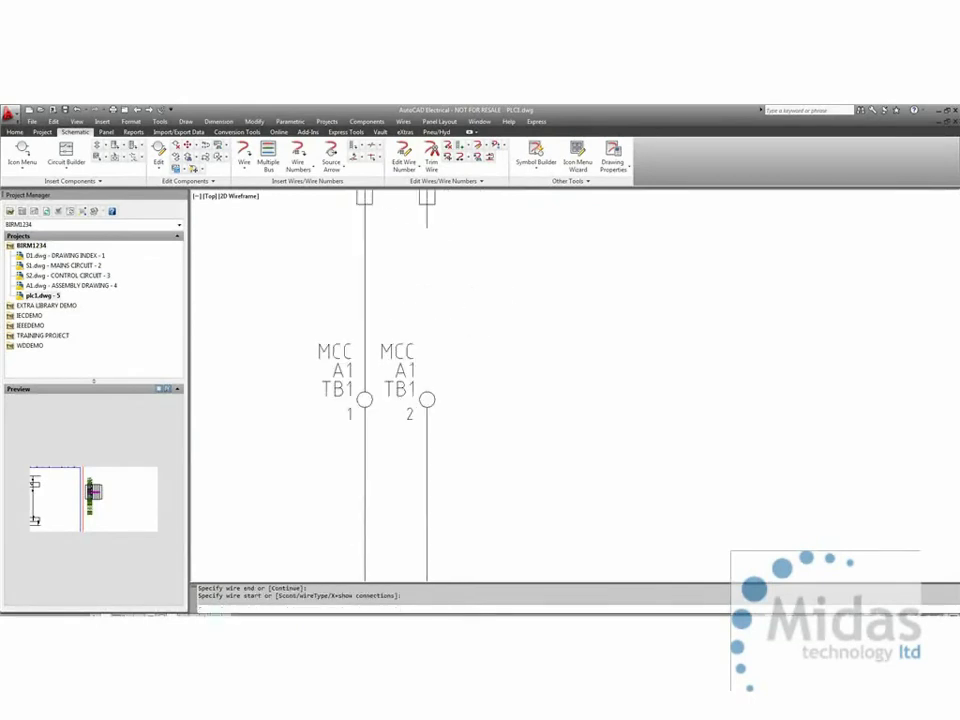
key("Return")
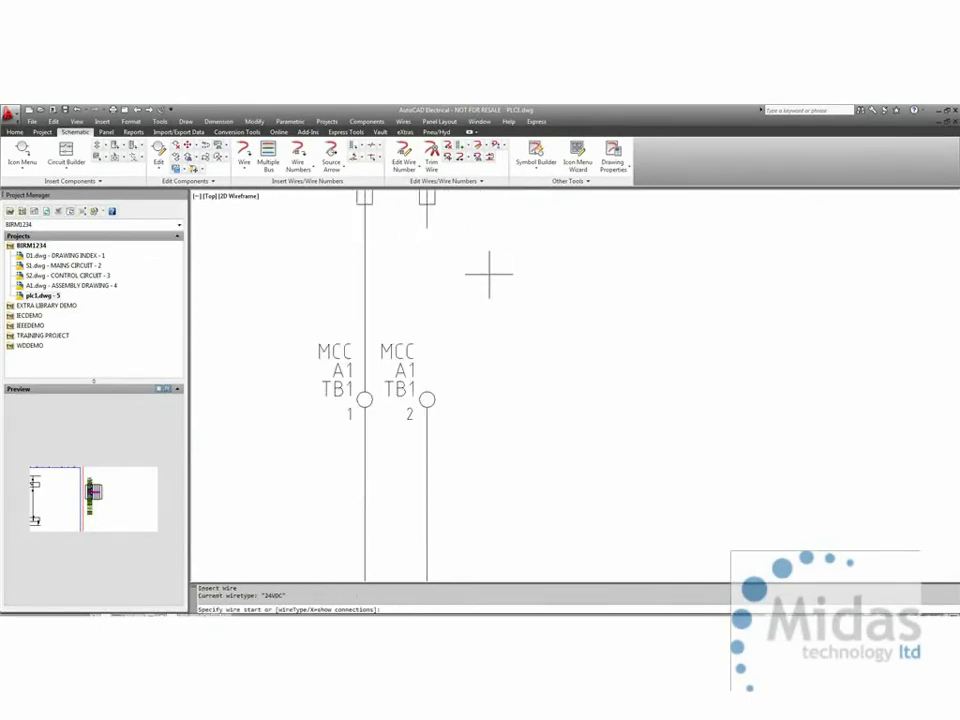
left_click(426, 333)
left_click(427, 399)
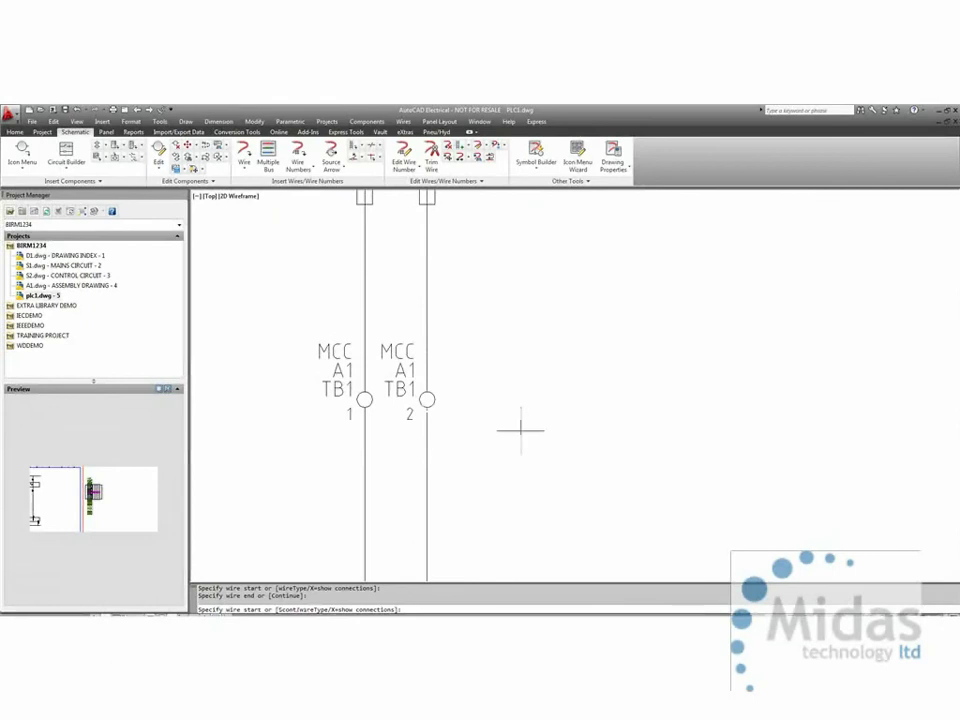
Draw a straight 24VDC wire between fuse F3 and TB1 terminal 3, and end the wire command without adding further wires.
middle_click_drag(521, 429, 567, 231)
scroll(546, 398, "down", 5)
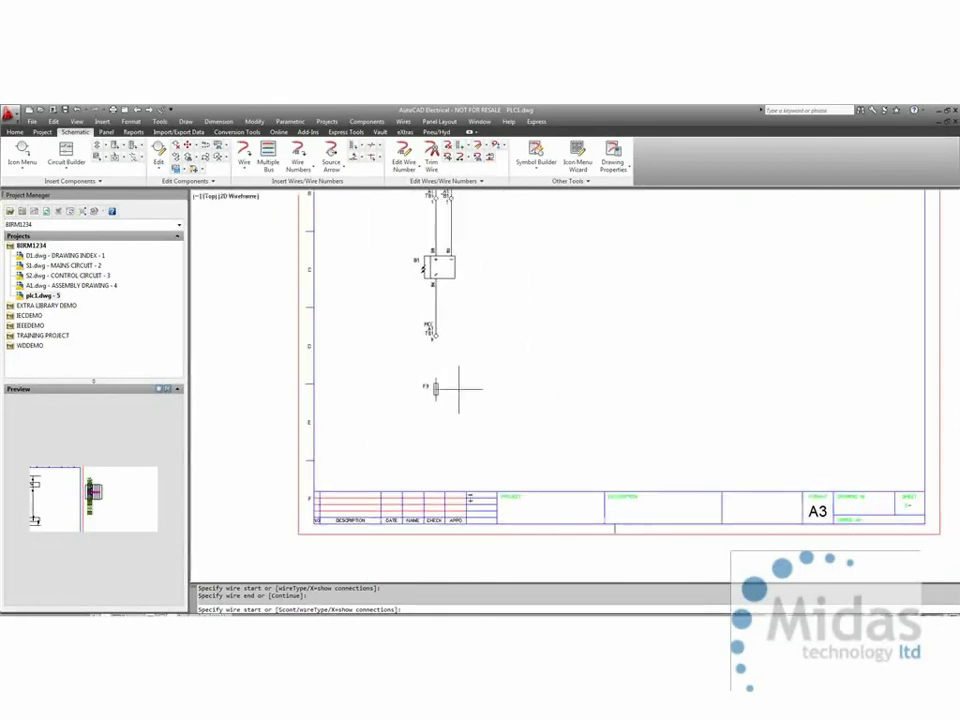
key("Escape")
right_click(448, 381)
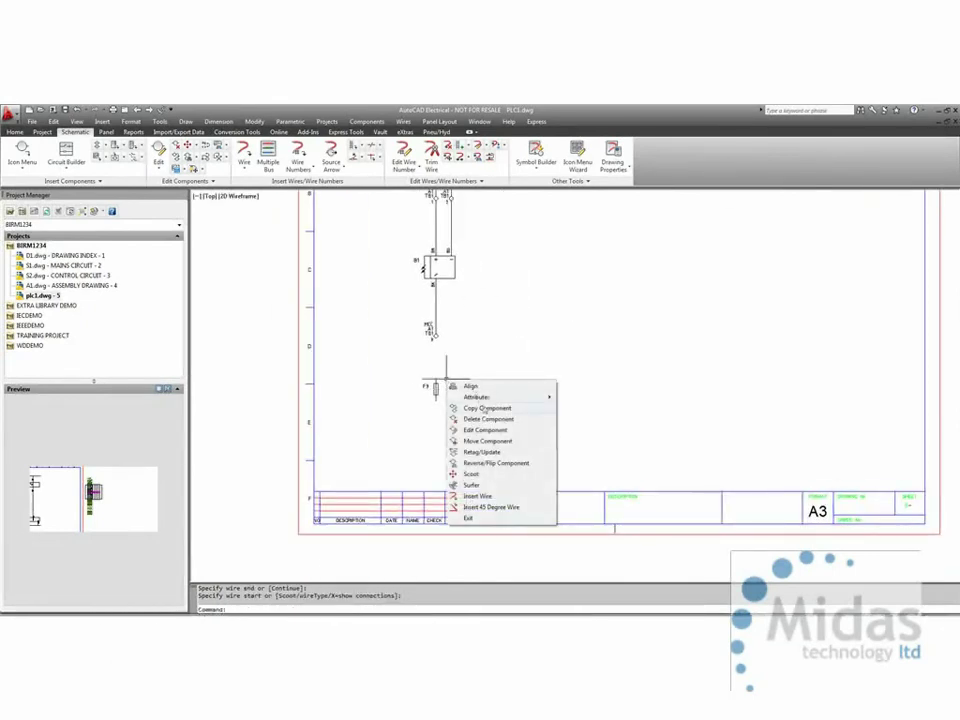
left_click(467, 497)
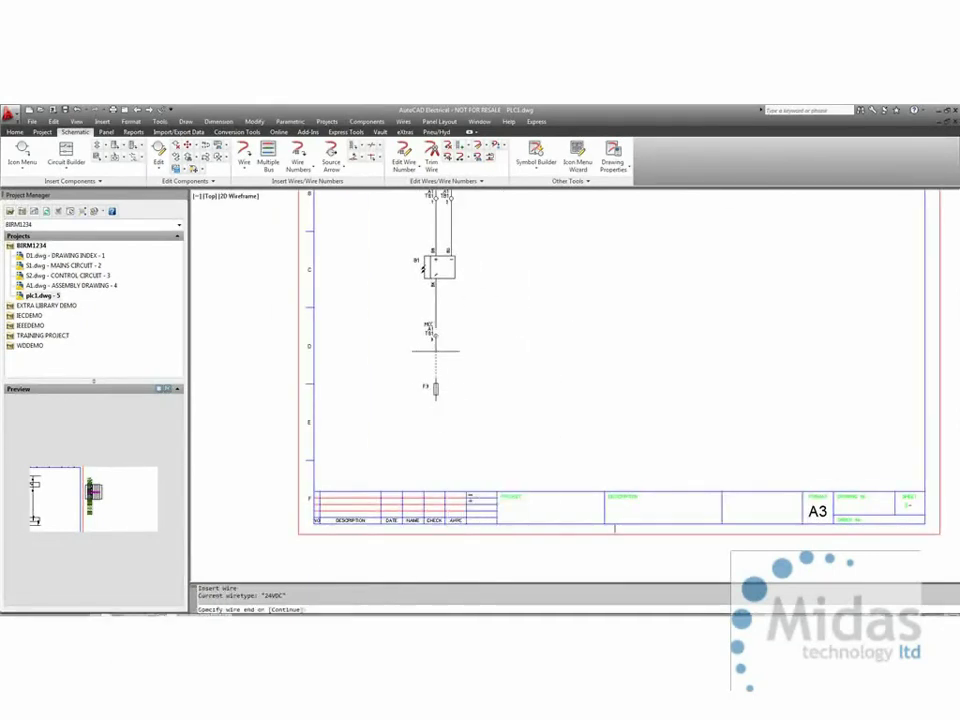
left_click(437, 338)
right_click(487, 345)
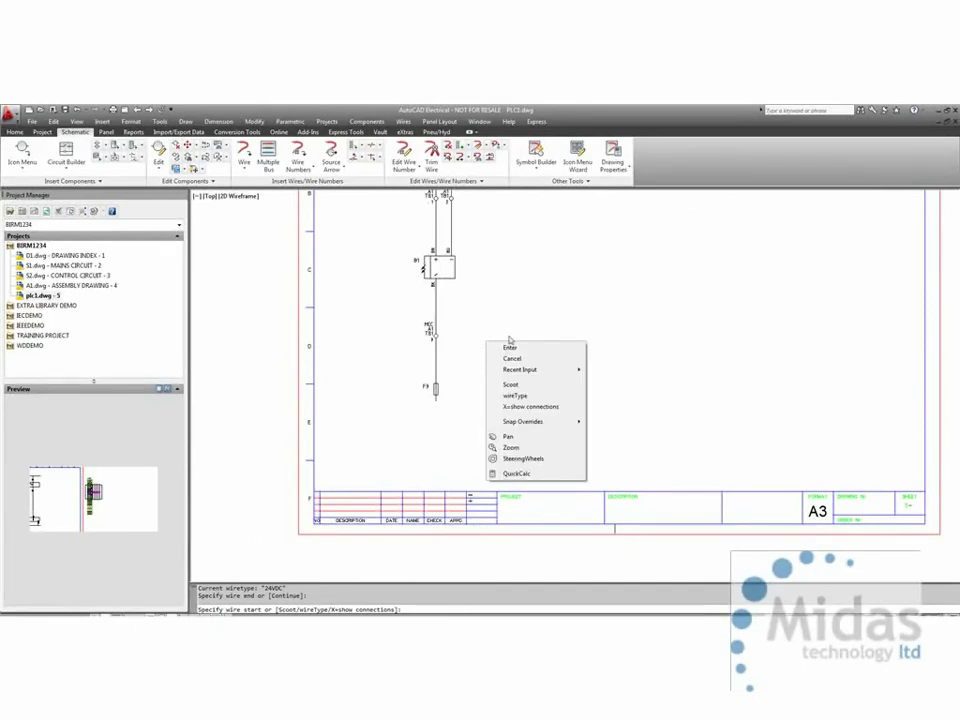
left_click(527, 312)
middle_click_drag(506, 321, 482, 429)
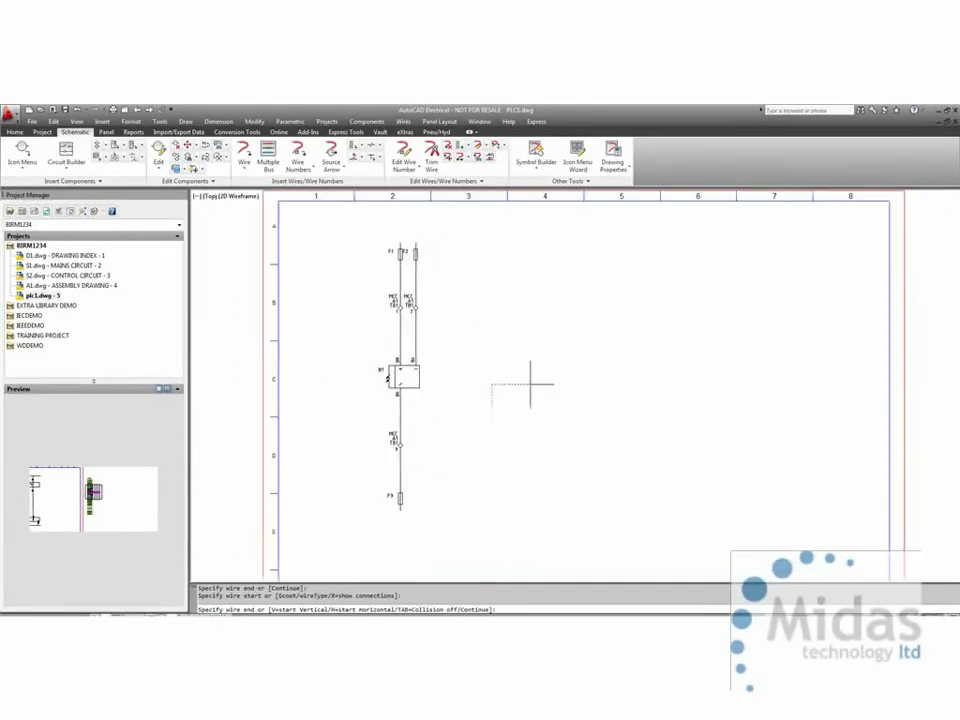
key("Return")
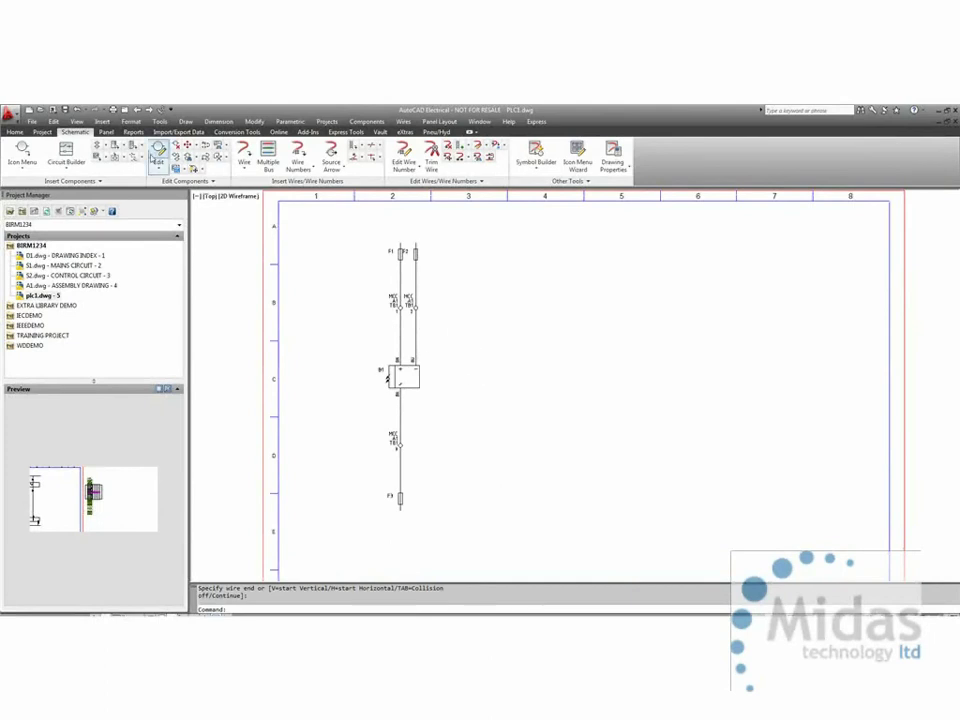
Draw a location box around emitter B1 with location code EXT, and scan and update its child devices.
left_click(116, 158)
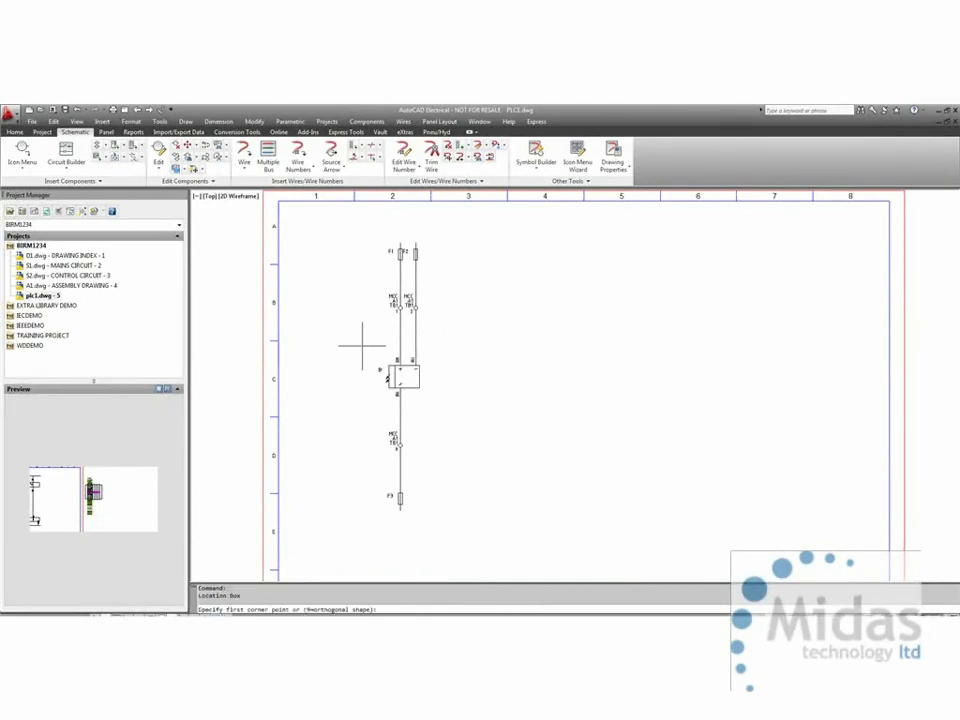
left_click(362, 345)
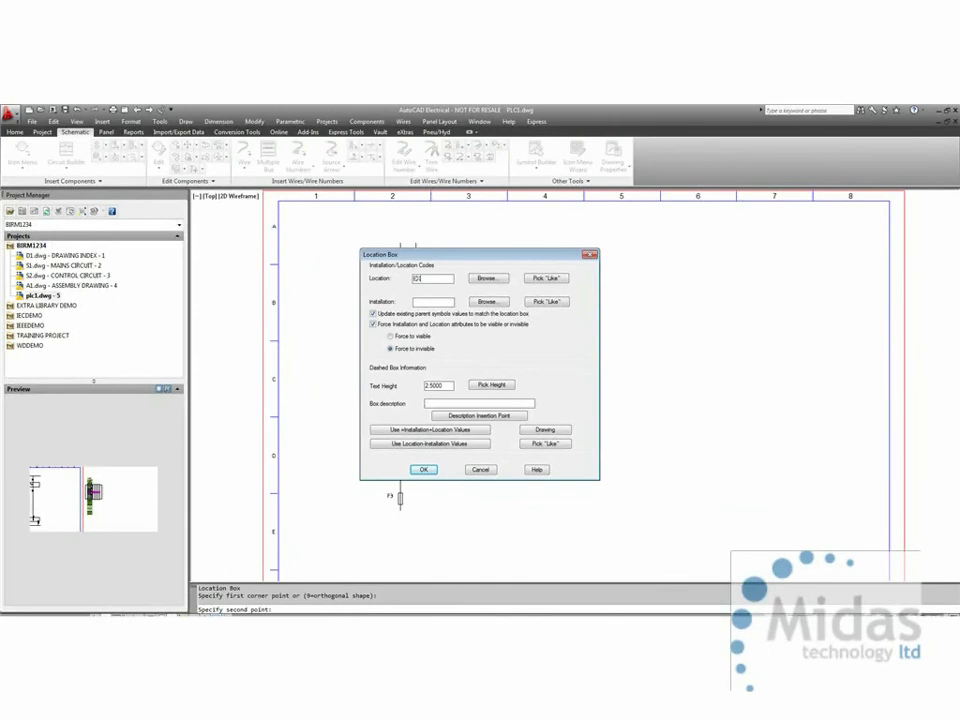
type("EXT")
left_click(425, 470)
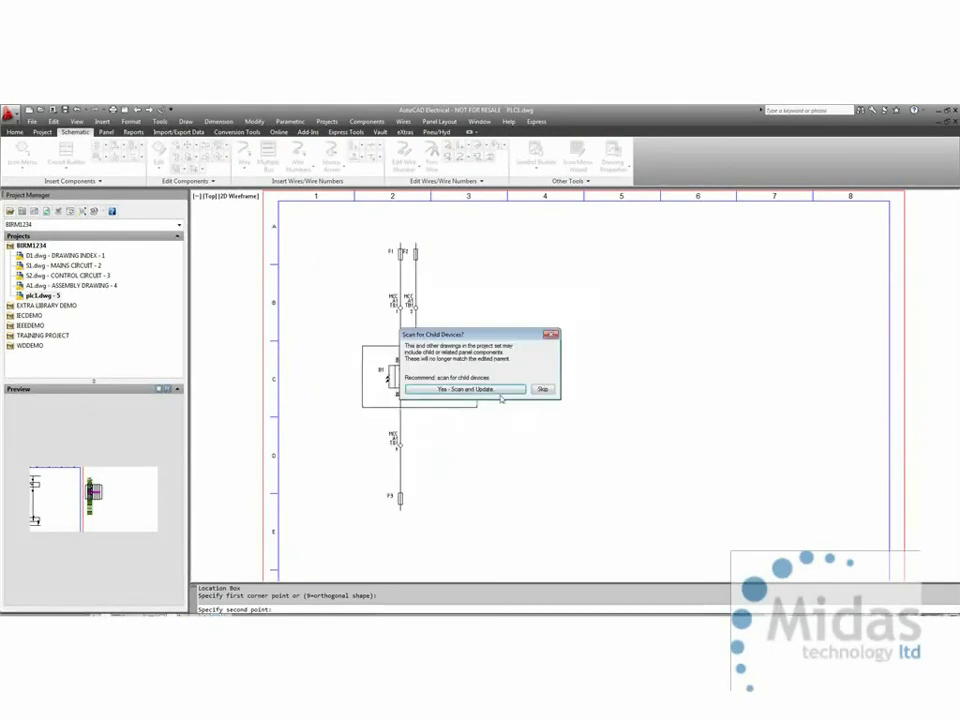
left_click(450, 388)
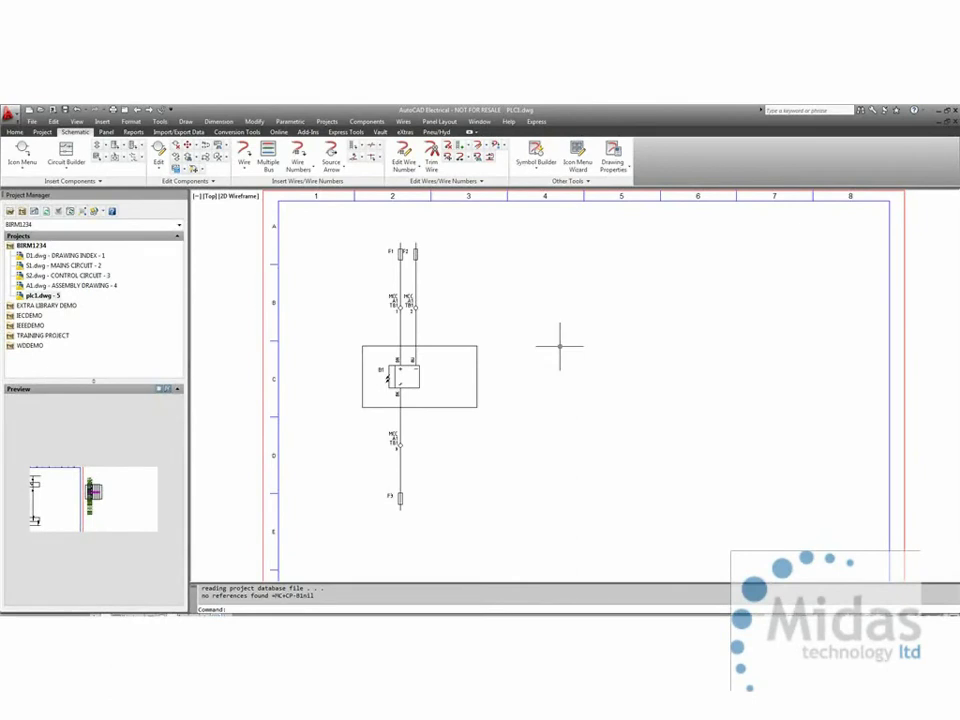
Edit TB1 terminal 1 and set its terminal block properties to 3 levels.
scroll(420, 325, "down", 2)
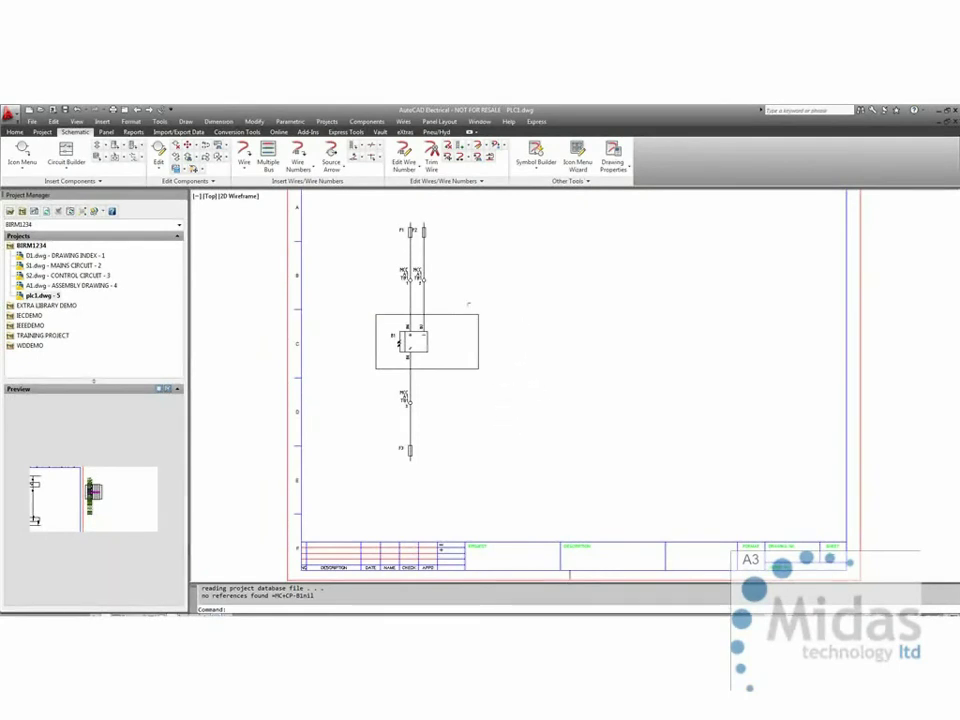
right_click(405, 276)
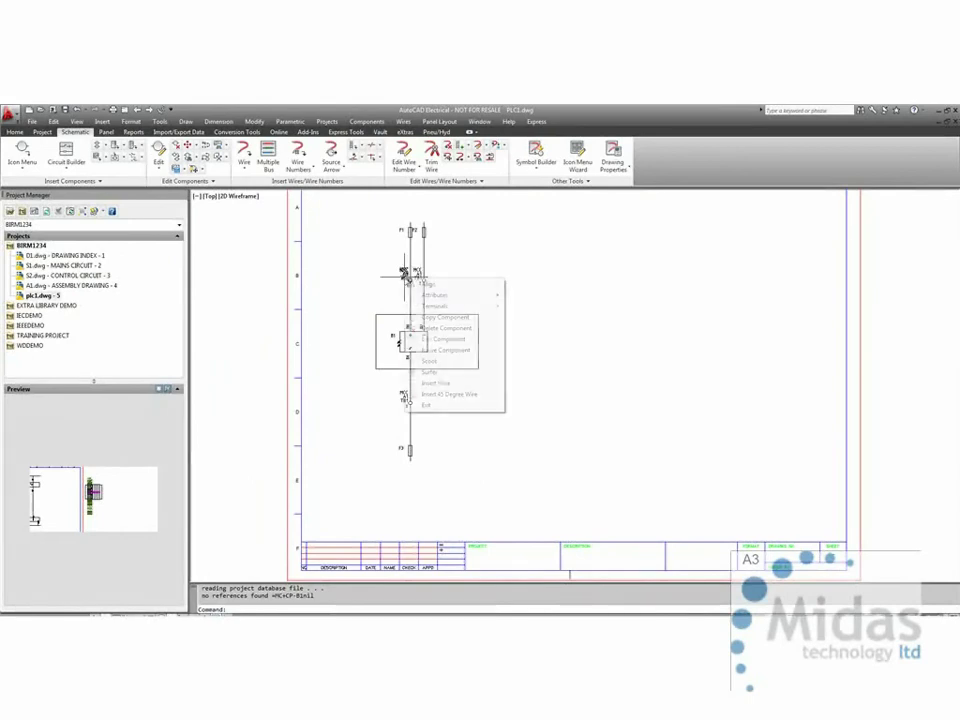
mouse_move(435, 307)
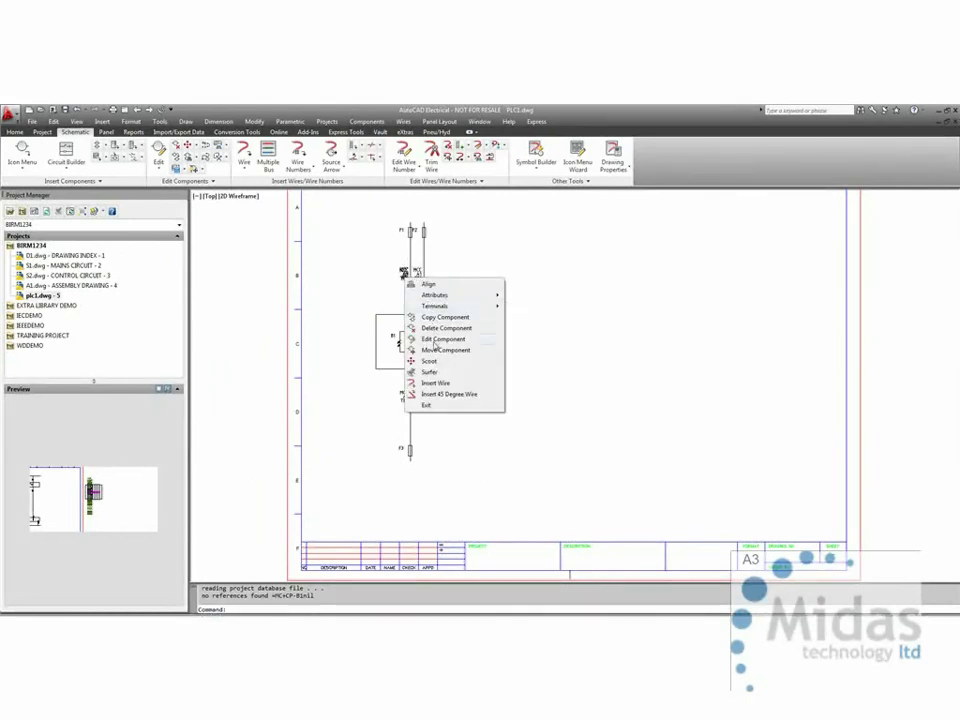
left_click(437, 339)
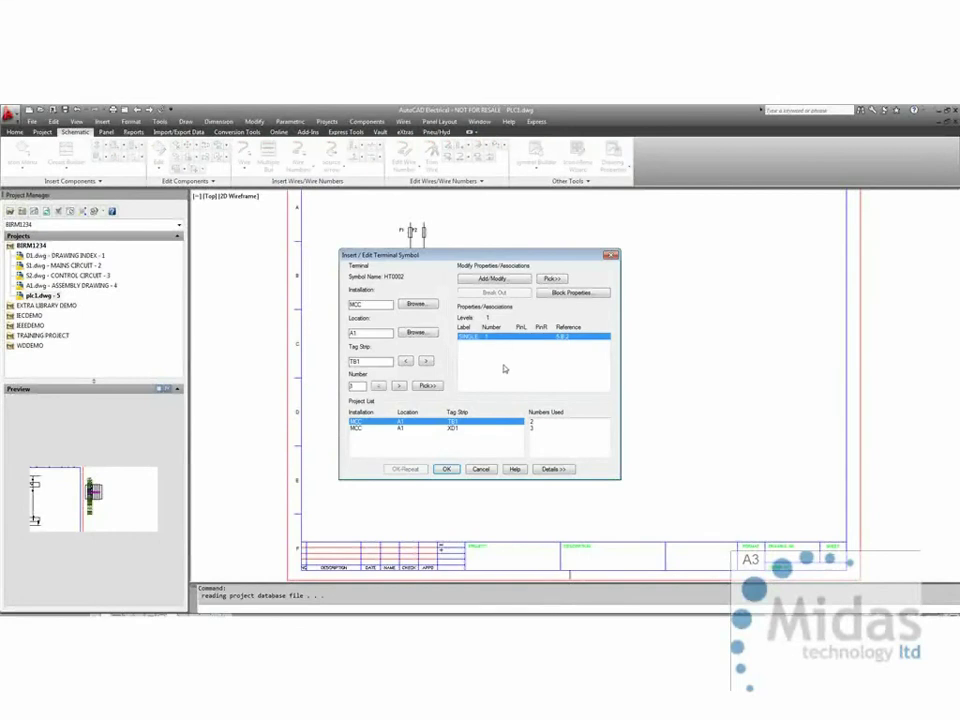
left_click(571, 292)
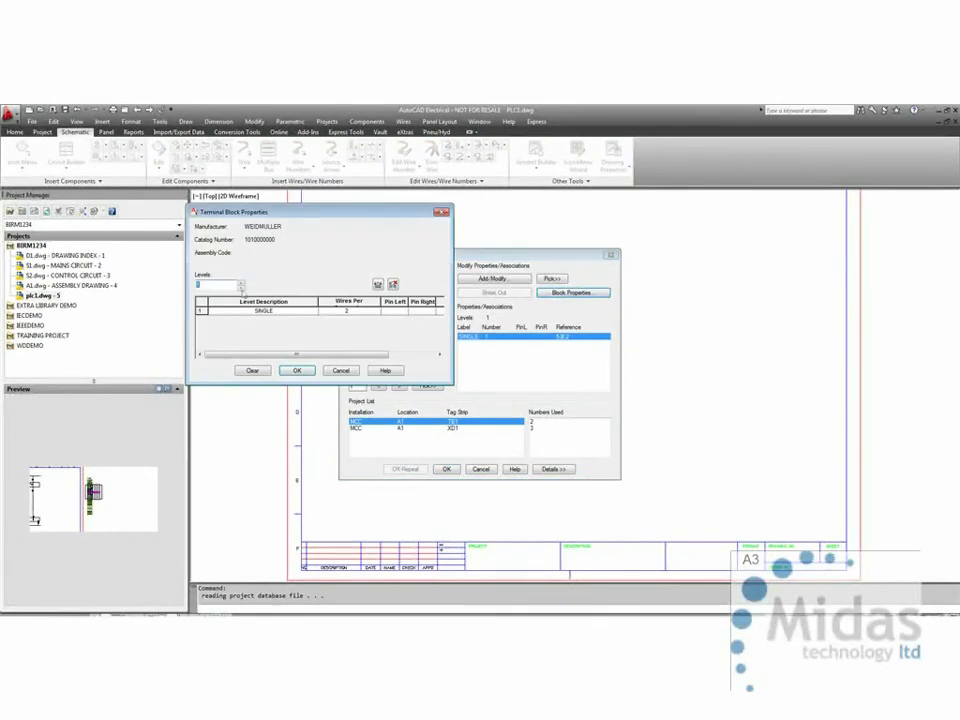
left_click(241, 282)
left_click(241, 282)
Label the three levels T, M and B, and set 2 wires per connection on levels M and B.
left_click(263, 311)
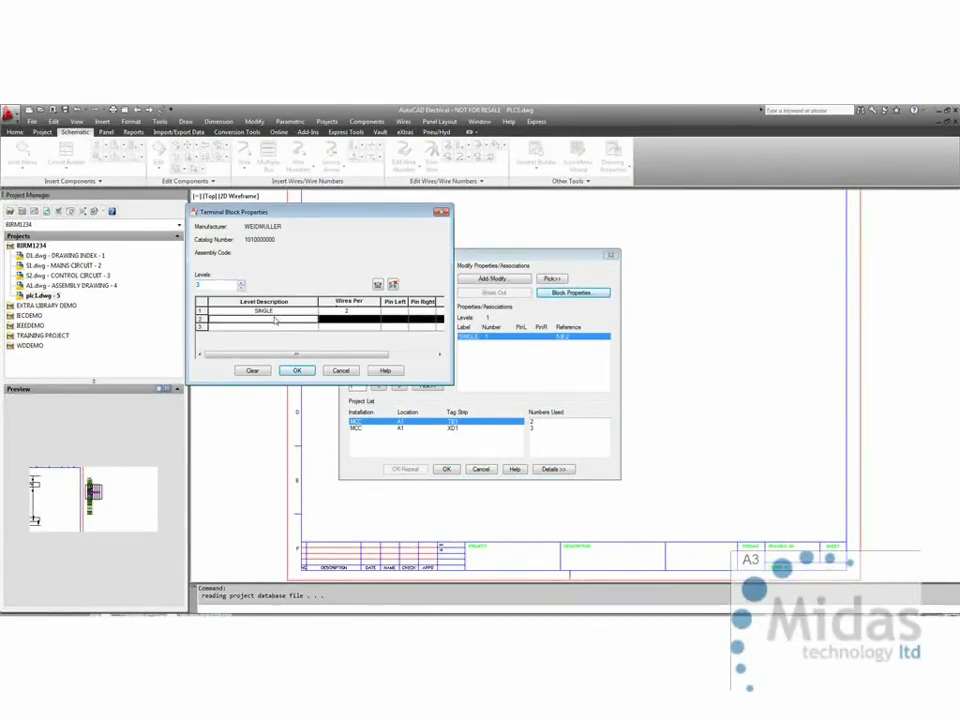
type("T")
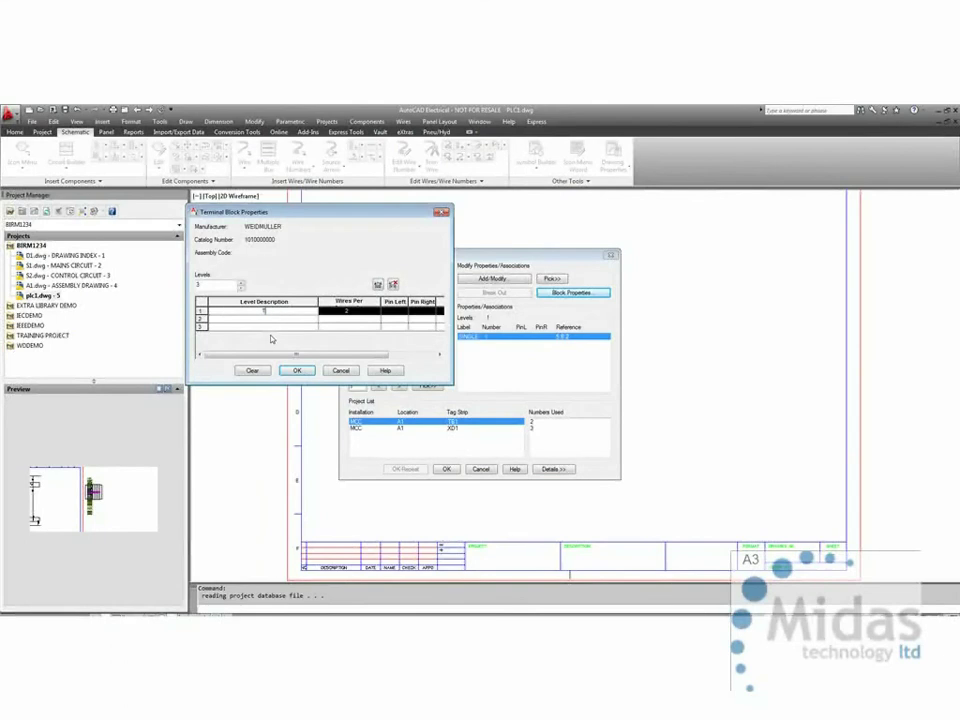
left_click(262, 318)
type("M")
left_click(265, 327)
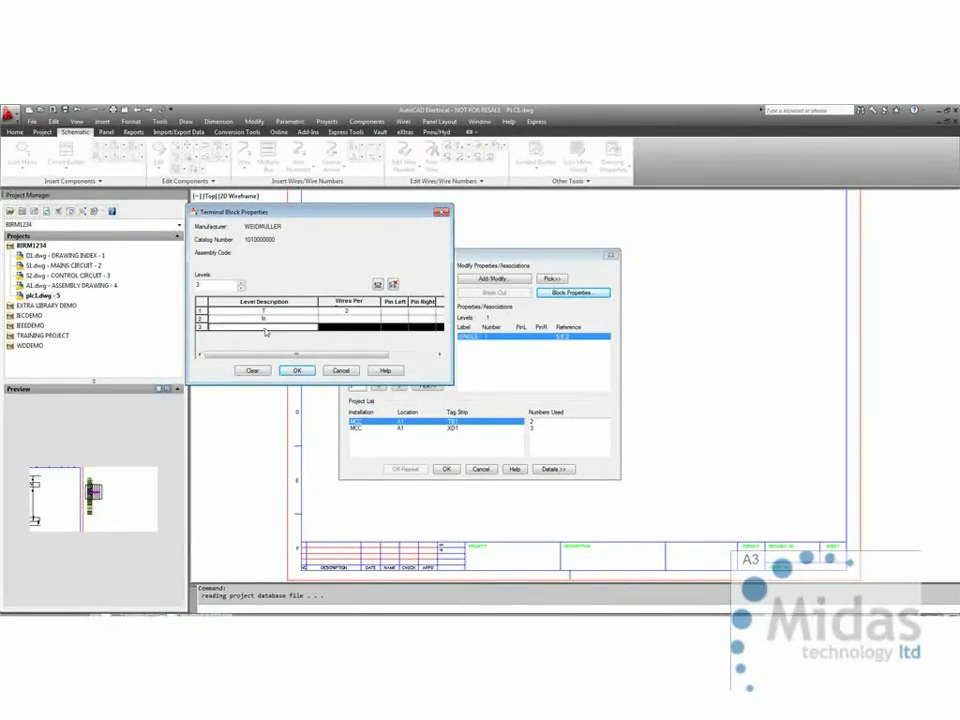
type("B")
left_click(351, 319)
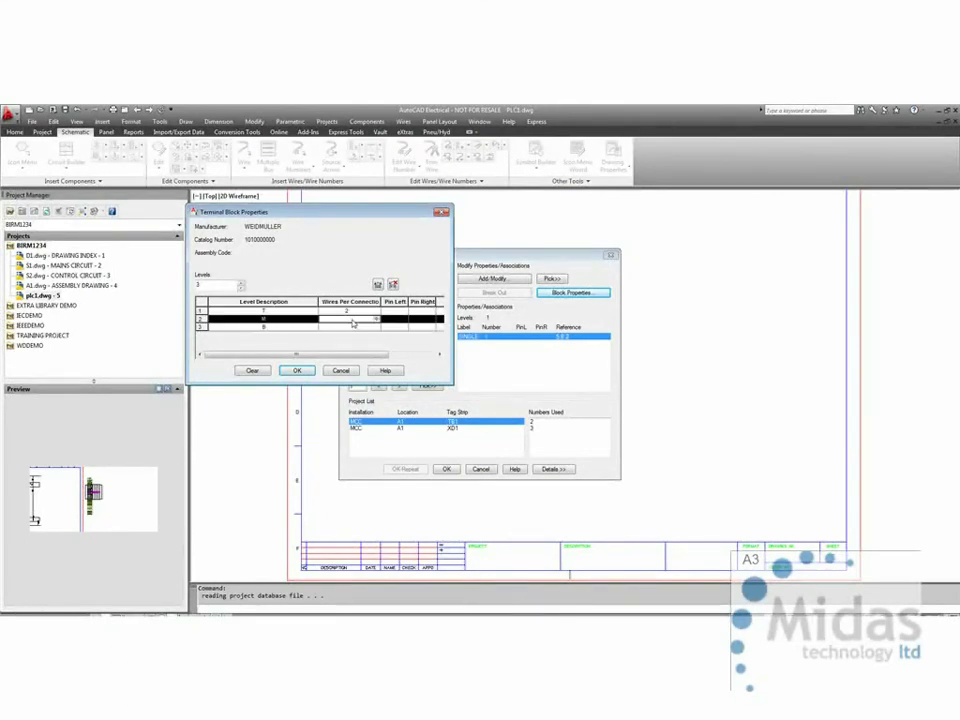
left_click(374, 328)
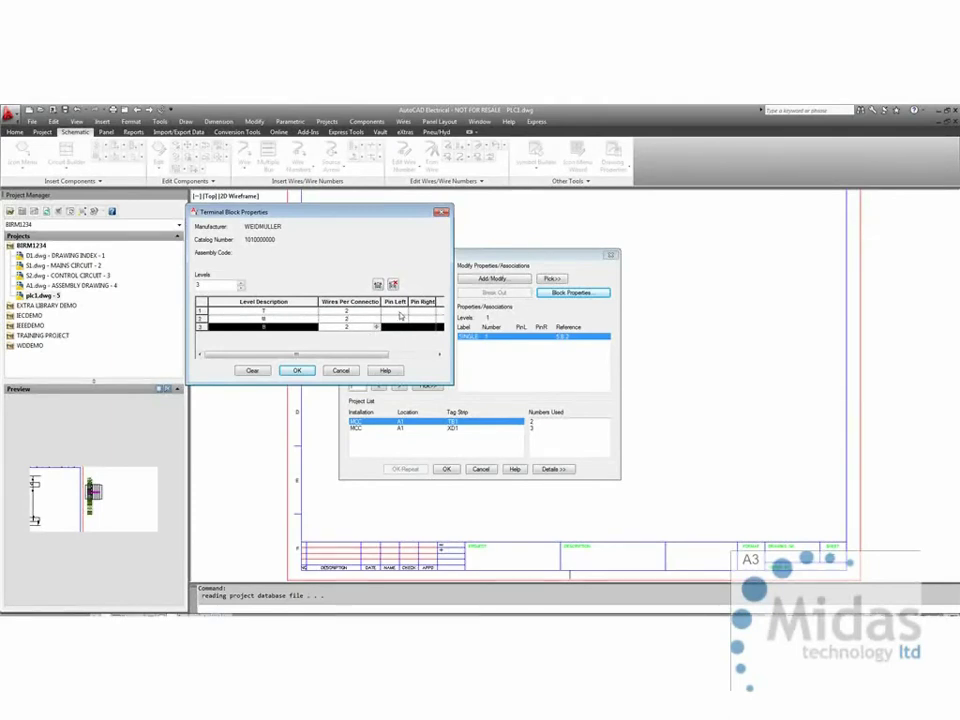
Try an internal jumper between levels T and B of the terminal block, and delete it again.
left_click(400, 313)
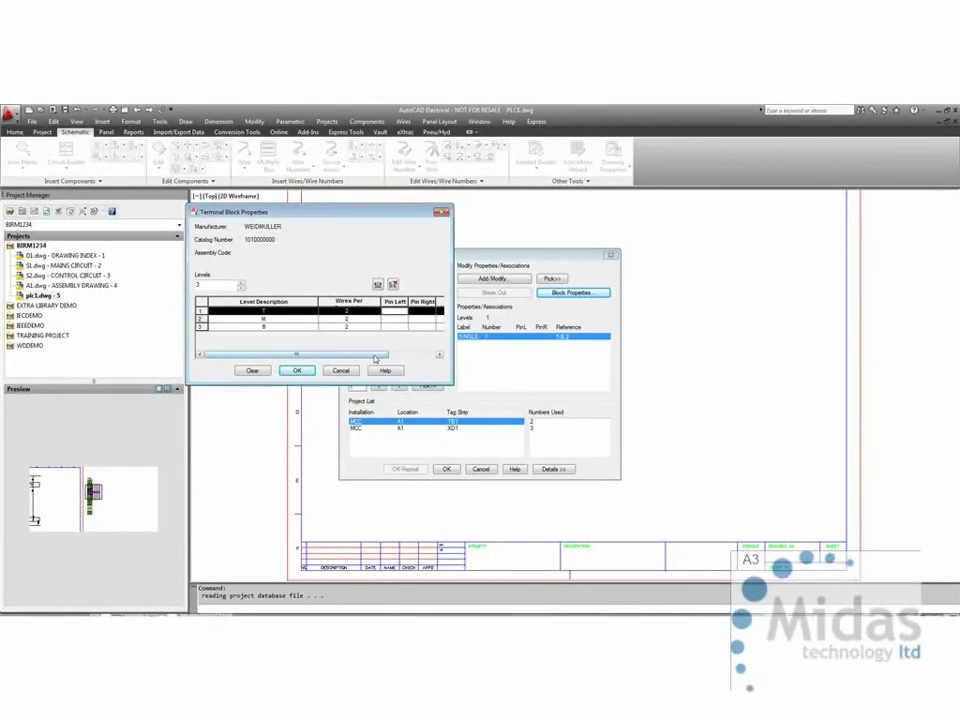
left_click_drag(375, 357, 425, 356)
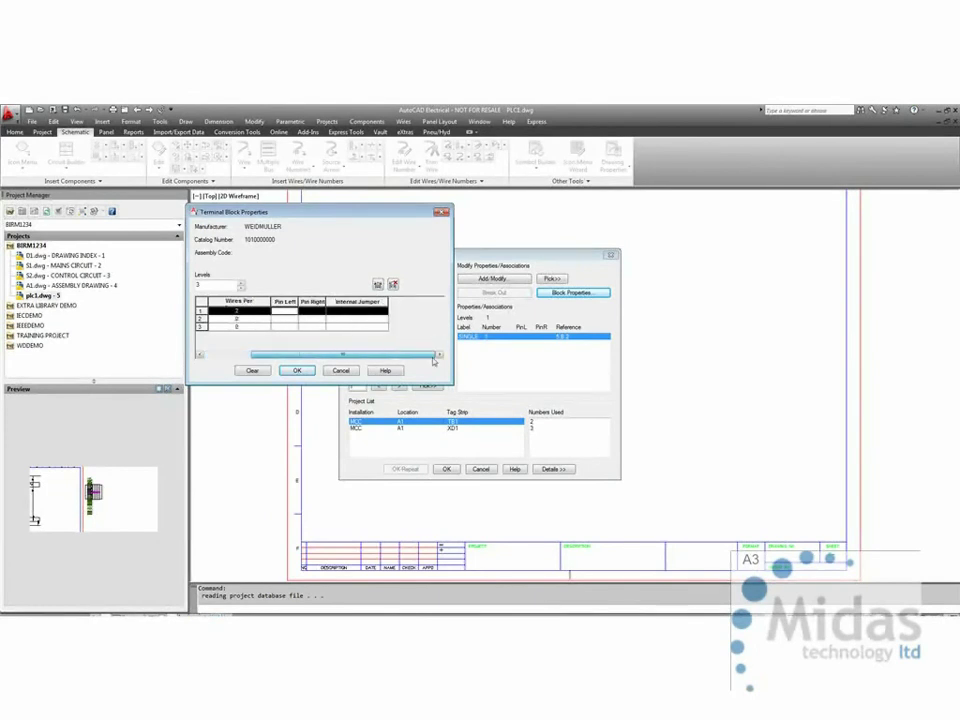
left_click(375, 327)
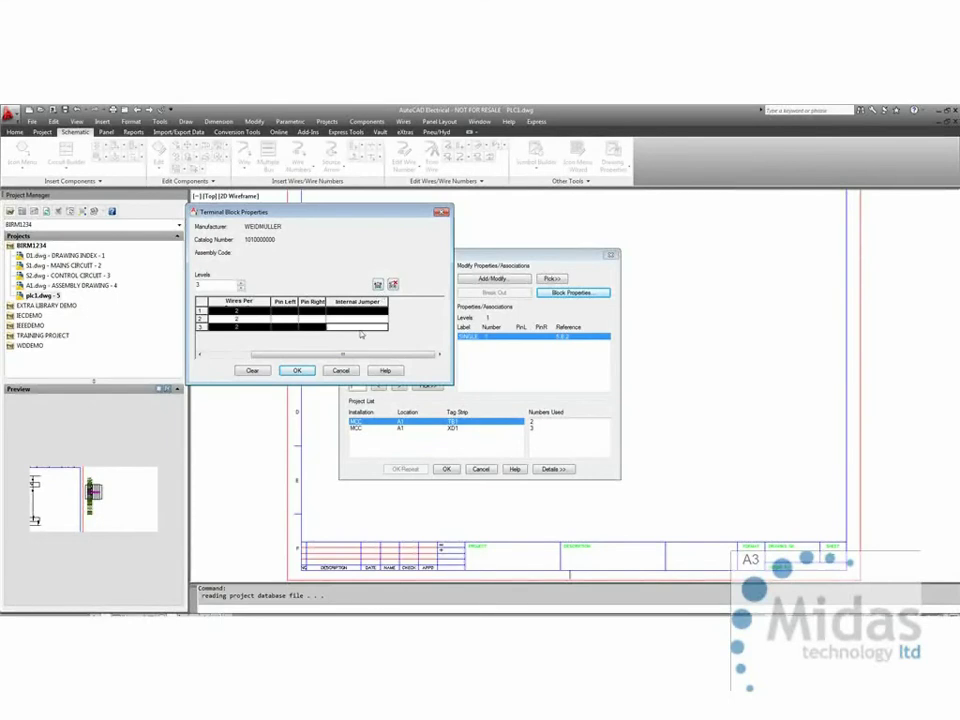
left_click(379, 286)
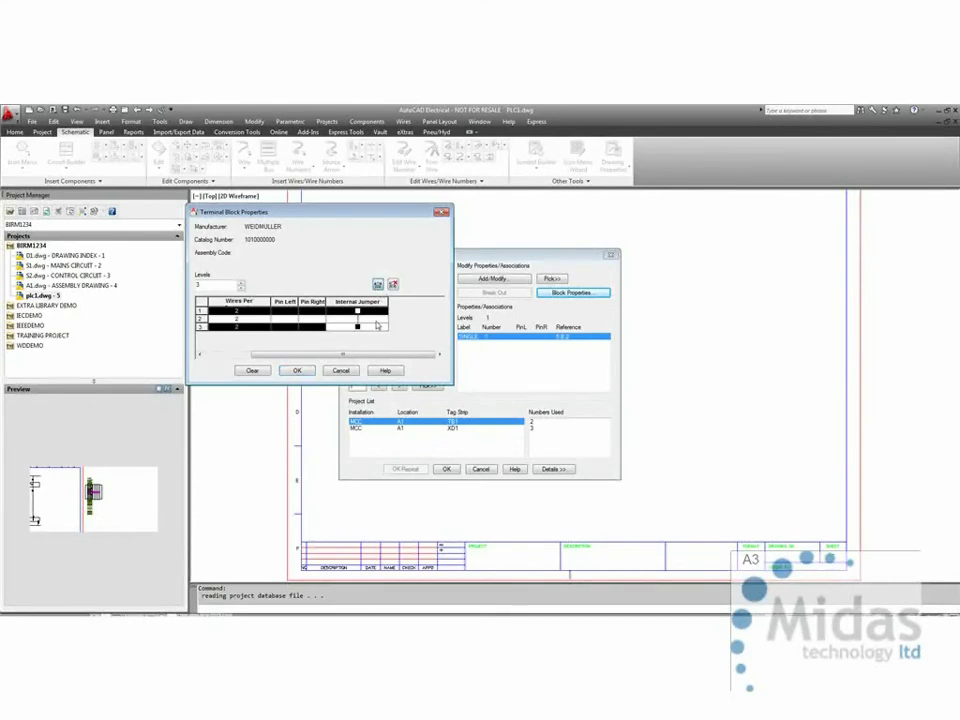
left_click(393, 285)
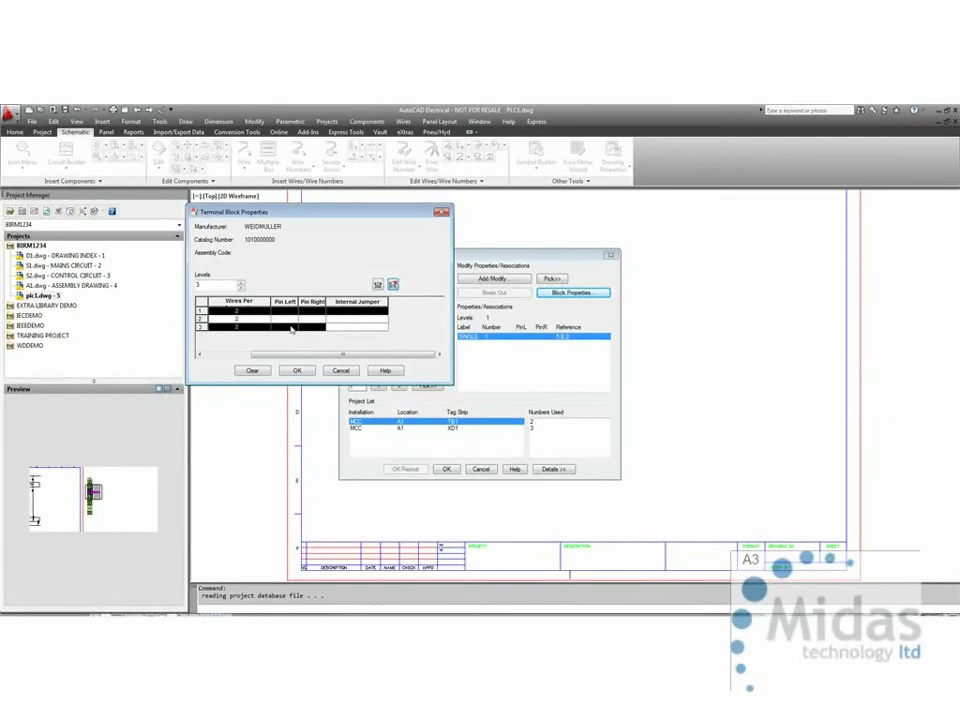
Accept the three-level block properties and save the edits to TB1 terminal 1.
left_click_drag(300, 354, 254, 354)
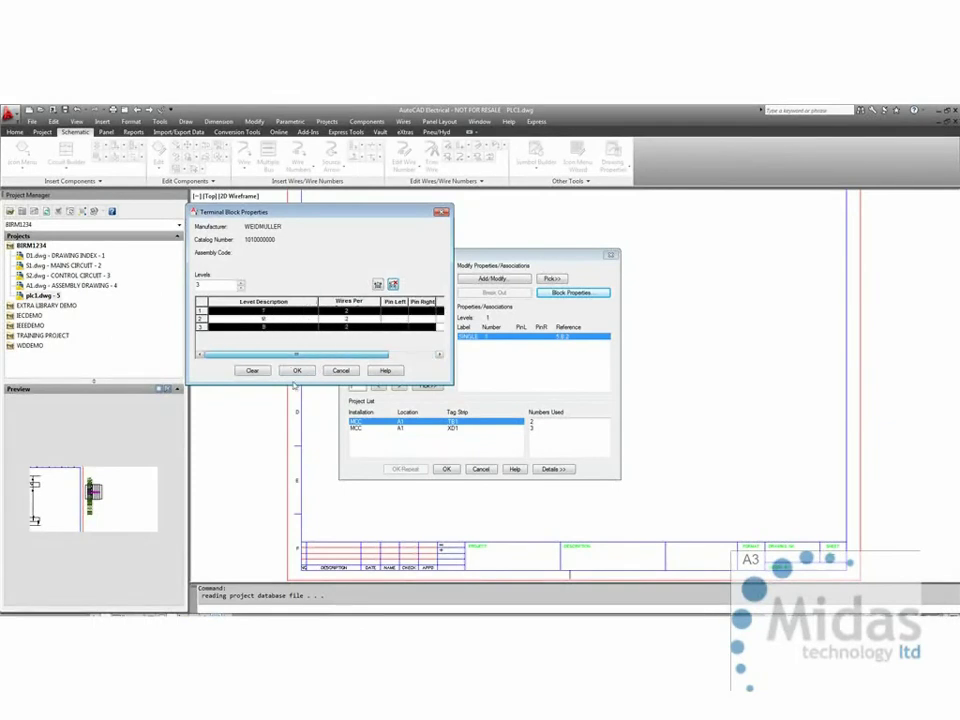
left_click(296, 371)
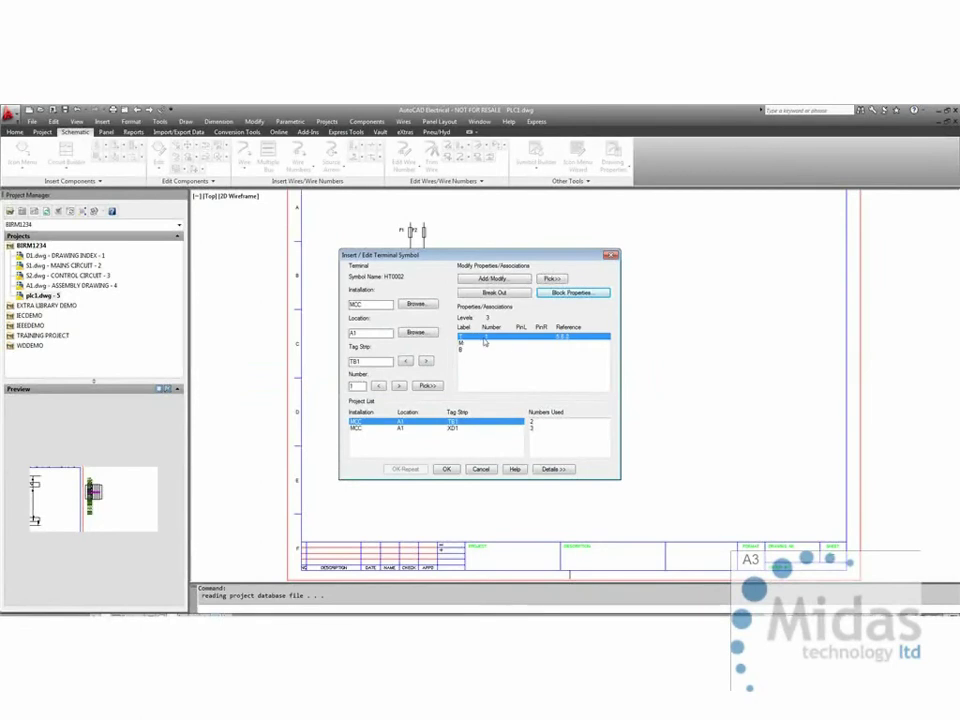
left_click(446, 469)
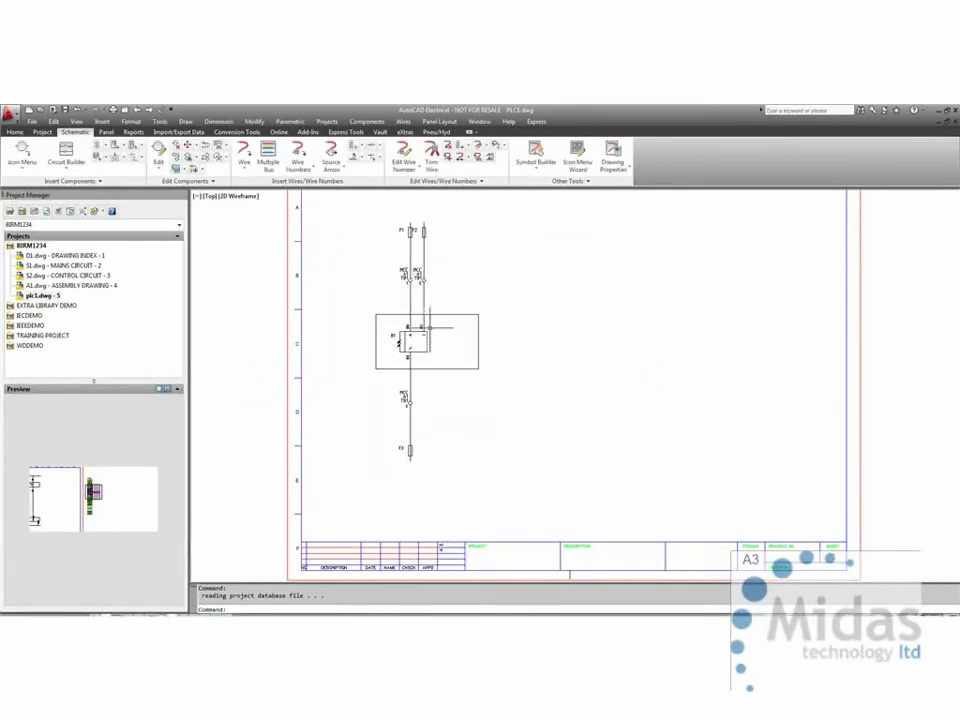
Associate TB1 terminal 2 with TB1 terminal 1 as level M of the three-level block.
right_click(421, 277)
left_click(460, 341)
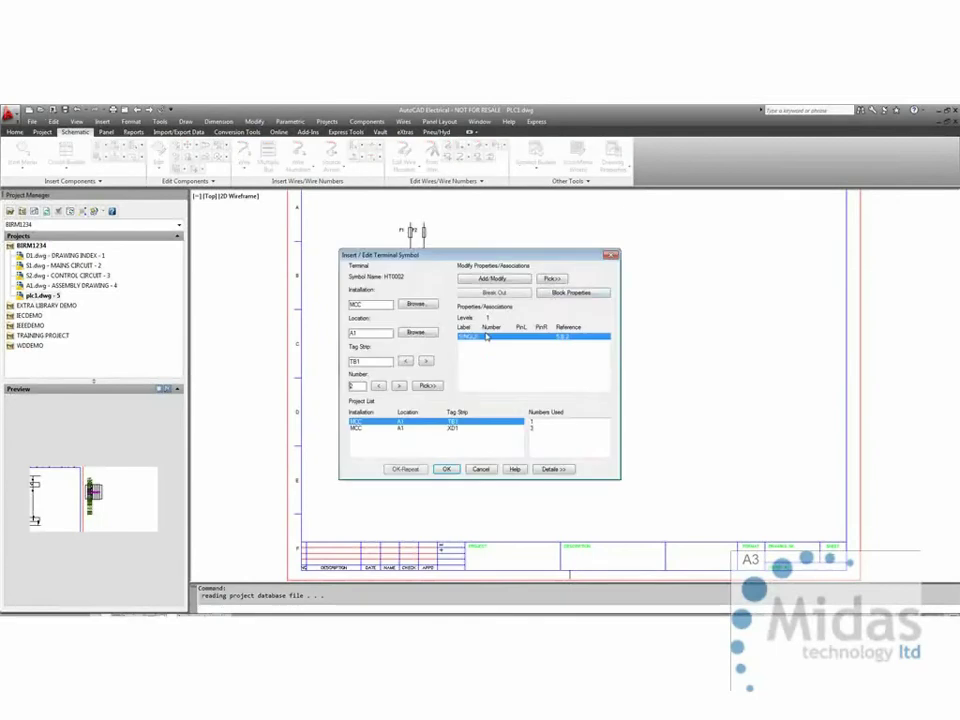
left_click(549, 279)
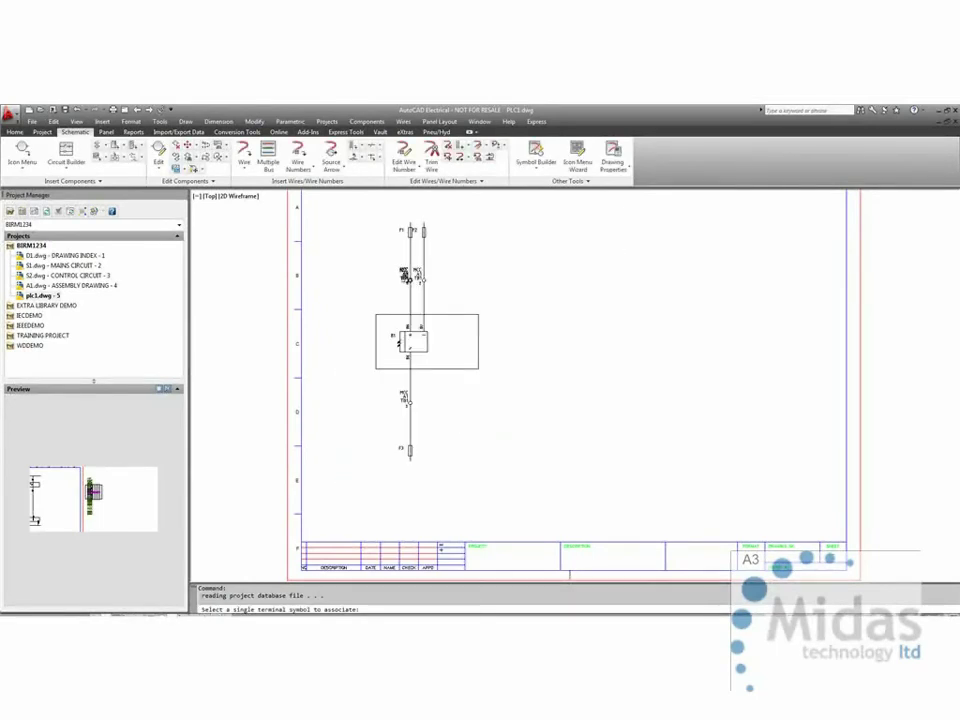
left_click(409, 280)
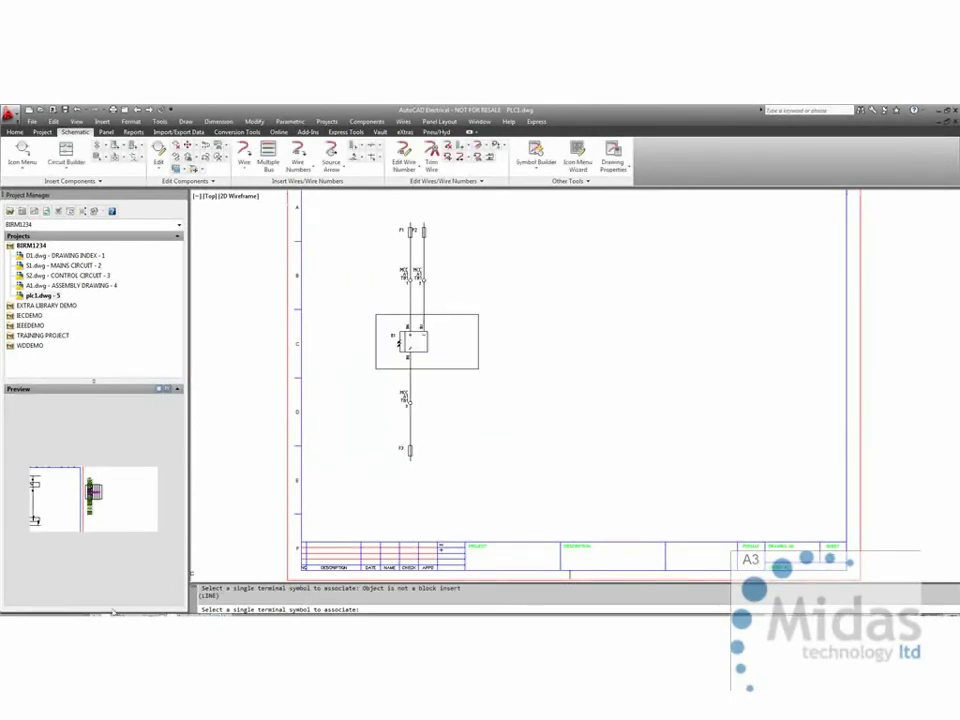
key("F9")
scroll(402, 285, "up", 5)
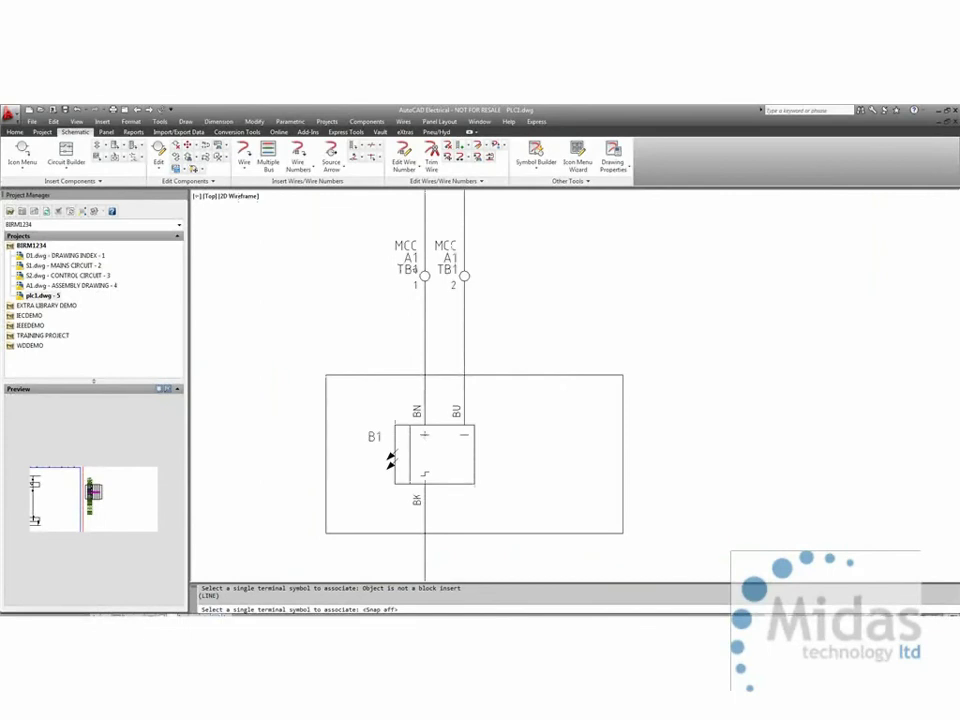
left_click(418, 276)
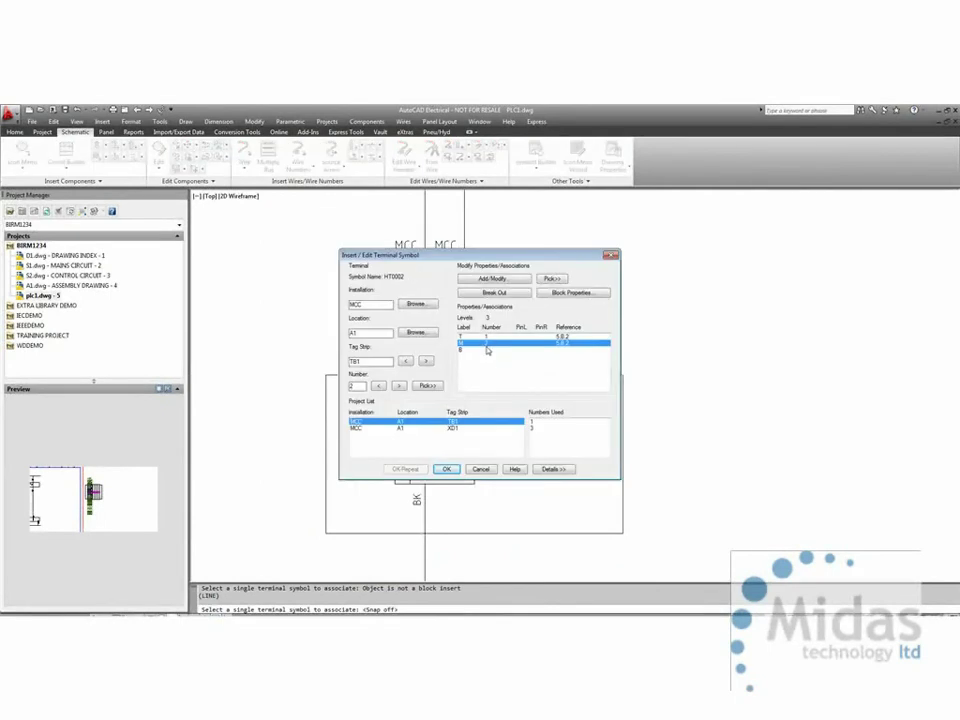
left_click(446, 468)
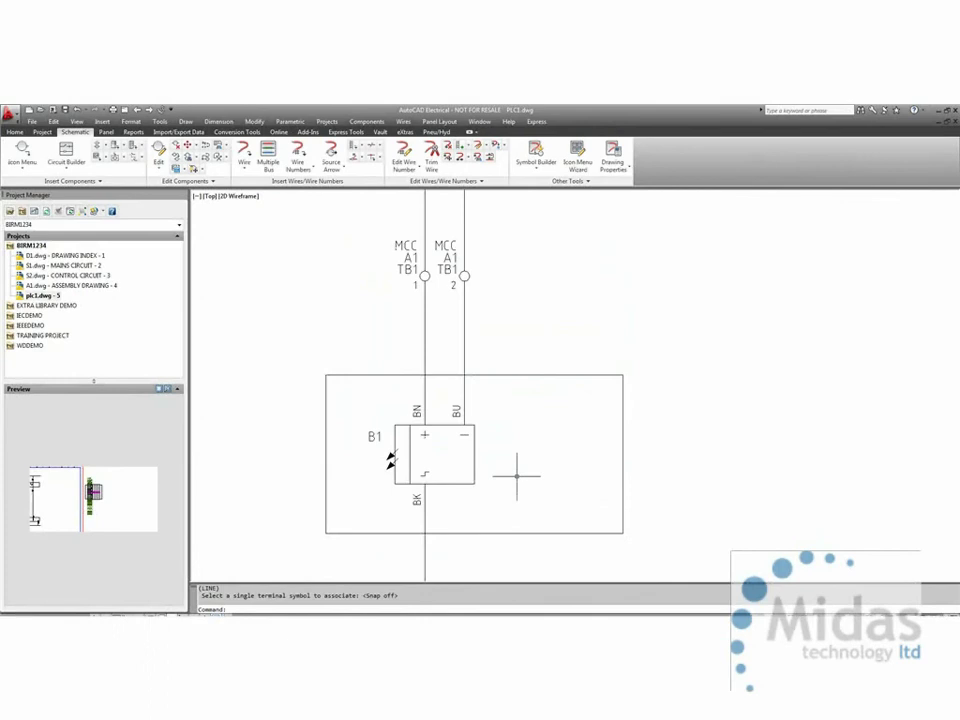
Associate TB1 terminal 3 below the emitter with TB1 terminal 1 as level B of the same block.
middle_click_drag(514, 476, 538, 231)
scroll(512, 366, "down", 2)
right_click(461, 366)
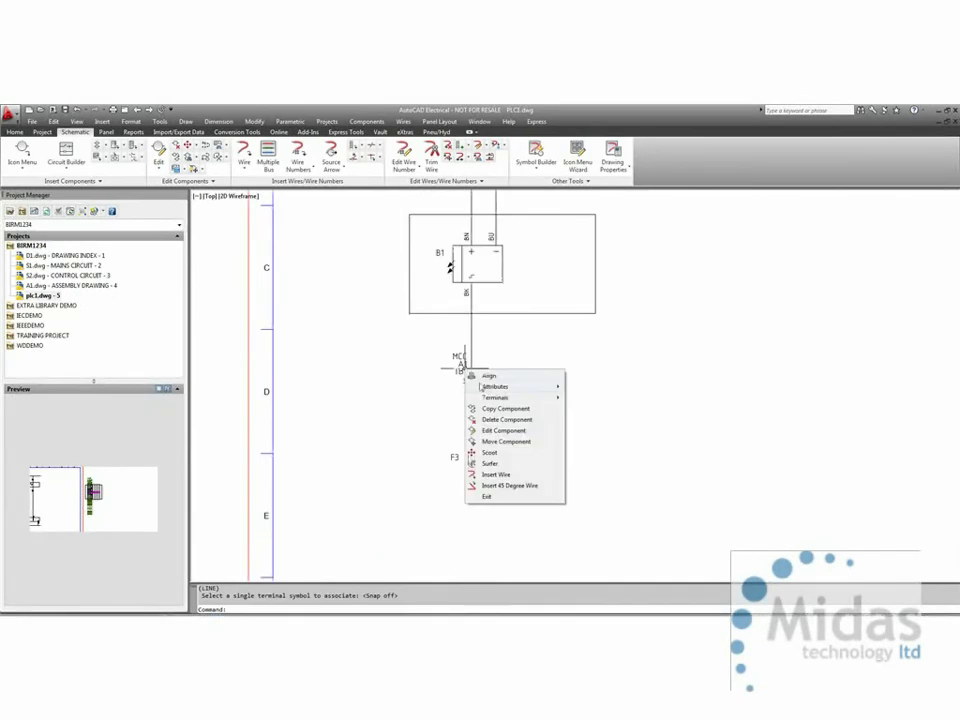
left_click(503, 430)
left_click(446, 468)
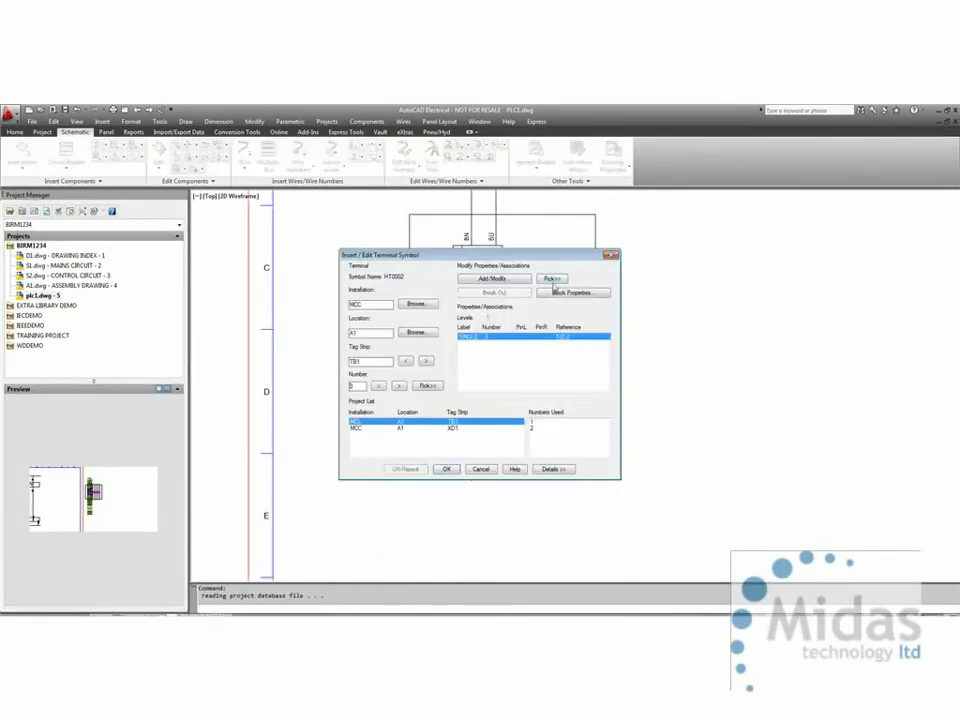
middle_click_drag(512, 253, 508, 396)
right_click(457, 291)
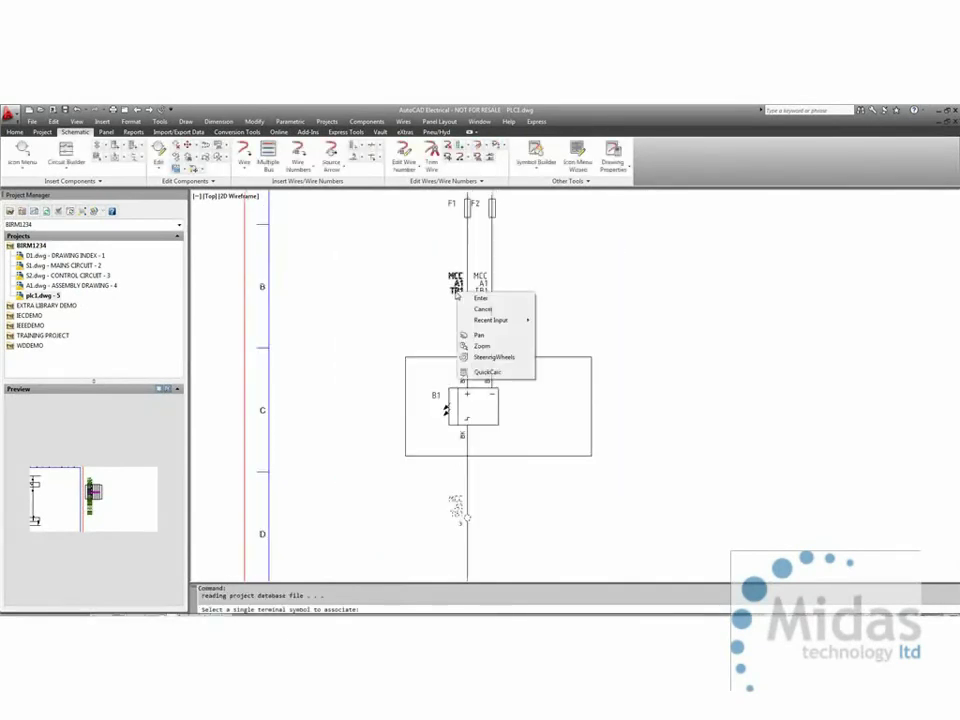
left_click(458, 295)
left_click(457, 295)
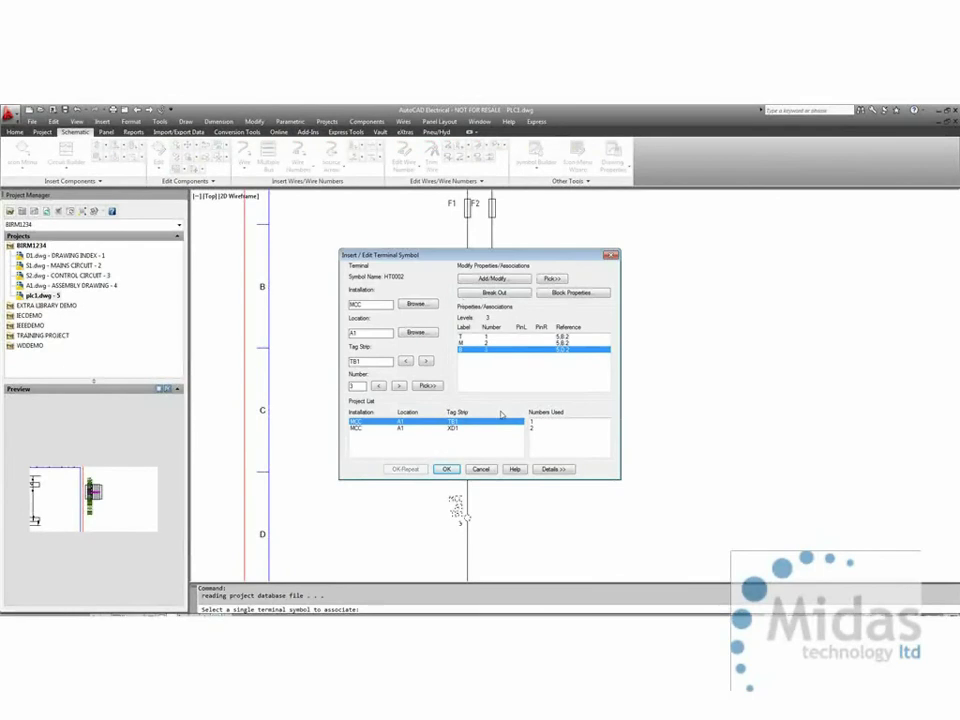
left_click(448, 470)
Save the drawing, check the TB1 entry in the project's terminal strip list and close the list.
scroll(658, 426, "down", 2)
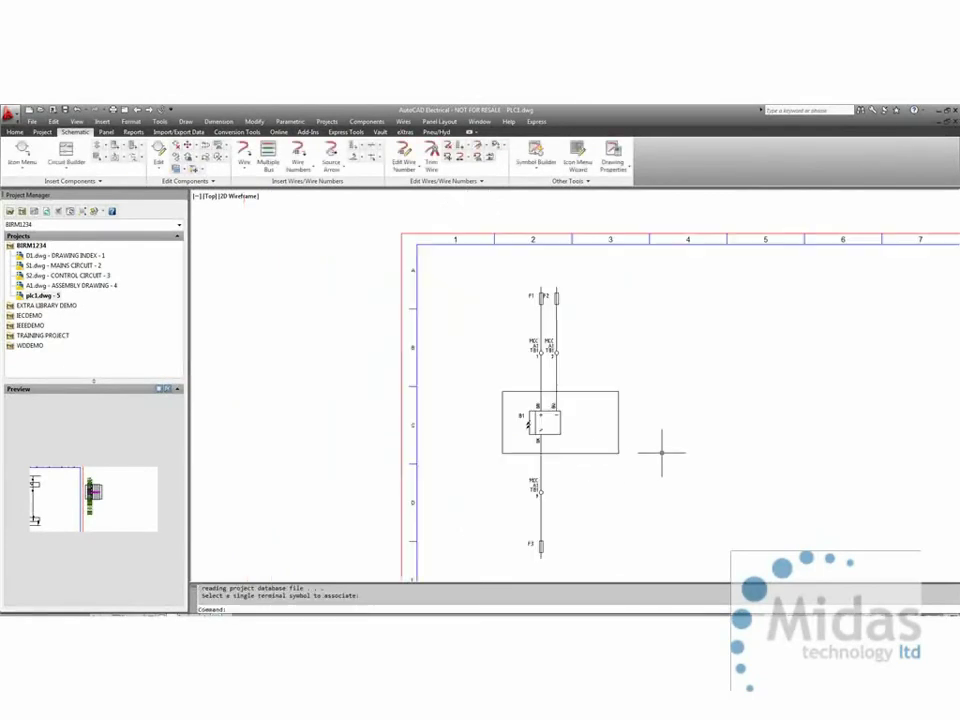
scroll(664, 452, "up", 2)
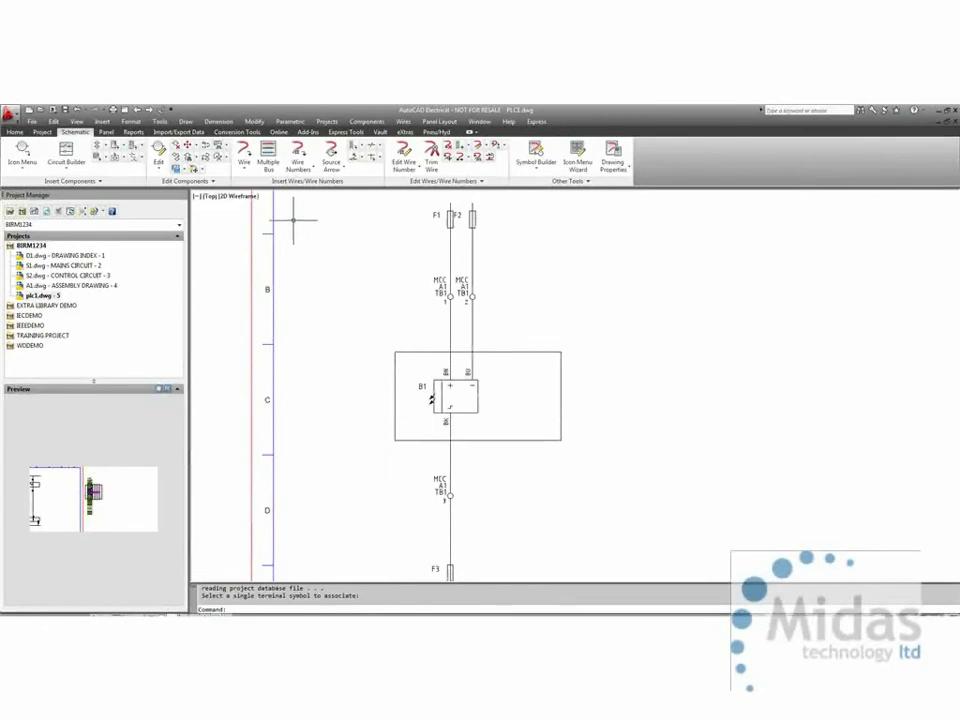
left_click(105, 132)
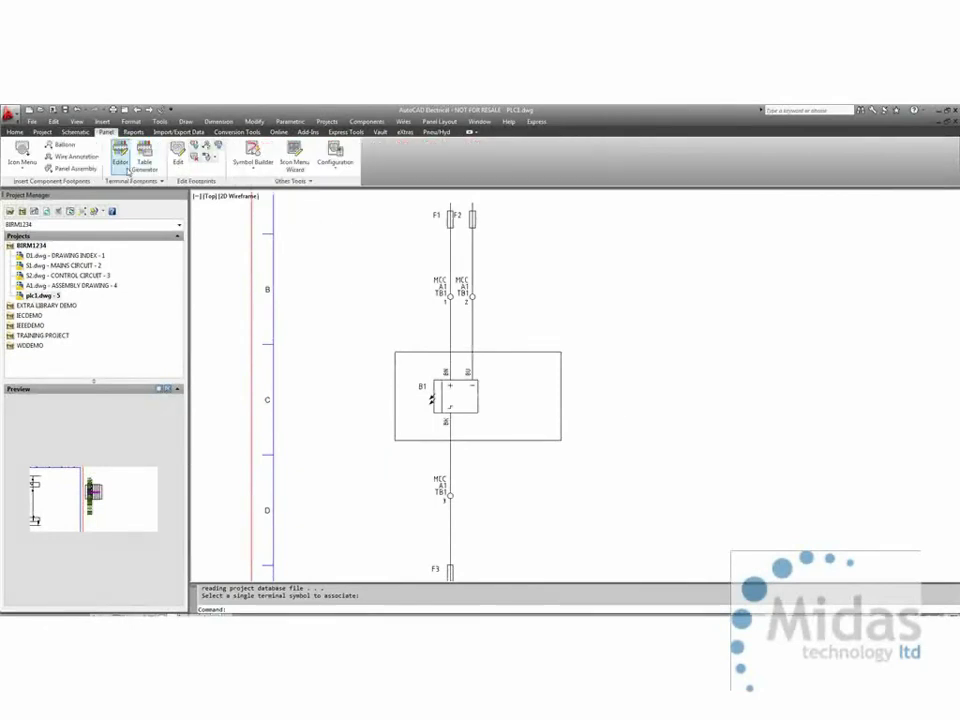
left_click(445, 372)
left_click(444, 374)
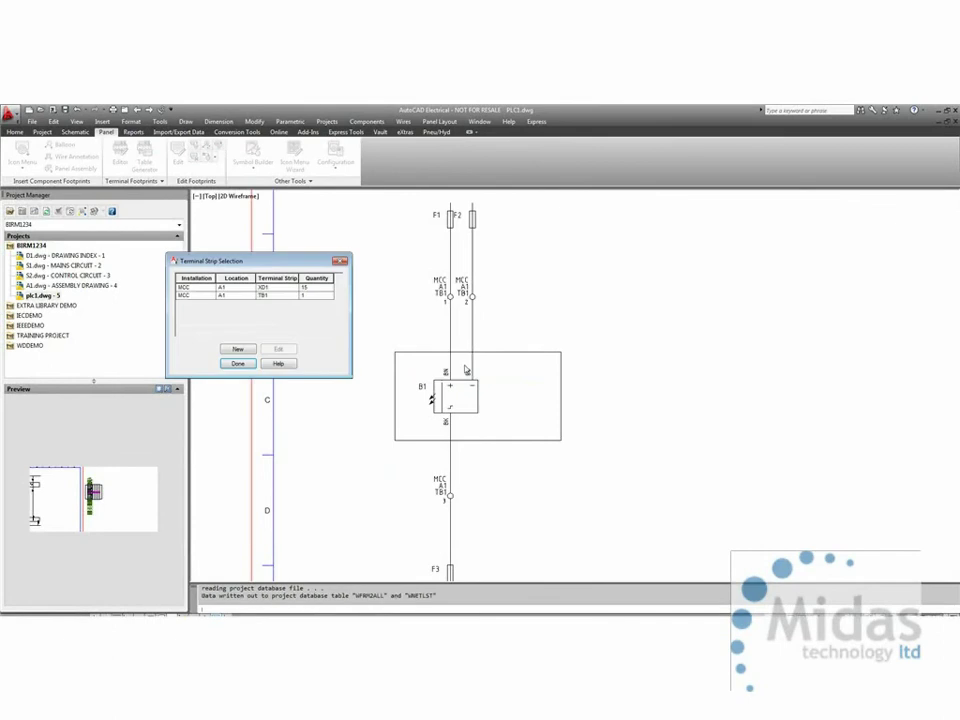
left_click(262, 296)
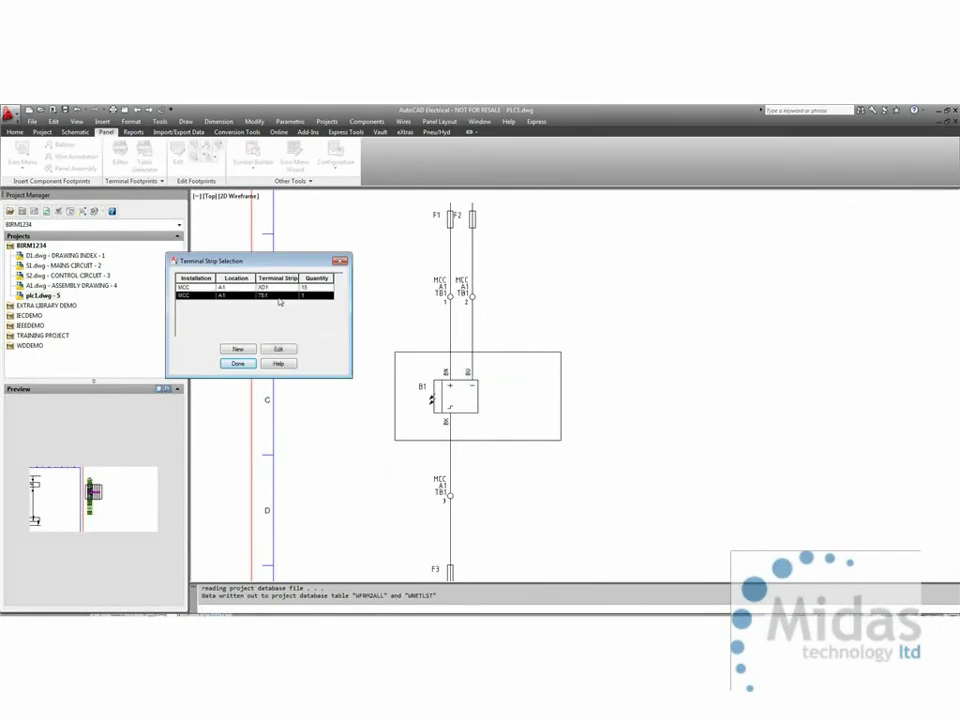
left_click(248, 368)
Copy the complete B1 emitter circuit with its fuses and terminals horizontally to column 4, with increased terminal numbers.
scroll(515, 385, "down", 5)
scroll(393, 368, "up", 2)
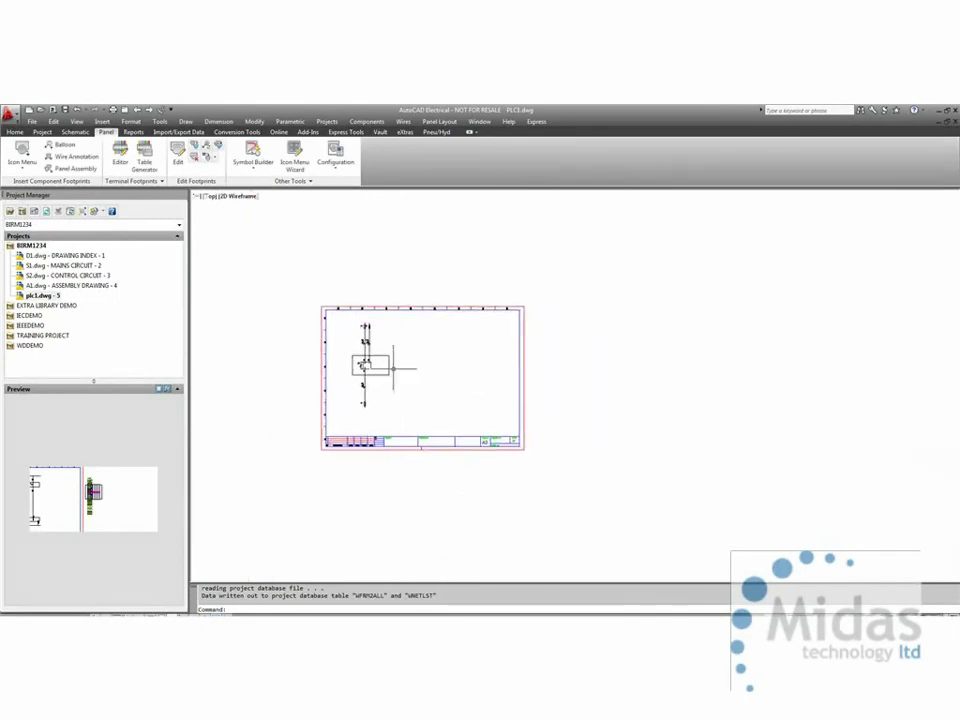
scroll(393, 368, "up", 5)
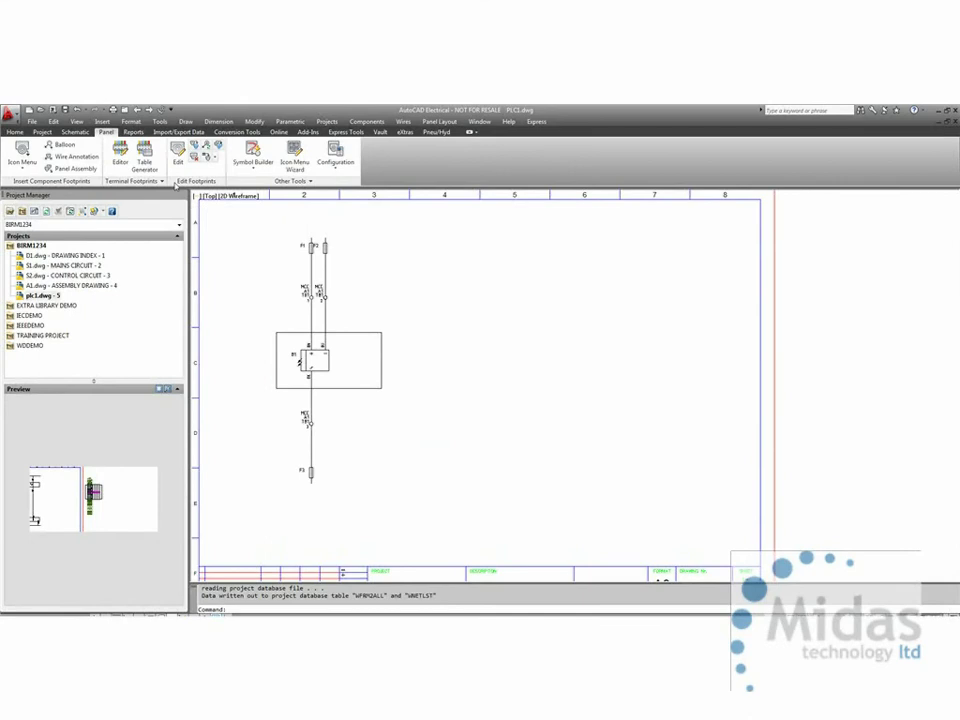
left_click(75, 131)
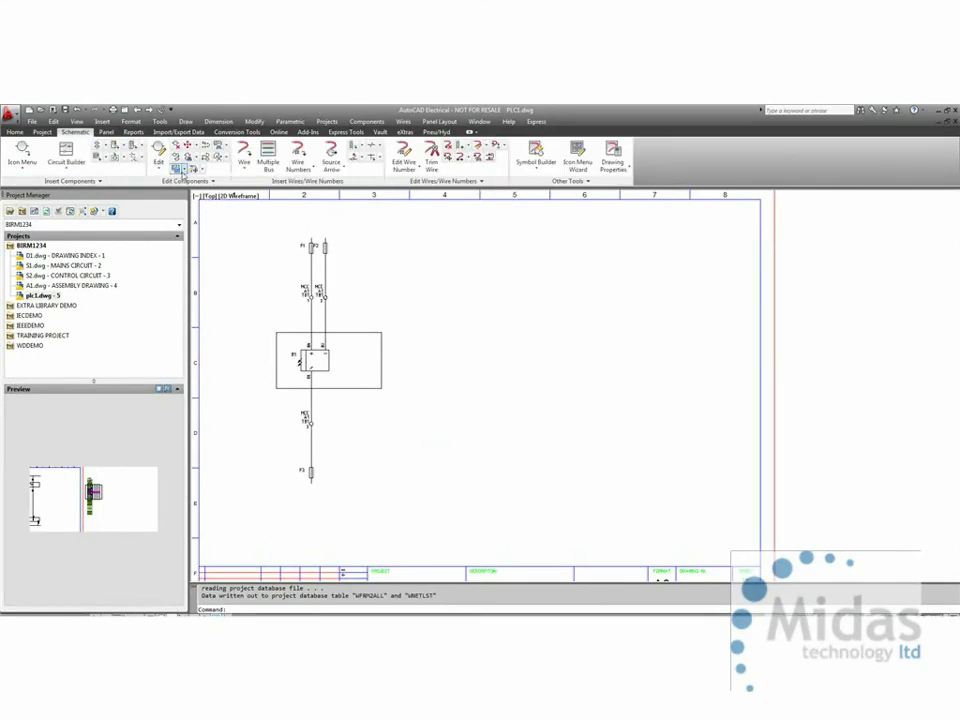
left_click(185, 170)
left_click(198, 184)
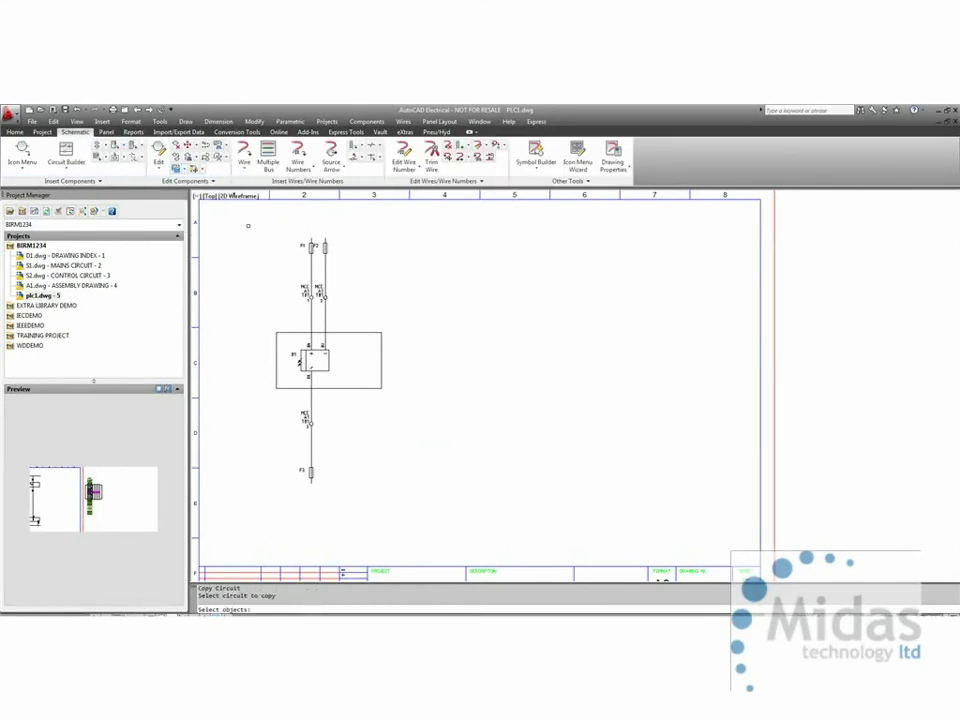
left_click(248, 226)
left_click(417, 489)
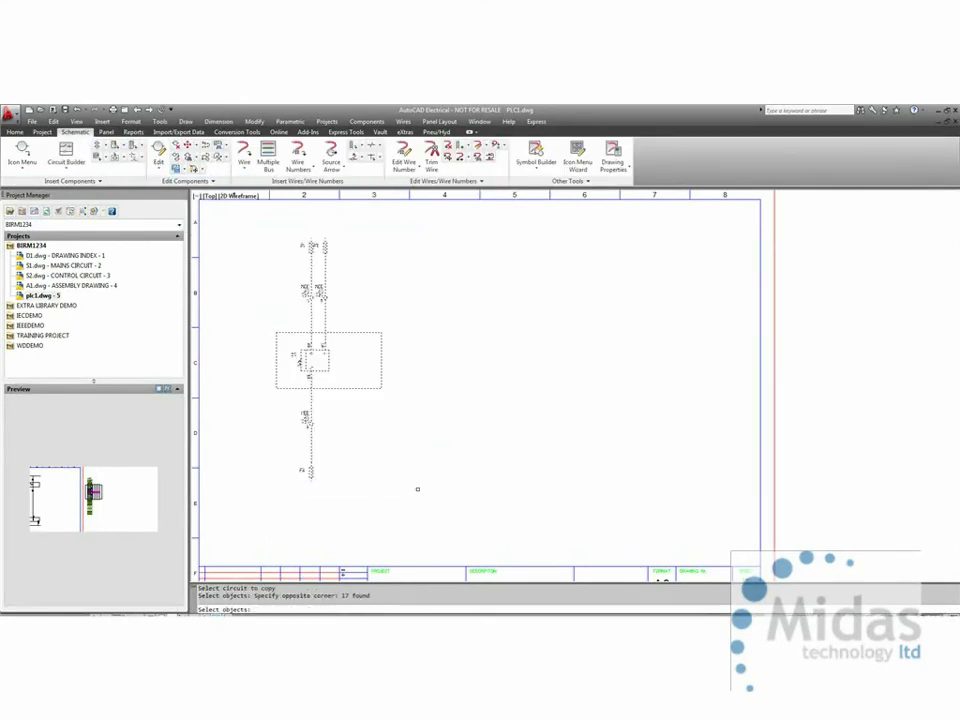
key("Return")
left_click(363, 424)
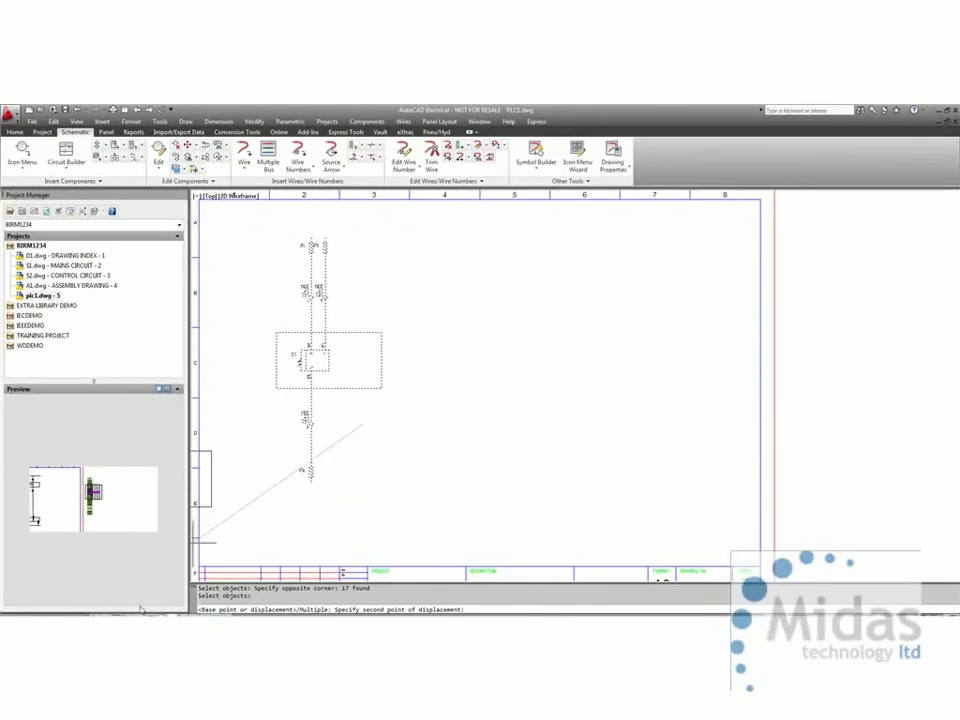
key("F9")
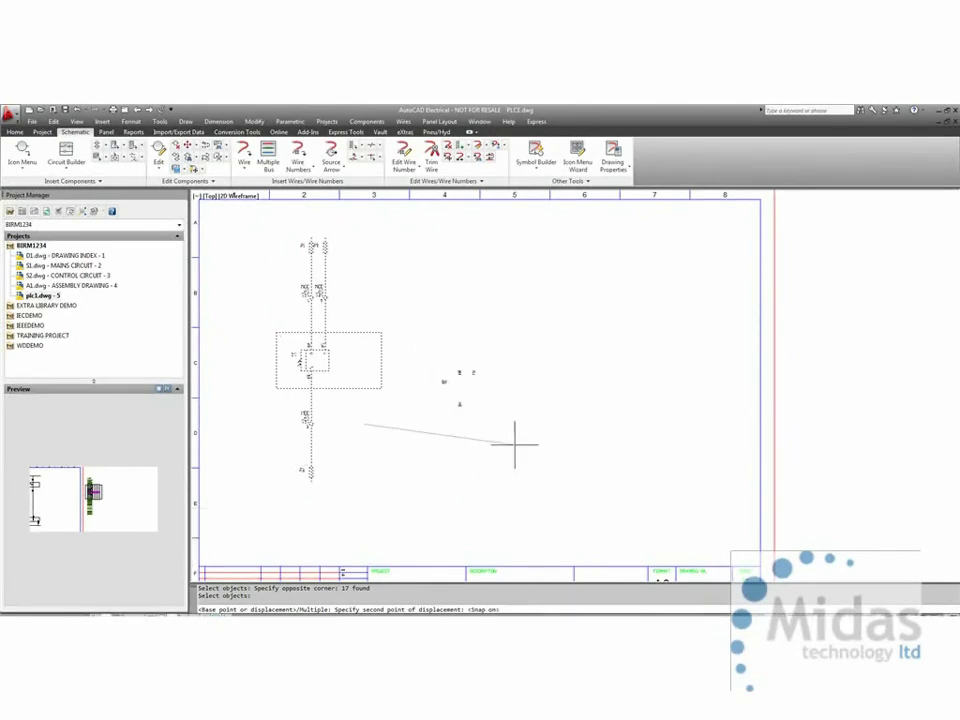
left_click(515, 424)
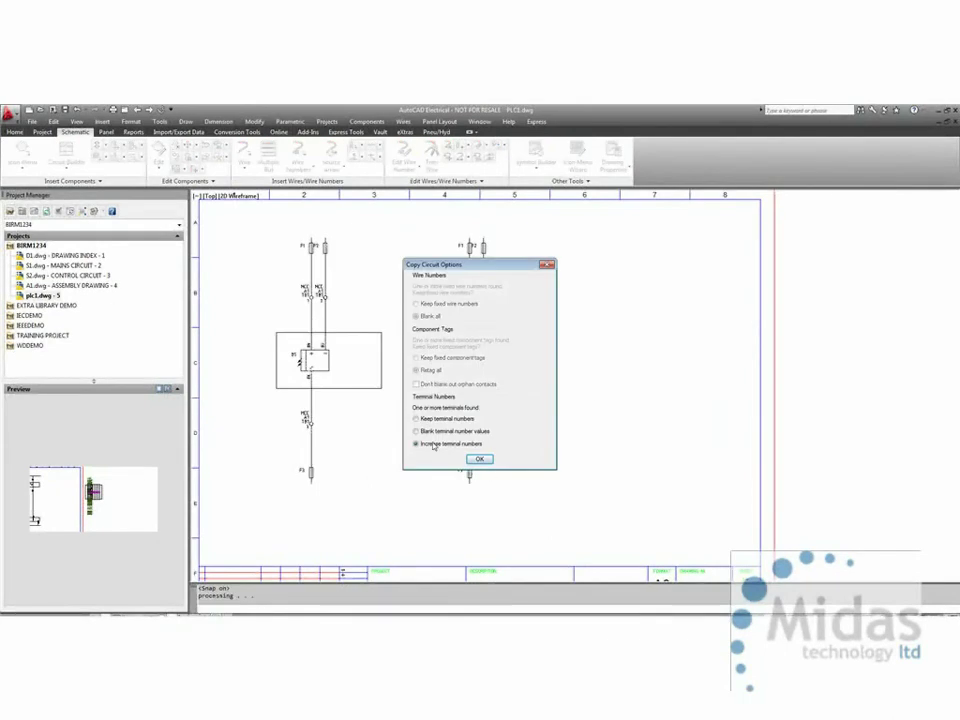
left_click(478, 459)
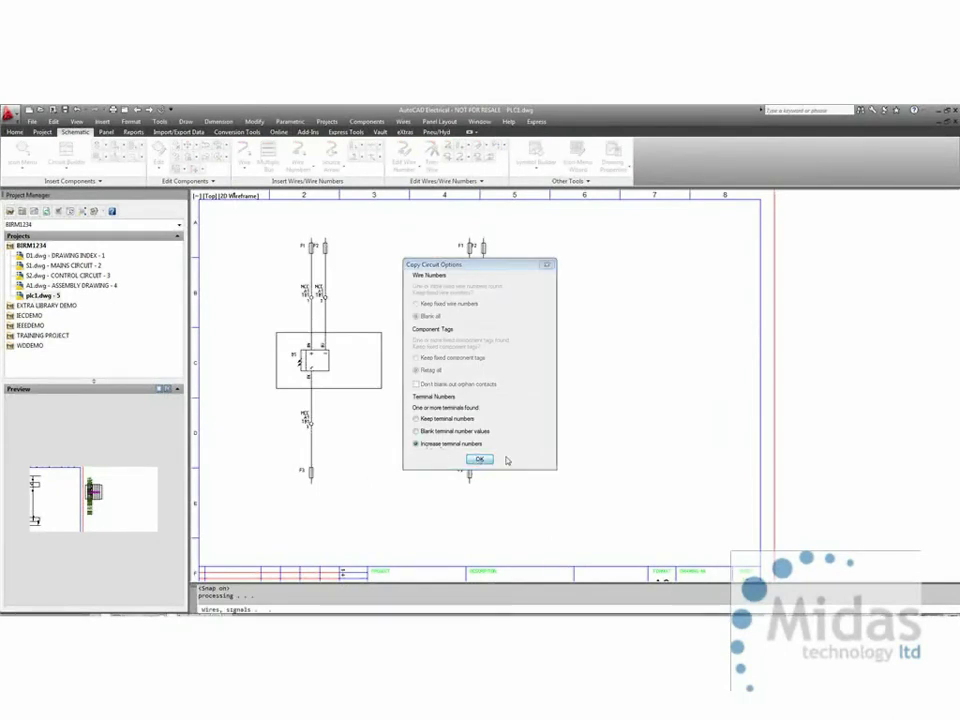
Break apart the terminal associations of TB1 terminals 5 and 6 in the copied B2 circuit.
scroll(489, 410, "up", 2)
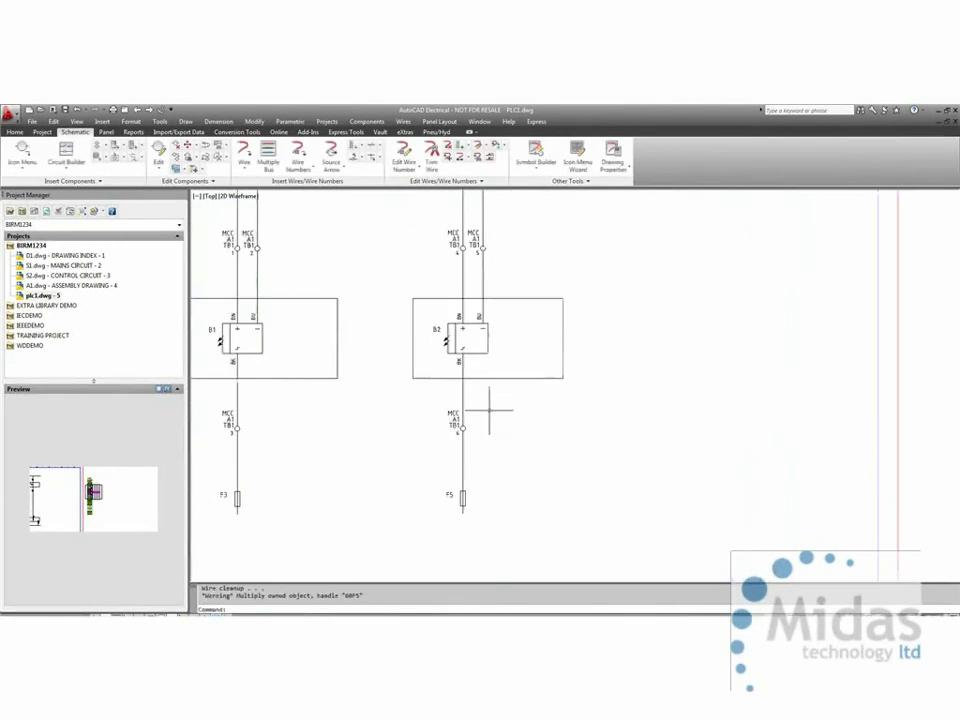
scroll(494, 403, "up", 2)
scroll(494, 405, "down", 3)
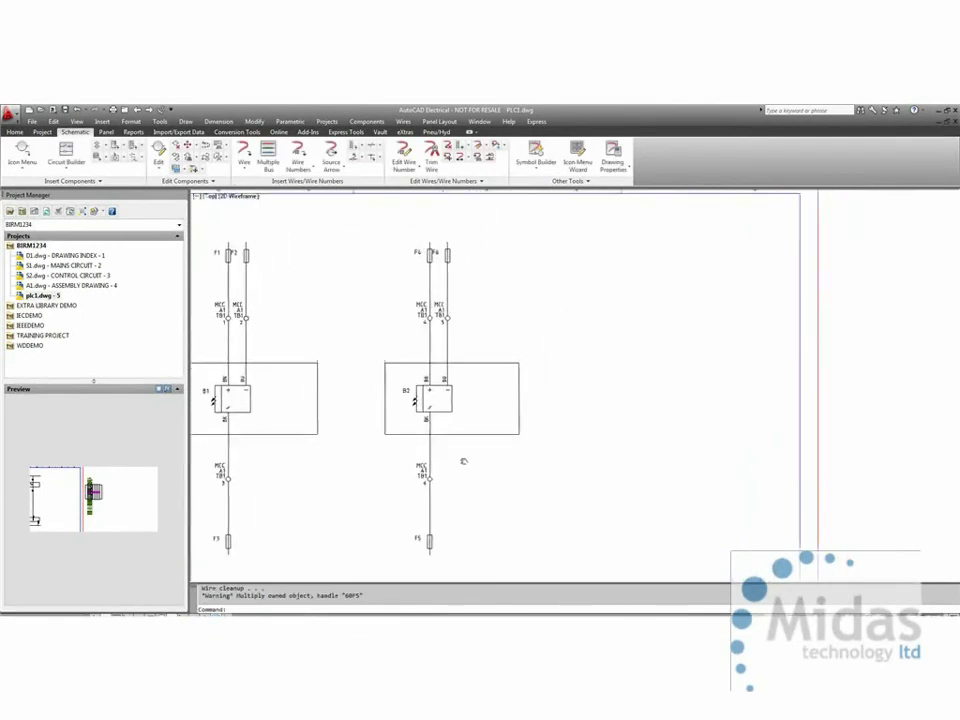
right_click(424, 316)
mouse_move(481, 347)
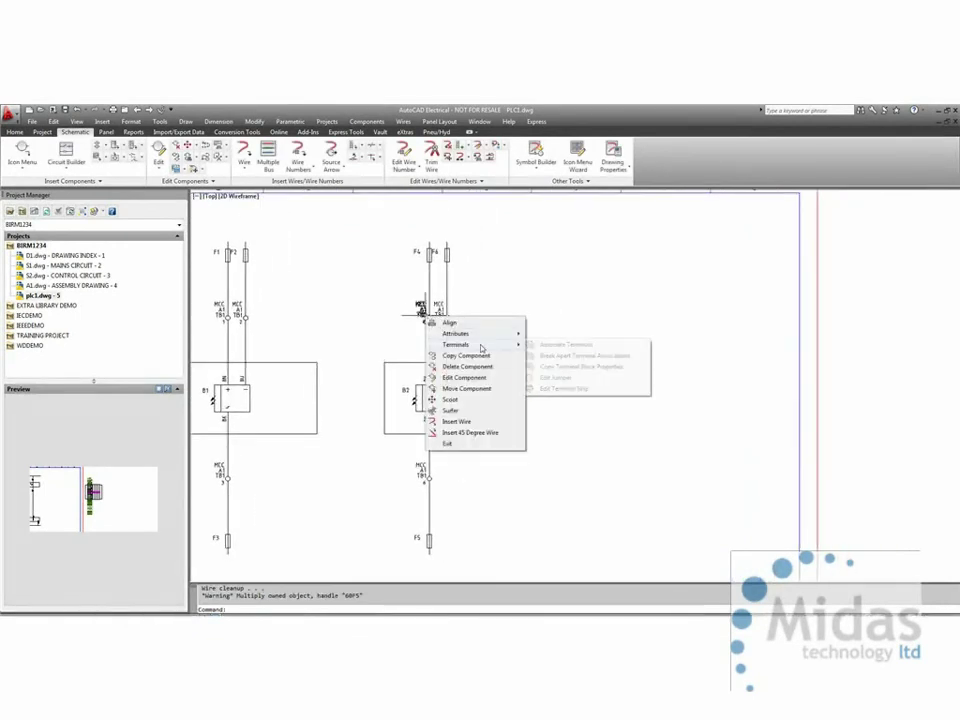
left_click(560, 355)
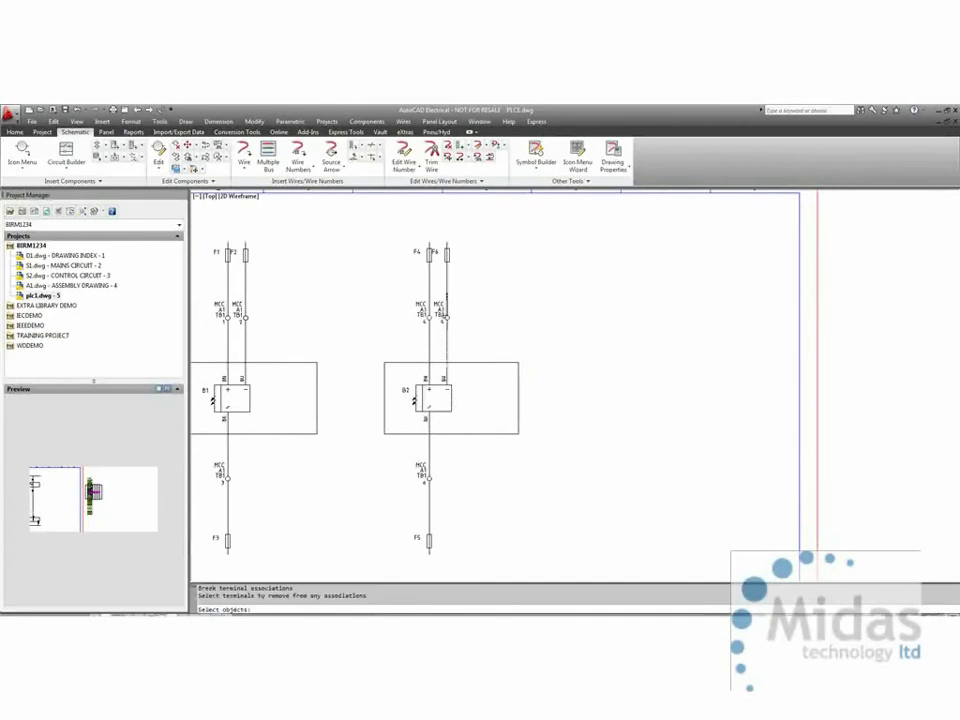
left_click(446, 316)
left_click(427, 478)
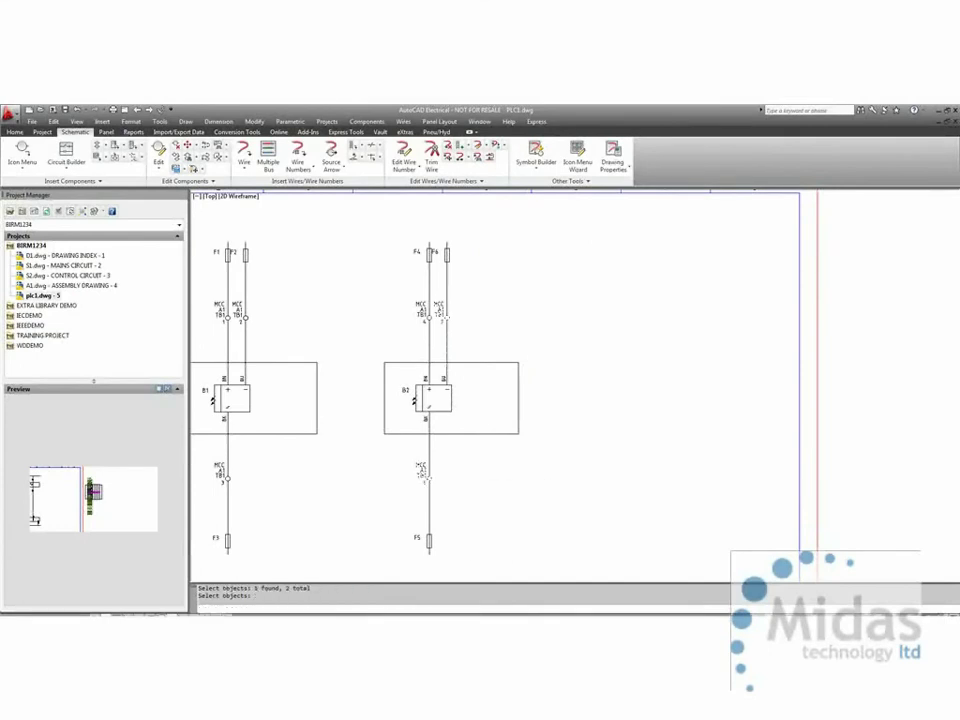
right_click(478, 474)
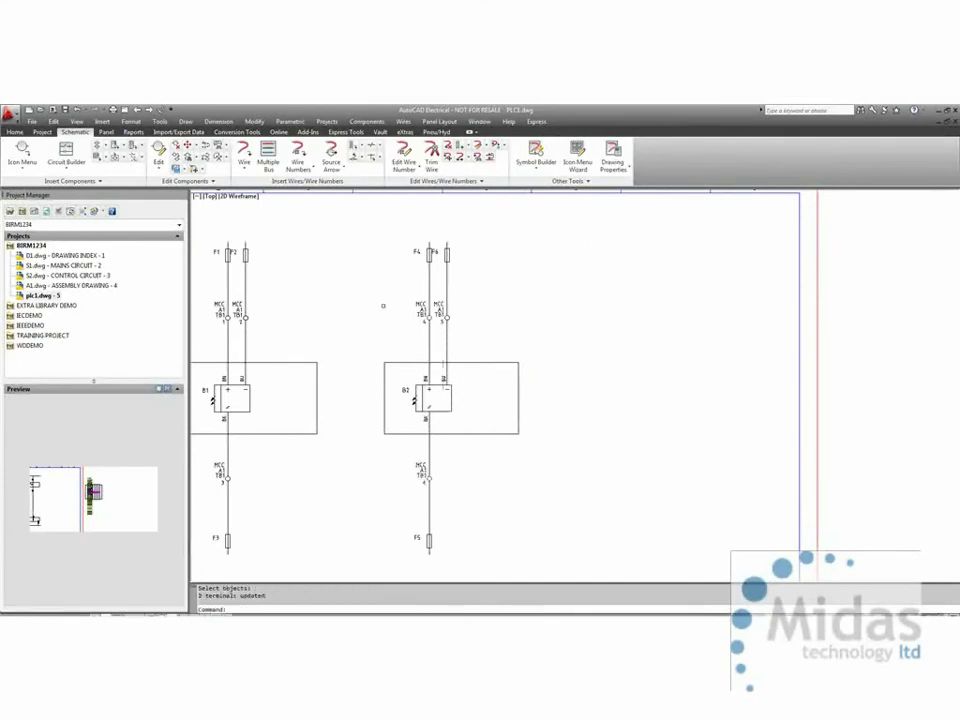
Save the drawing, examine the levels and device connections of TB1 in the Terminal Strip Editor, and close it without changes.
left_click(106, 133)
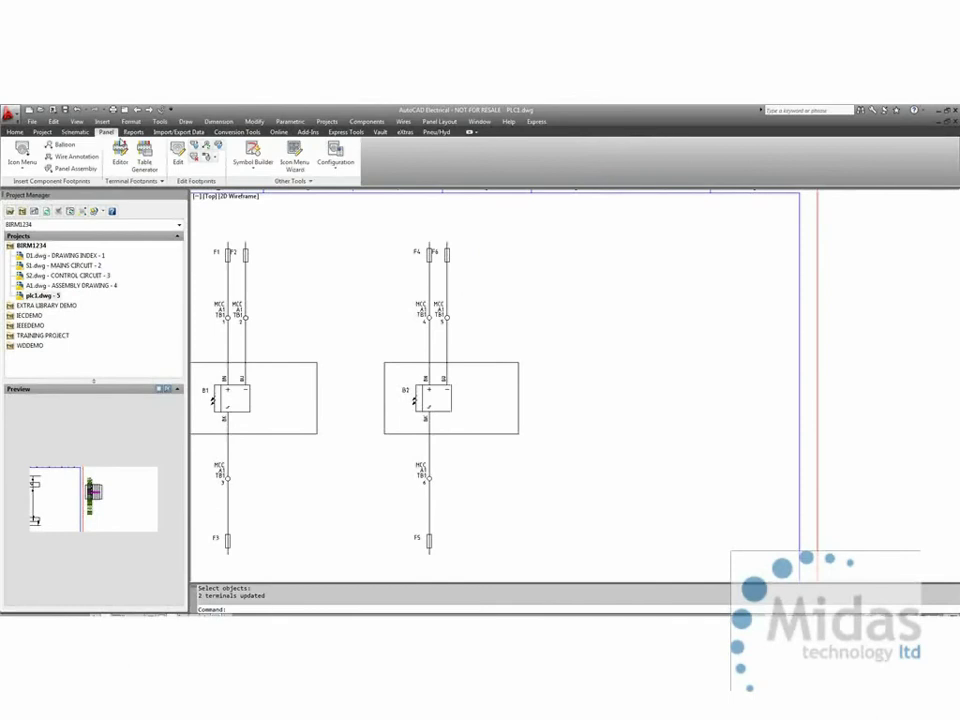
left_click(120, 157)
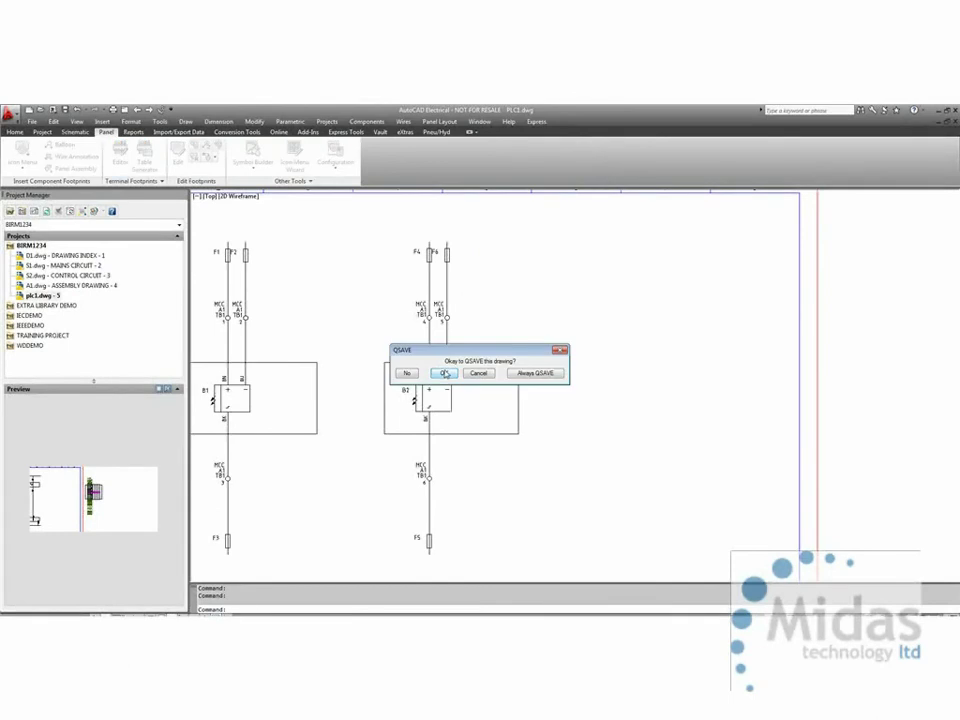
left_click(444, 373)
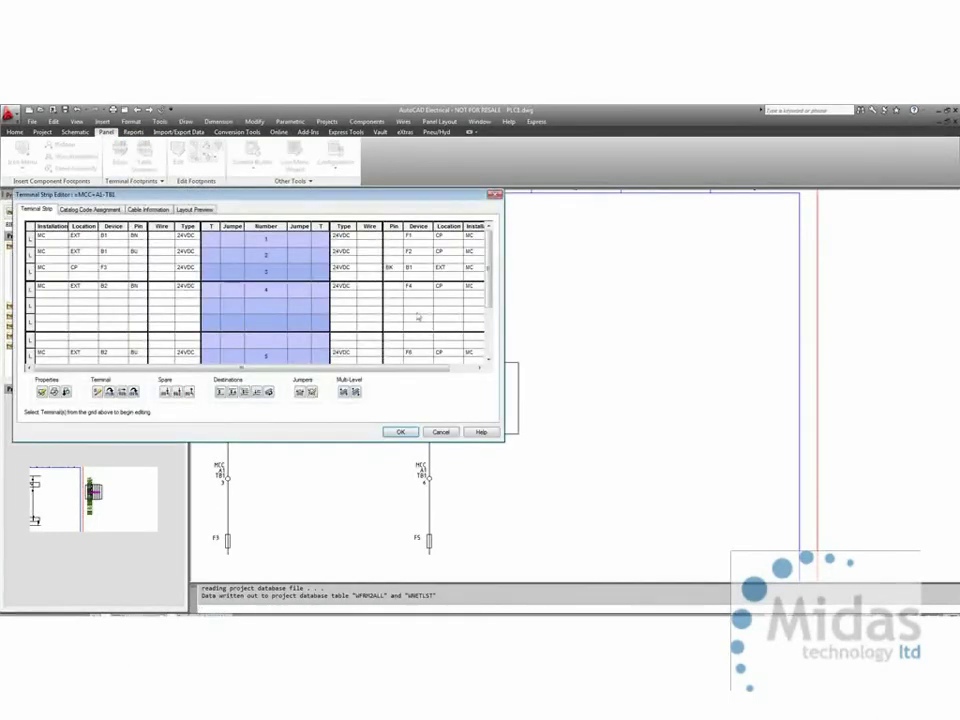
left_click(440, 431)
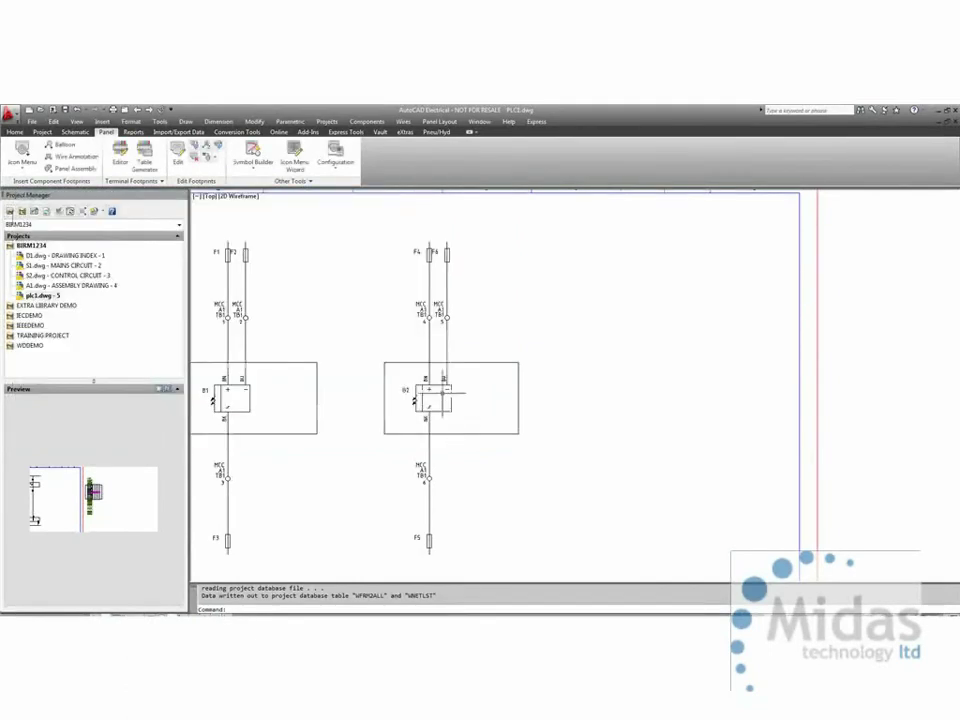
Open terminal strip TB1 in the Terminal Strip Editor and set the block of terminal 4 to one level.
left_click(120, 153)
left_click(272, 296)
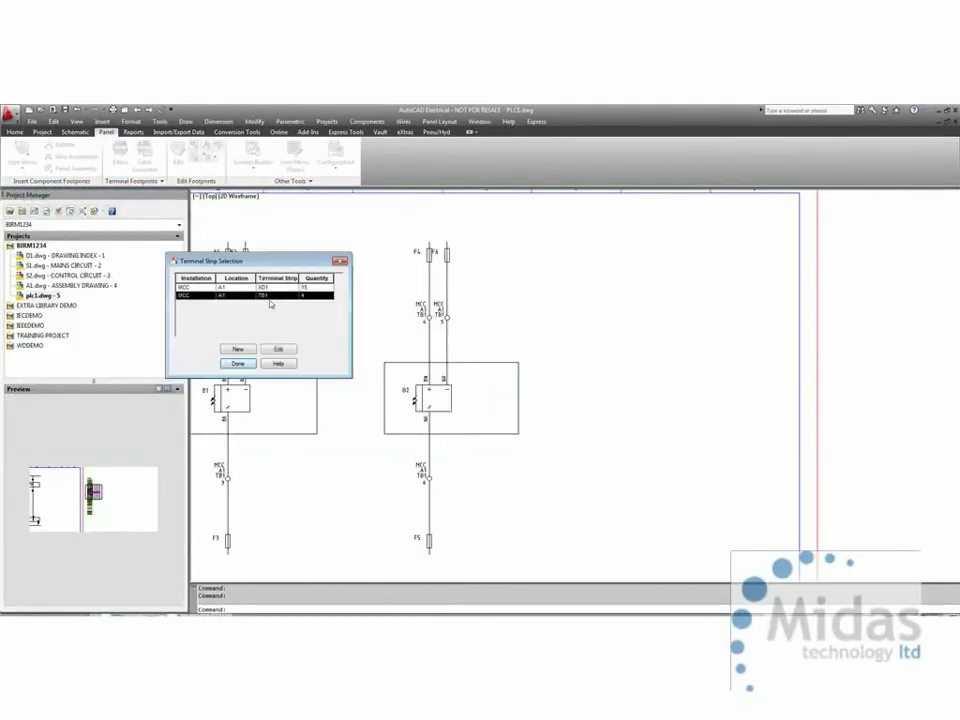
left_click(278, 348)
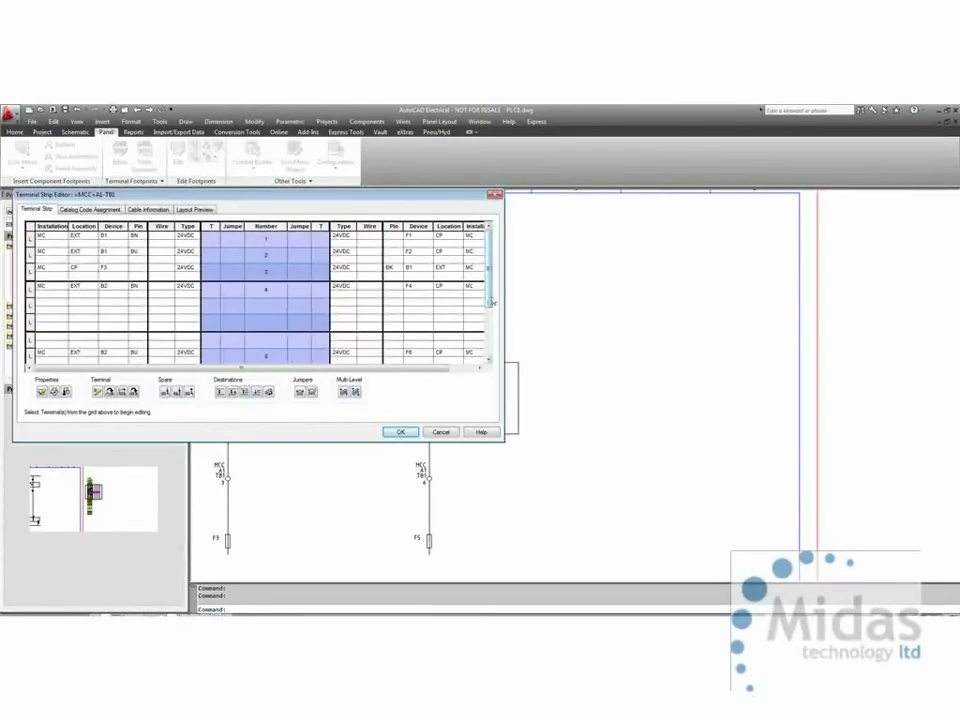
mouse_move(490, 301)
left_mouse_down()
mouse_move(492, 359)
mouse_move(500, 297)
left_mouse_up()
left_click_drag(490, 302, 492, 373)
scroll(497, 358, "up", 5)
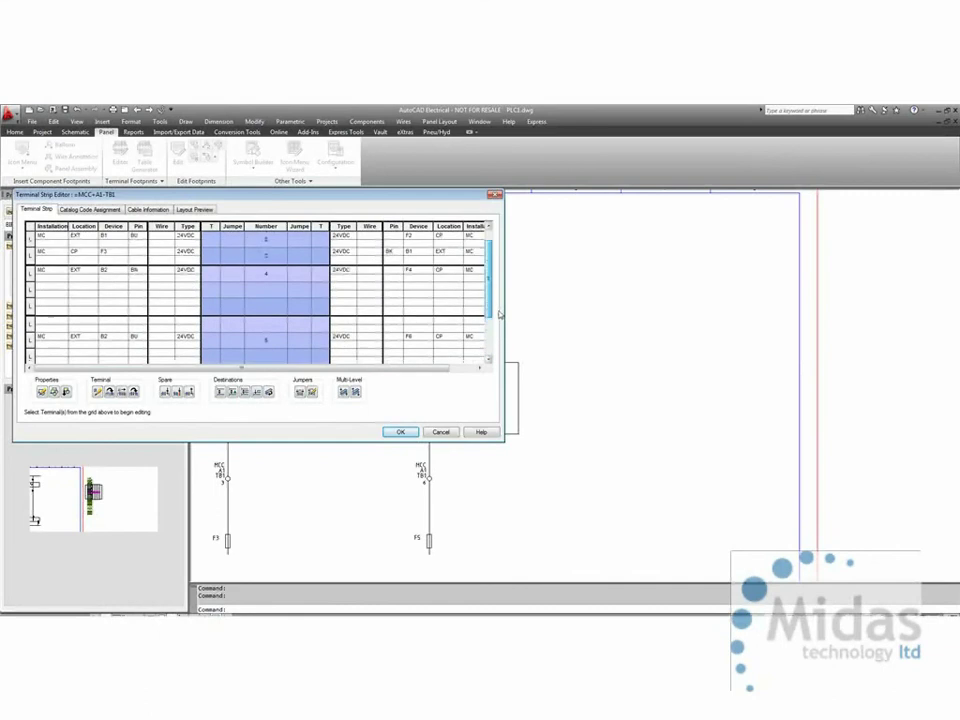
left_click(255, 291)
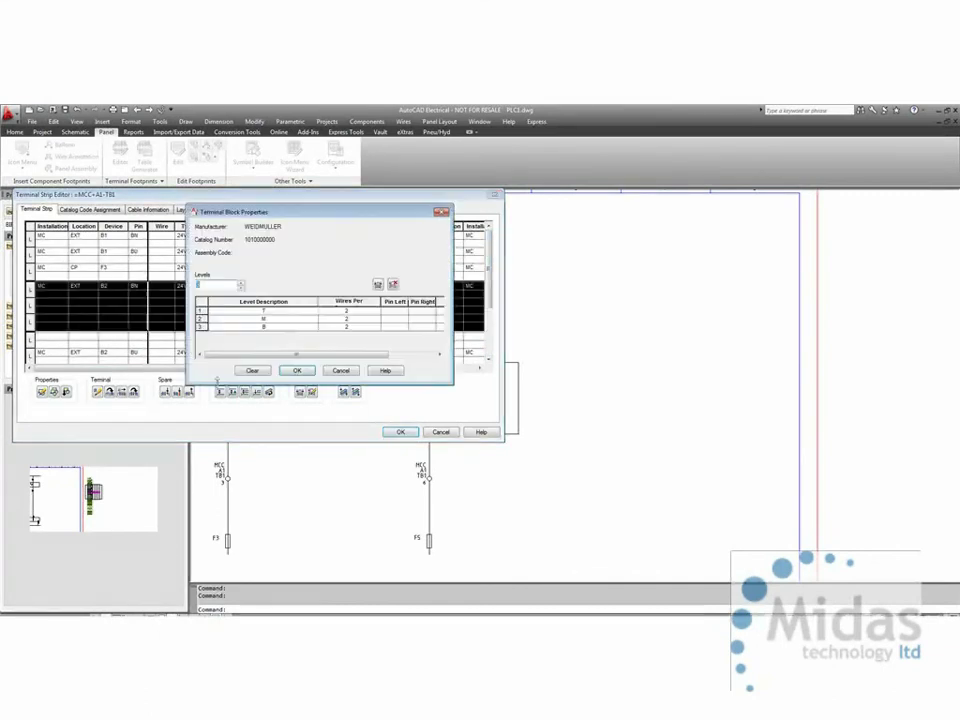
double_click(33, 297)
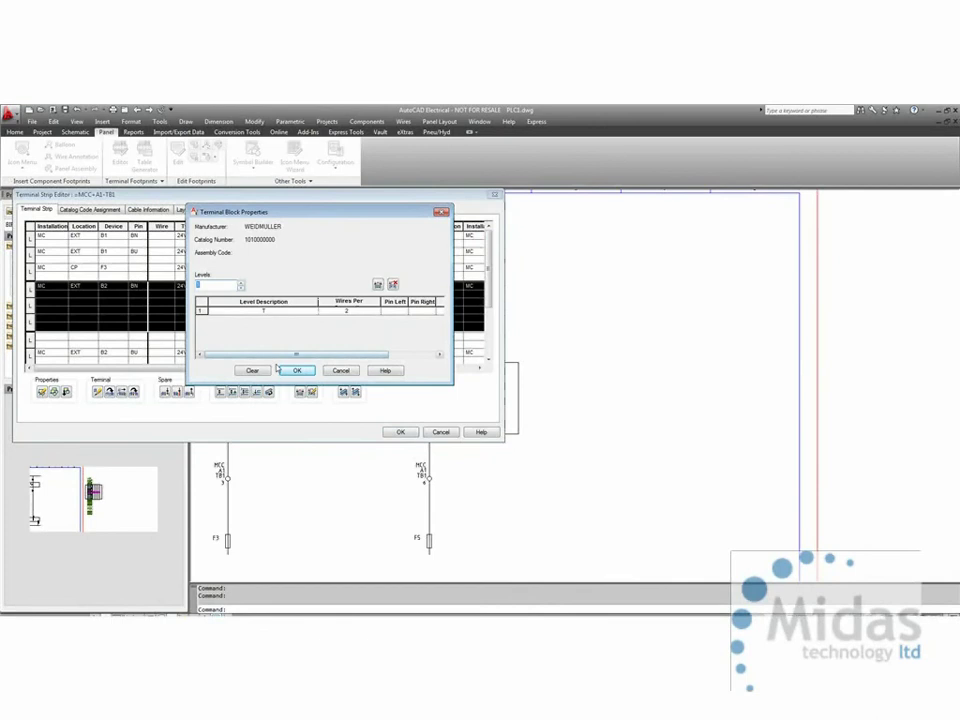
left_click(297, 370)
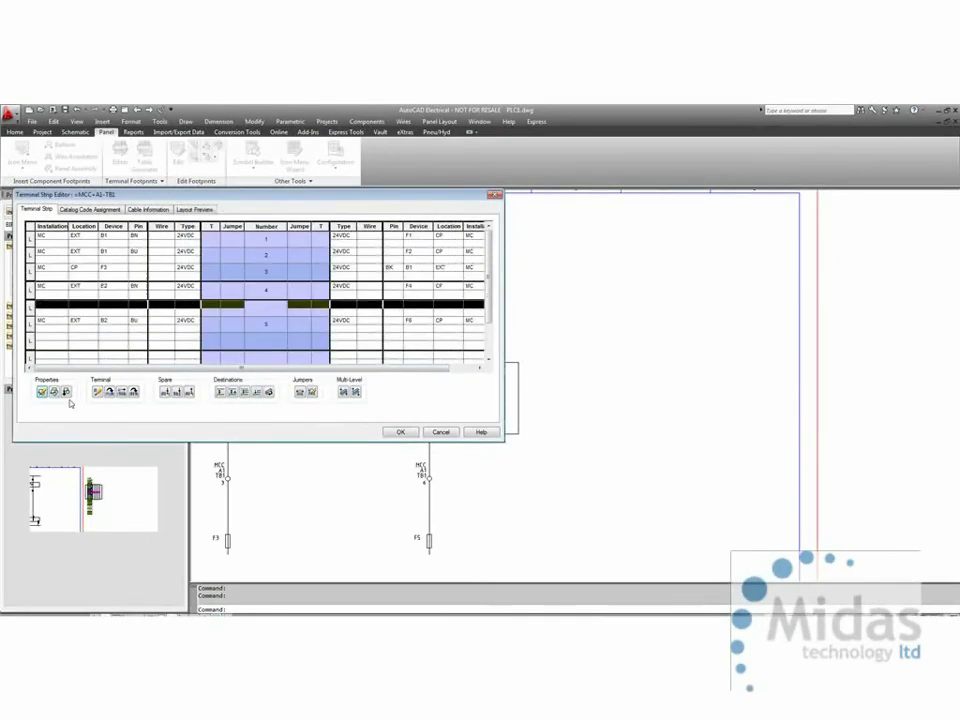
Set the terminal blocks of TB1 terminals 5 and 6 to one level each.
double_click(33, 297)
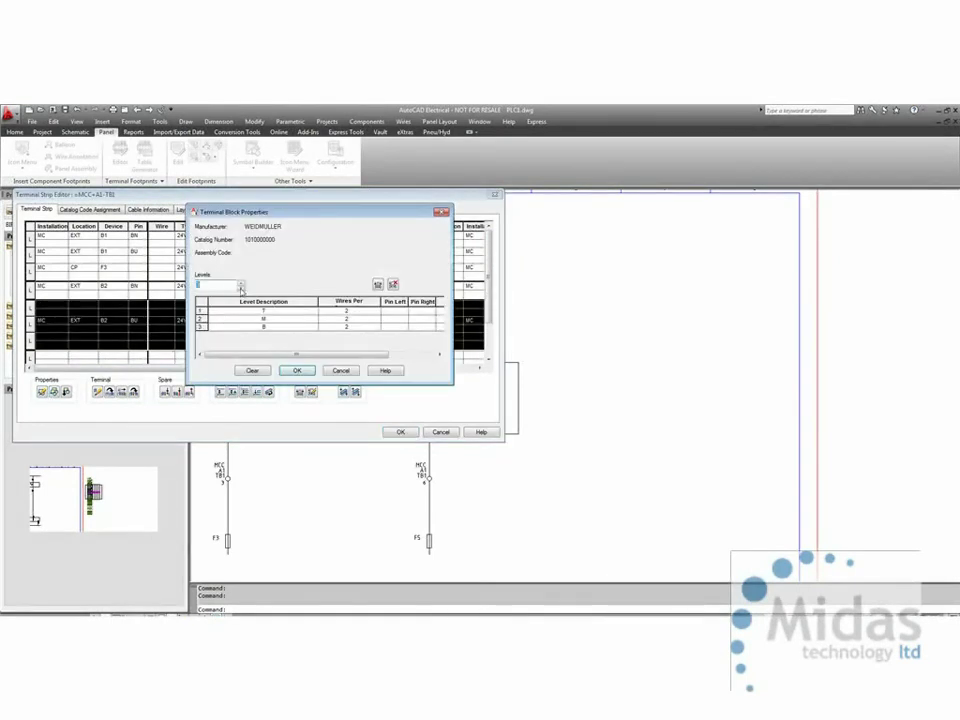
left_click(241, 288)
left_click(241, 288)
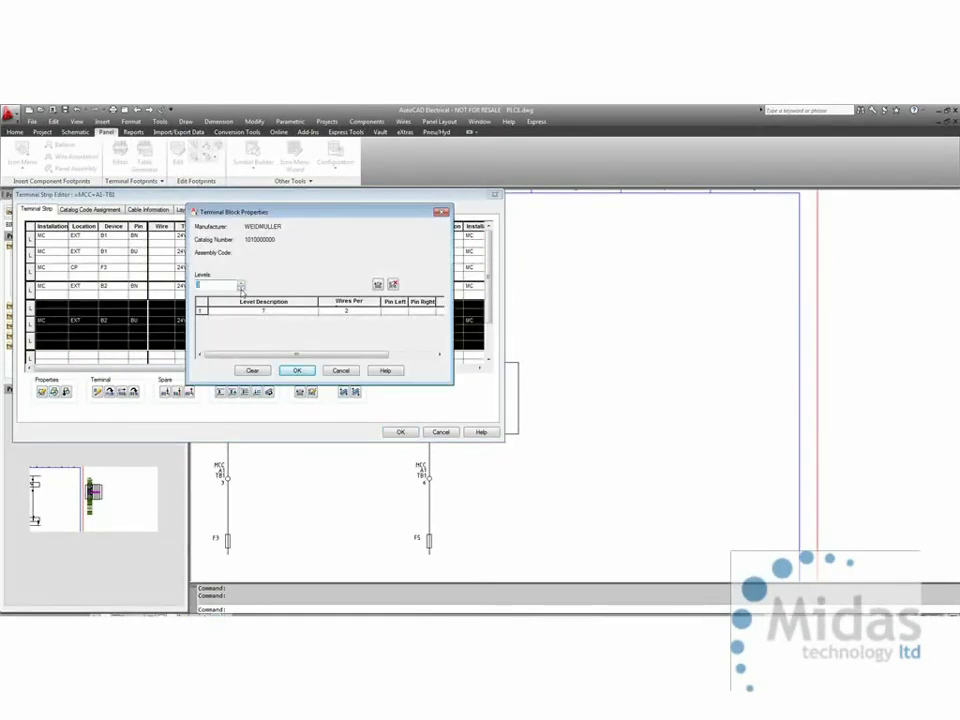
left_click(297, 370)
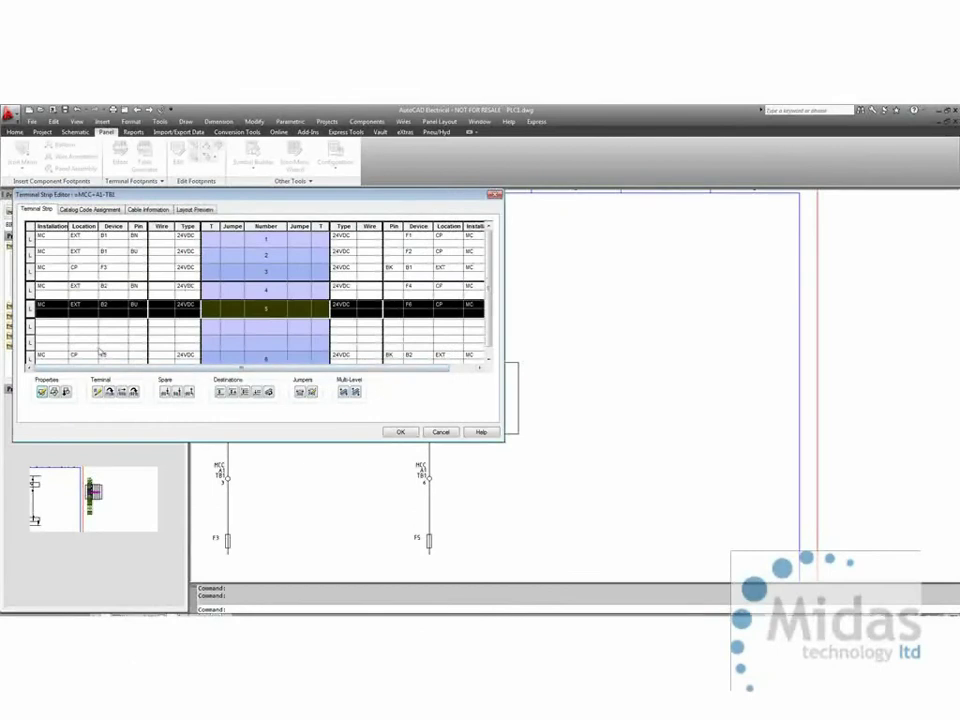
left_click(40, 327)
left_click(42, 393)
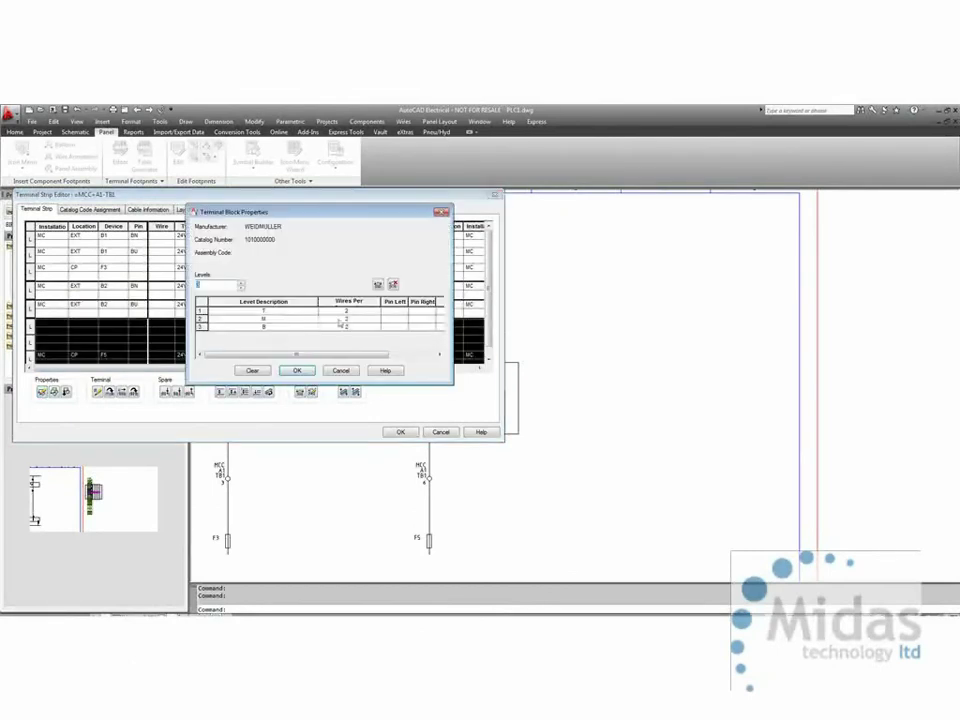
left_click(241, 288)
left_click(241, 288)
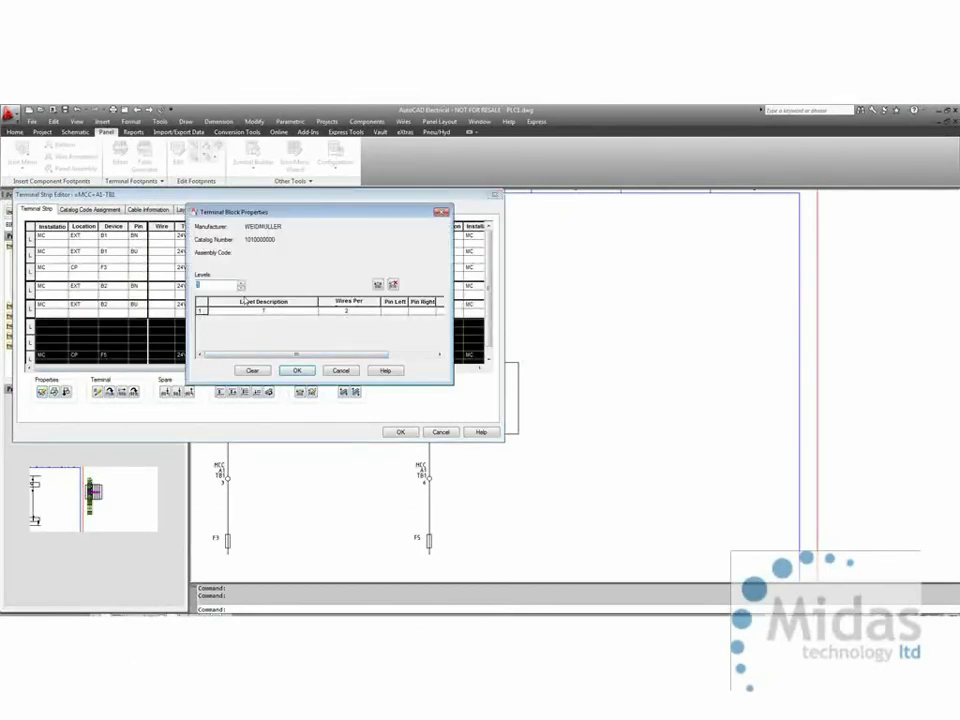
left_click(297, 370)
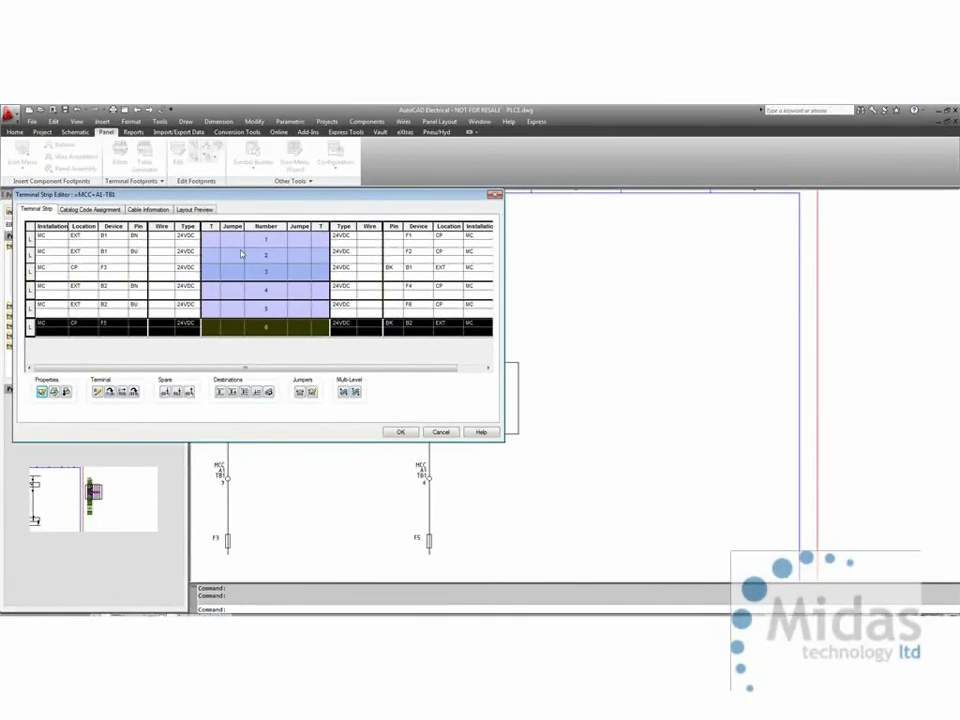
Widen the level column and toggle location code EXT from internal to external destination for the TB1 terminals.
left_click_drag(35, 227, 45, 228)
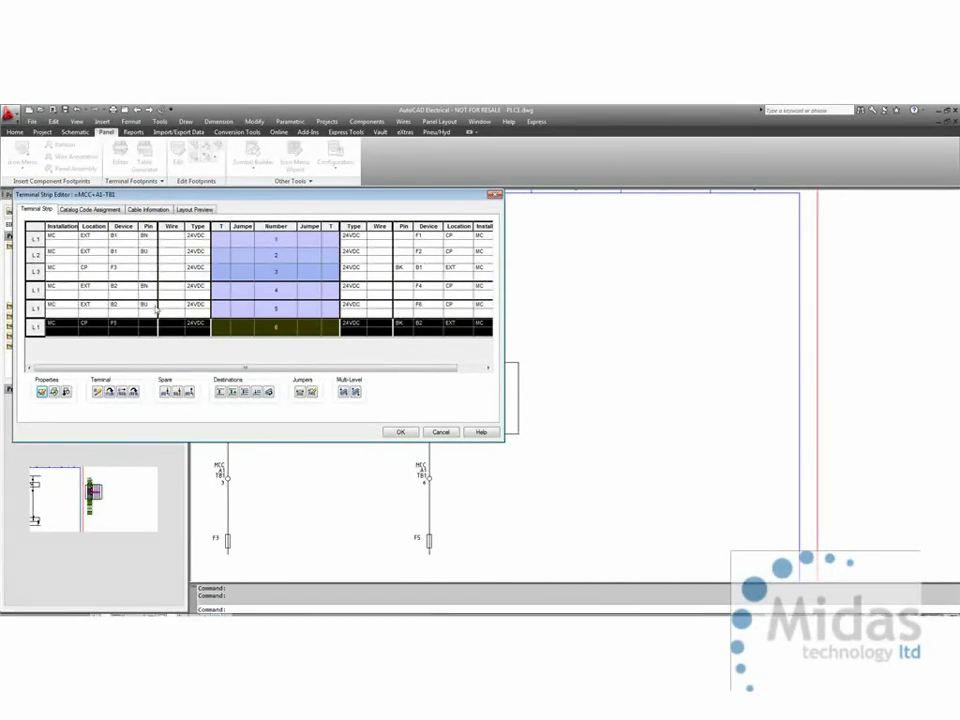
left_click(250, 293)
left_click(221, 393)
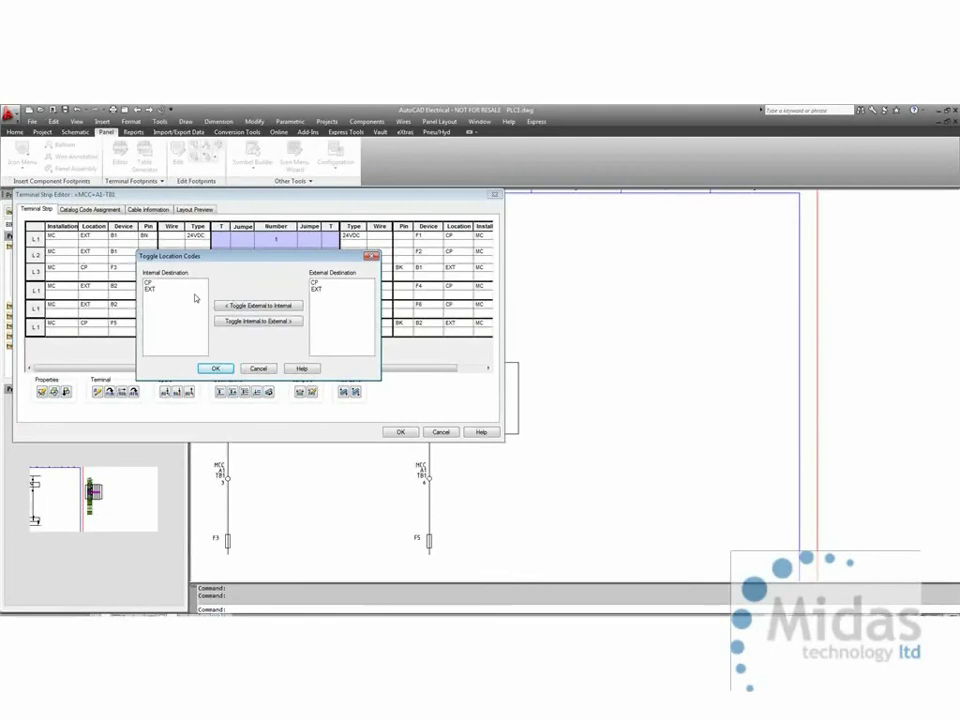
left_click(155, 289)
left_click(258, 321)
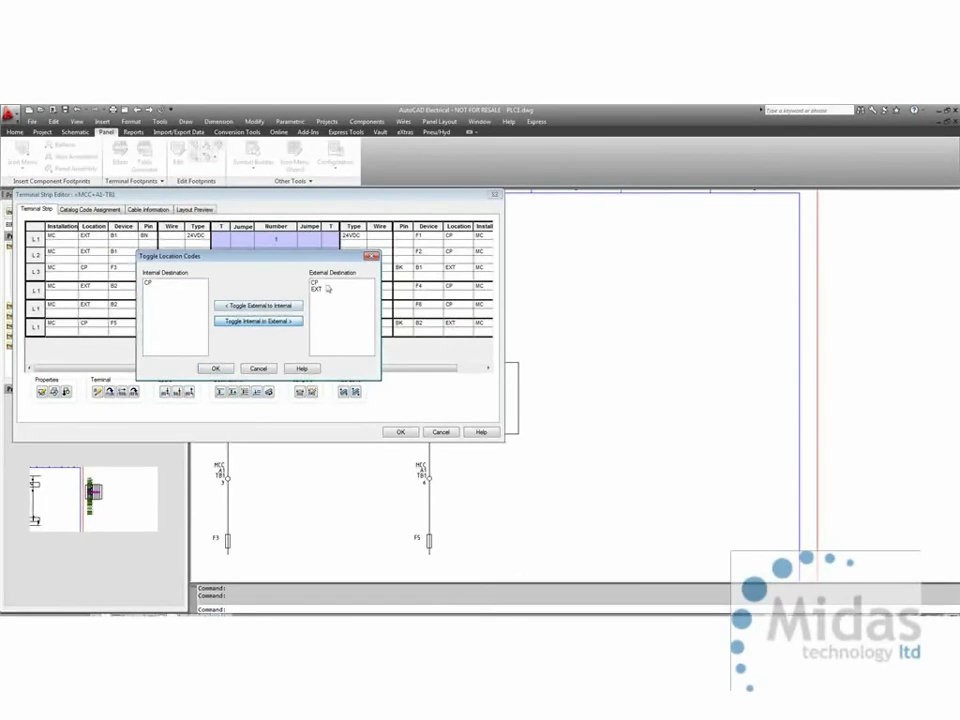
left_click(317, 289)
left_click(258, 305)
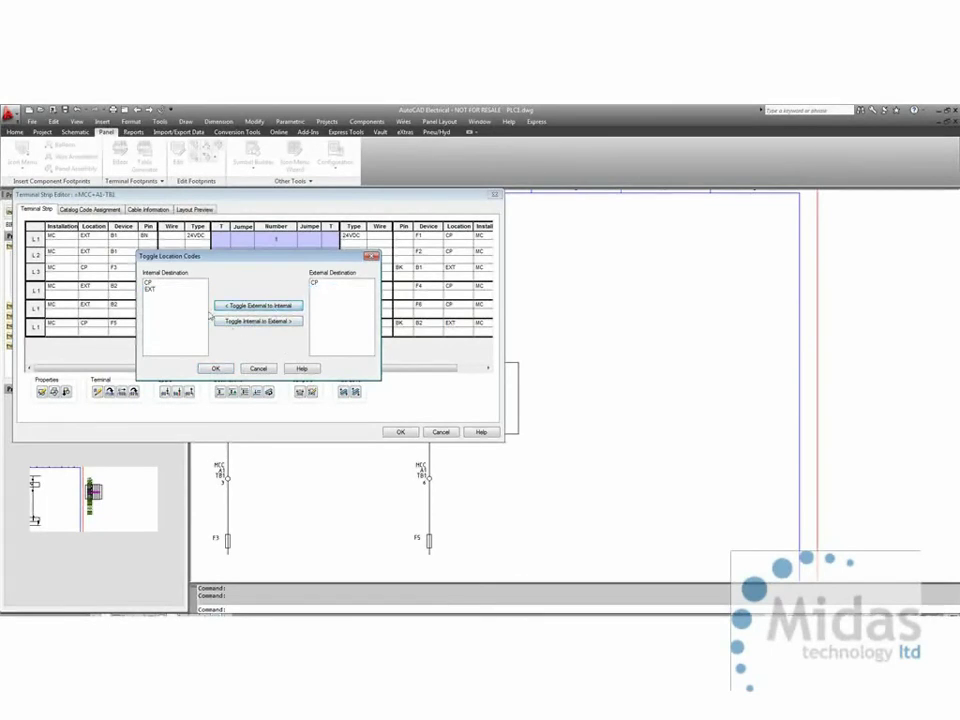
left_click(152, 289)
left_click(258, 321)
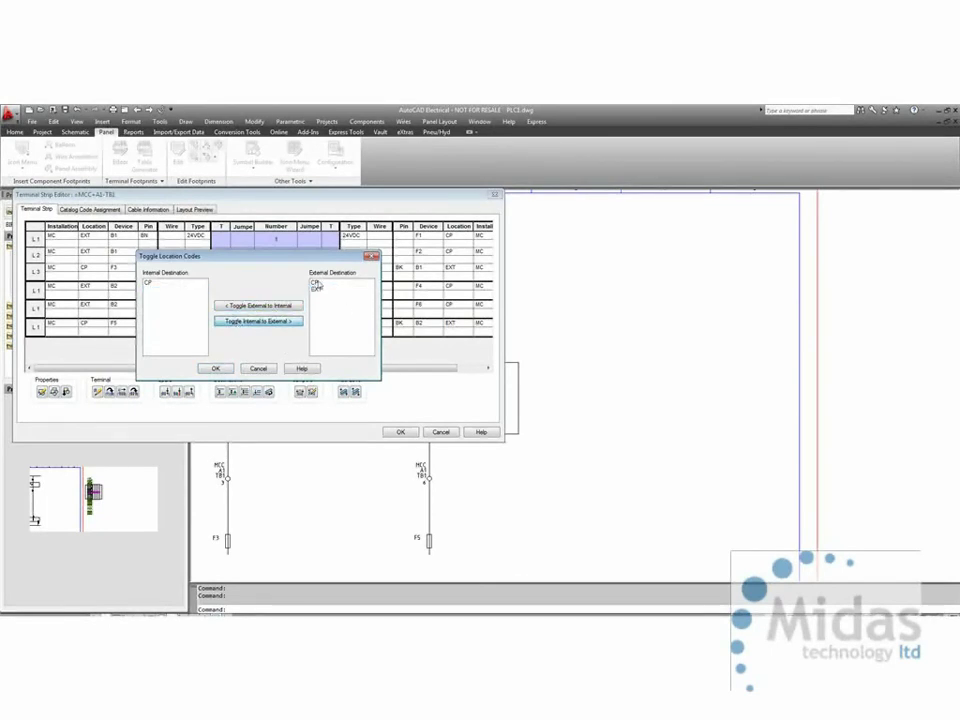
left_click(215, 368)
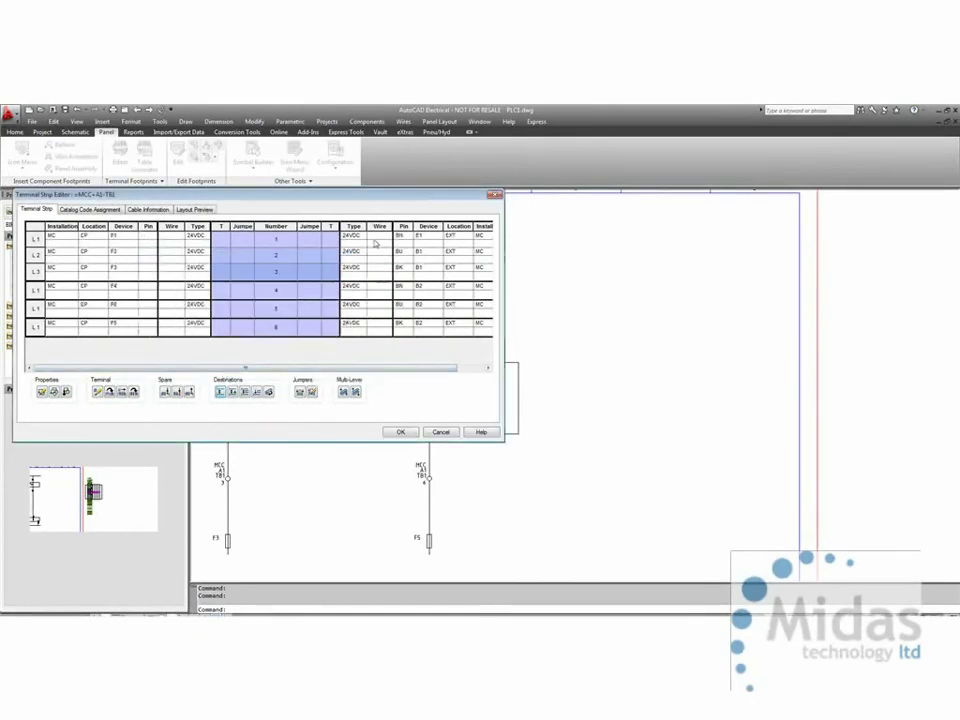
Set the block of terminal 4 to 3 levels, describing level 2 as M and level 3 as B.
left_click(300, 289)
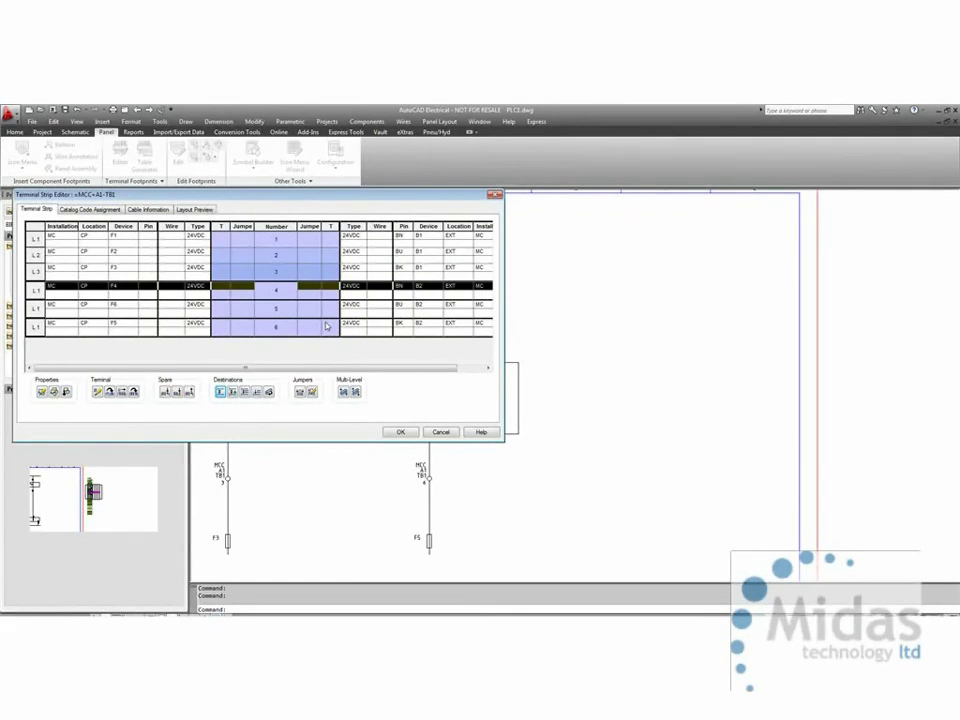
left_click(41, 393)
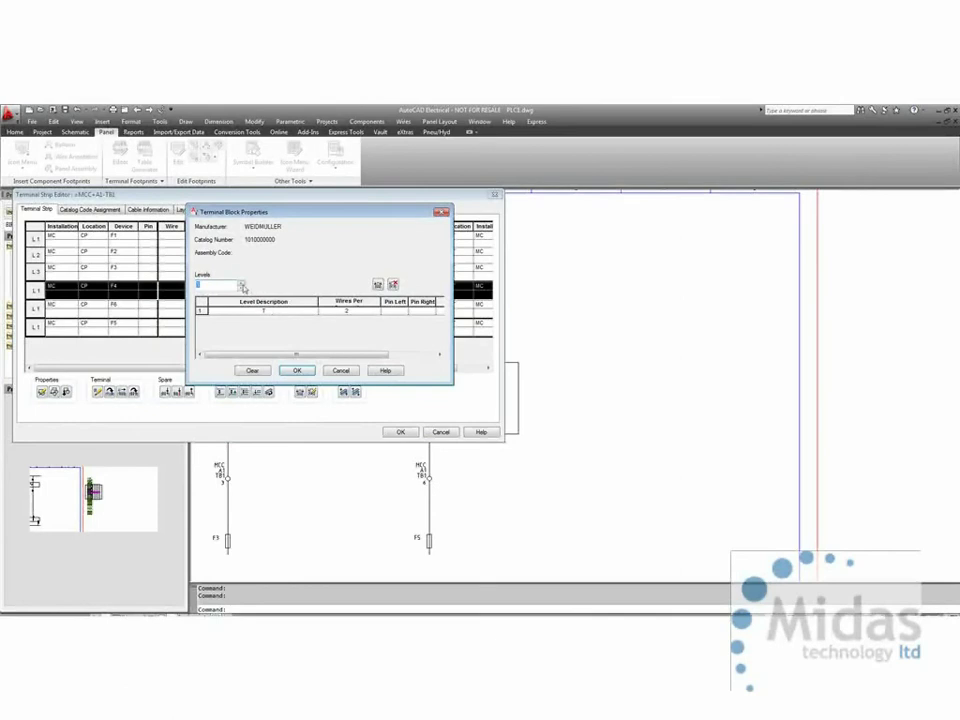
type("3")
left_click(262, 320)
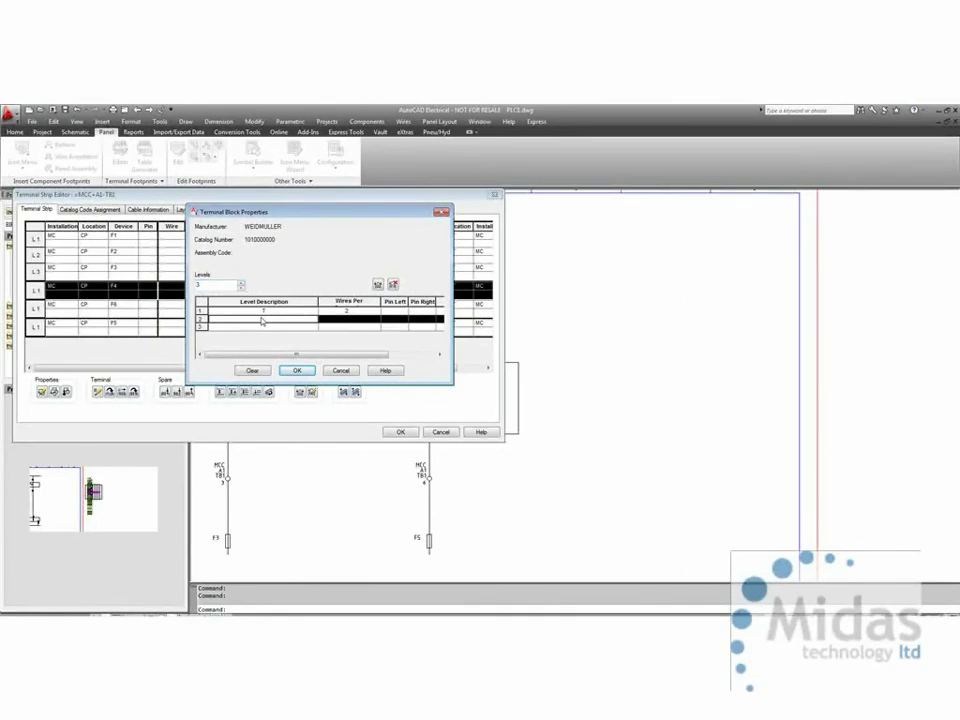
type("M")
left_click(268, 328)
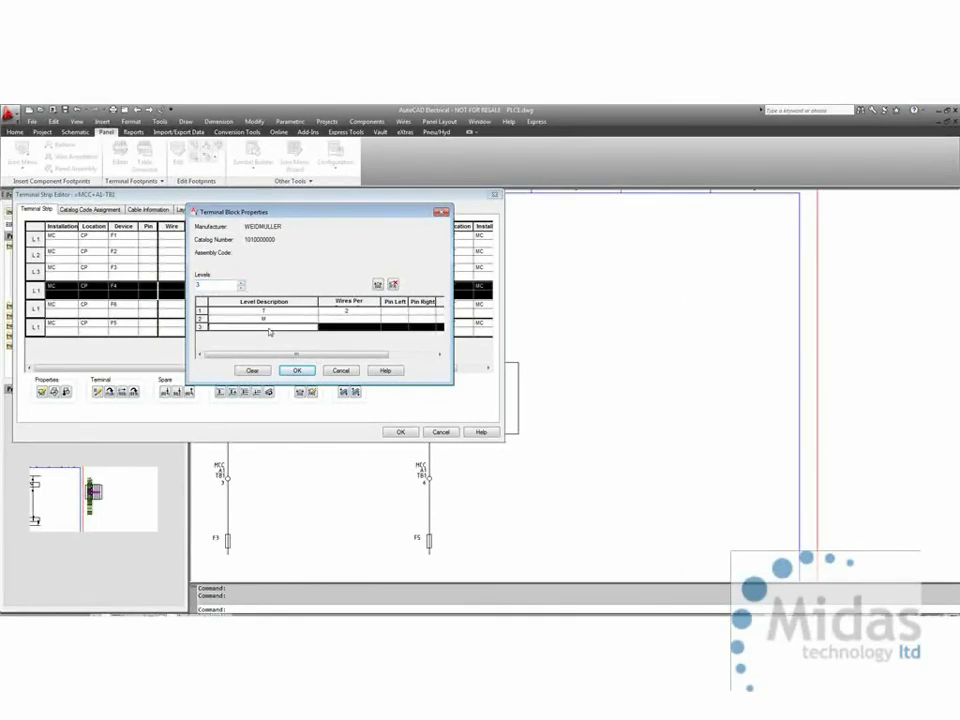
type("B")
left_click(354, 327)
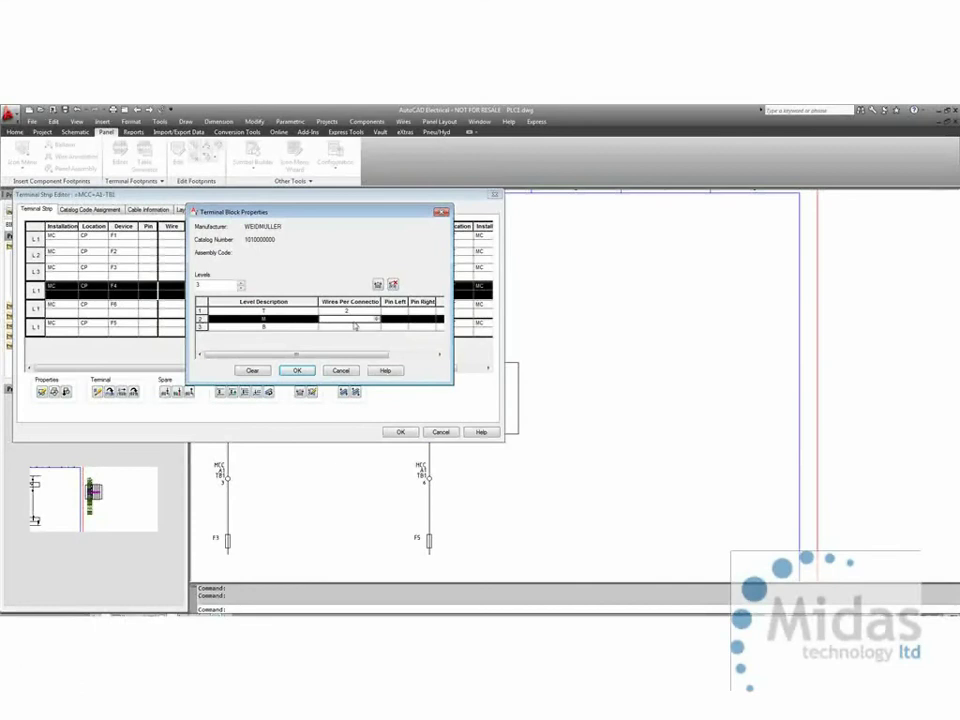
left_click(297, 370)
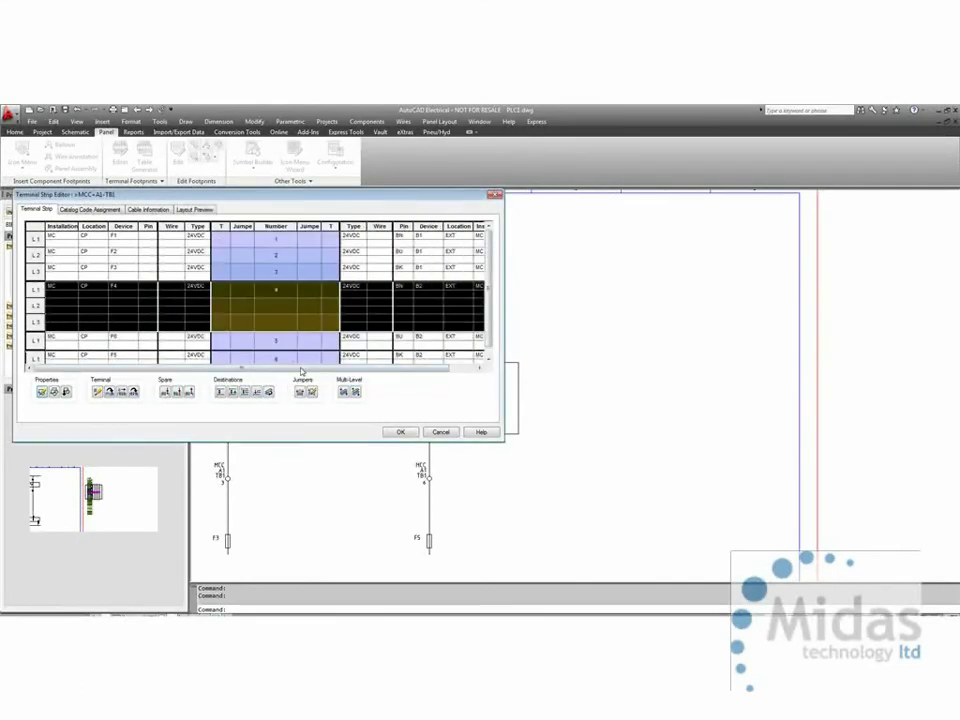
Associate terminal 5 with the M level of terminal 4's three-level block.
scroll(279, 323, "down", 1)
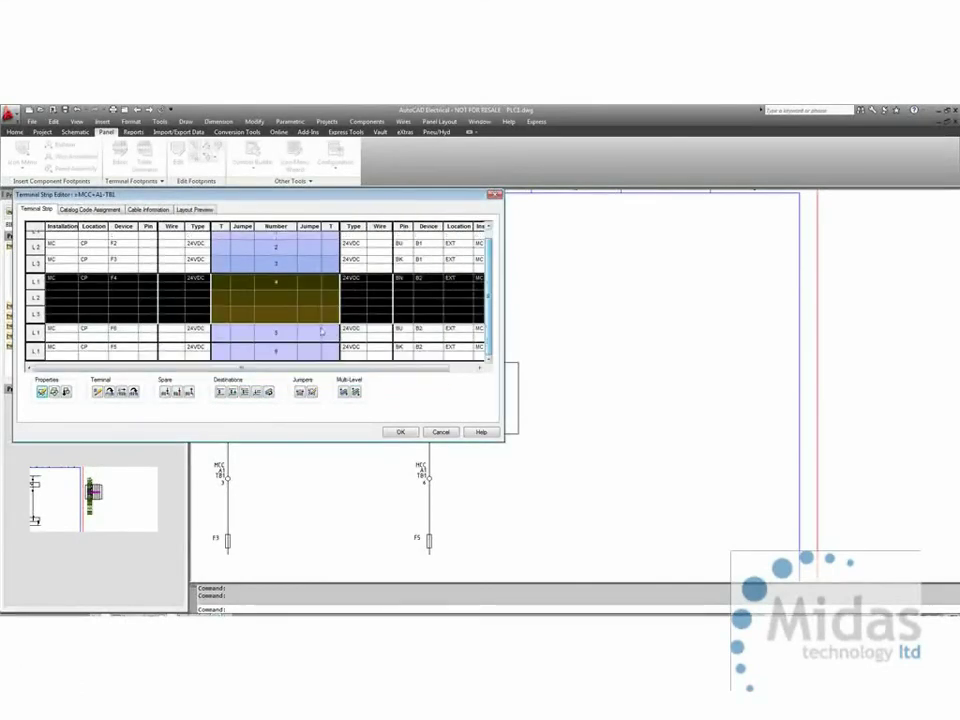
left_click(279, 336)
right_click(279, 337)
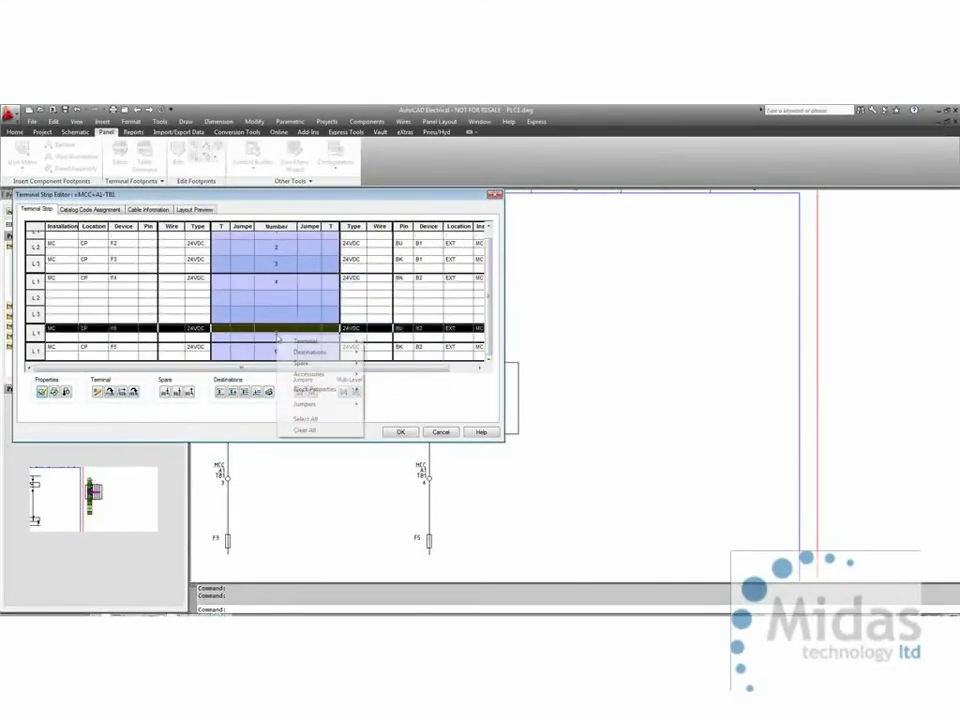
mouse_move(306, 342)
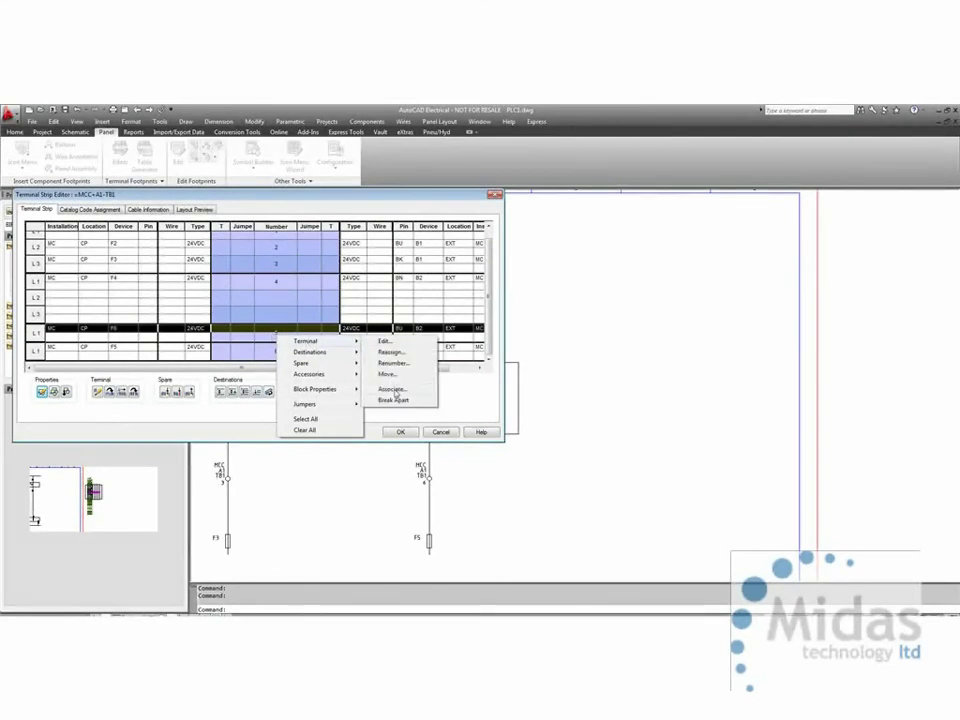
left_click(392, 391)
left_click(196, 267)
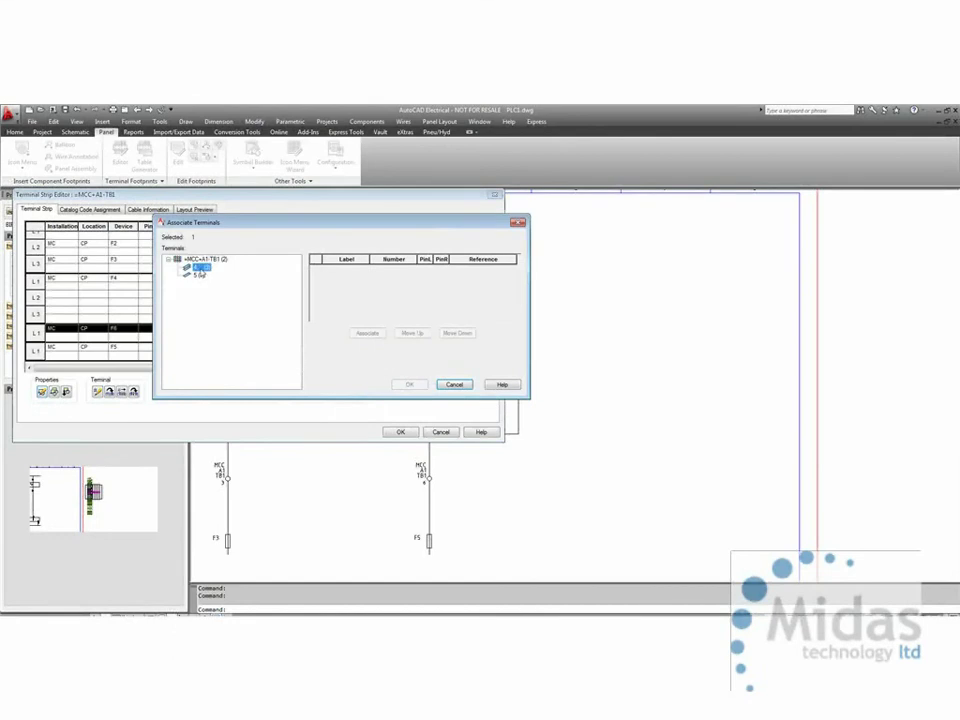
left_click(388, 278)
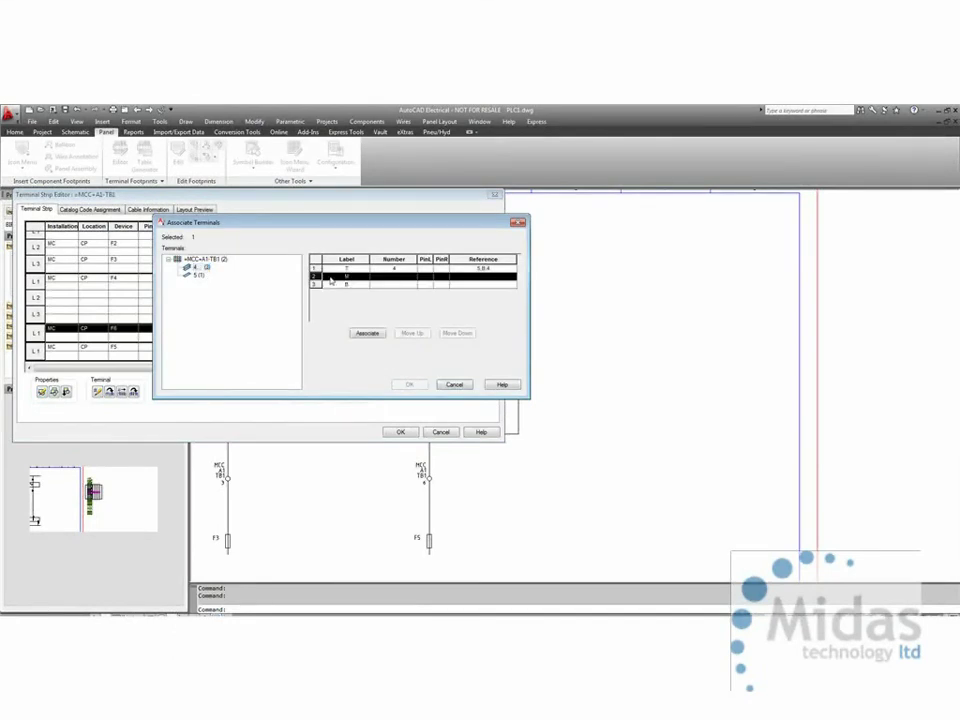
left_click(367, 333)
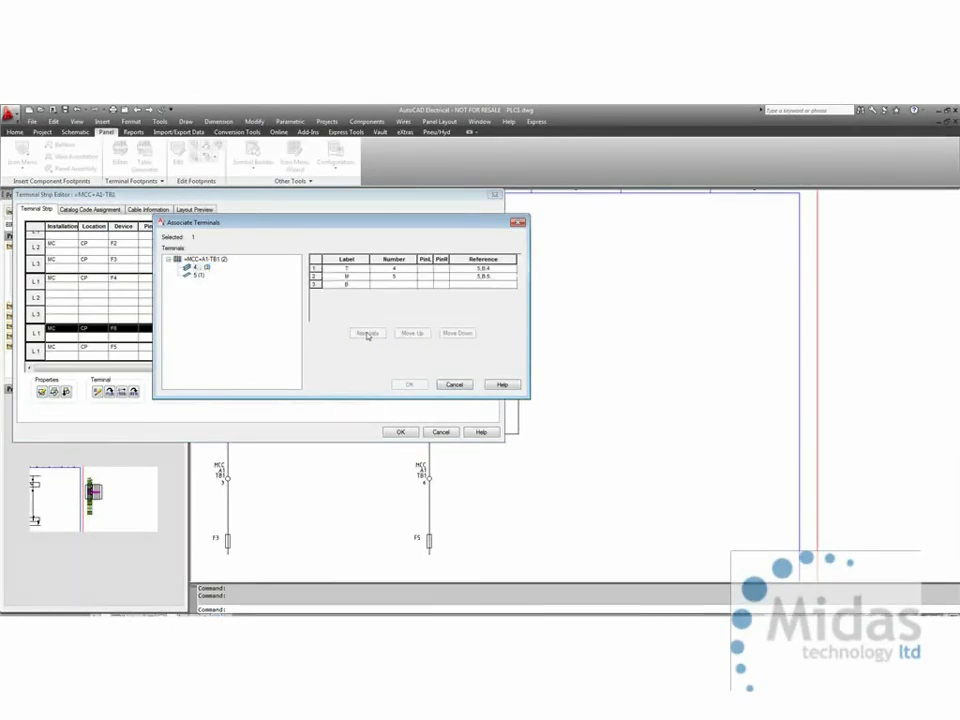
left_click(408, 384)
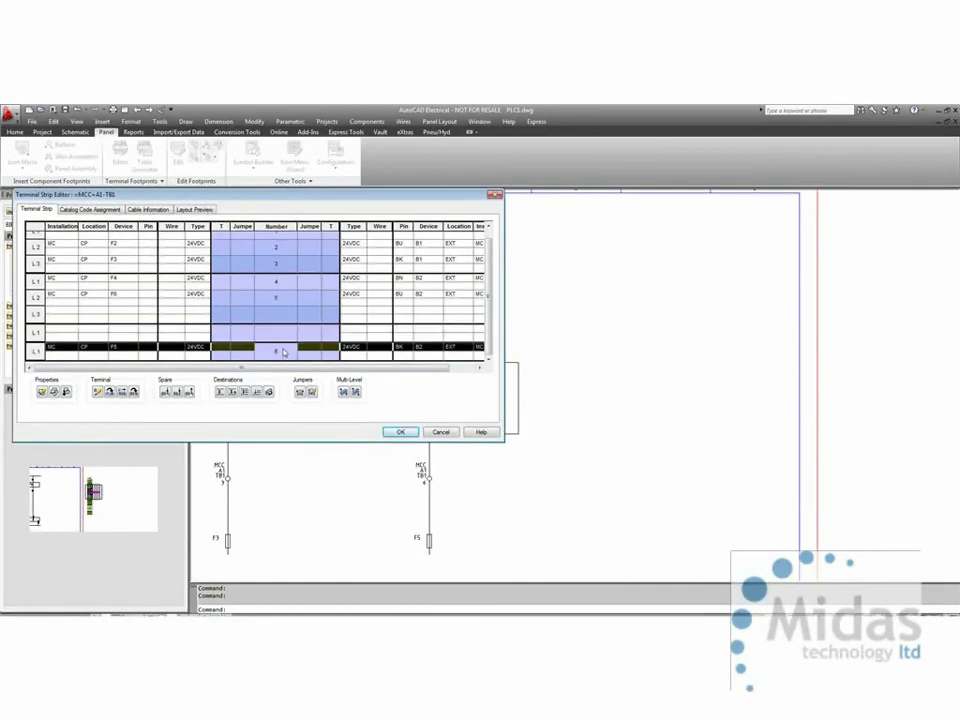
Associate terminal 6 with the B level of the three-level block holding terminals 4 and 5.
right_click(284, 349)
mouse_move(338, 357)
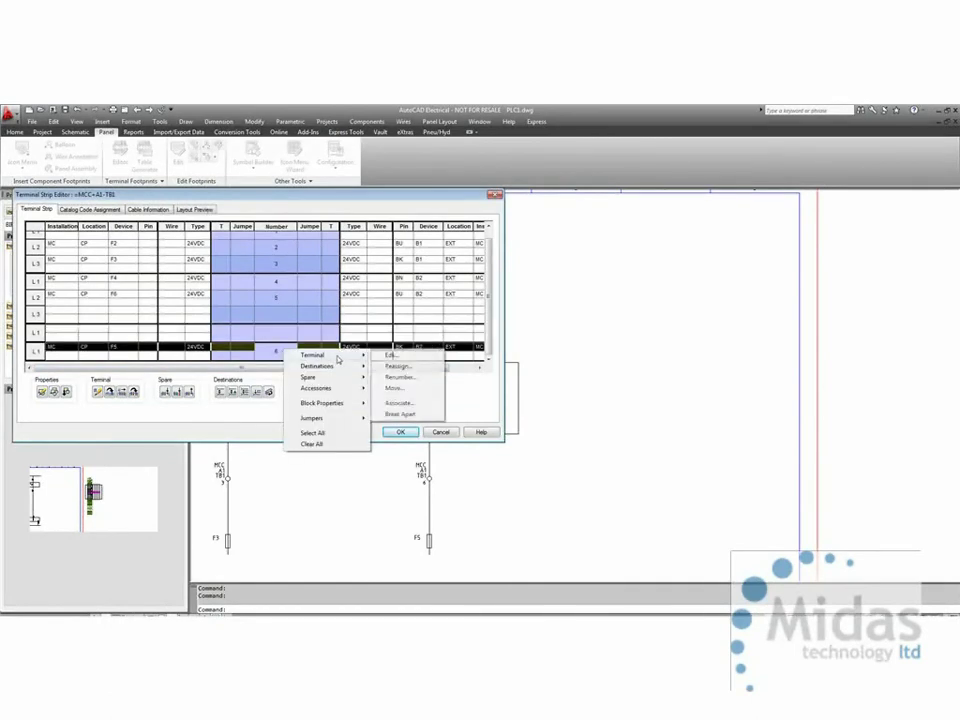
left_click(400, 402)
left_click(199, 268)
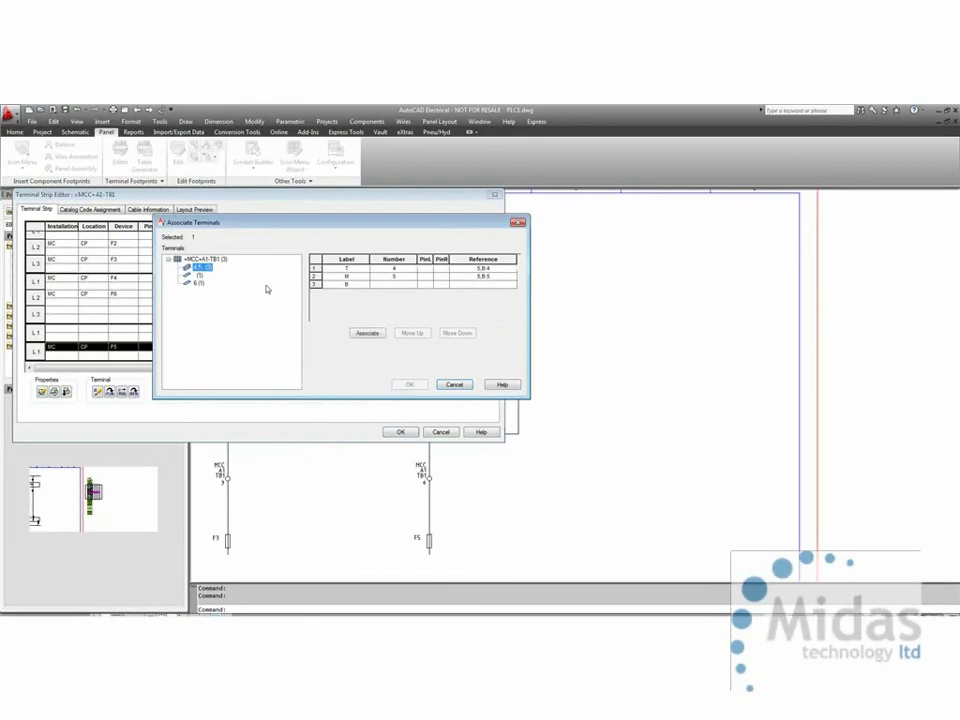
left_click(366, 286)
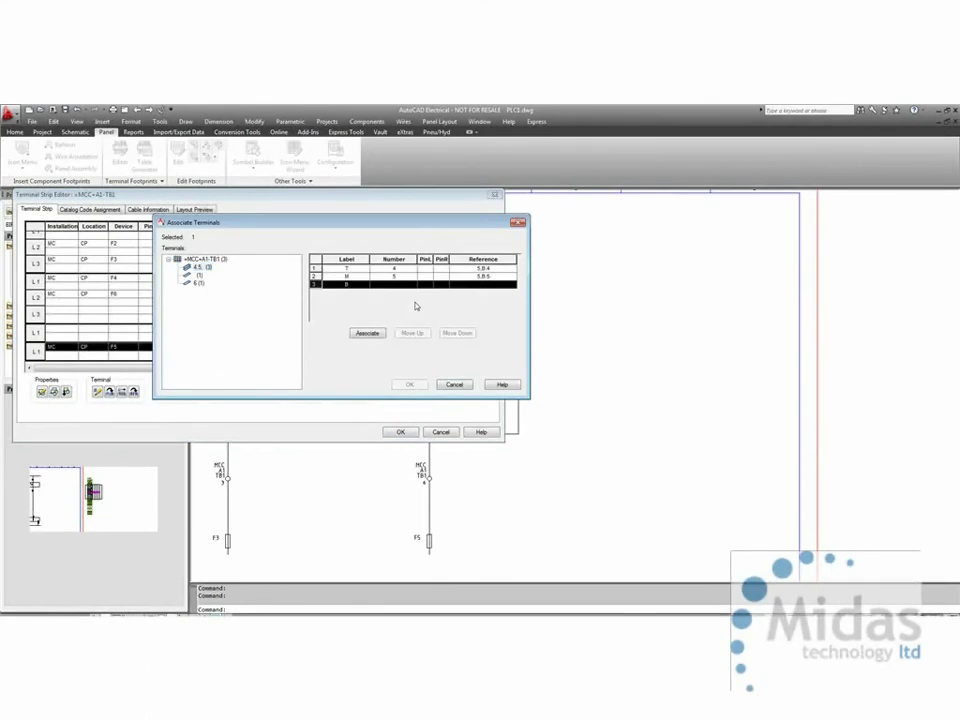
left_click(367, 333)
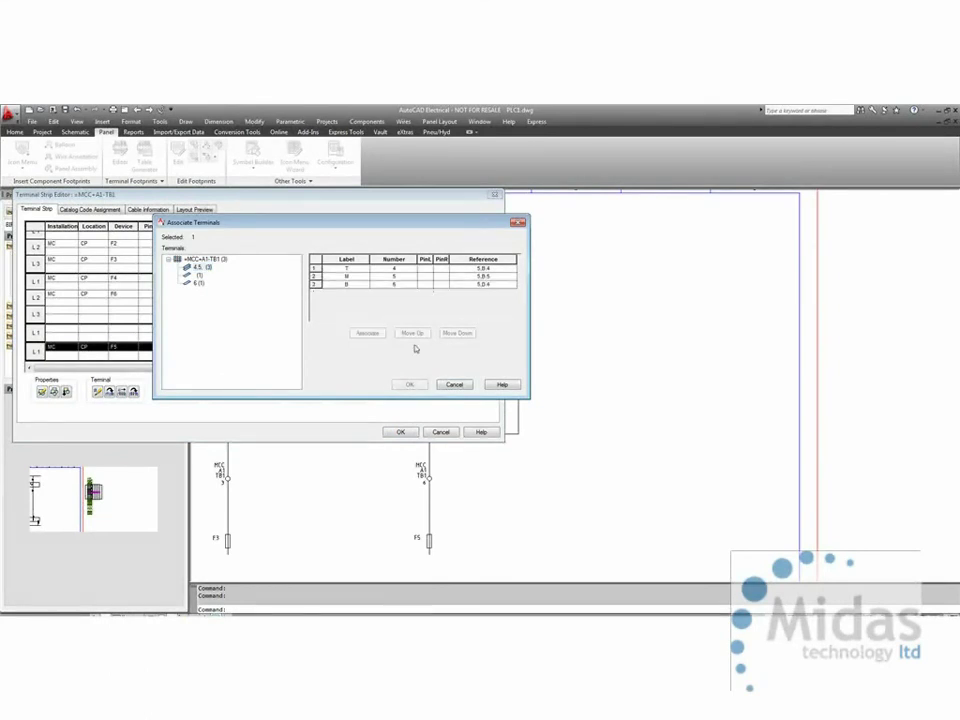
left_click(409, 385)
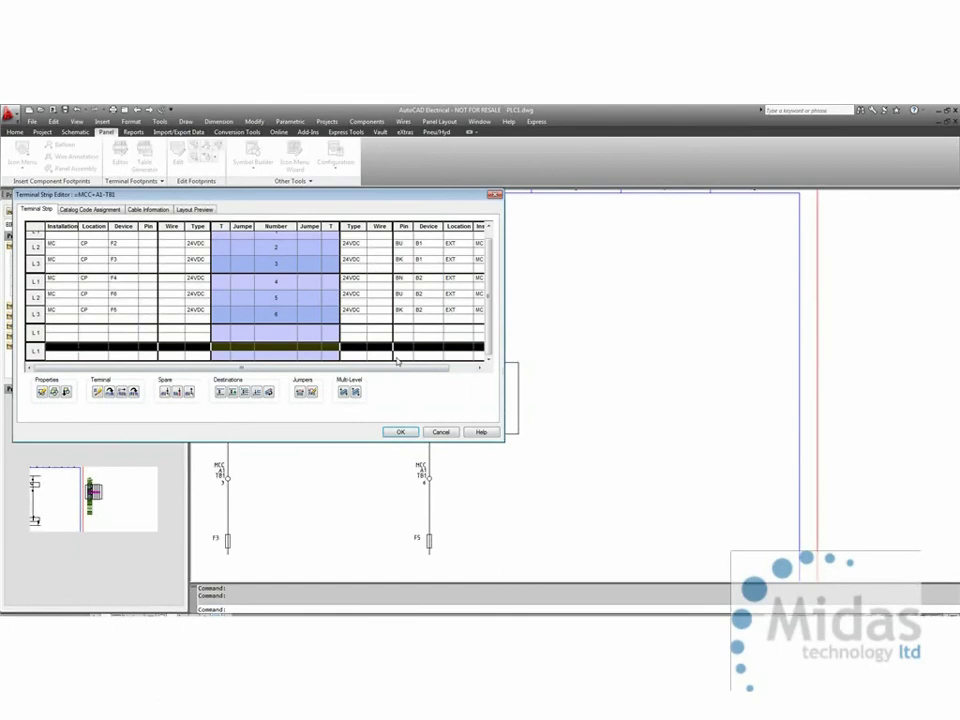
Delete the two empty one-level terminals left below terminal 6 in strip TB1.
left_click(283, 333)
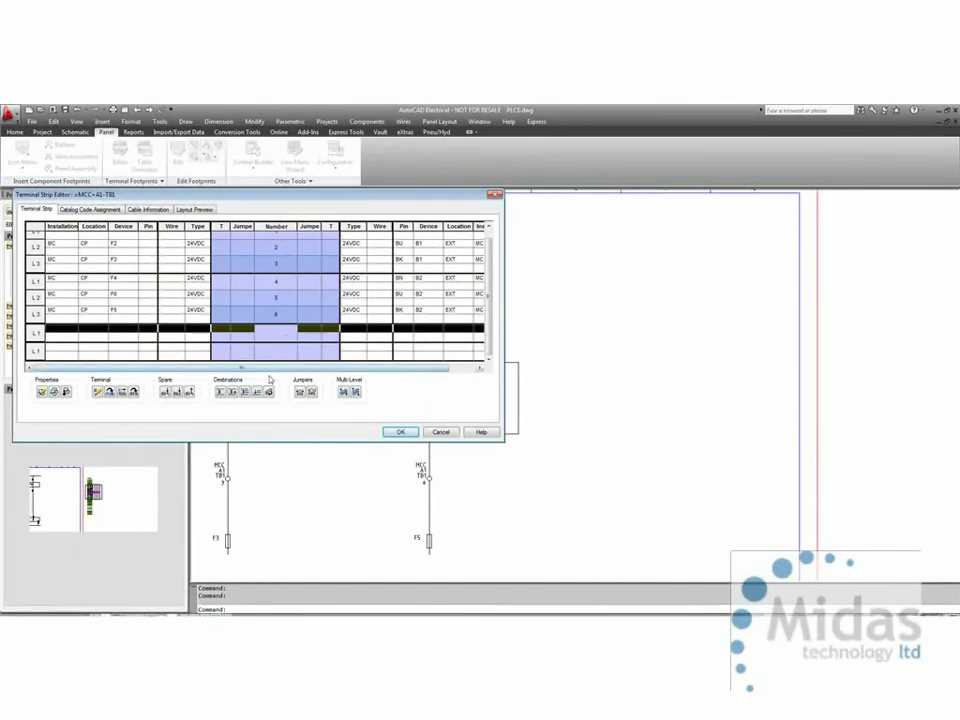
left_click(191, 393)
left_click(283, 340)
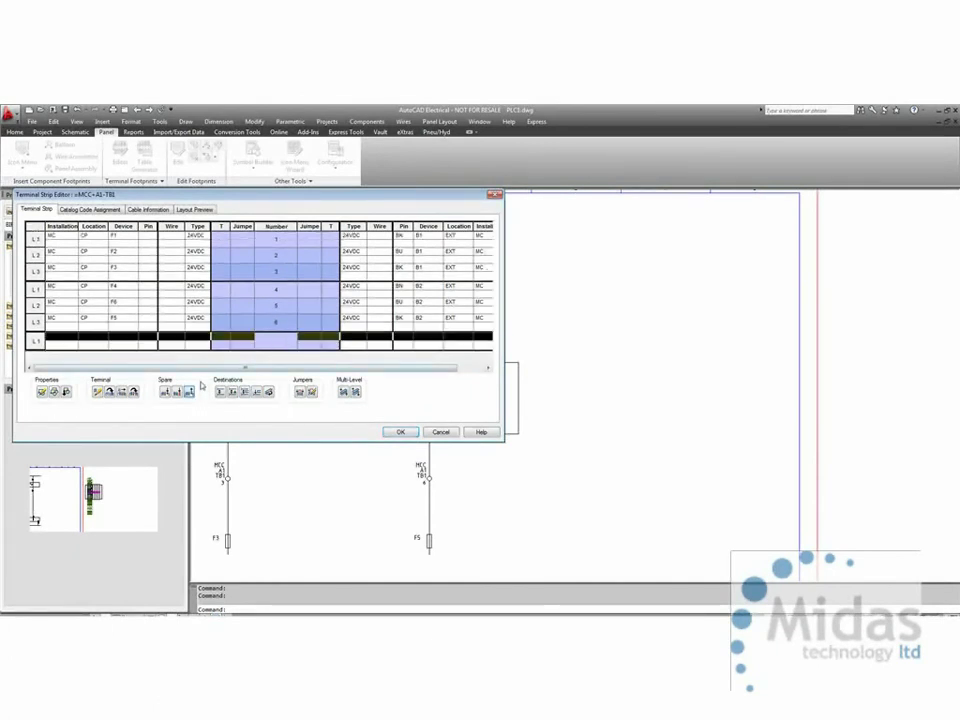
left_click(189, 392)
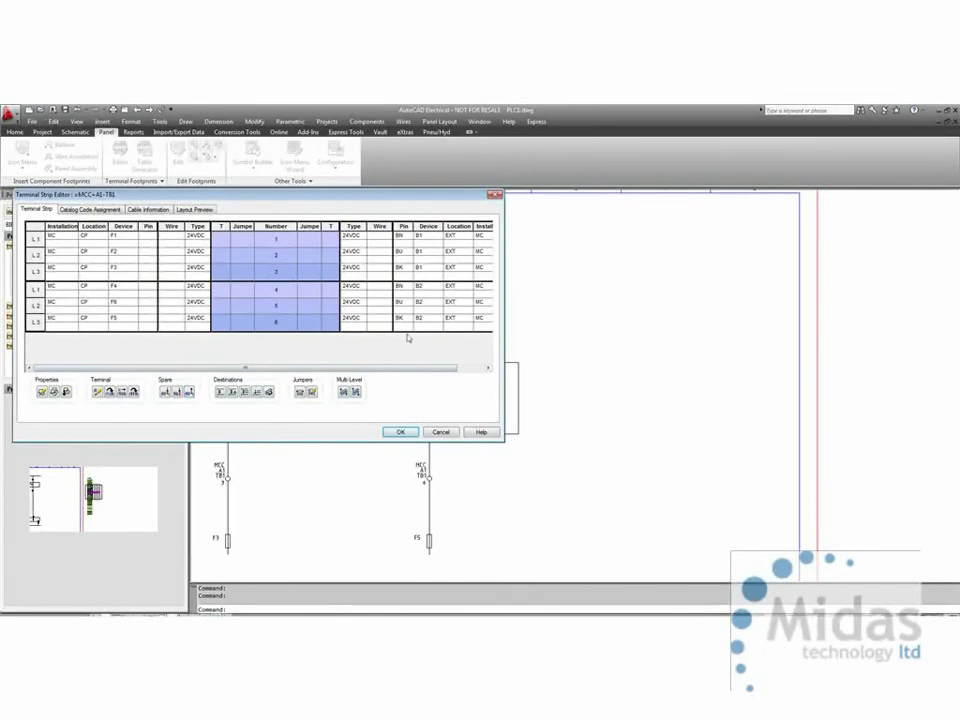
Renumber the second three-level block of TB1 per terminal, starting with 4 and ignoring accessories.
left_click(279, 292)
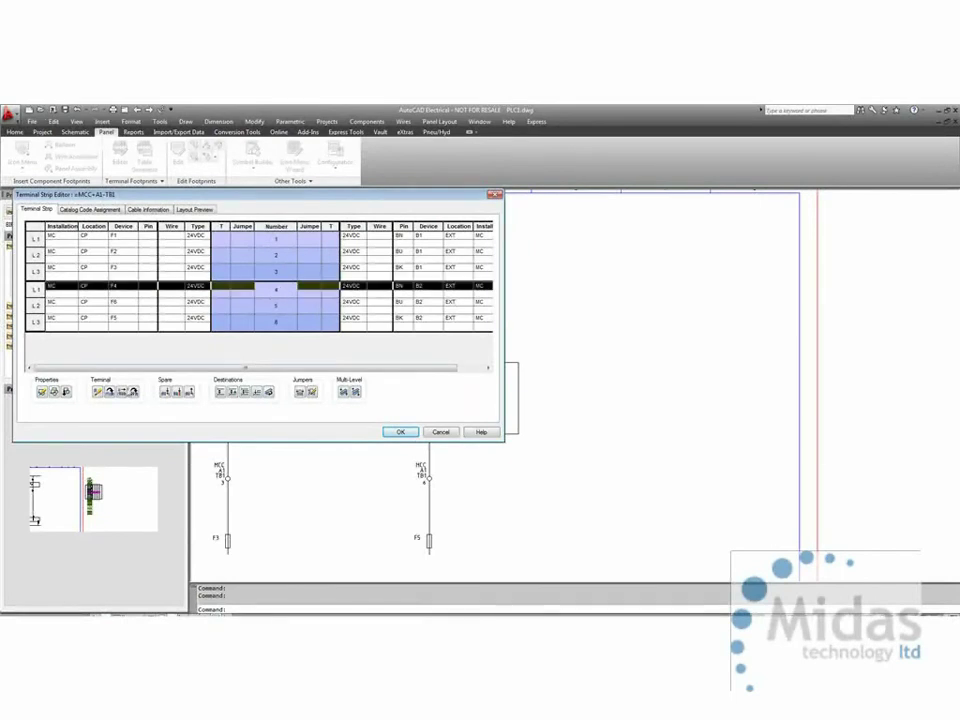
left_click(122, 393)
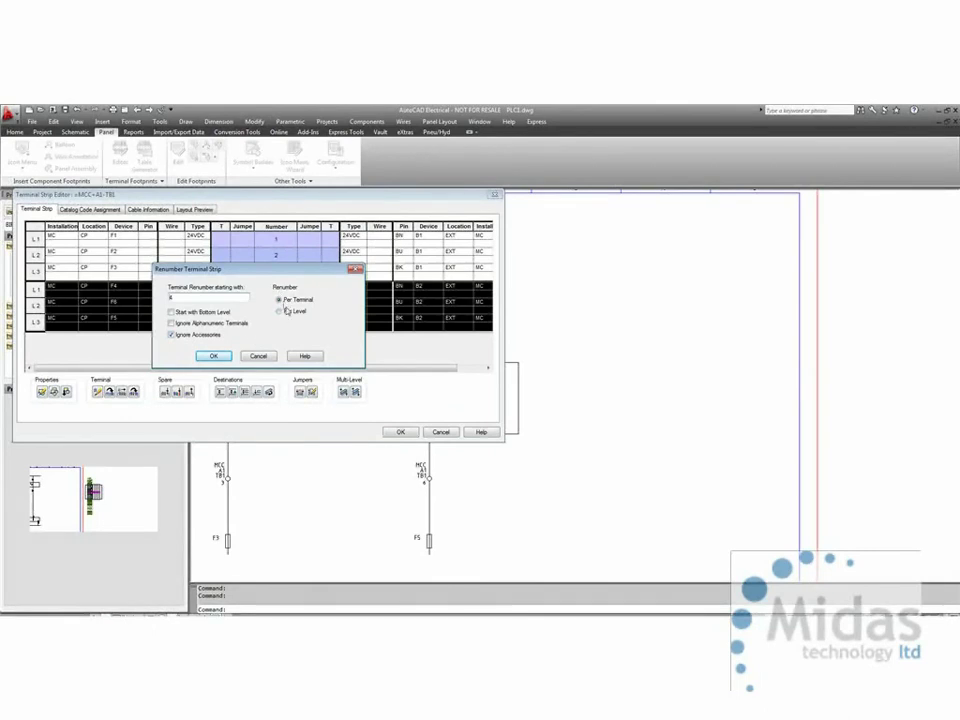
left_click(213, 356)
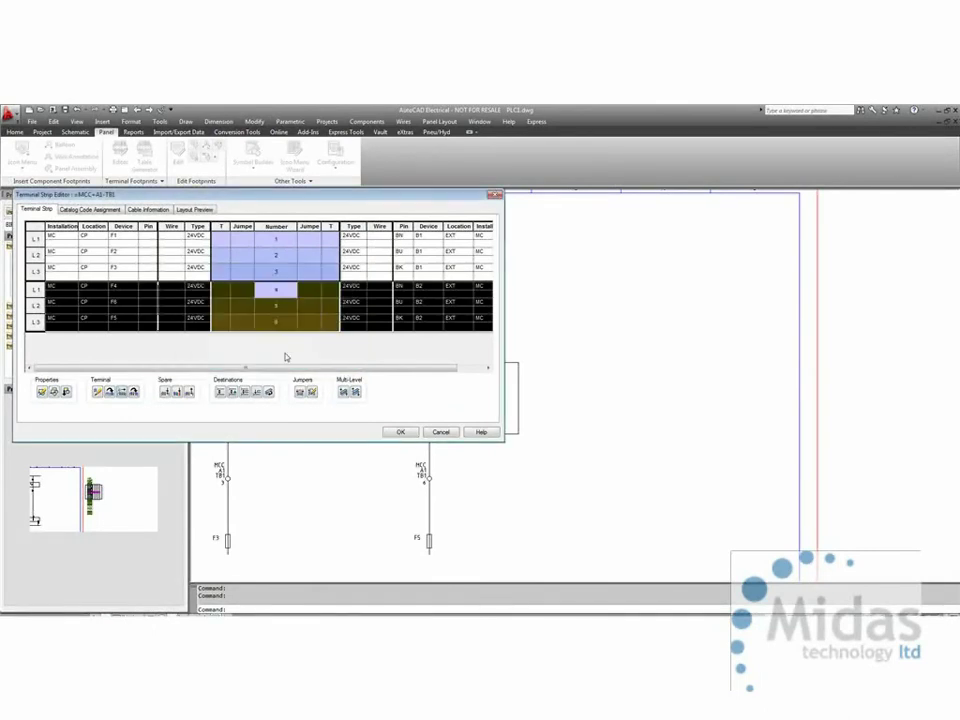